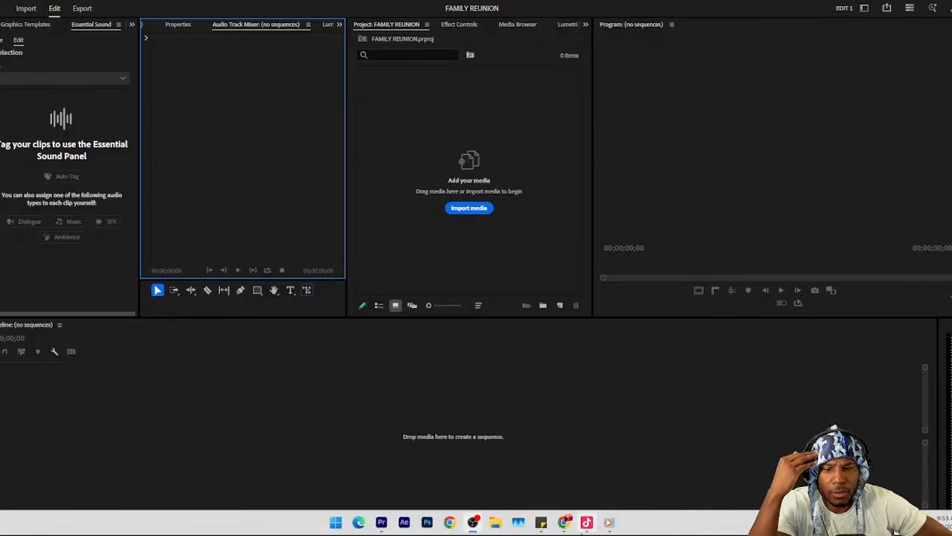
Switch to TikTok LIVE Studio and bring its window fully into view over the video project.
mouse_move(585, 524)
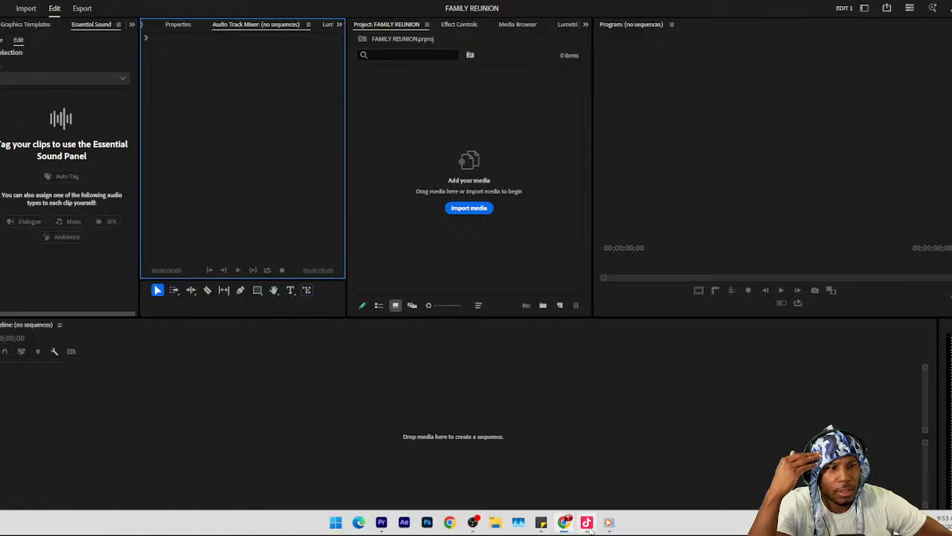
click(587, 523)
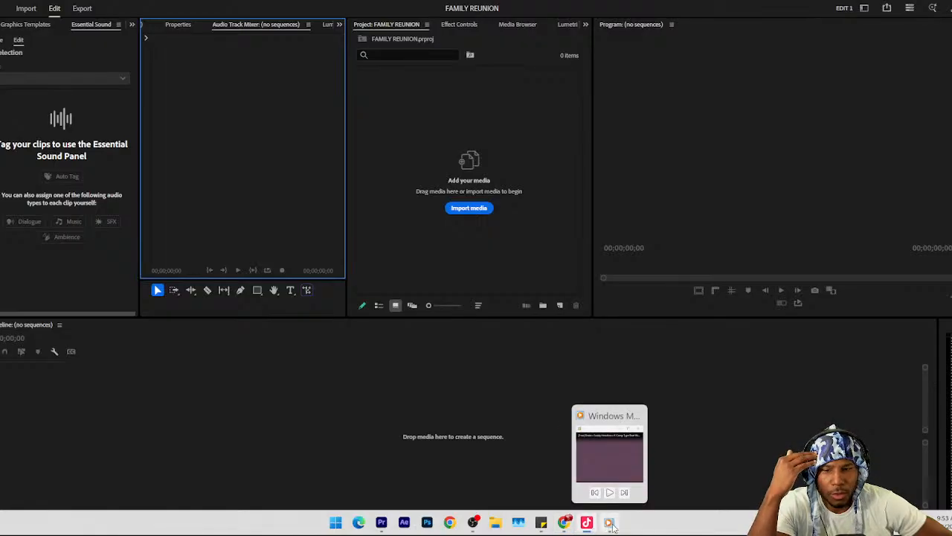
click(610, 523)
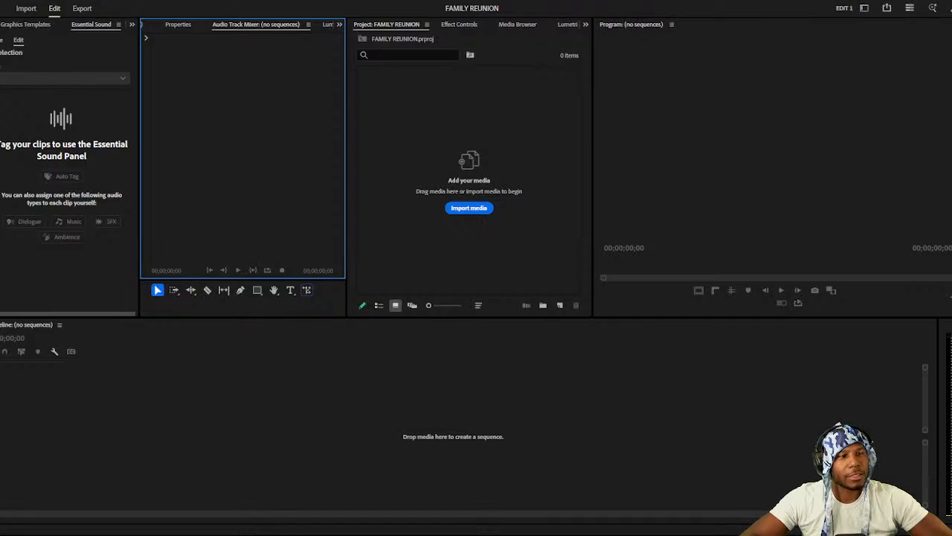
key(alt+Tab)
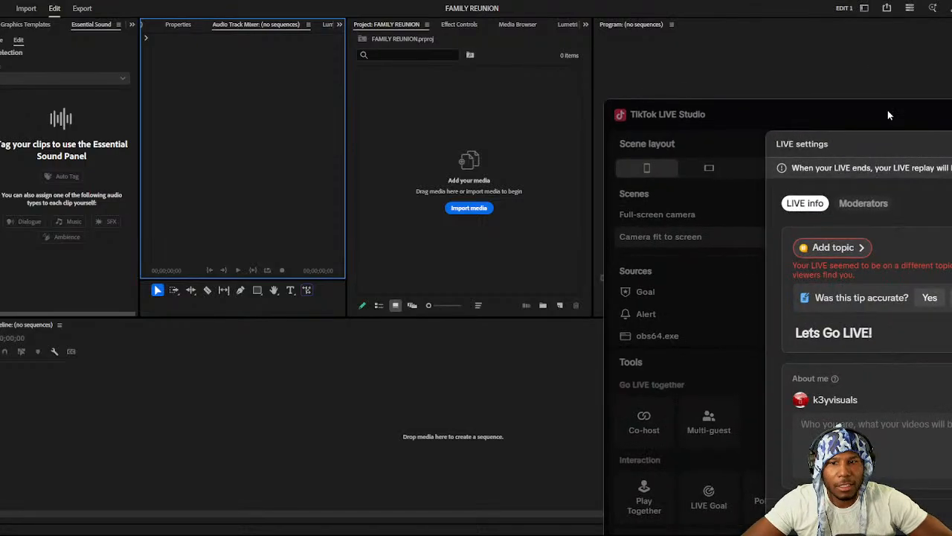
drag(887, 110, 364, 22)
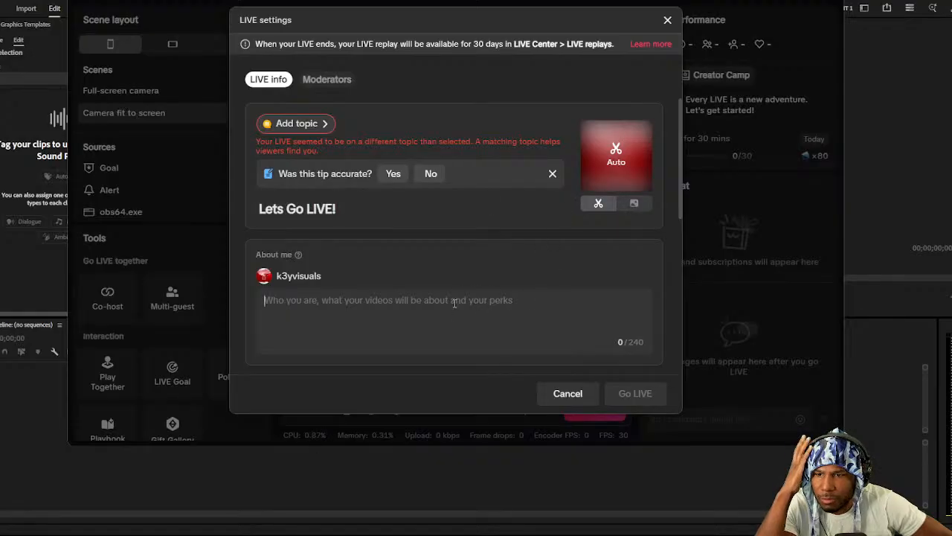
Set the livestream's topic to Chat & Interview in the LIVE settings.
scroll(453, 304, down, 5)
scroll(453, 305, up, 3)
scroll(453, 306, down, 5)
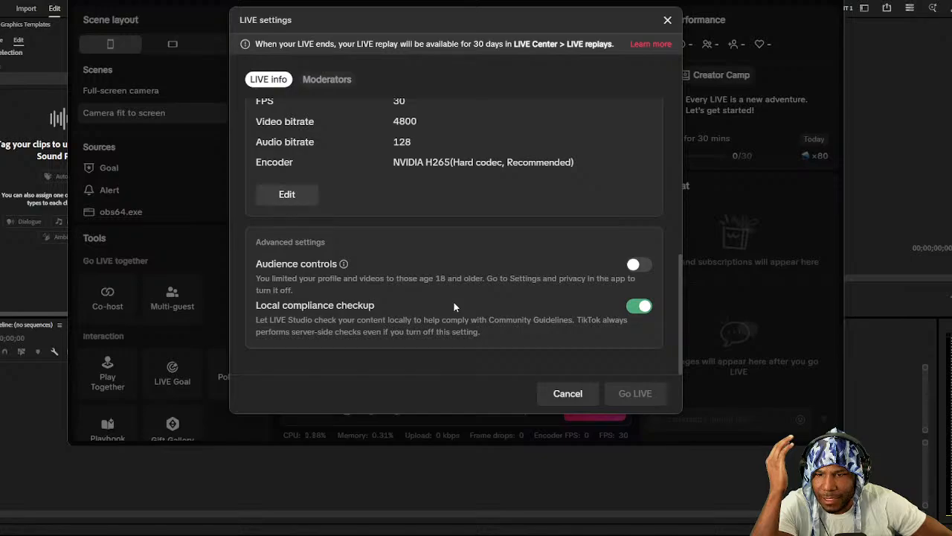
scroll(453, 305, up, 8)
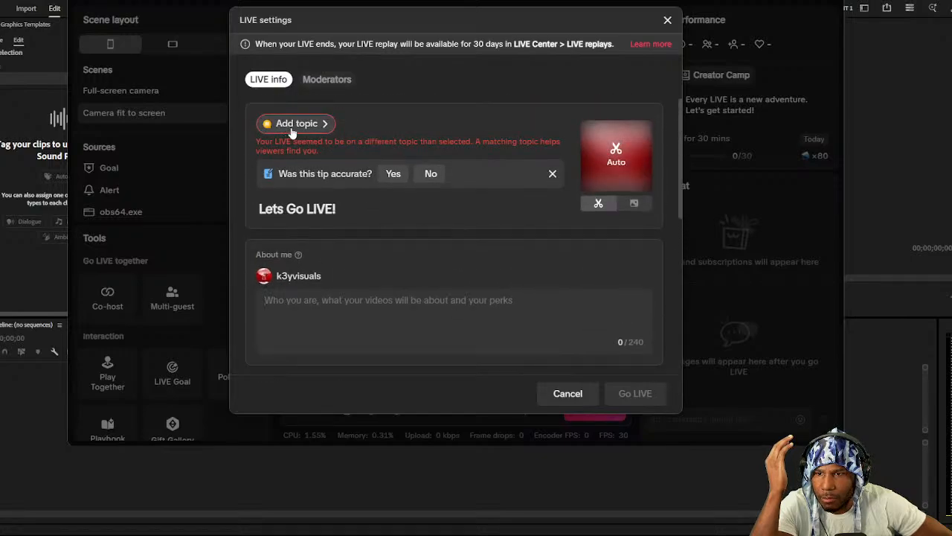
click(292, 125)
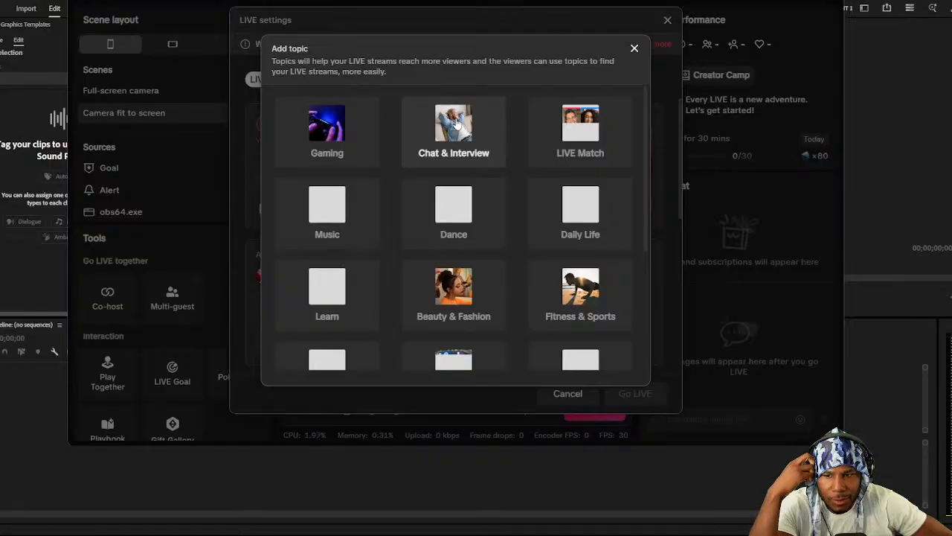
click(456, 123)
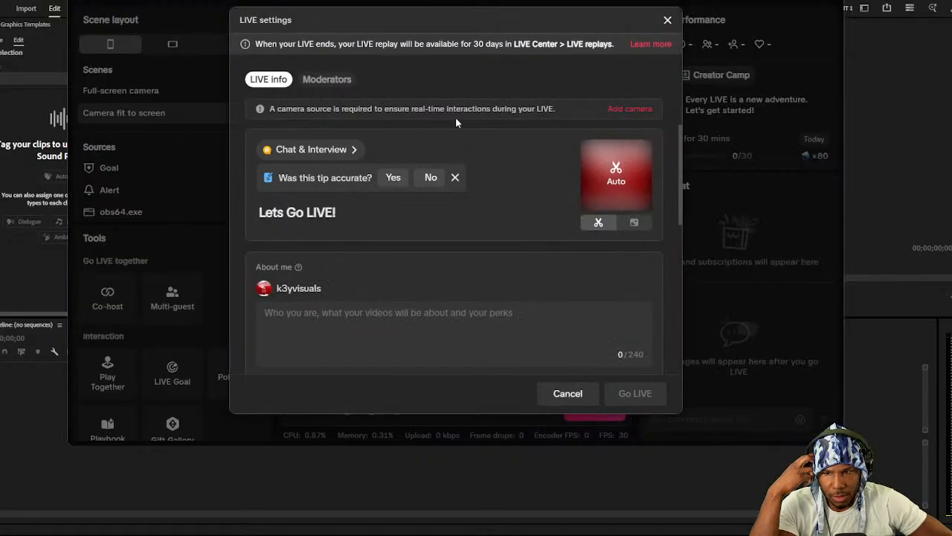
Fill in the About me description with "vIDEO EDITOR AND FILM MAKER".
click(351, 335)
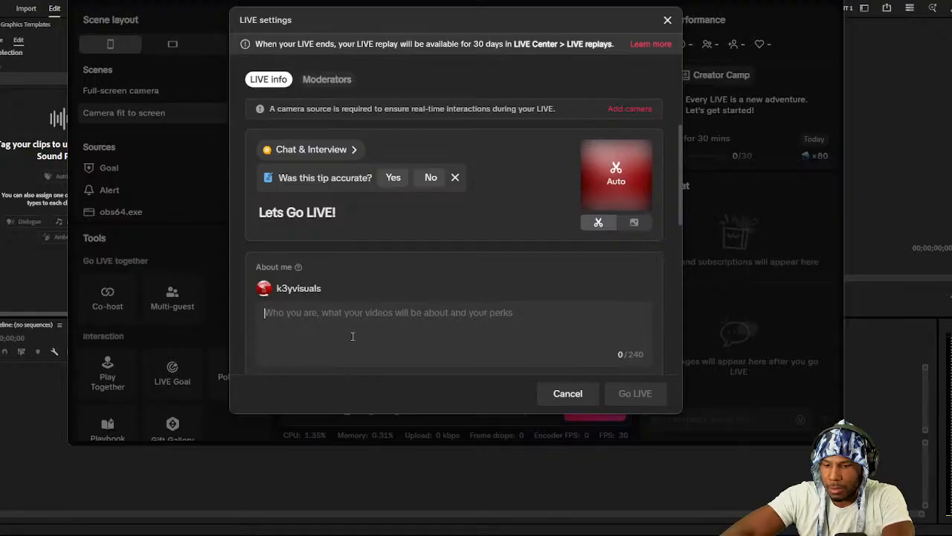
text(vi)
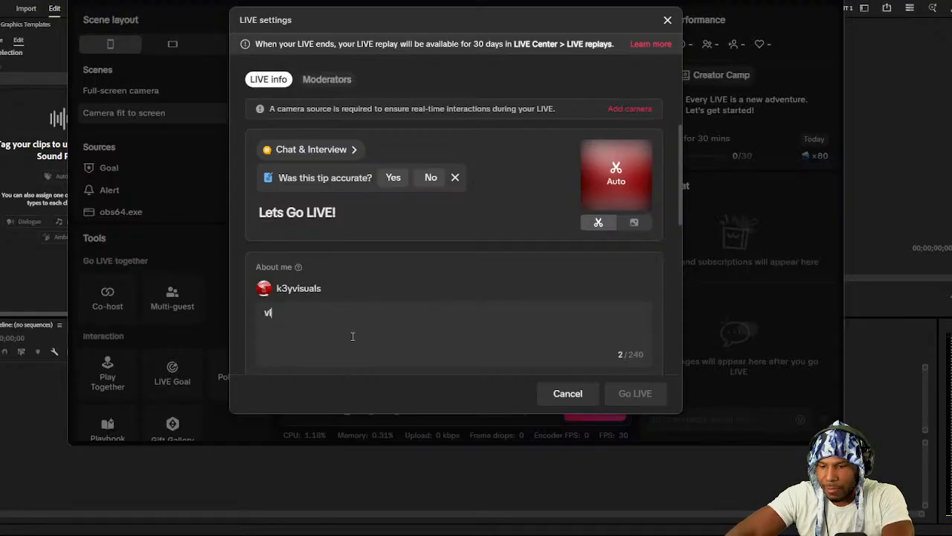
text(DEO EDIT)
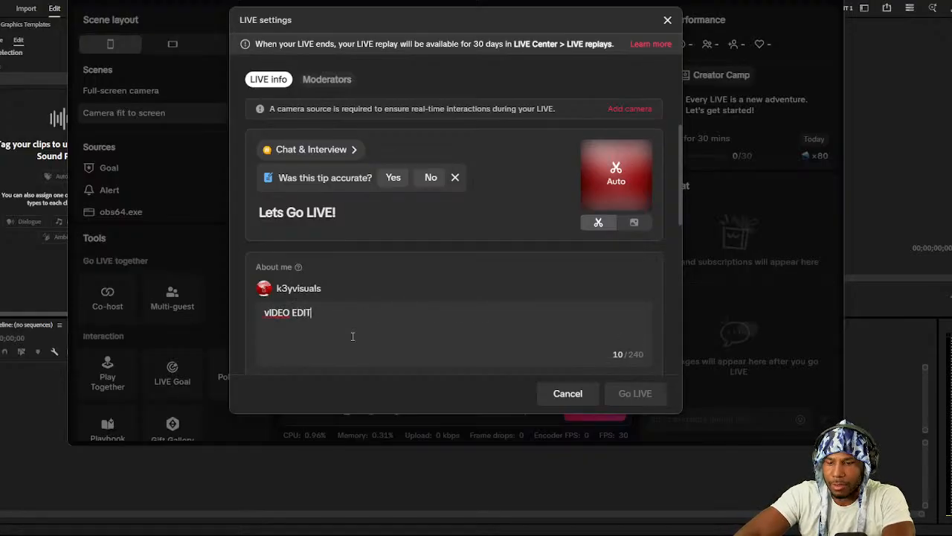
text(OR AND FI)
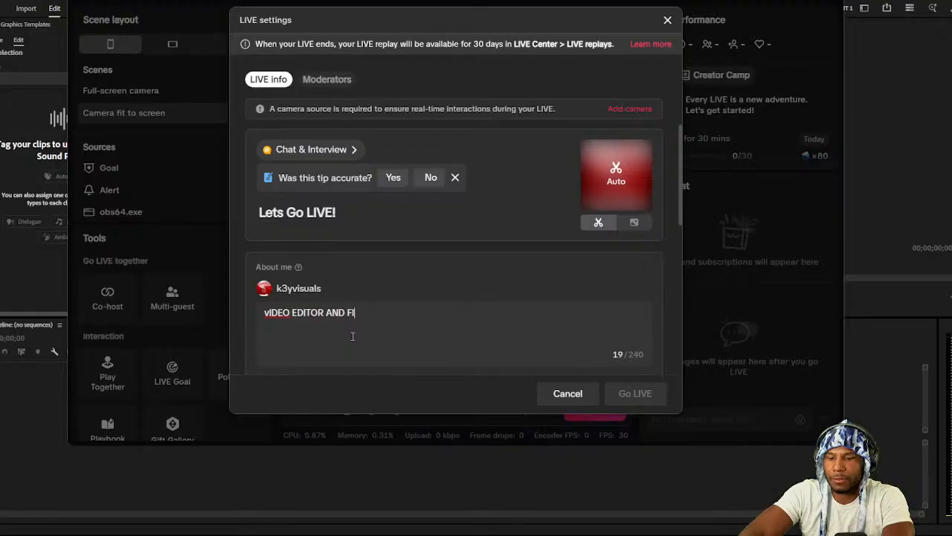
text(LM MAKER)
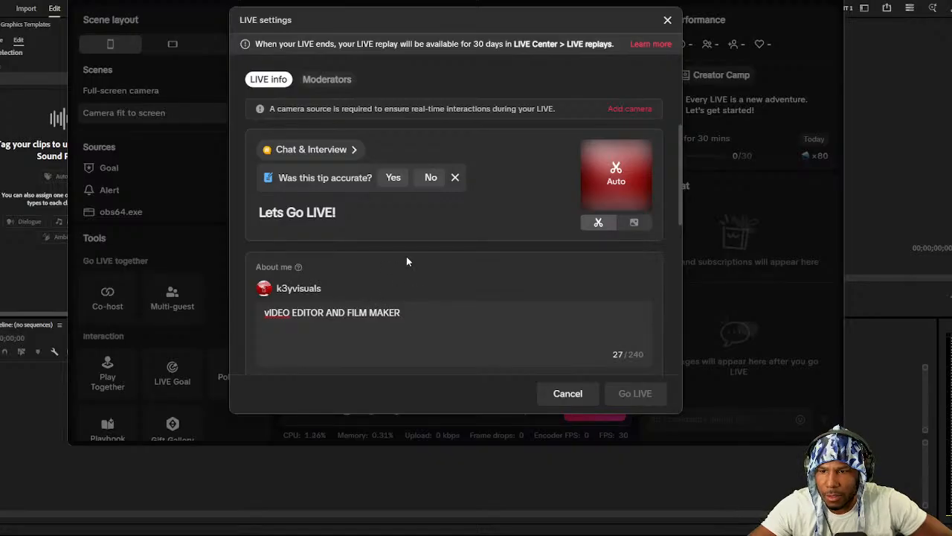
Open the setup for a new camera source from the LIVE settings and look through its general options.
scroll(411, 274, down, 5)
scroll(413, 269, up, 2)
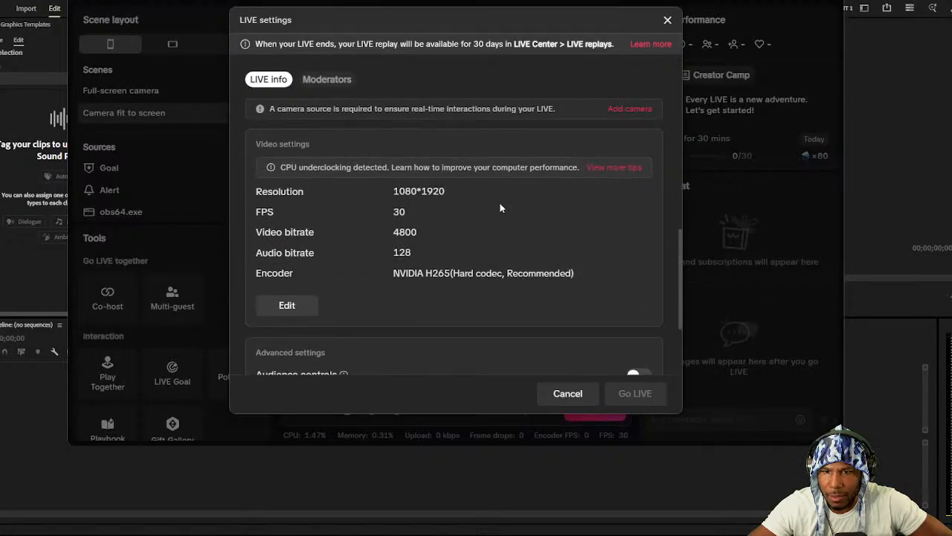
scroll(502, 207, up, 1)
scroll(500, 207, up, 2)
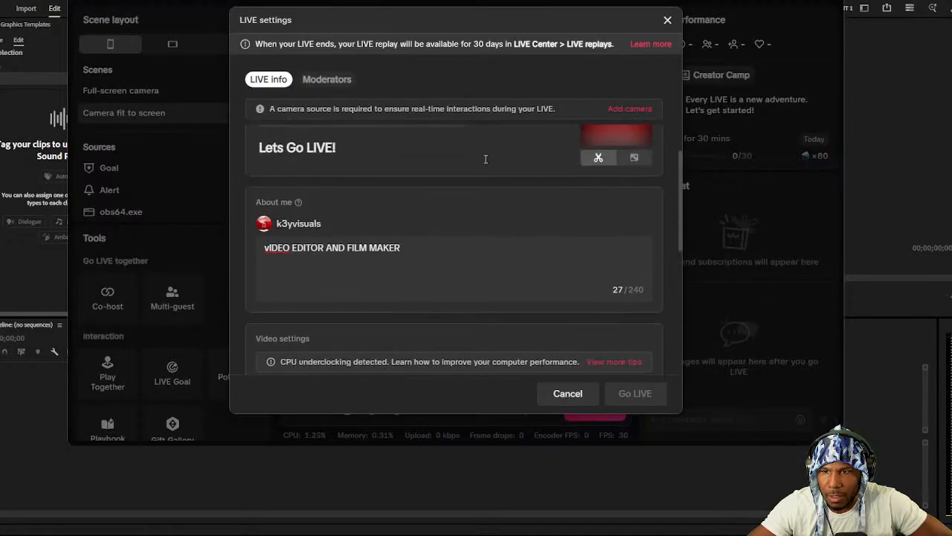
click(615, 111)
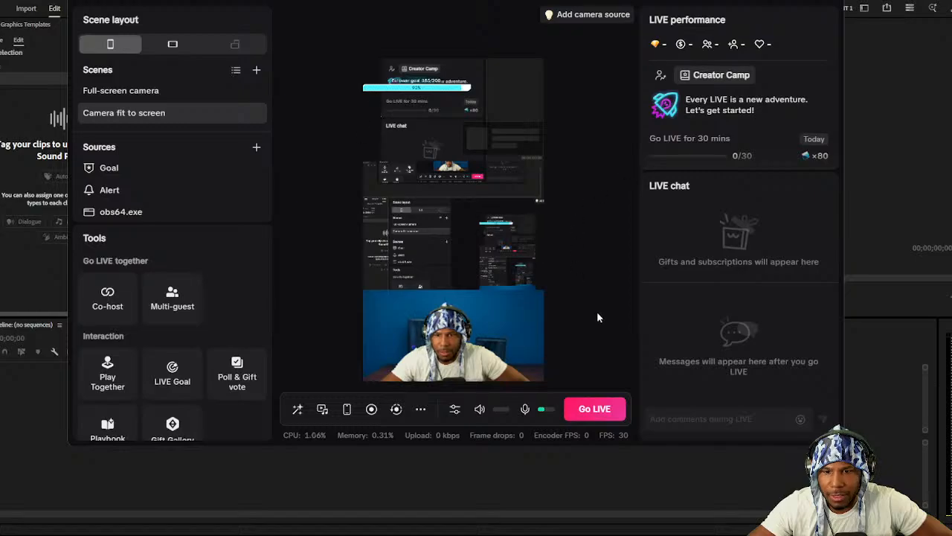
click(577, 413)
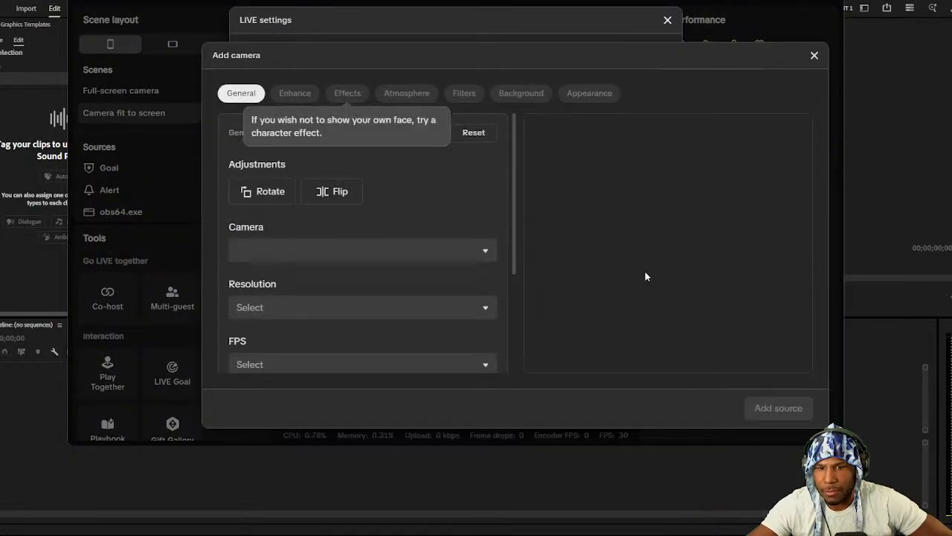
scroll(408, 246, down, 3)
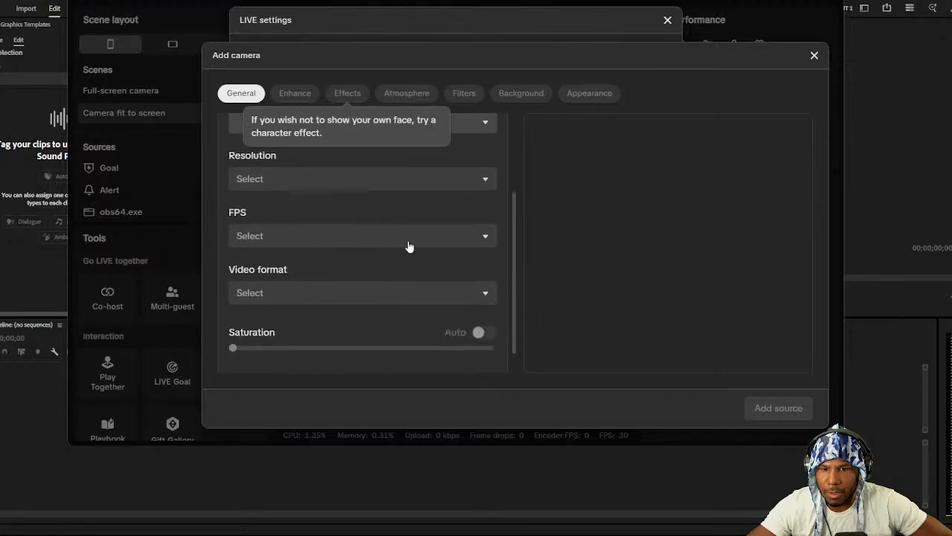
scroll(409, 246, up, 3)
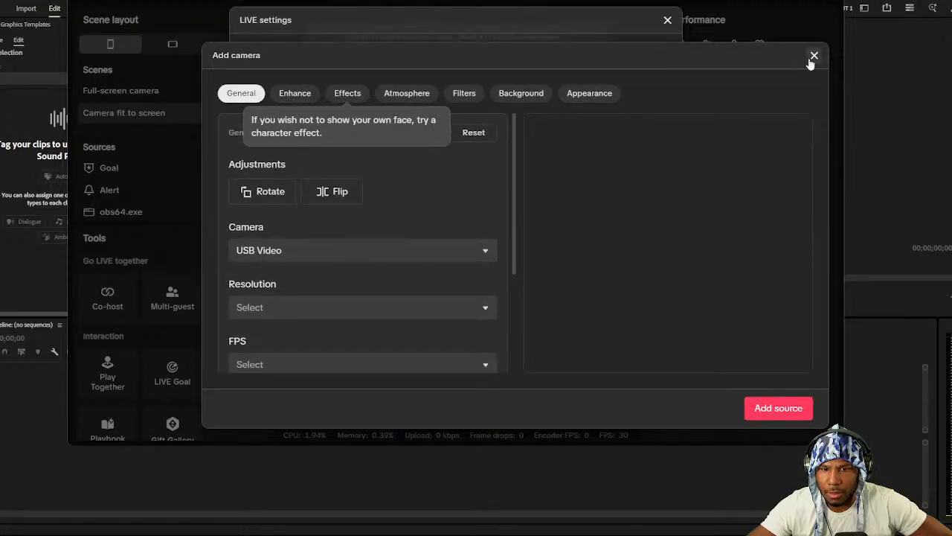
Try HD User Facing and USB Video as the camera source, then discard the camera setup and leave the LIVE settings.
click(316, 264)
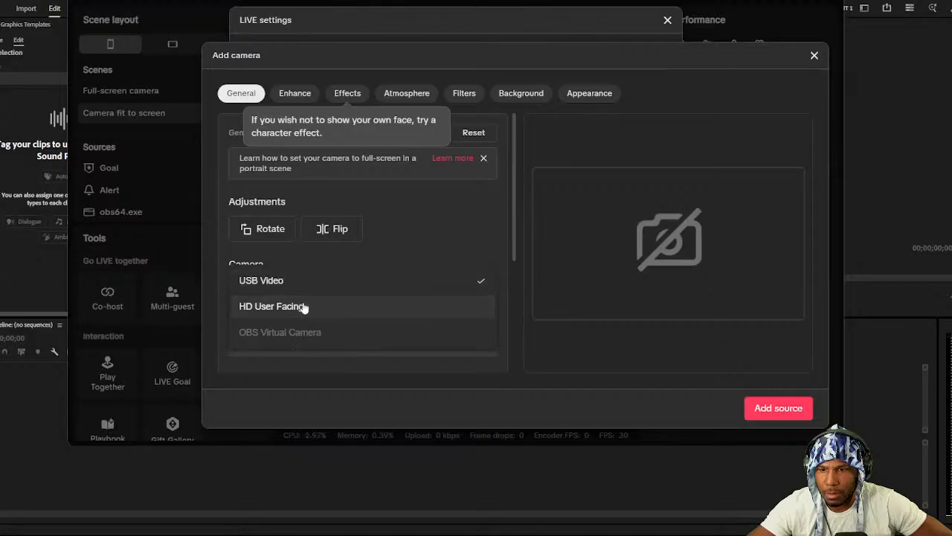
click(302, 308)
click(304, 285)
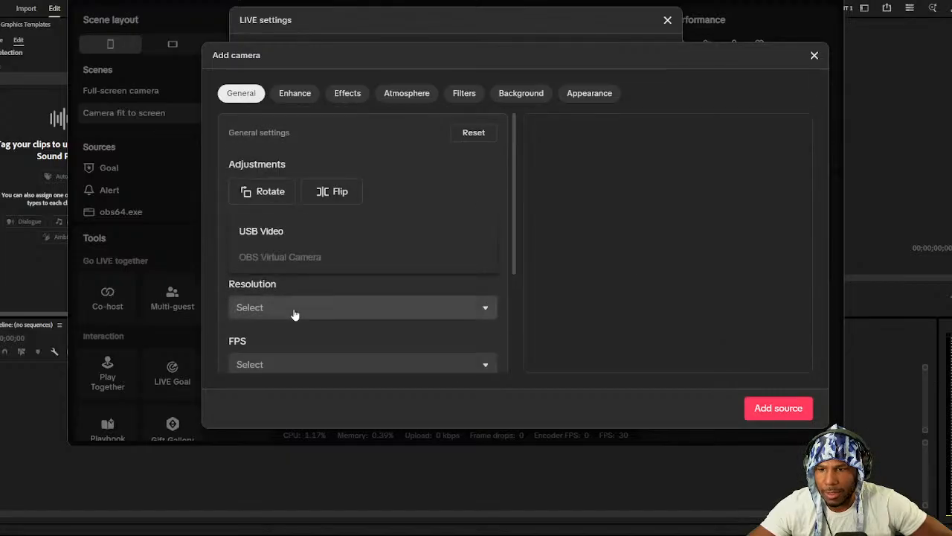
click(287, 231)
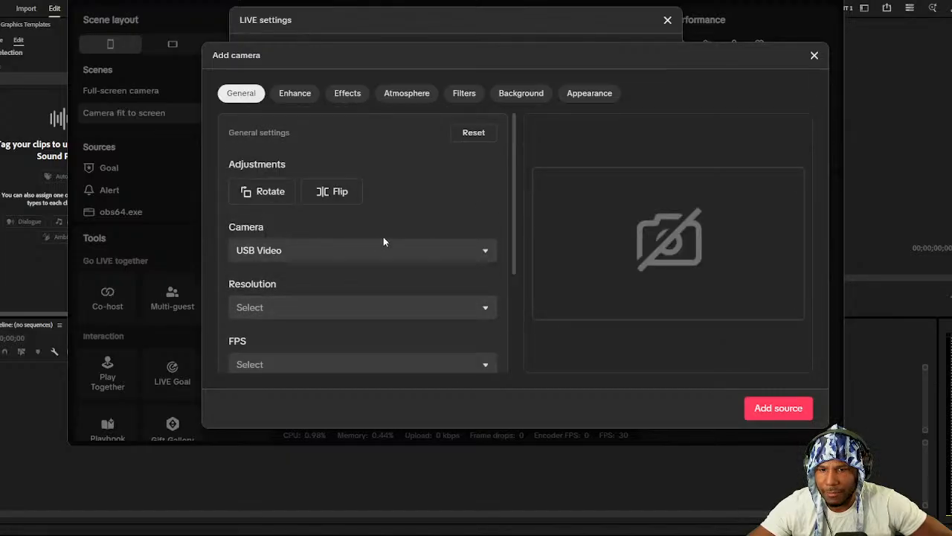
click(361, 307)
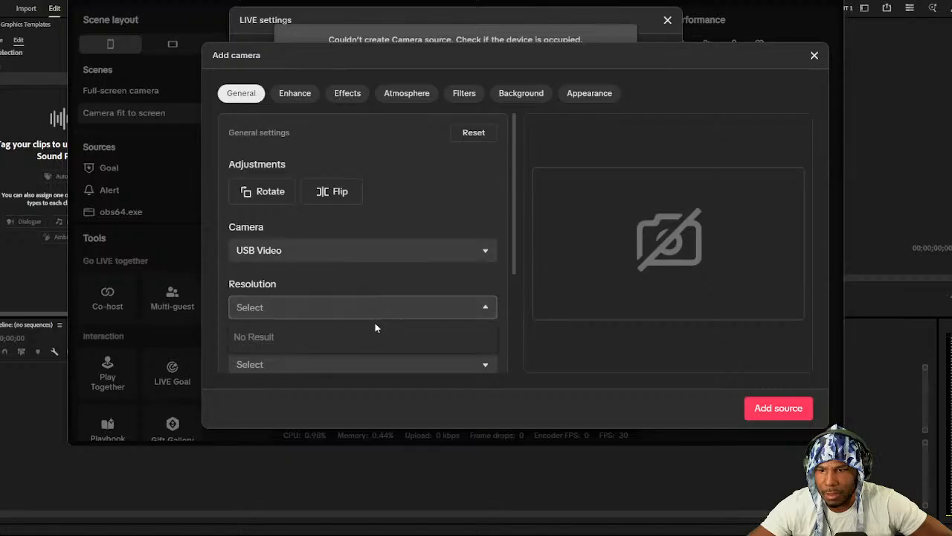
click(378, 307)
drag(464, 66, 428, 114)
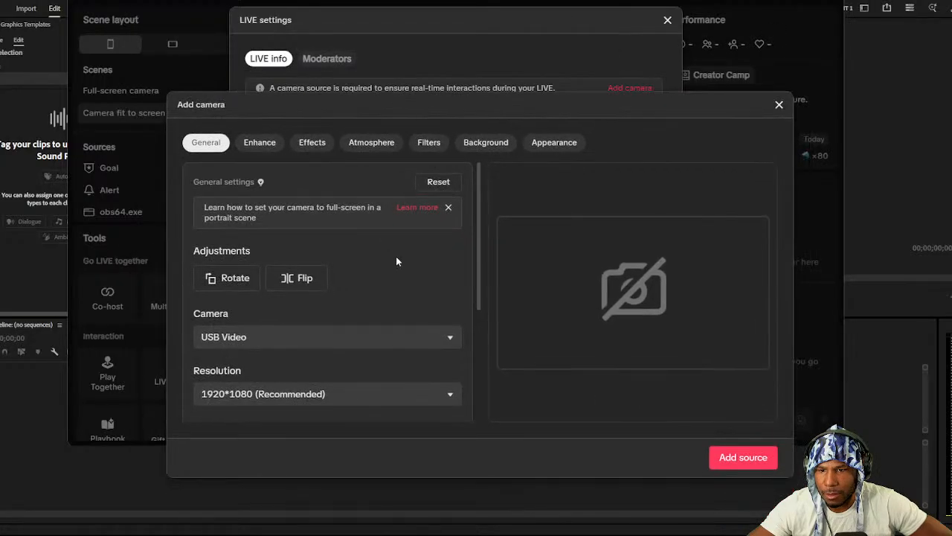
click(779, 104)
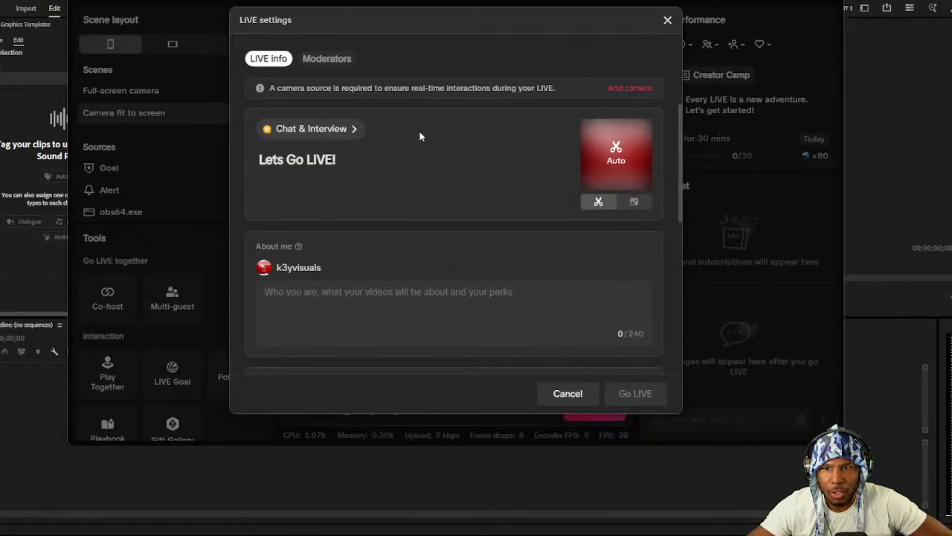
click(574, 393)
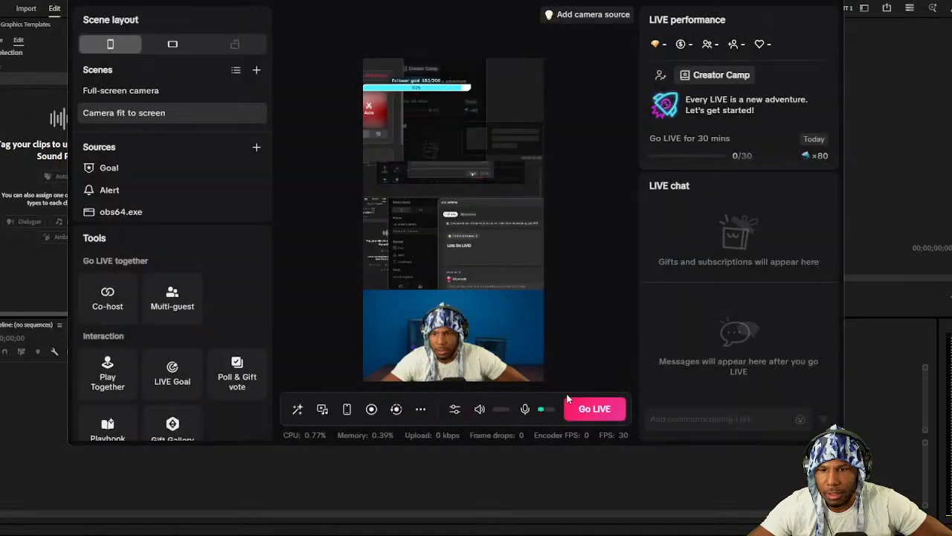
Reopen the LIVE settings and enter "VIDEO EDITOR" as the About me description.
click(594, 410)
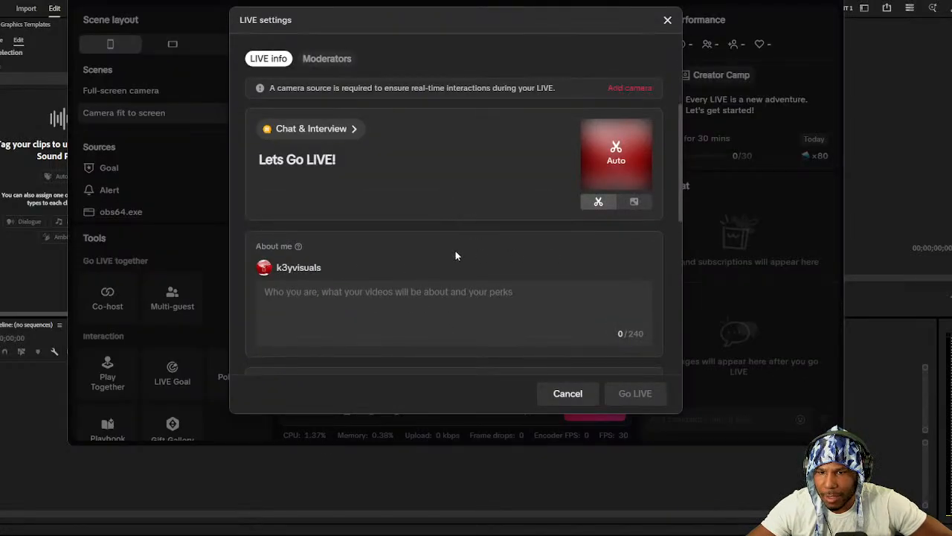
scroll(456, 256, down, 5)
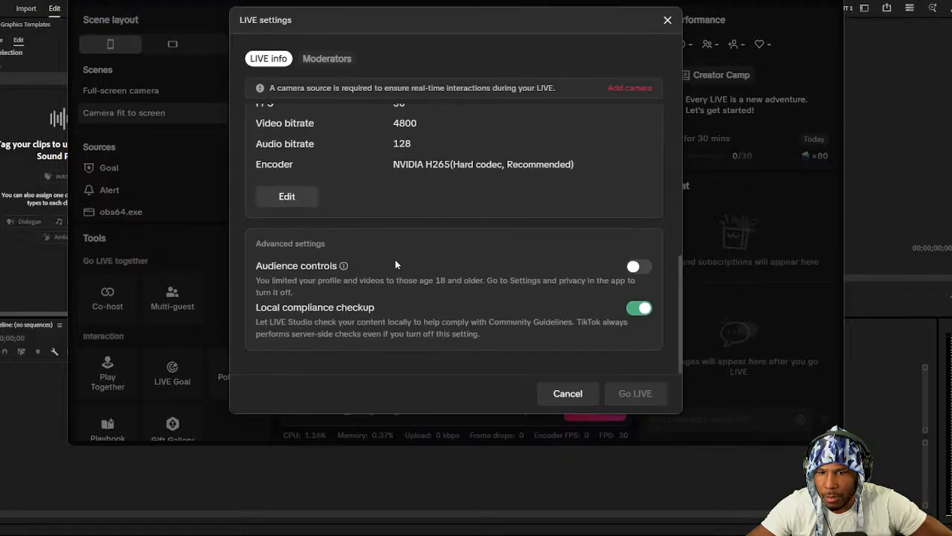
scroll(396, 264, up, 6)
scroll(523, 279, down, 1)
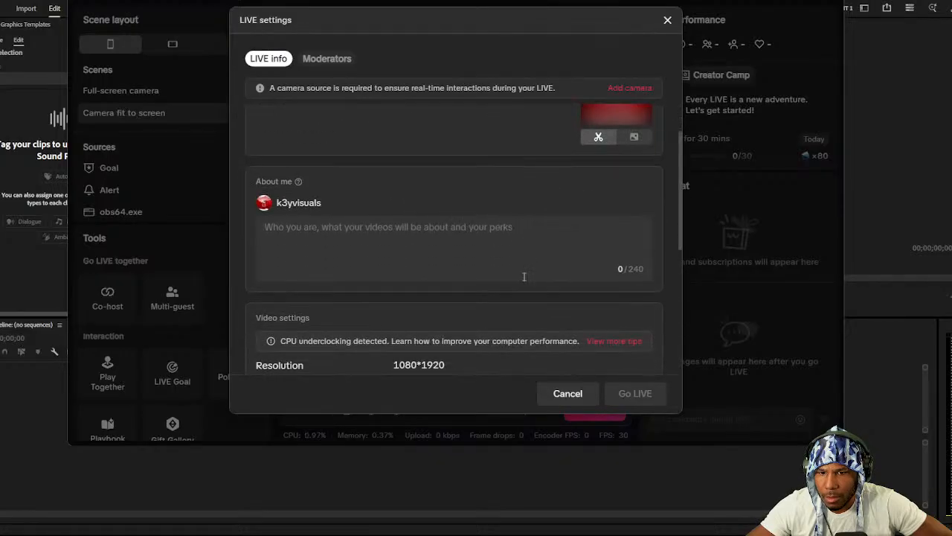
scroll(512, 268, up, 1)
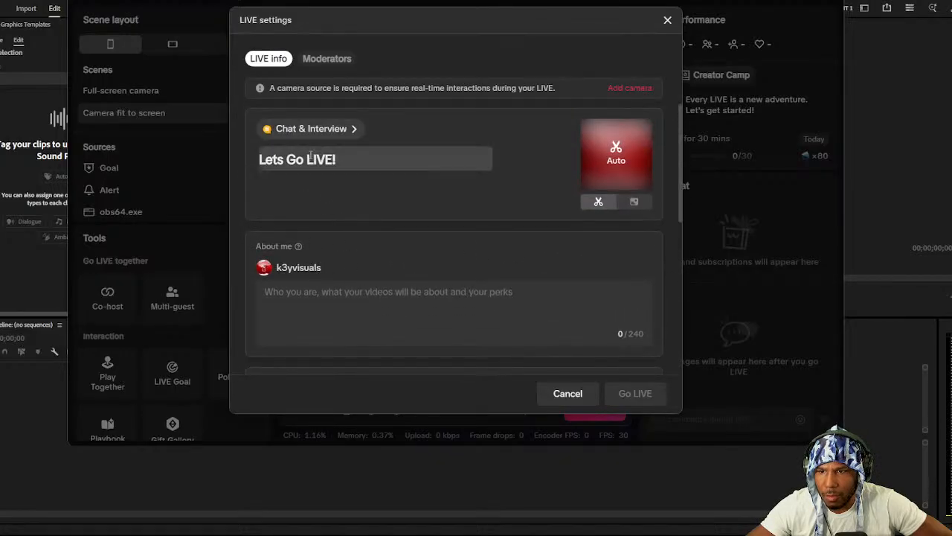
click(335, 301)
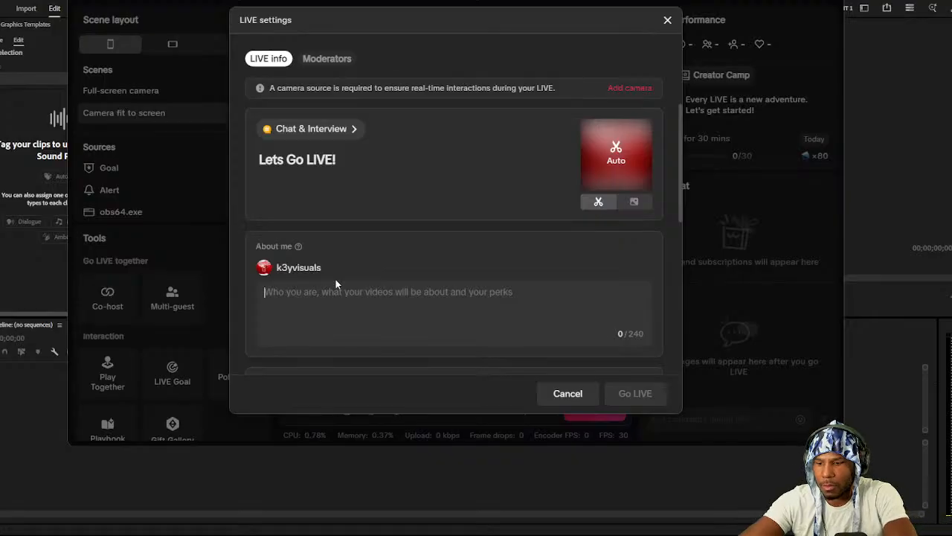
text(VIDEO)
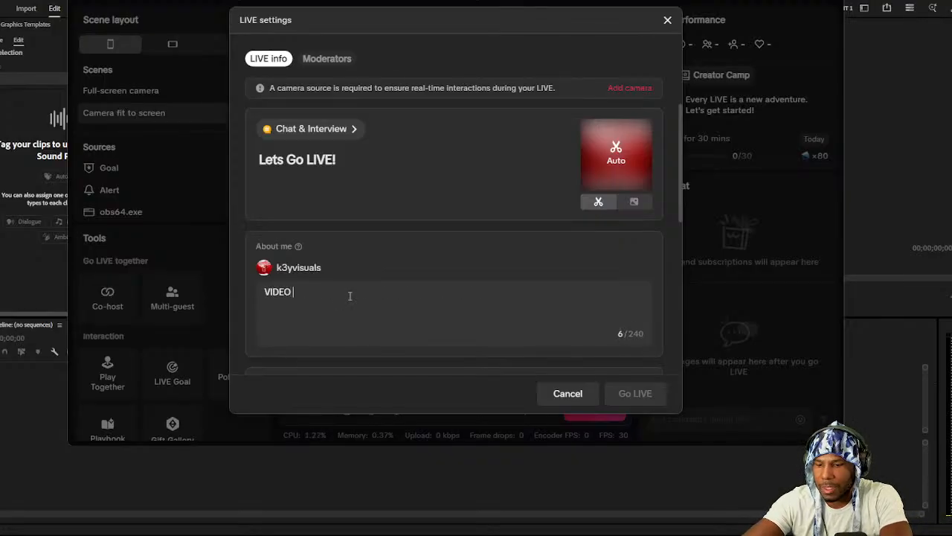
text( EDITOR)
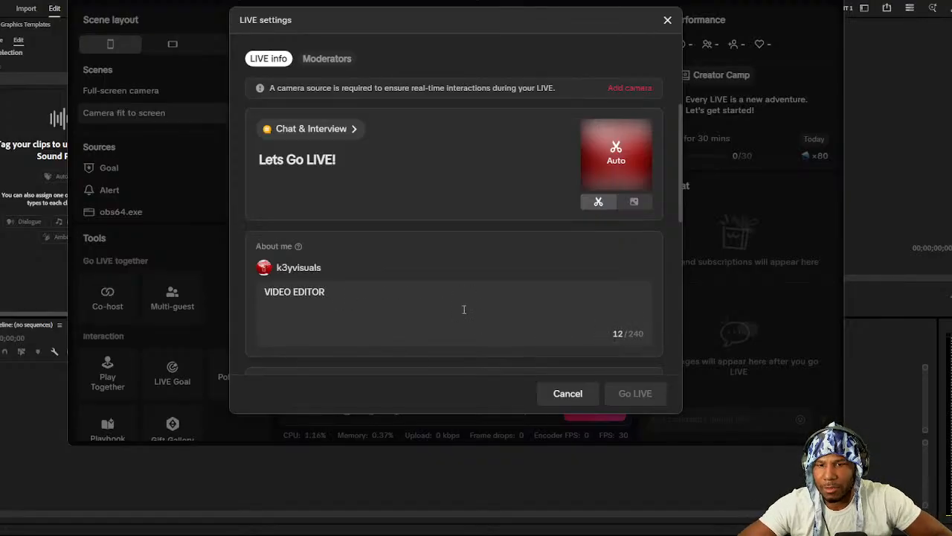
scroll(457, 305, down, 3)
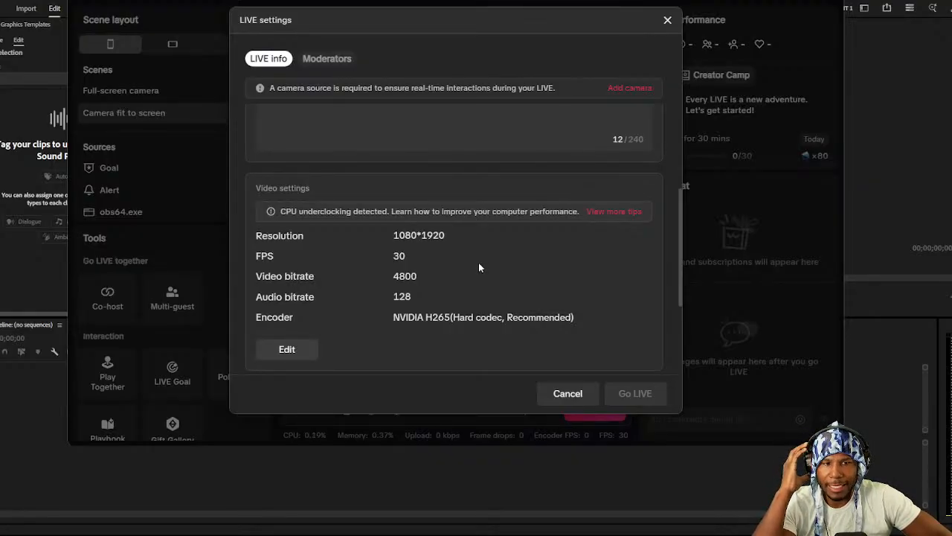
Check the video and advanced options in the LIVE settings, and open the setup for a new camera source.
scroll(479, 267, down, 3)
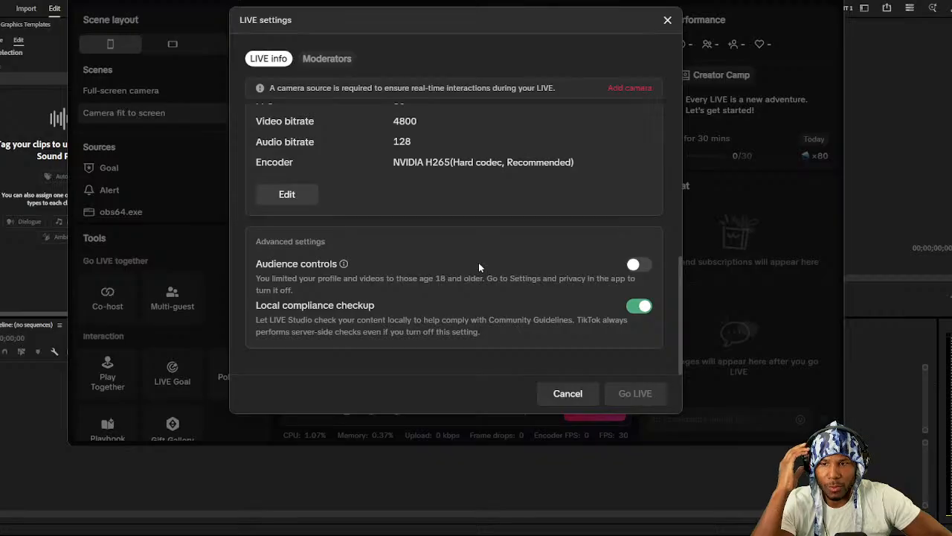
scroll(479, 267, up, 2)
scroll(479, 267, down, 2)
scroll(479, 267, up, 2)
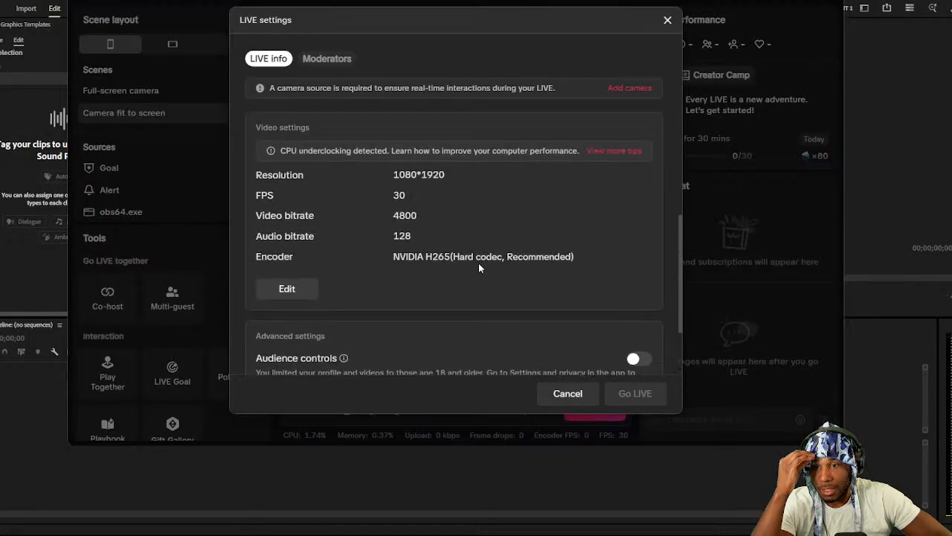
scroll(479, 267, up, 5)
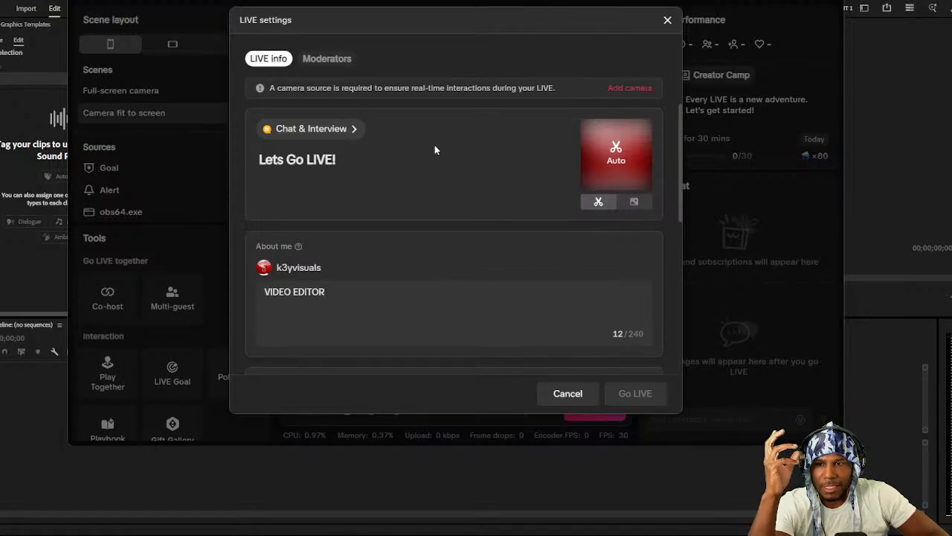
click(630, 89)
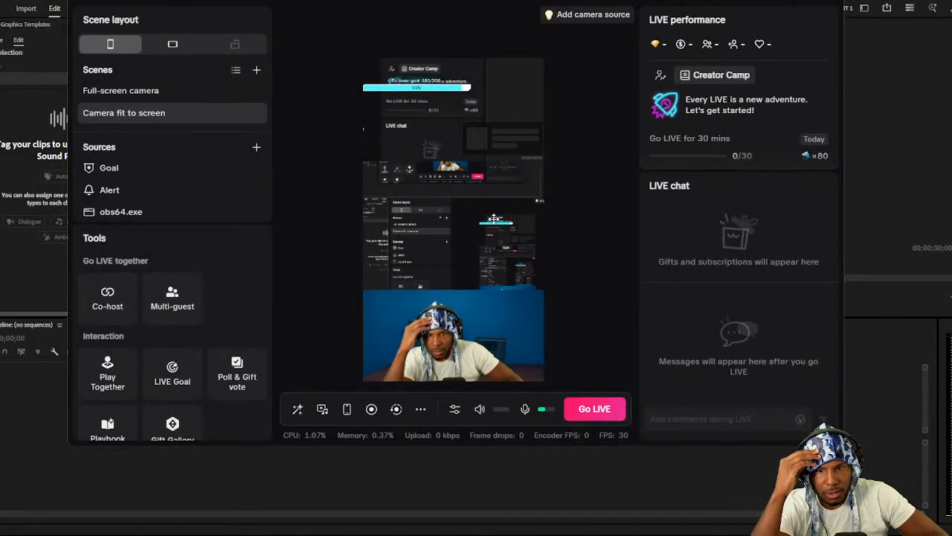
click(594, 408)
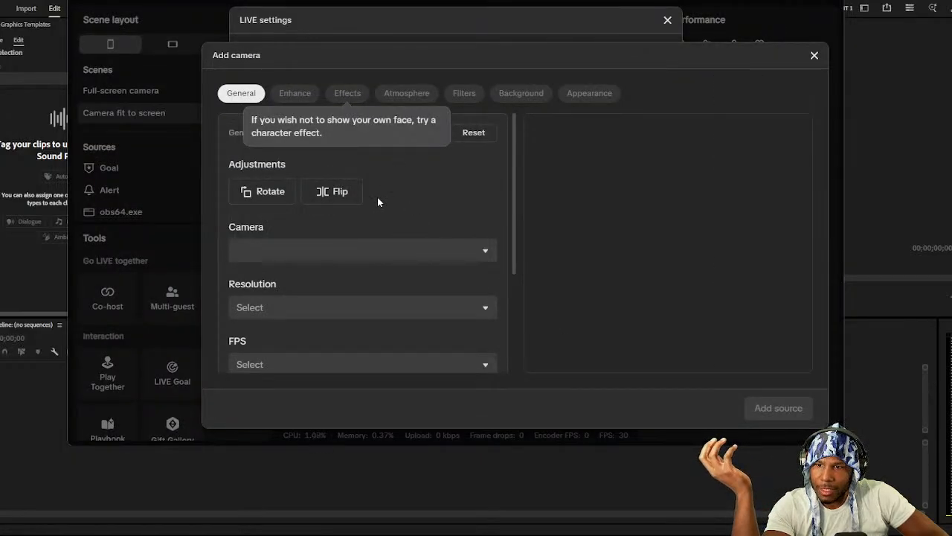
Try USB Video and HD User Facing as the new source's camera, ending on USB Video.
click(280, 250)
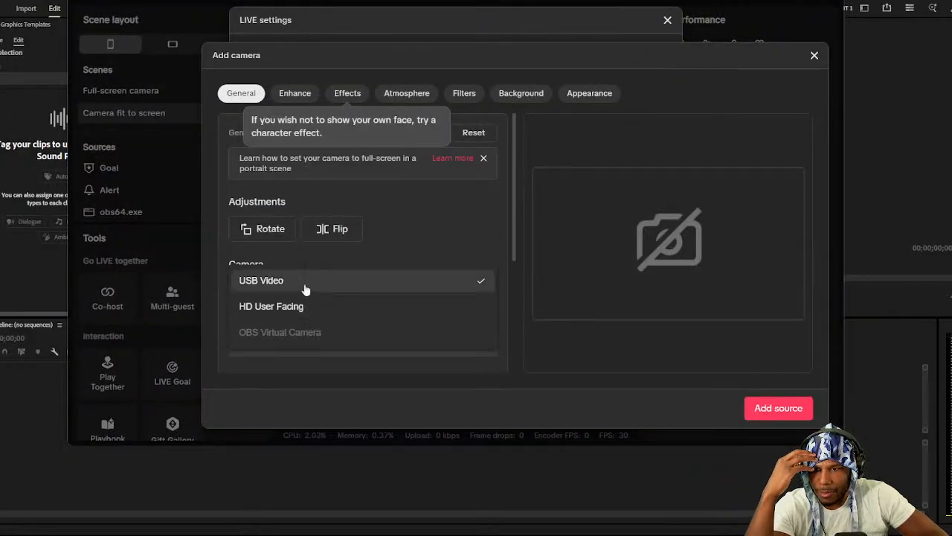
click(305, 286)
click(315, 287)
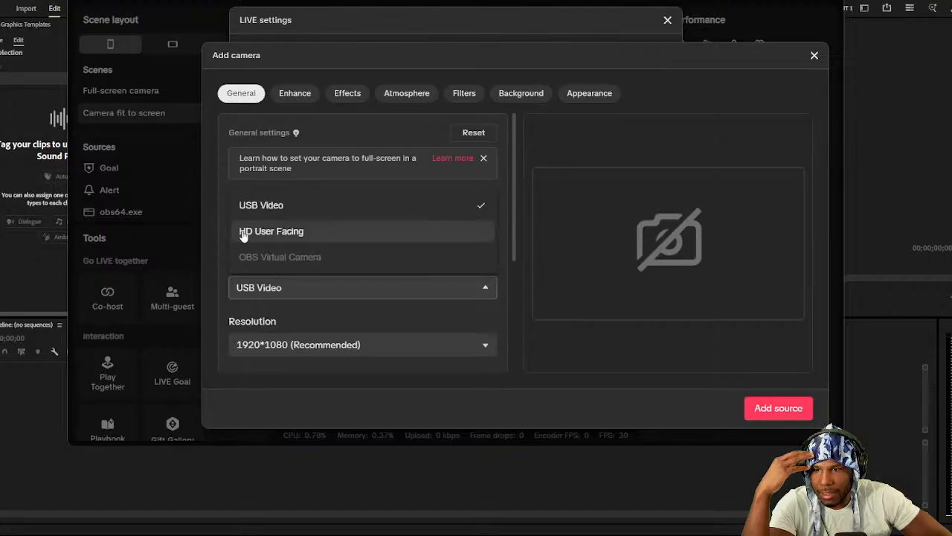
click(246, 232)
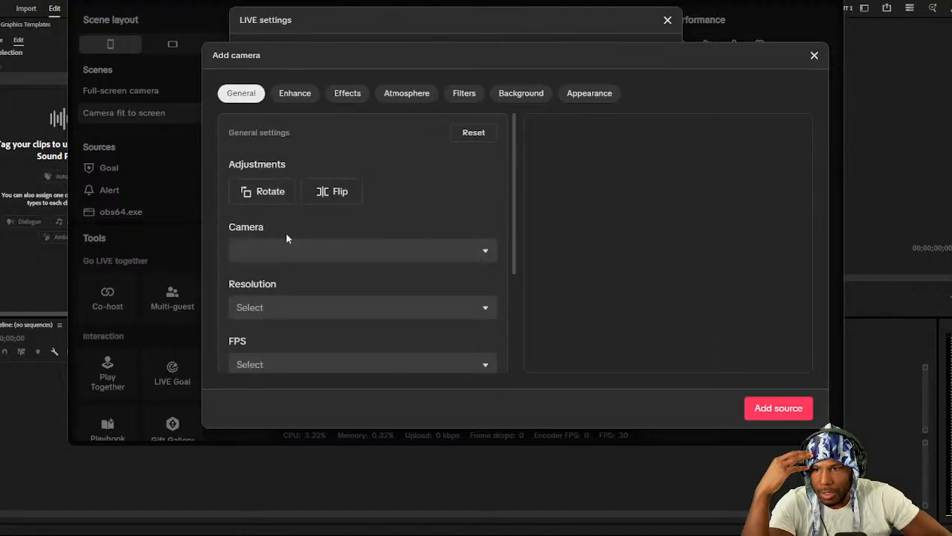
click(285, 258)
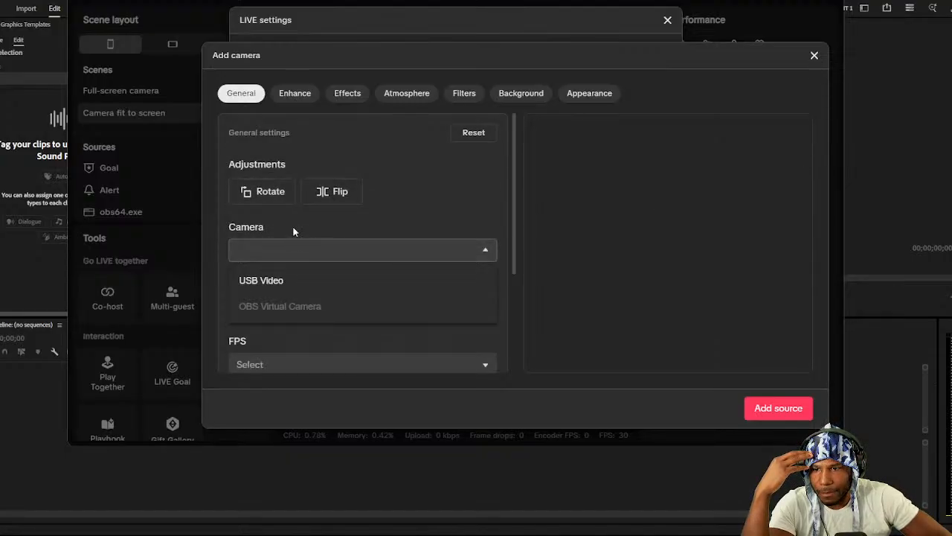
click(279, 279)
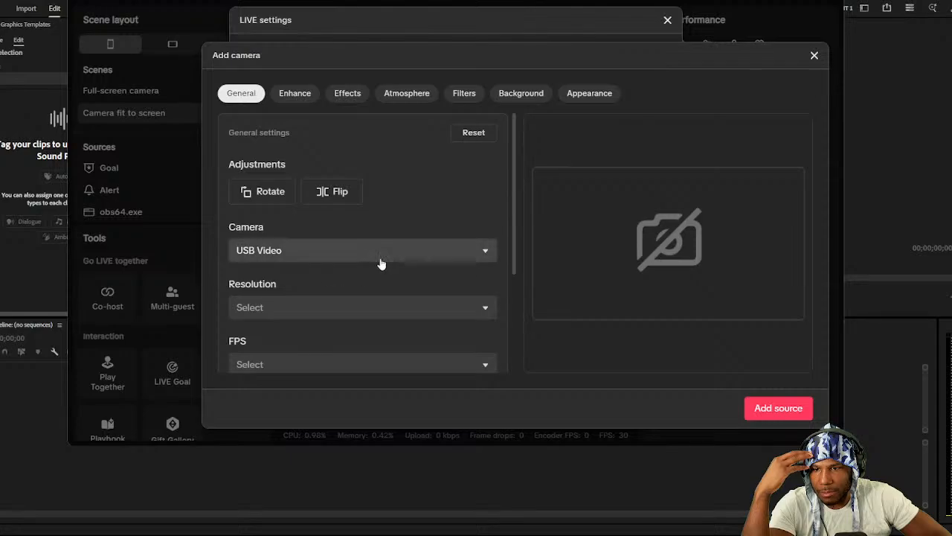
Set the new source's camera to HD User Facing and add it to the scene.
click(370, 257)
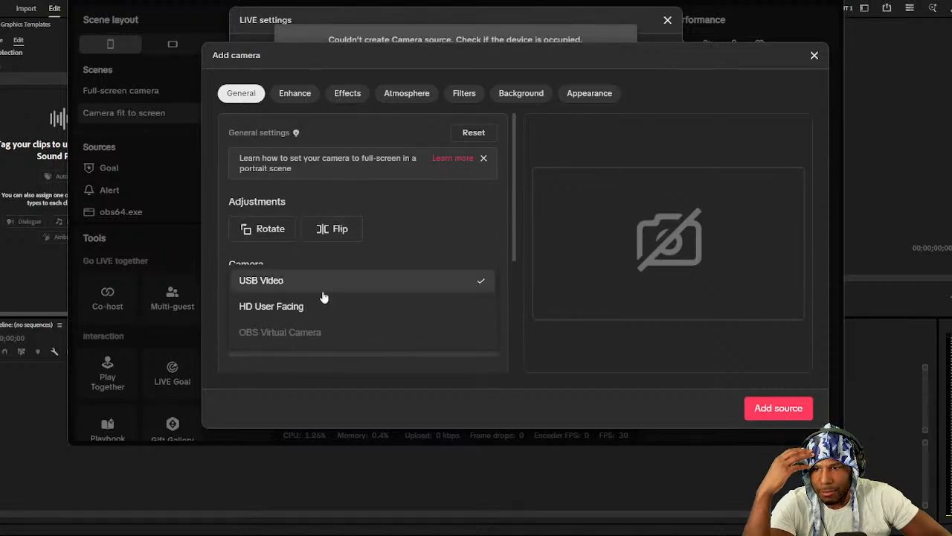
click(322, 299)
click(321, 305)
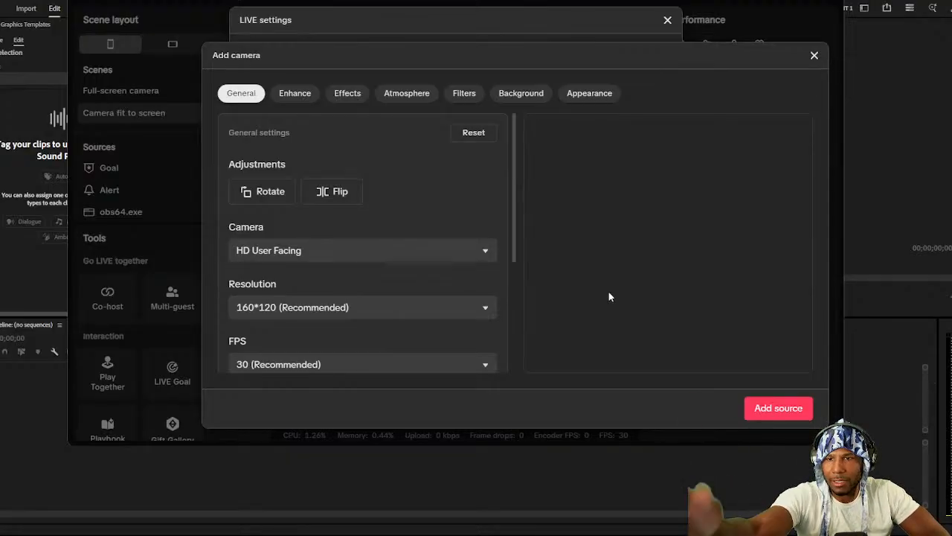
click(785, 405)
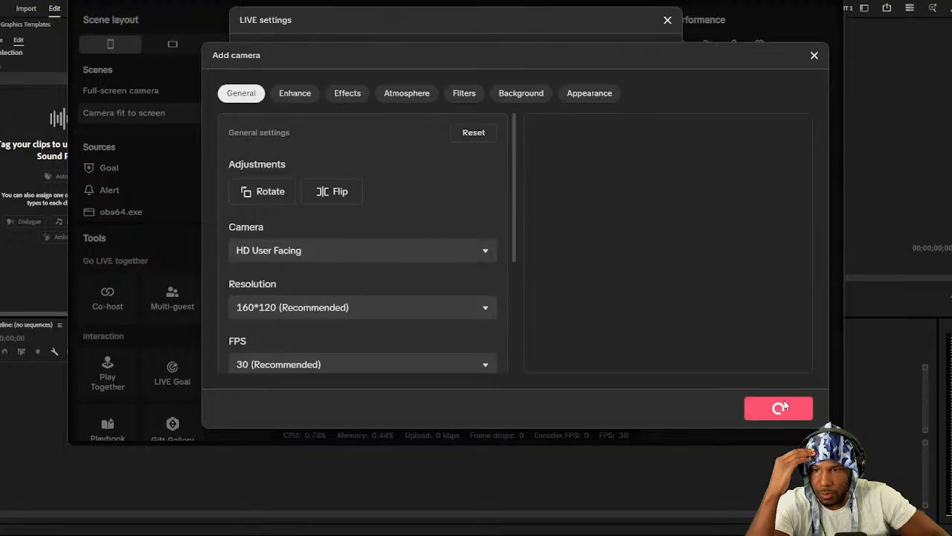
Enter "VIDEO EDITOR" as the About me description in the LIVE settings again.
click(451, 290)
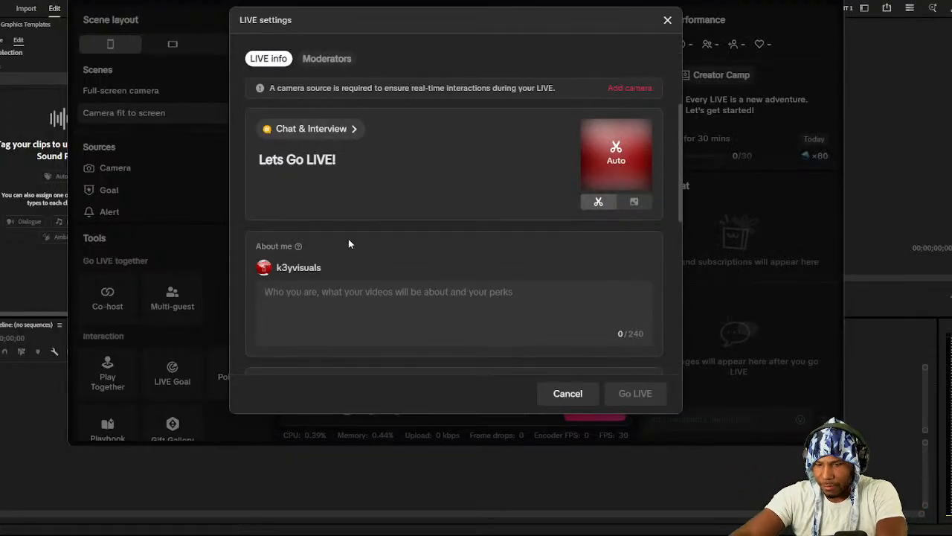
text(V)
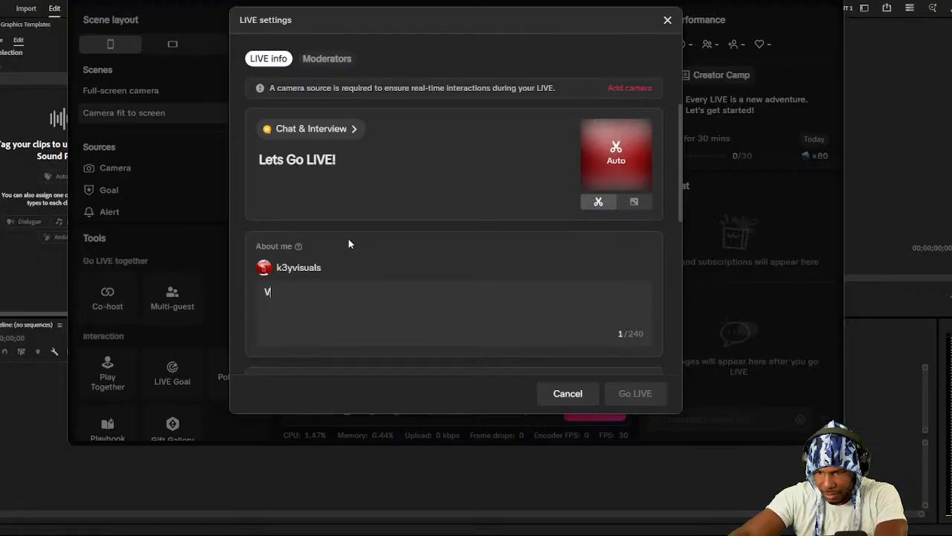
text(RDEO EDI)
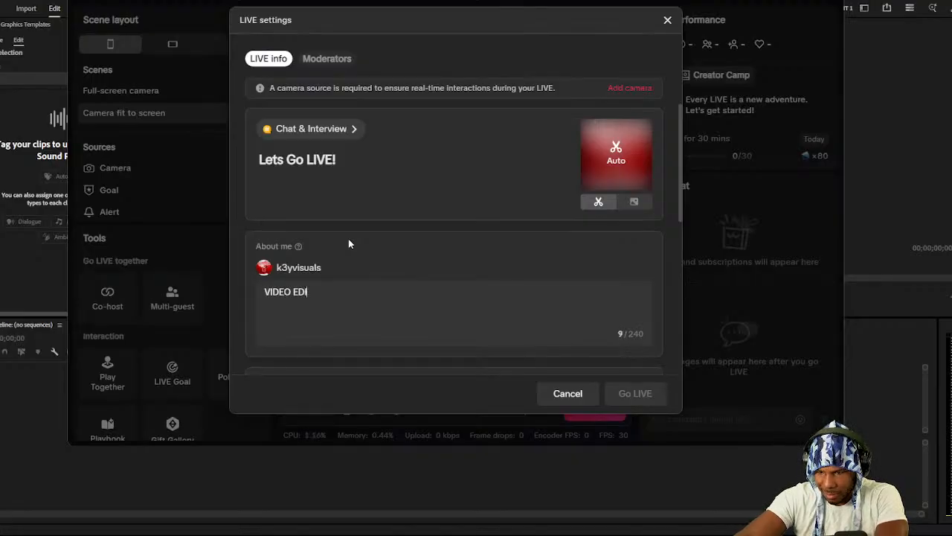
text(TOR)
Look over the remaining LIVE settings and add another camera source using USB Video.
scroll(472, 265, down, 3)
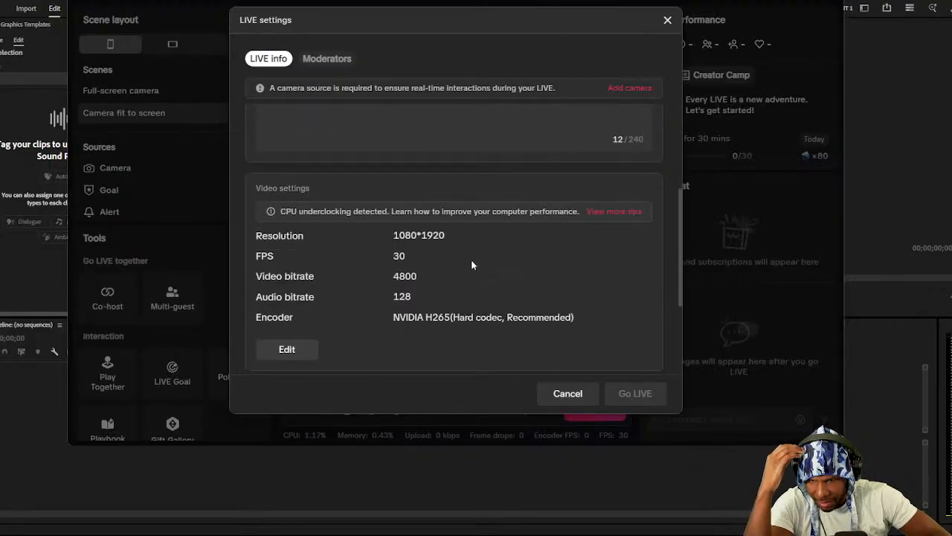
scroll(514, 246, down, 2)
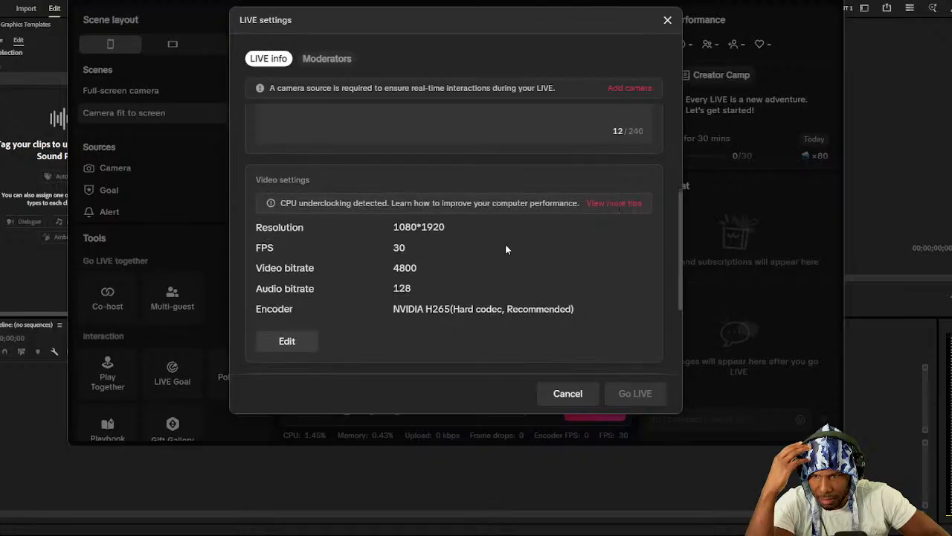
scroll(348, 279, down, 3)
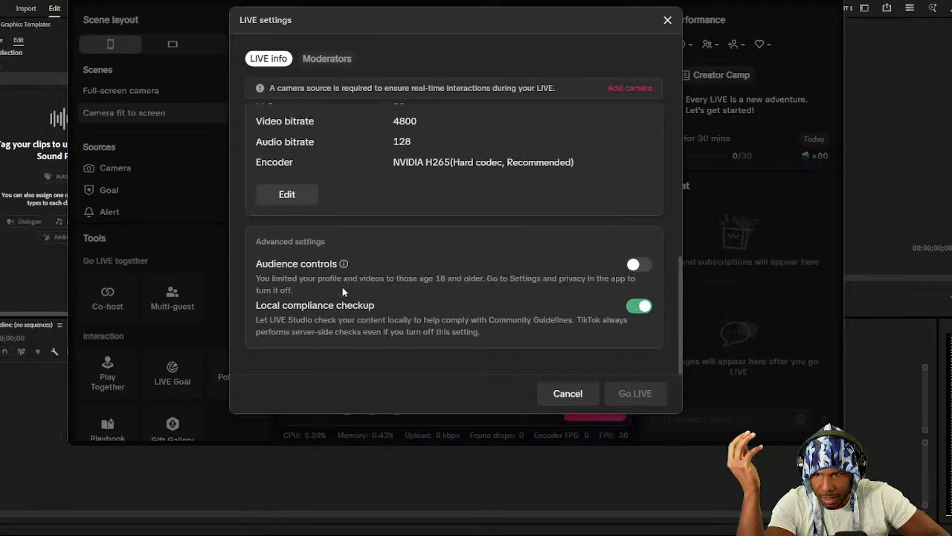
scroll(601, 264, up, 8)
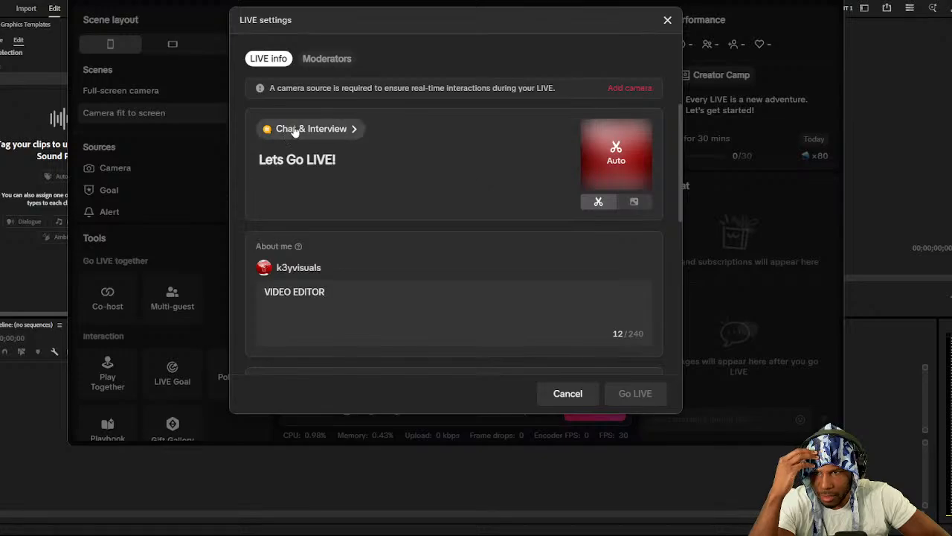
scroll(480, 229, down, 2)
scroll(431, 253, up, 2)
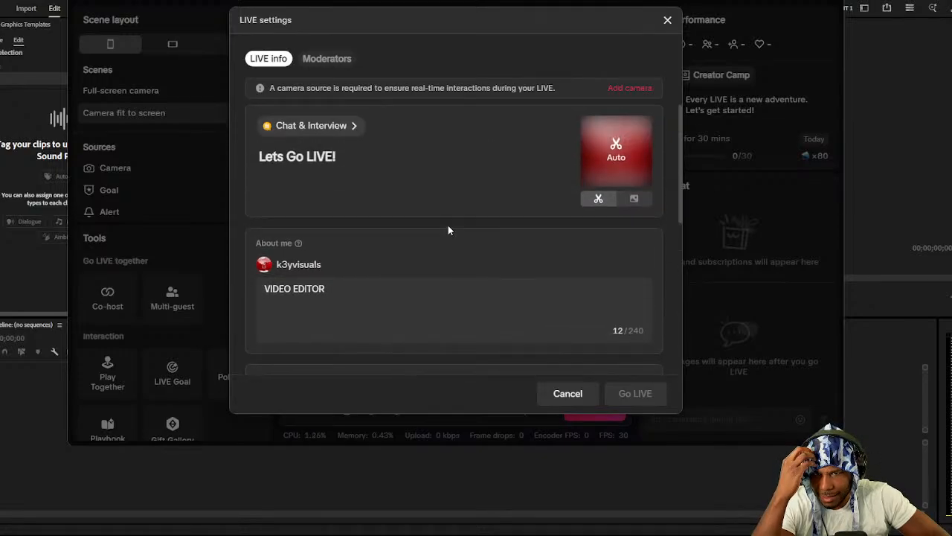
click(622, 89)
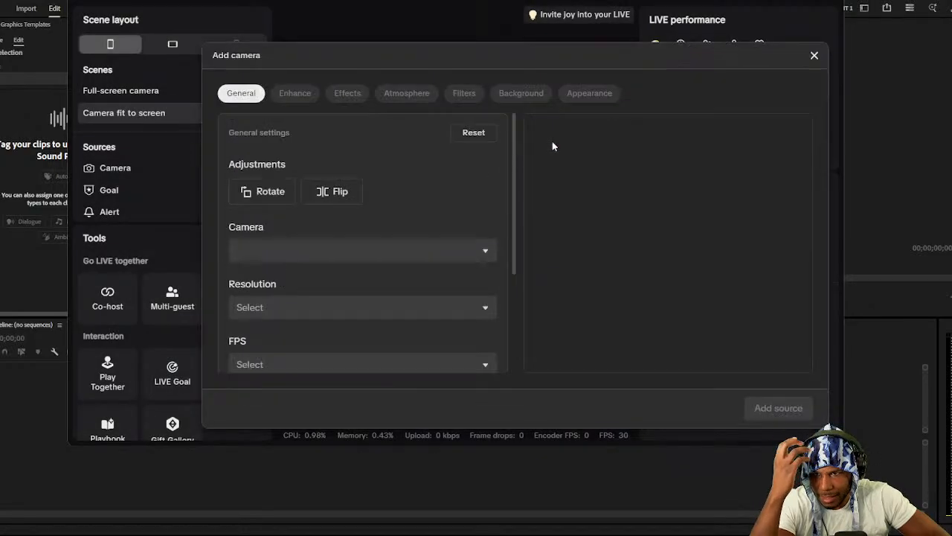
click(361, 250)
click(340, 279)
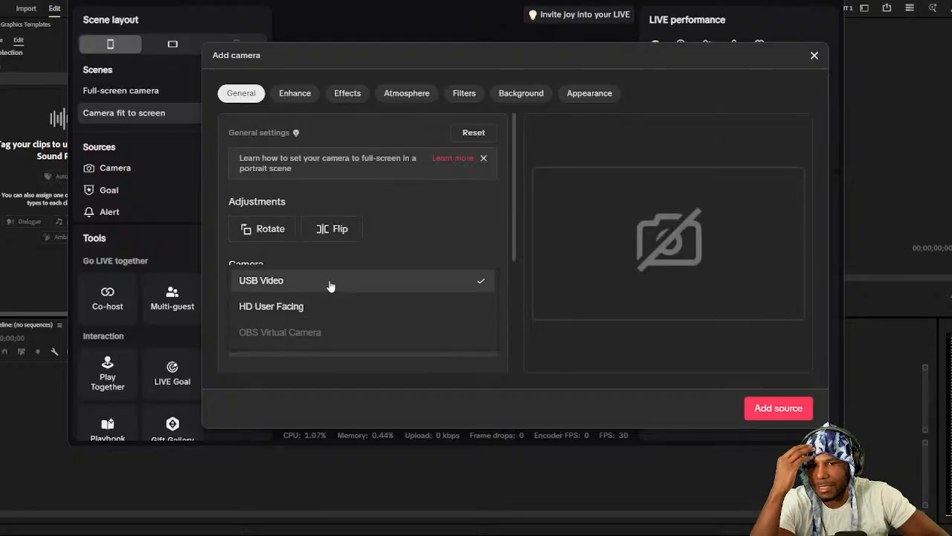
click(753, 402)
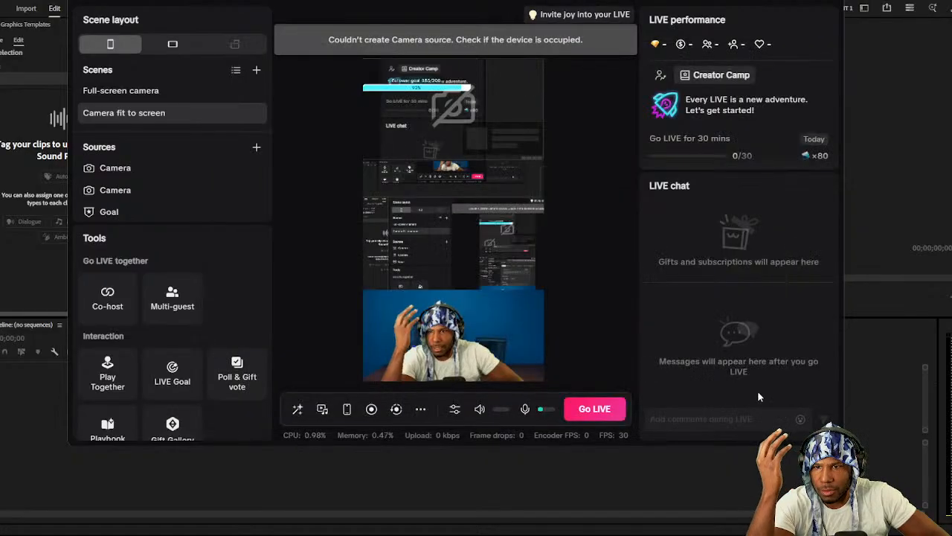
Reopen the LIVE settings, look over the video and advanced options, and close them without going live.
click(594, 410)
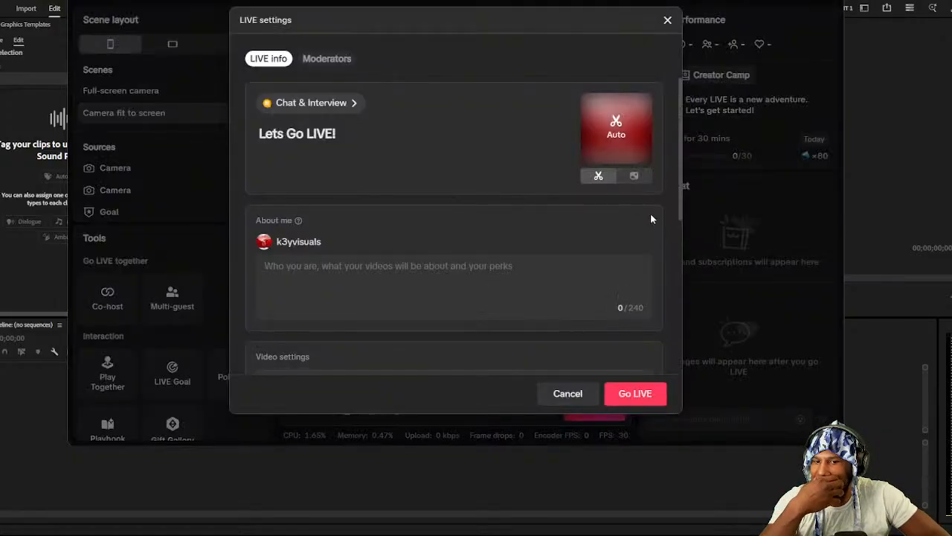
scroll(615, 211, down, 5)
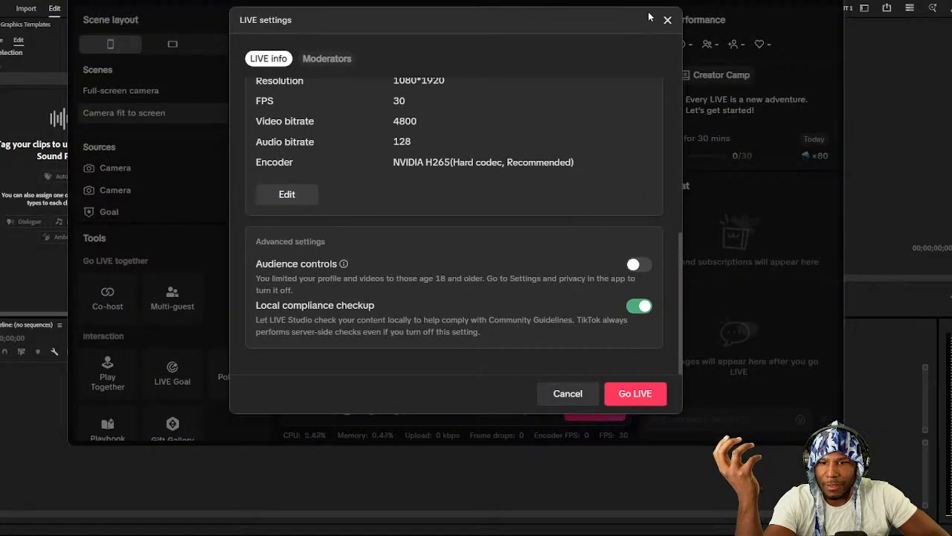
click(667, 20)
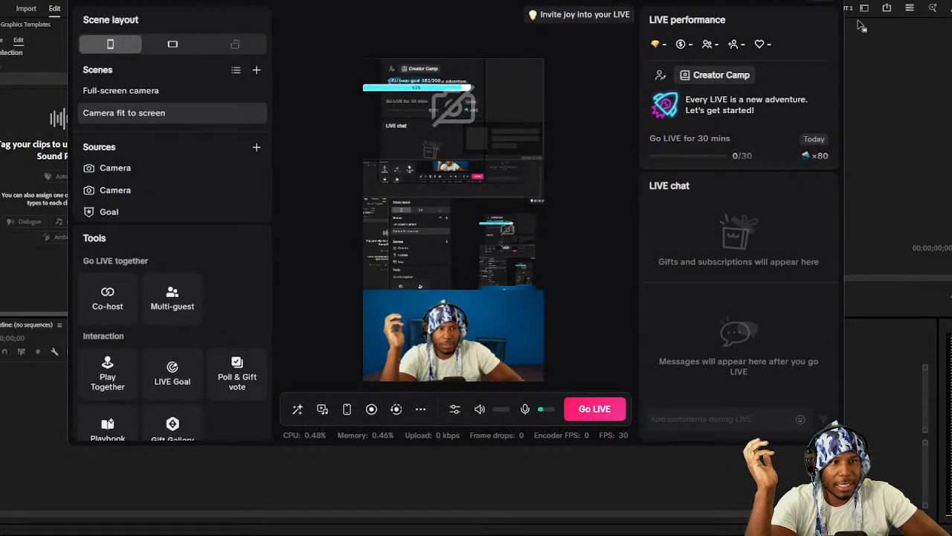
Switch to the FAMILY REUNION project in Premiere Pro and show the Media Browser.
click(832, 5)
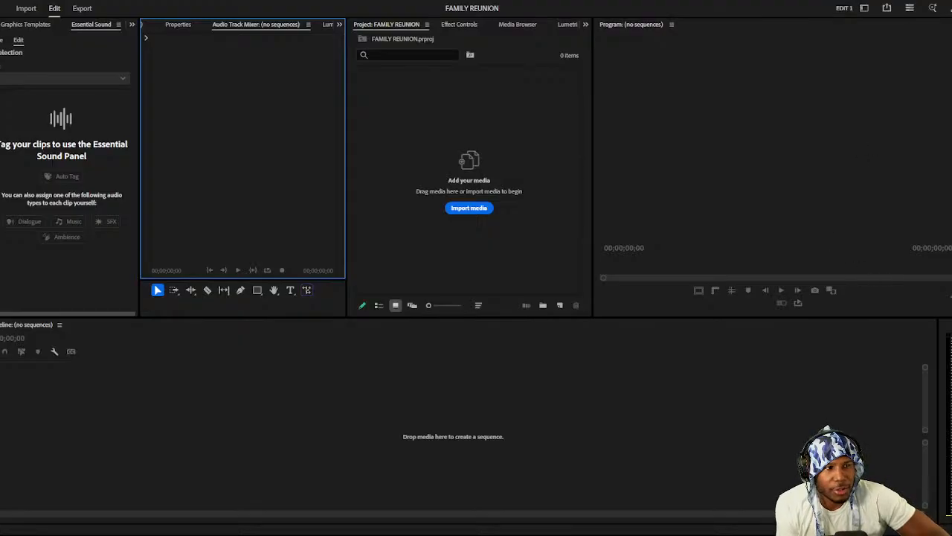
mouse_move(553, 530)
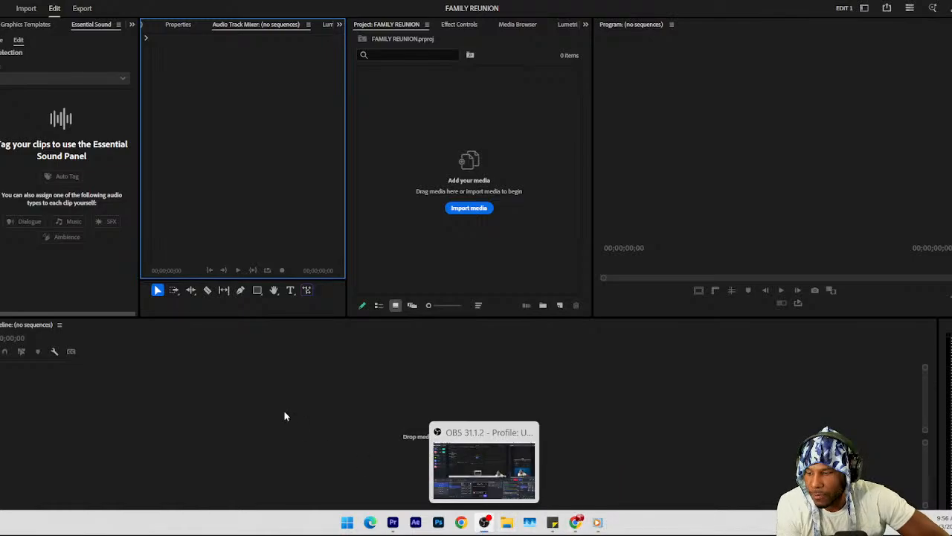
click(462, 203)
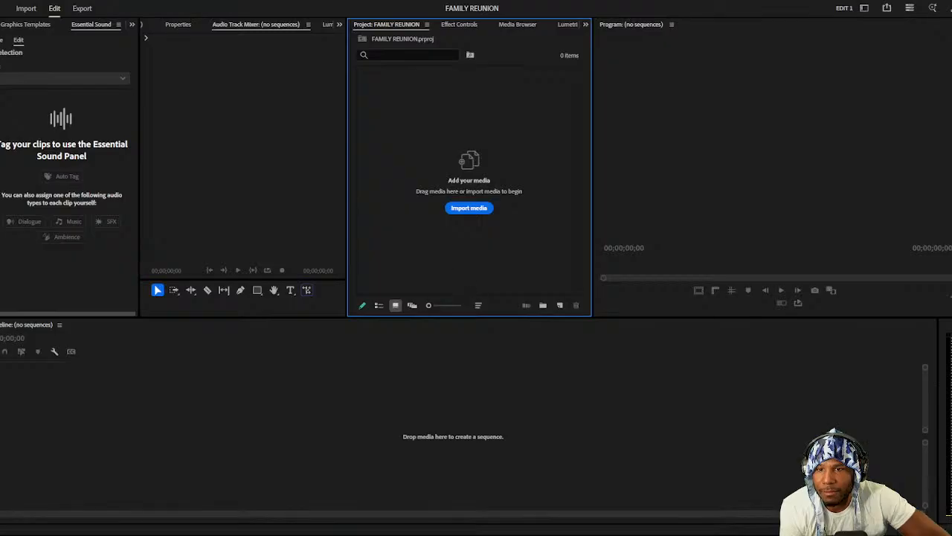
click(516, 25)
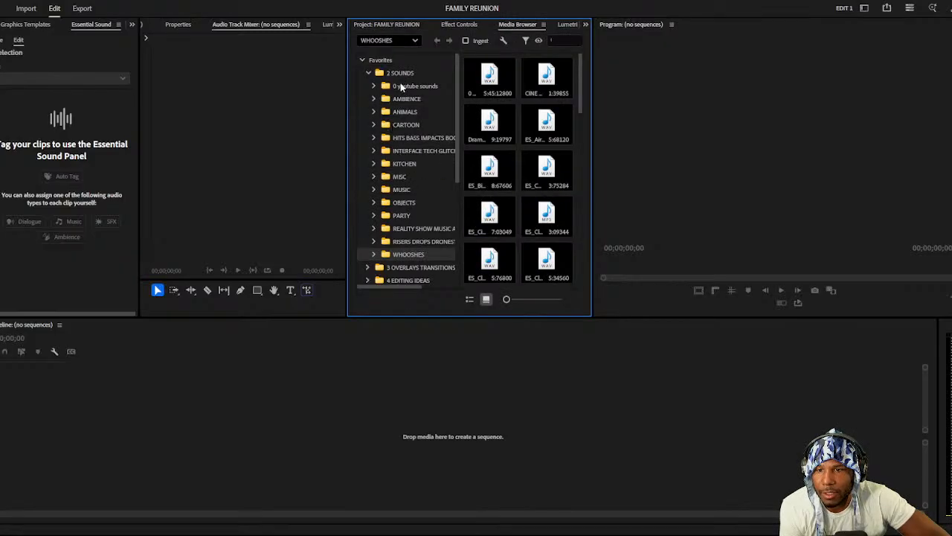
Collapse the 2 SOUNDS favorite and expand the G: (T7) drive in the Media Browser to list its folders.
click(368, 73)
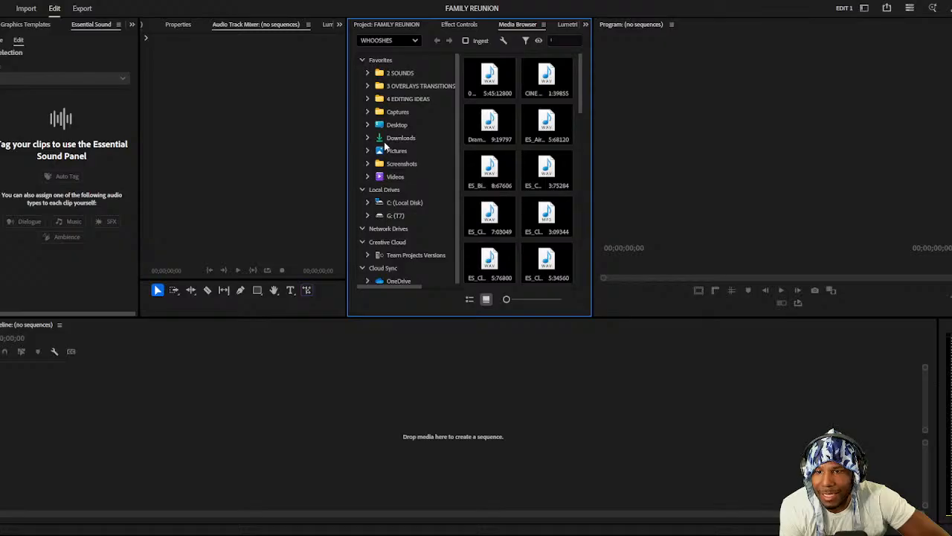
scroll(380, 158, down, 1)
click(369, 214)
scroll(408, 89, down, 5)
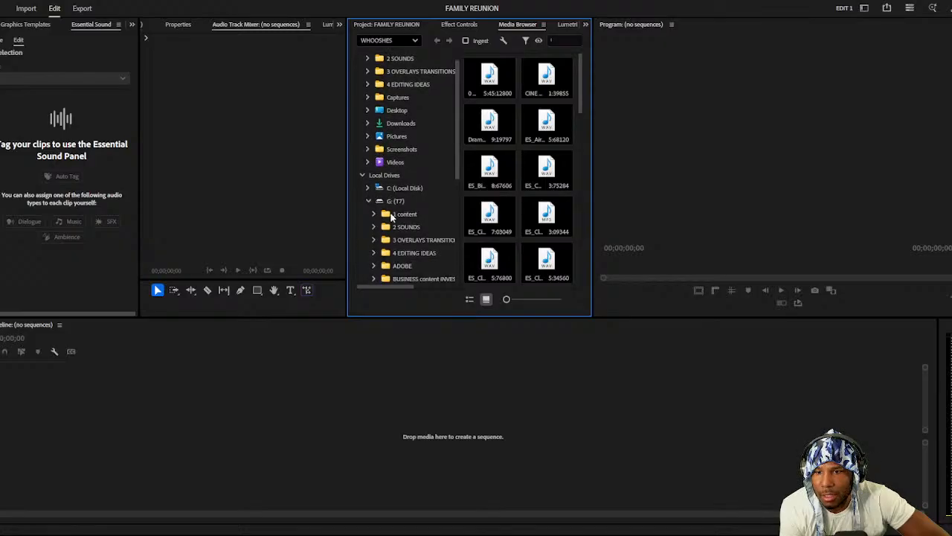
scroll(407, 90, up, 1)
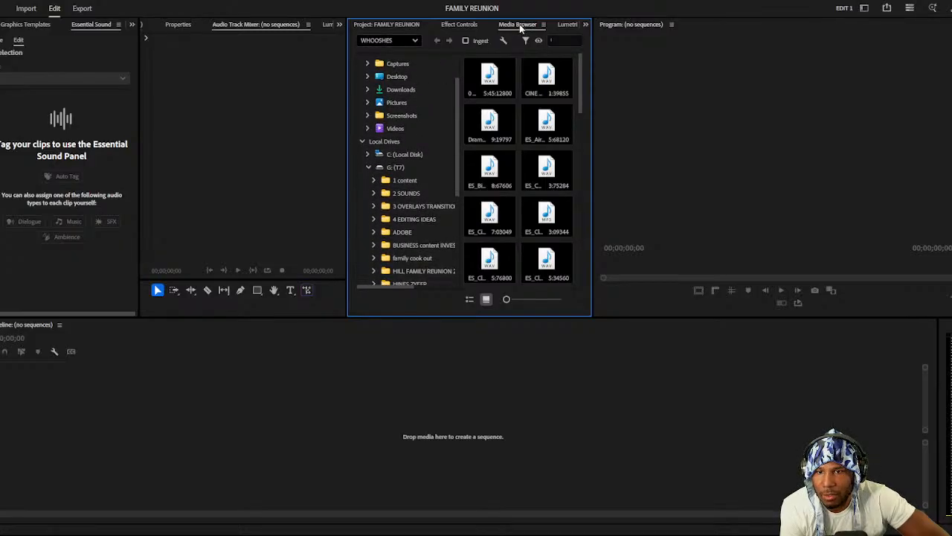
scroll(402, 222, down, 4)
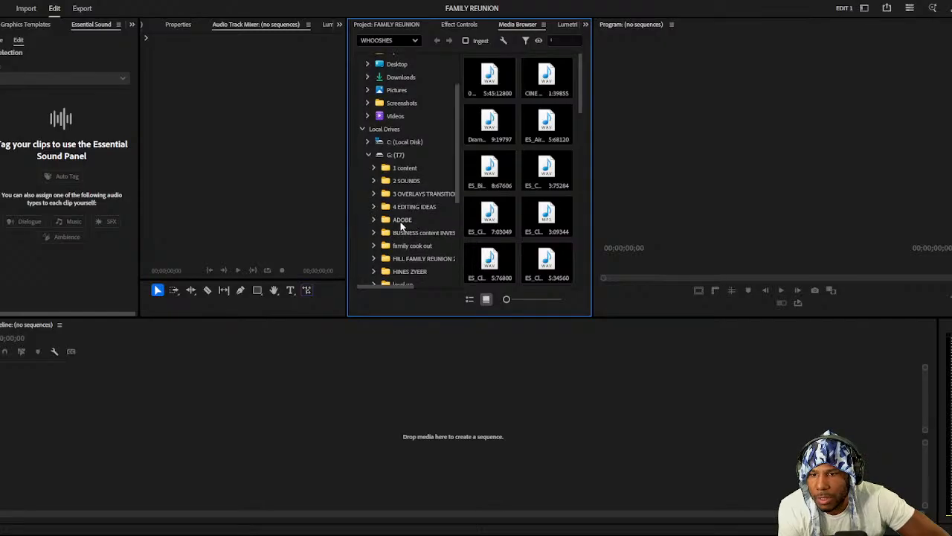
Import the HILL FAMILY REUNION 2025 folder from the T7 drive into the project.
click(406, 213)
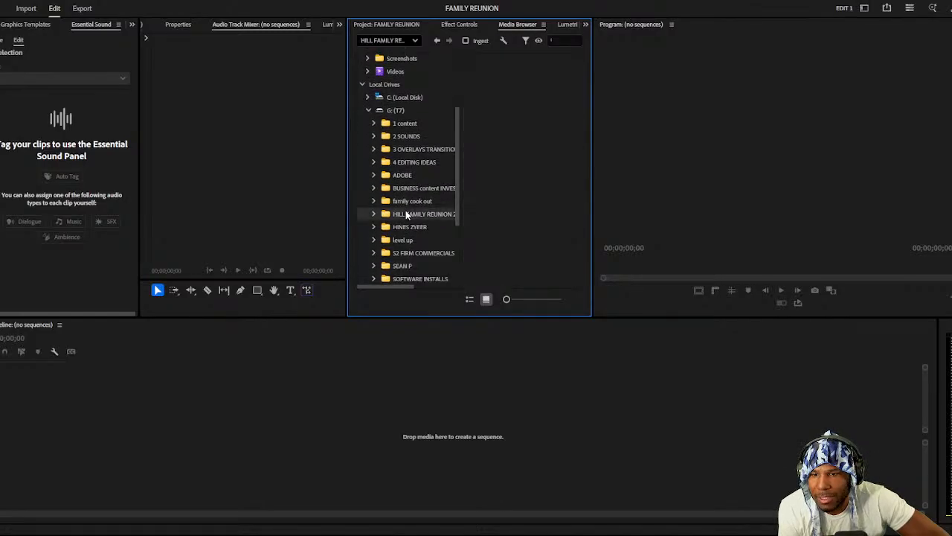
right_click(407, 213)
click(437, 231)
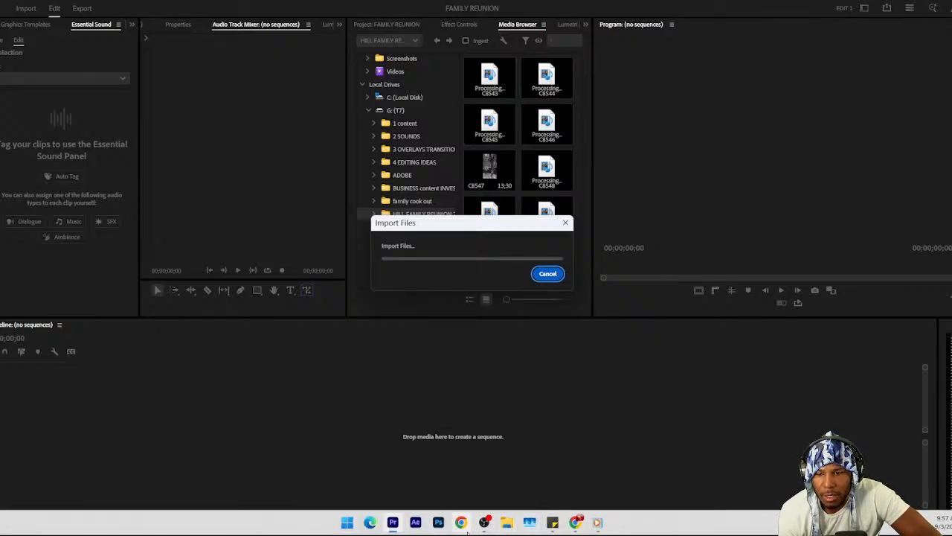
mouse_move(484, 523)
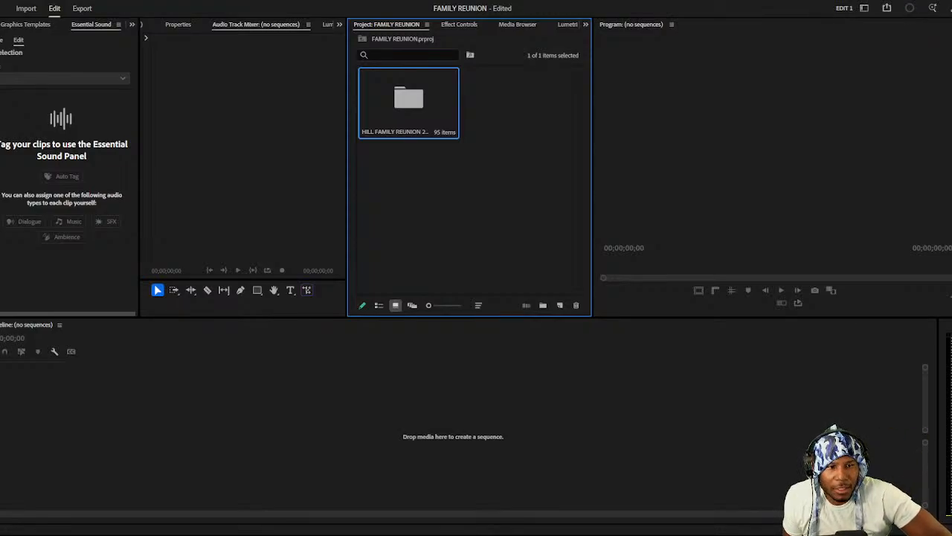
Open the imported HILL FAMILY REUNION 2025 bin and load clip C8656.MP4 in the Source Monitor.
double_click(418, 101)
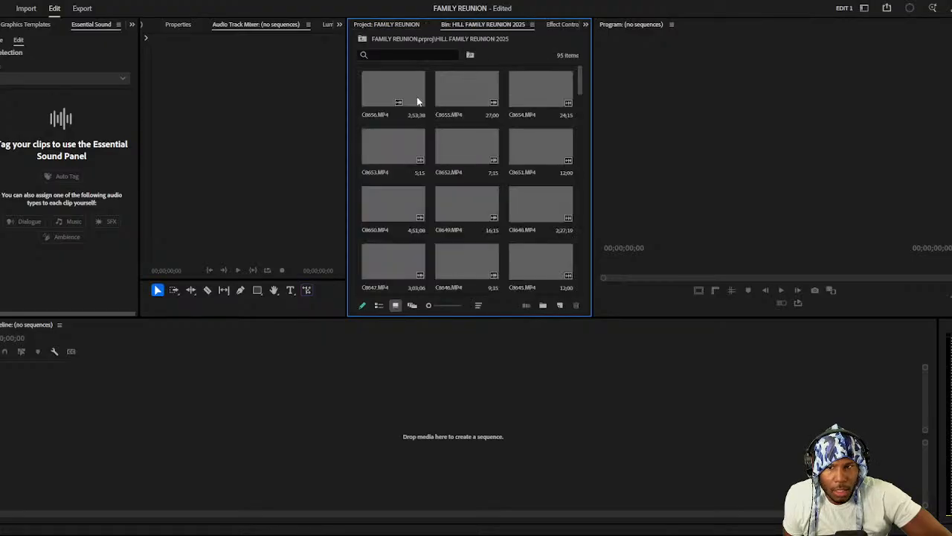
click(525, 100)
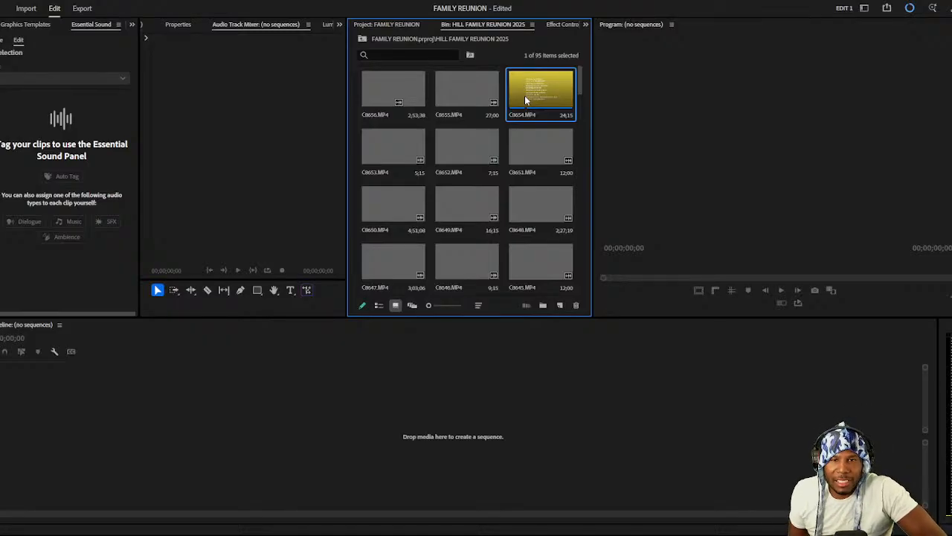
click(429, 95)
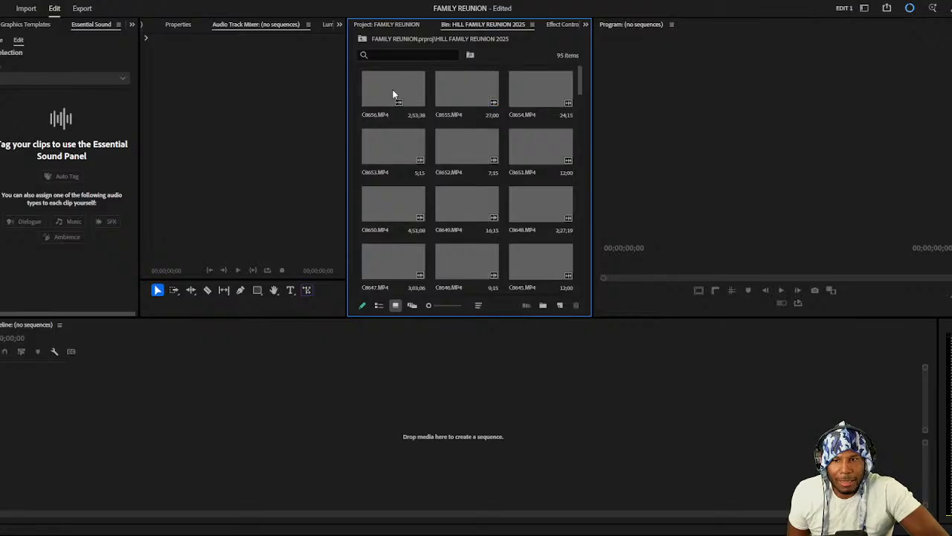
double_click(392, 90)
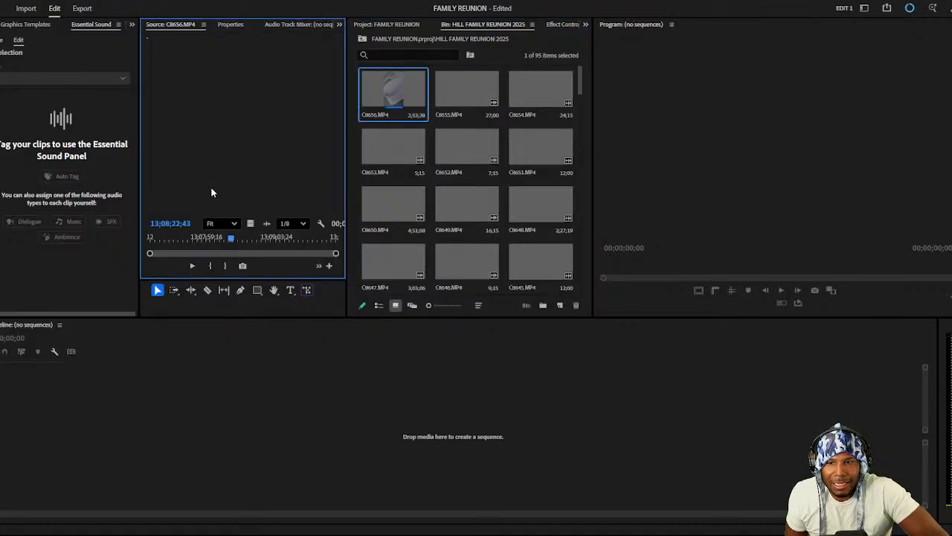
Check the progress of the background audio preparation and look through all the clips in the maximized bin.
click(910, 9)
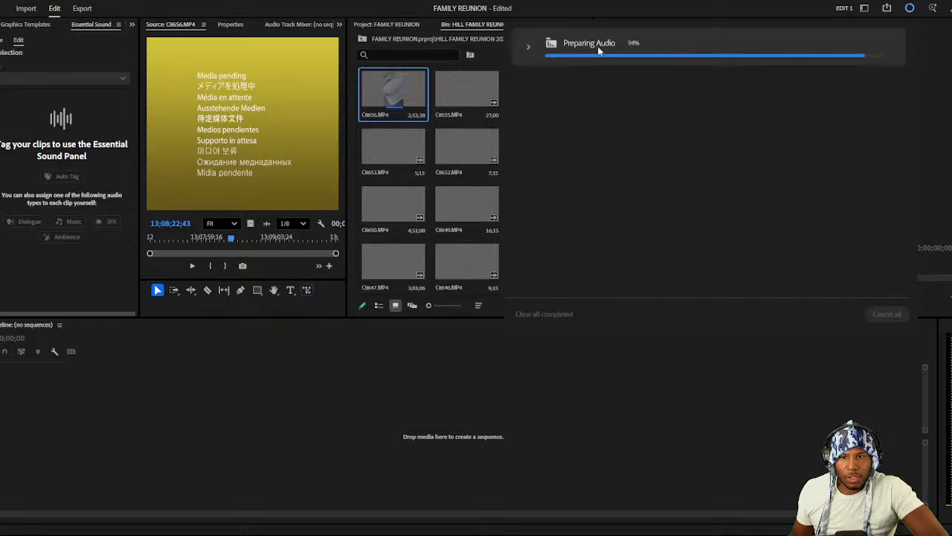
click(402, 81)
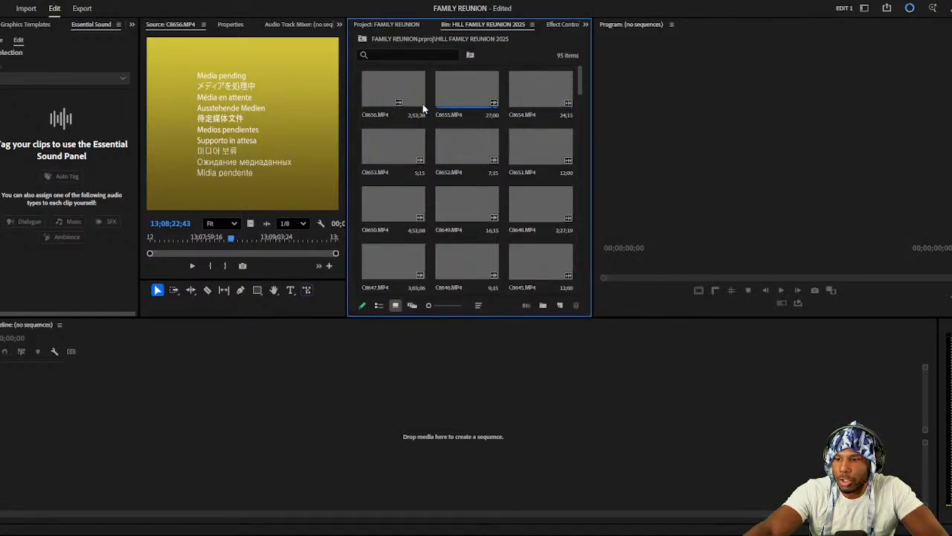
key(grave)
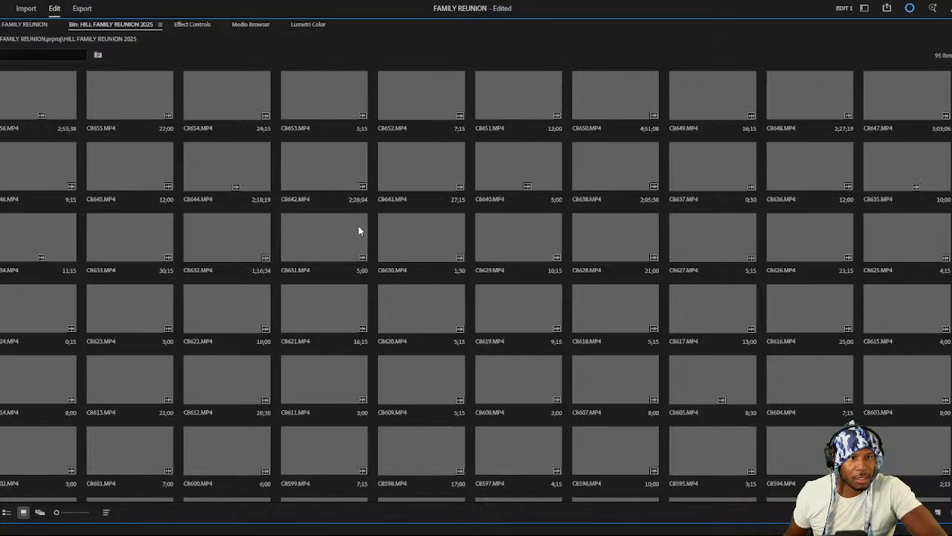
scroll(564, 158, down, 3)
scroll(511, 208, down, 2)
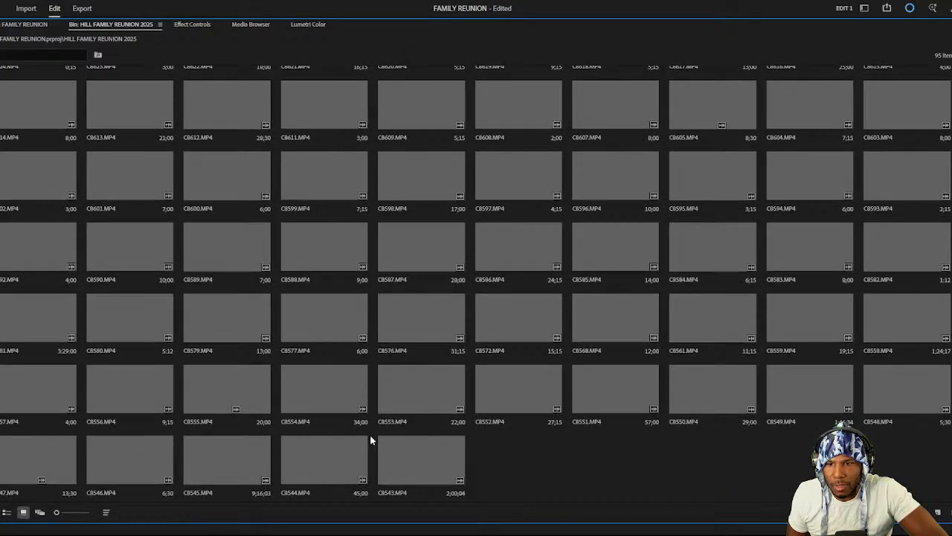
scroll(317, 335, up, 5)
scroll(617, 206, down, 3)
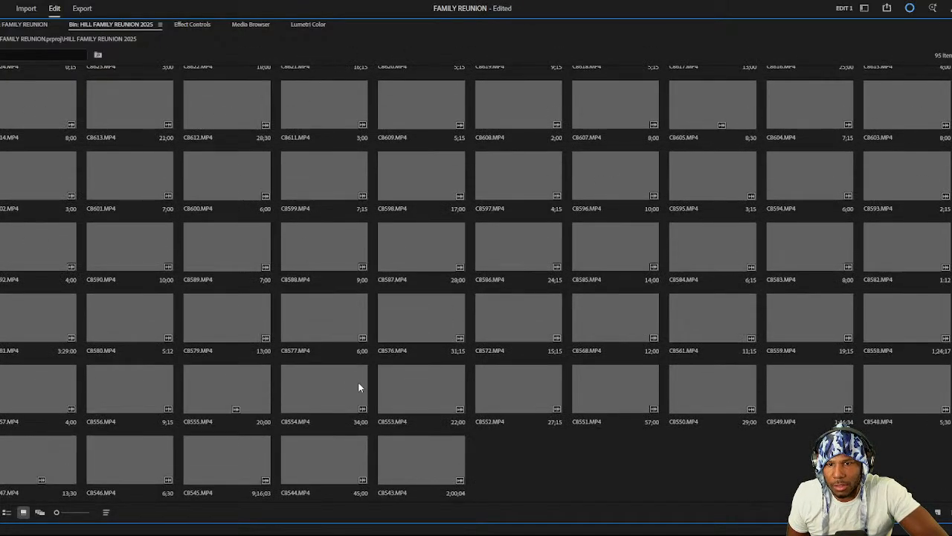
scroll(280, 226, up, 3)
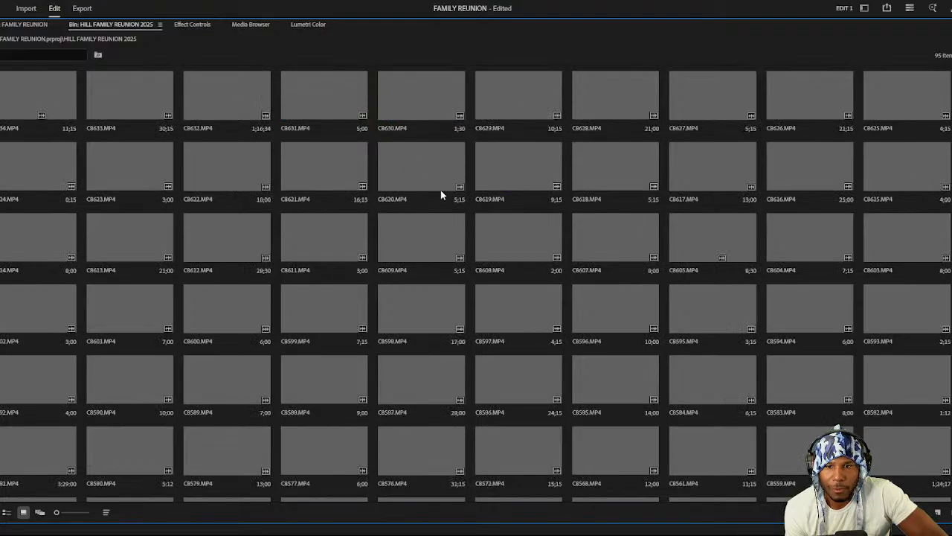
scroll(439, 197, down, 4)
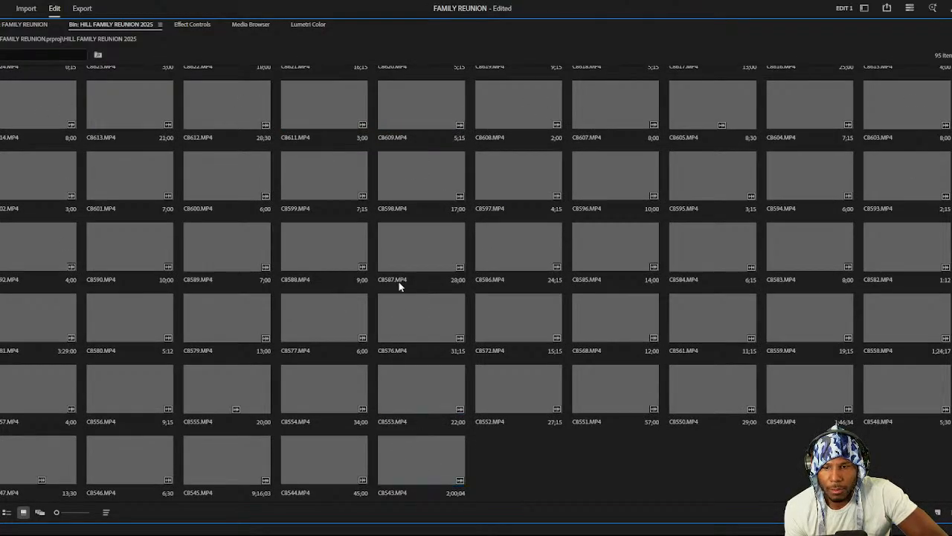
scroll(399, 283, up, 4)
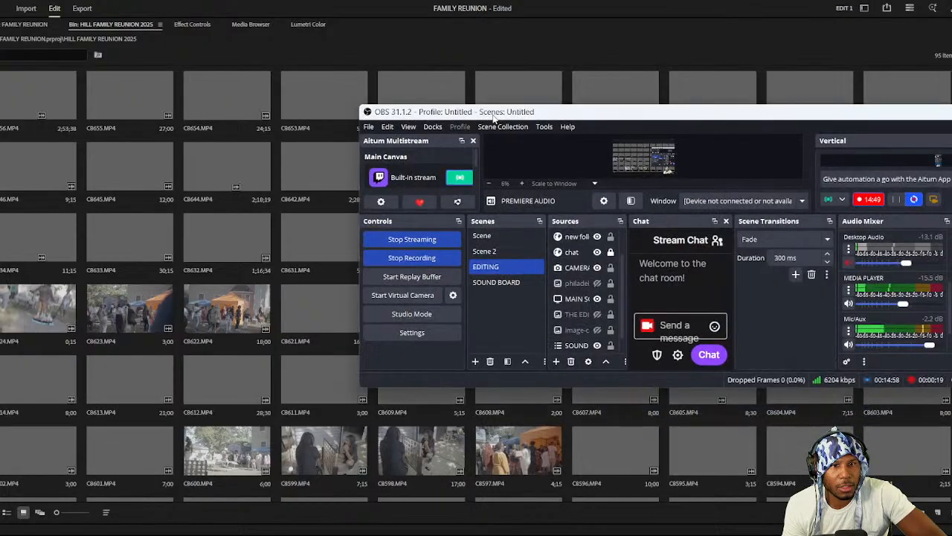
Reposition and maximize the OBS window to check the stream outputs and scenes, and move it out of the way.
drag(951, 74, 804, 70)
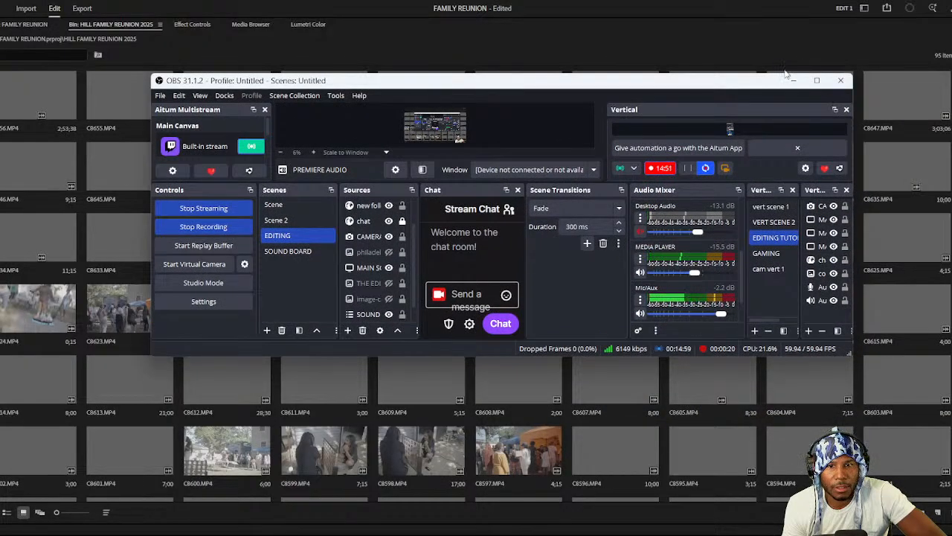
click(817, 80)
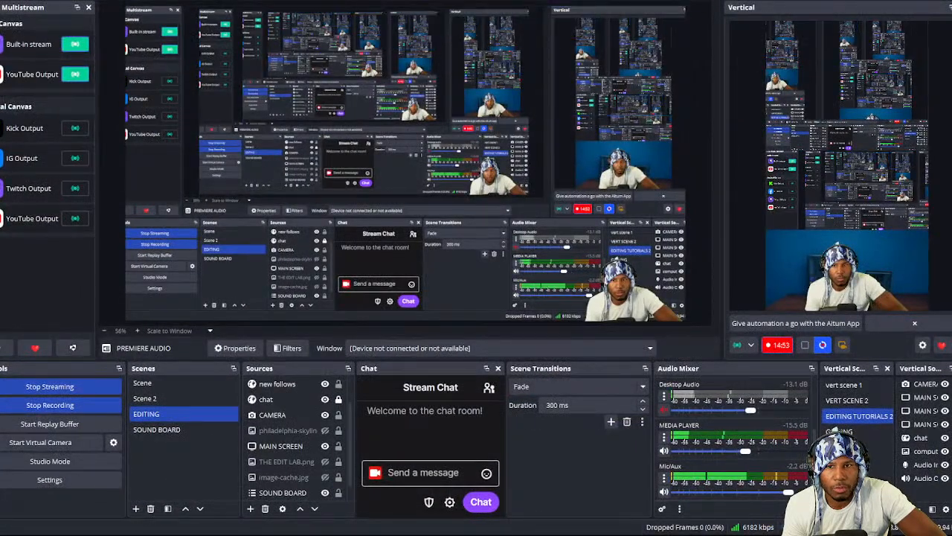
drag(668, 28, 951, 67)
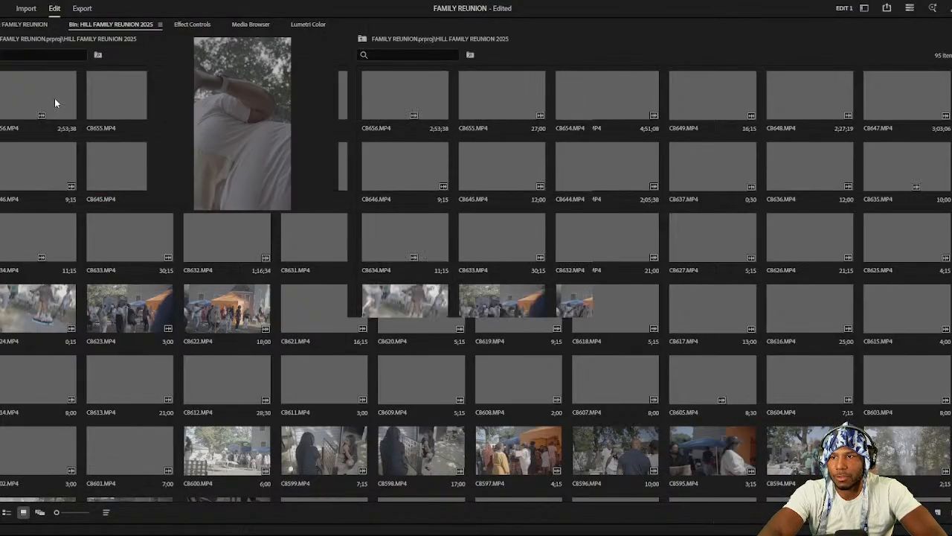
Return to the FAMILY REUNION project, restore the bin's normal size, and move C8656.MP4's playhead to 13;07;43;39 in the Source Monitor.
double_click(54, 98)
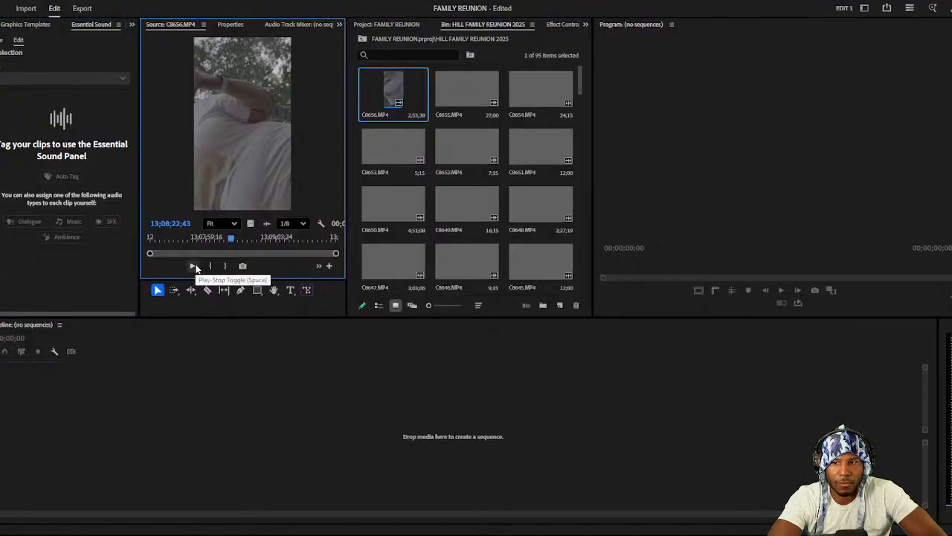
click(189, 239)
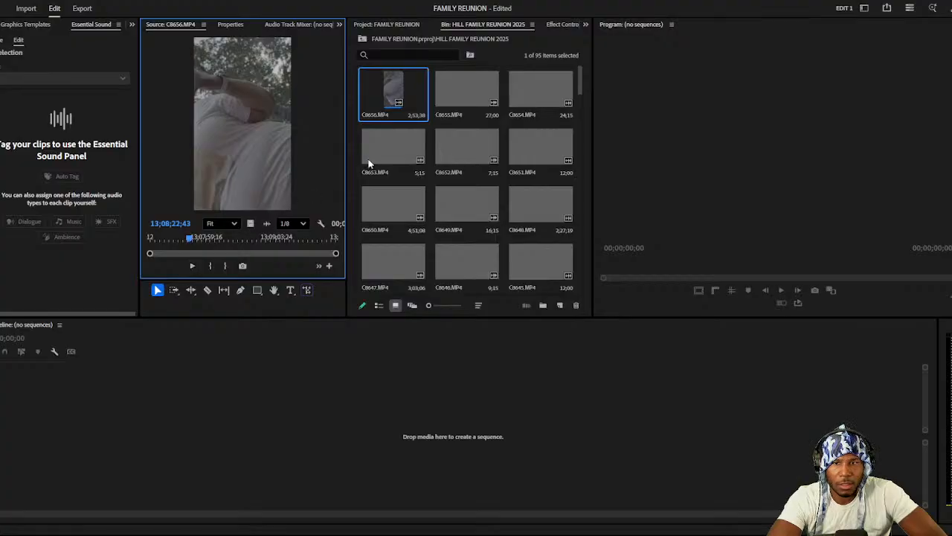
mouse_move(410, 94)
mouse_down()
mouse_move(389, 95)
mouse_move(400, 103)
mouse_up()
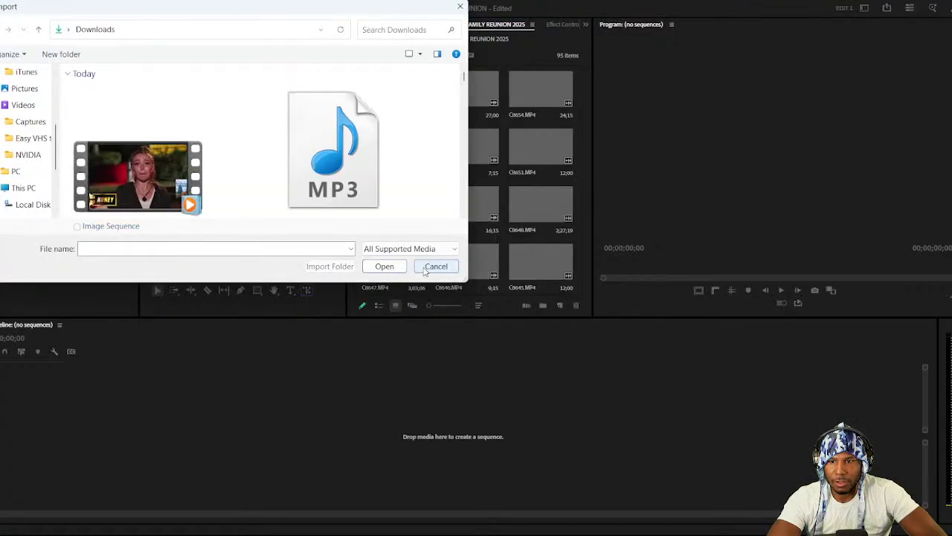
key(Escape)
click(363, 40)
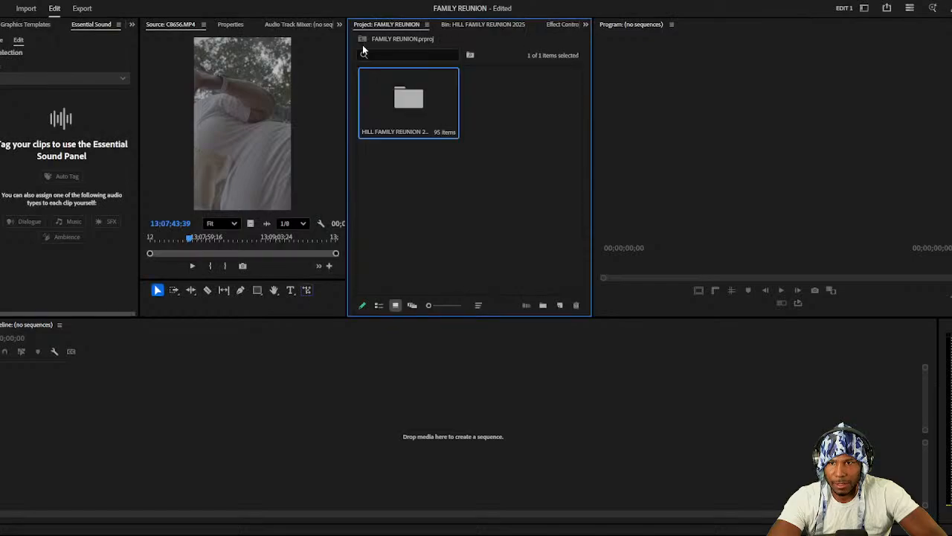
double_click(416, 93)
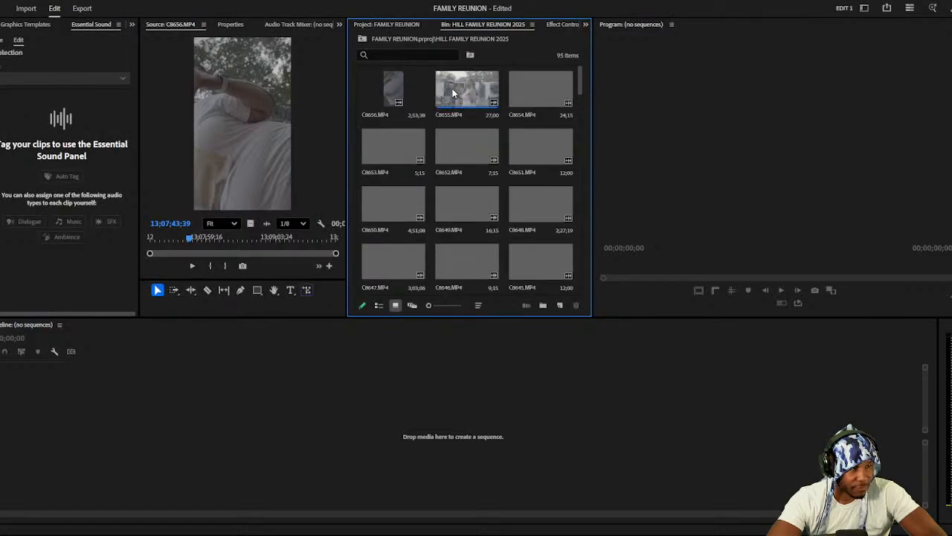
Load clip C8655.MP4 in the Source Monitor and play it from 13;06;52;02.
double_click(452, 92)
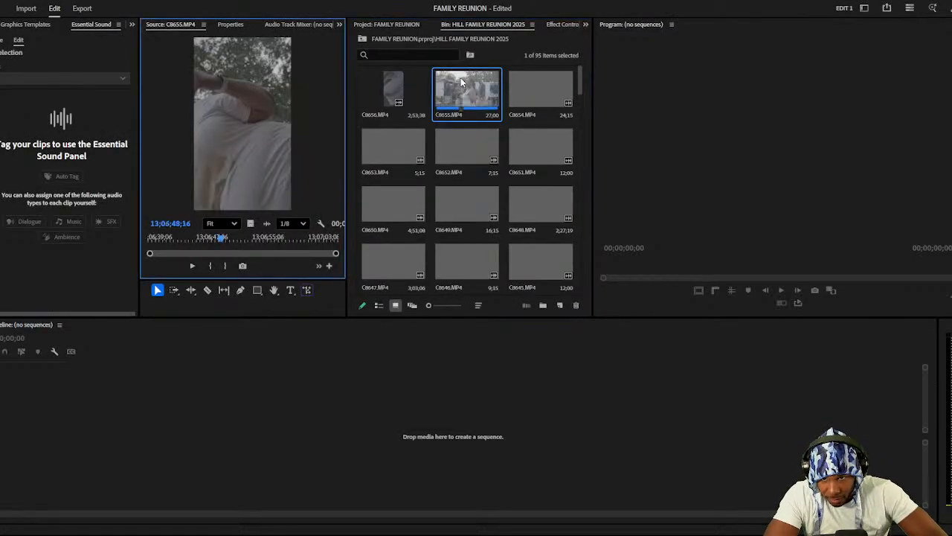
click(246, 238)
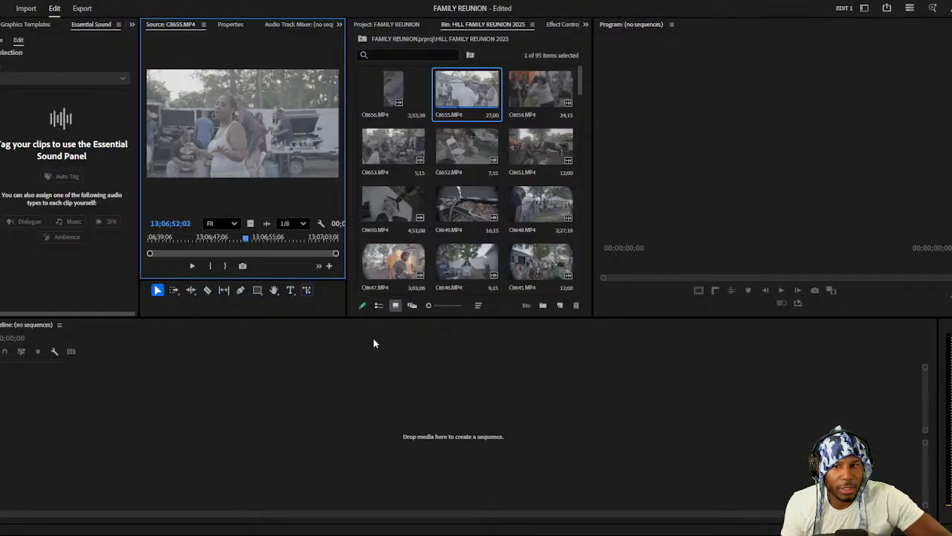
click(190, 270)
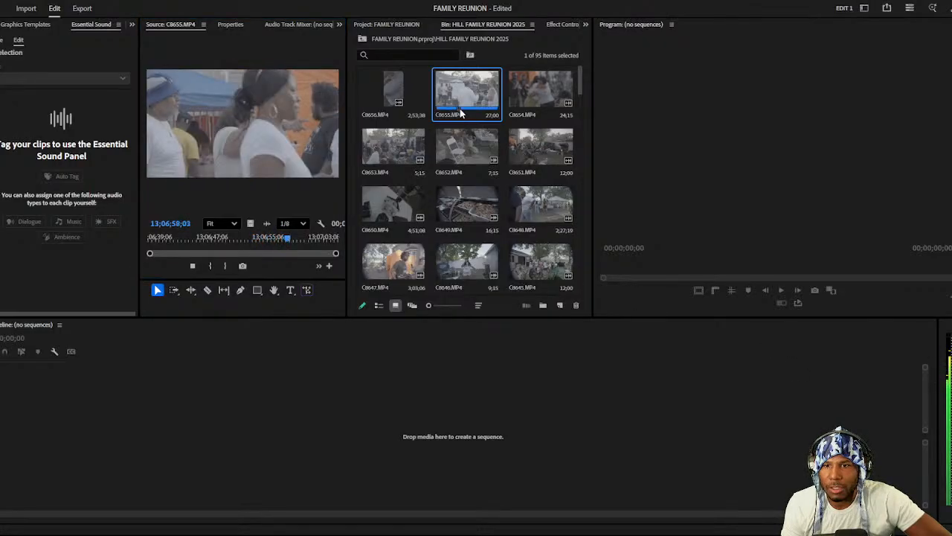
Load clip C8656.MP4 in the Source Monitor again and scrub through it, ending near its start at 13;07;12;11.
click(399, 96)
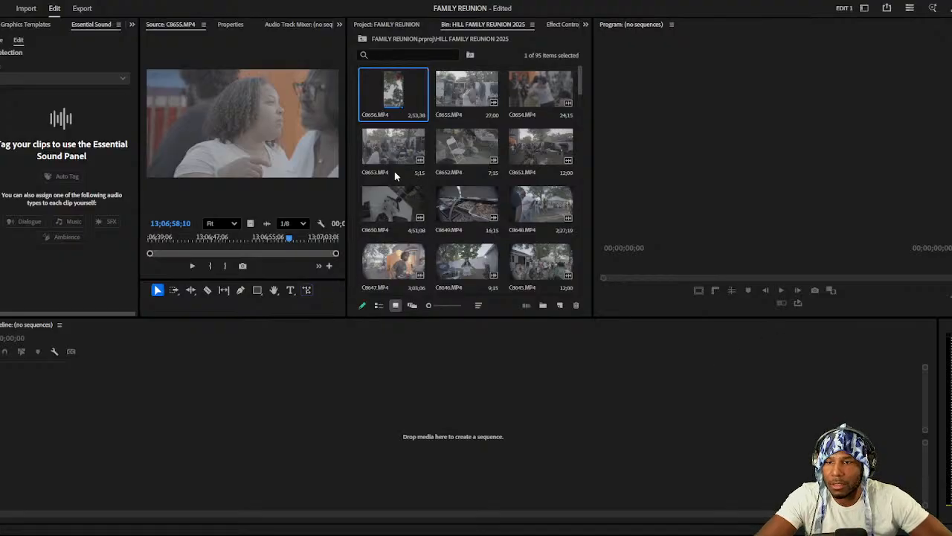
click(393, 137)
double_click(399, 96)
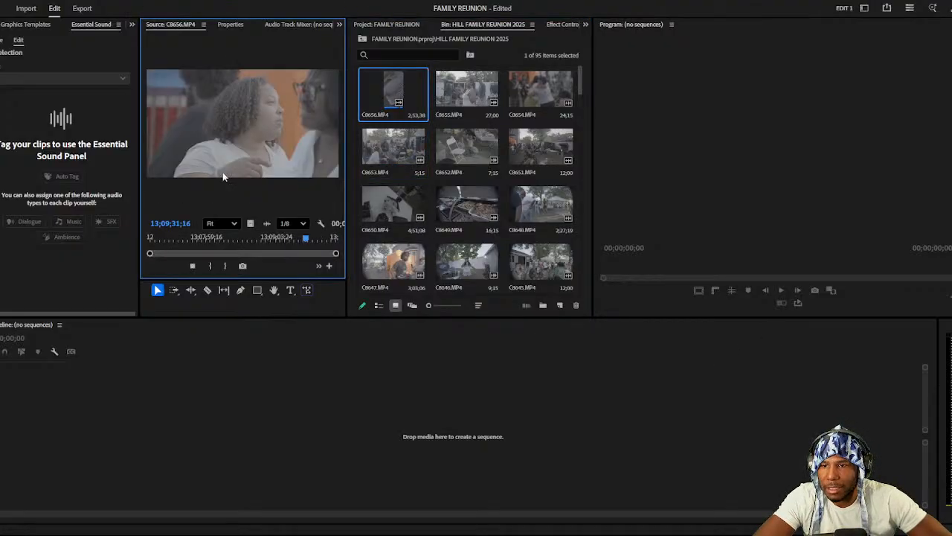
drag(185, 240, 200, 243)
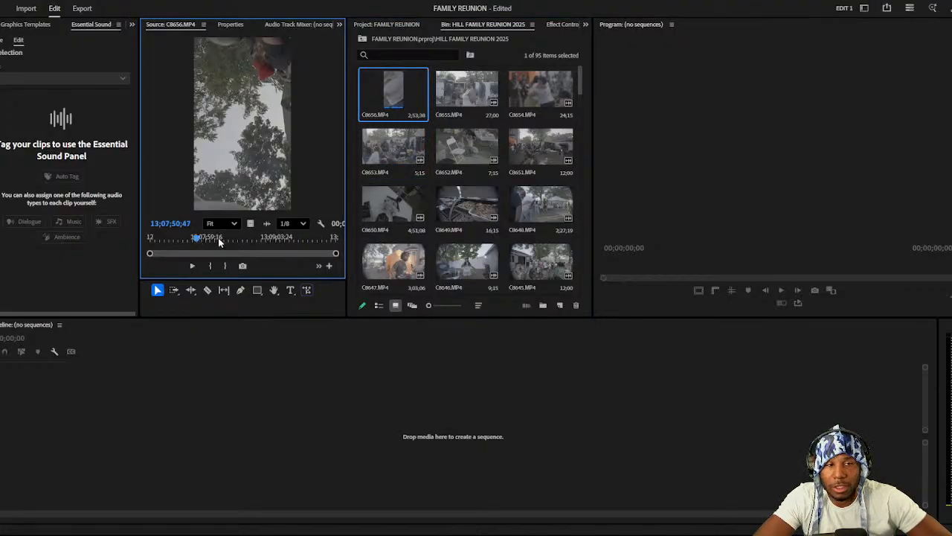
click(287, 238)
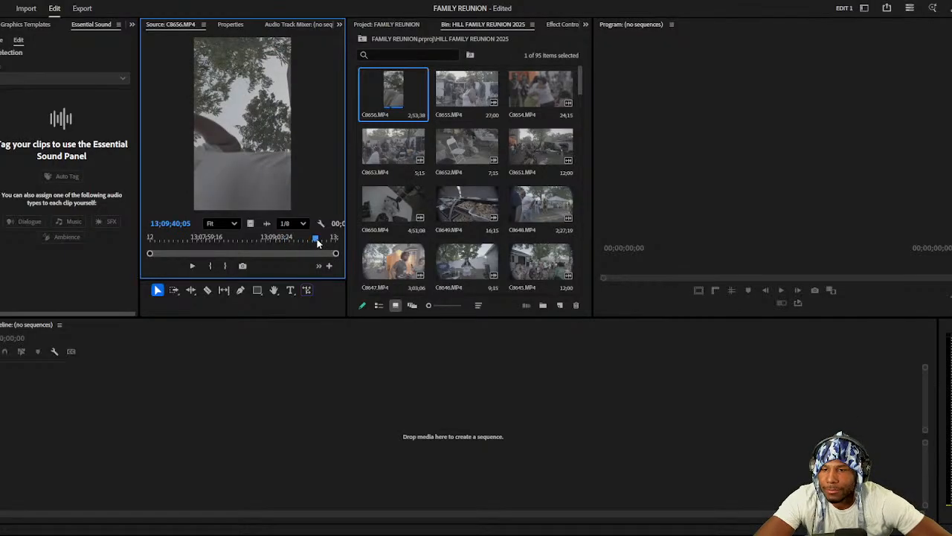
drag(315, 239, 156, 245)
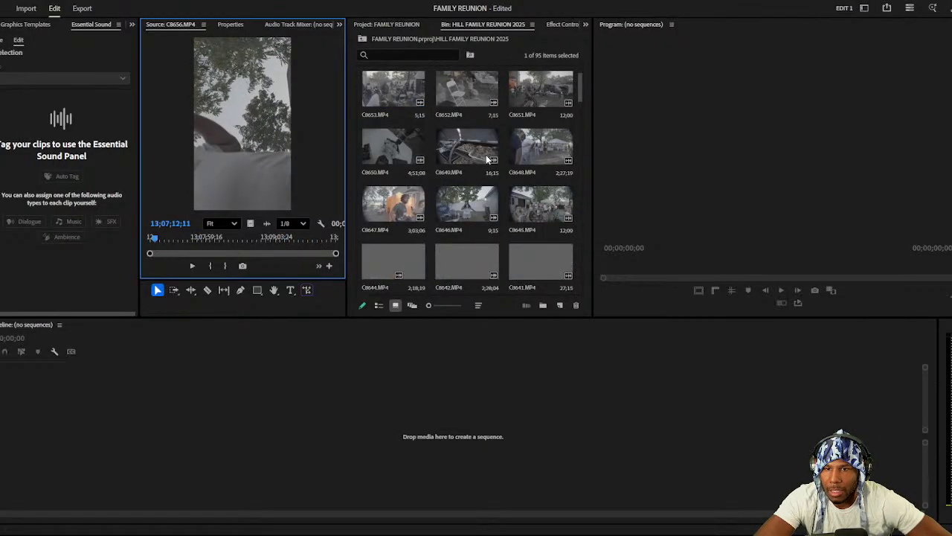
Maximize the HILL FAMILY REUNION 2025 bin, select clip C8656.MP4, and restore the bin's normal size.
click(415, 84)
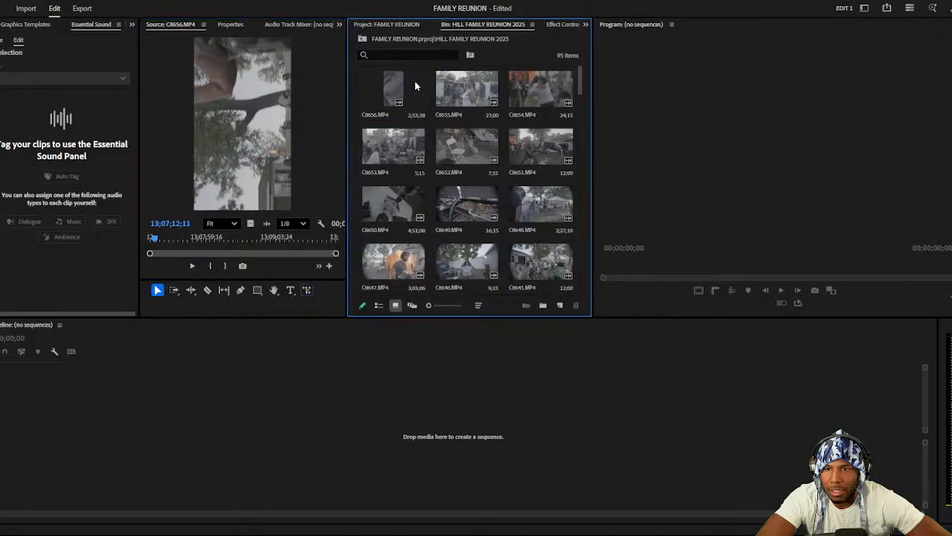
key(grave)
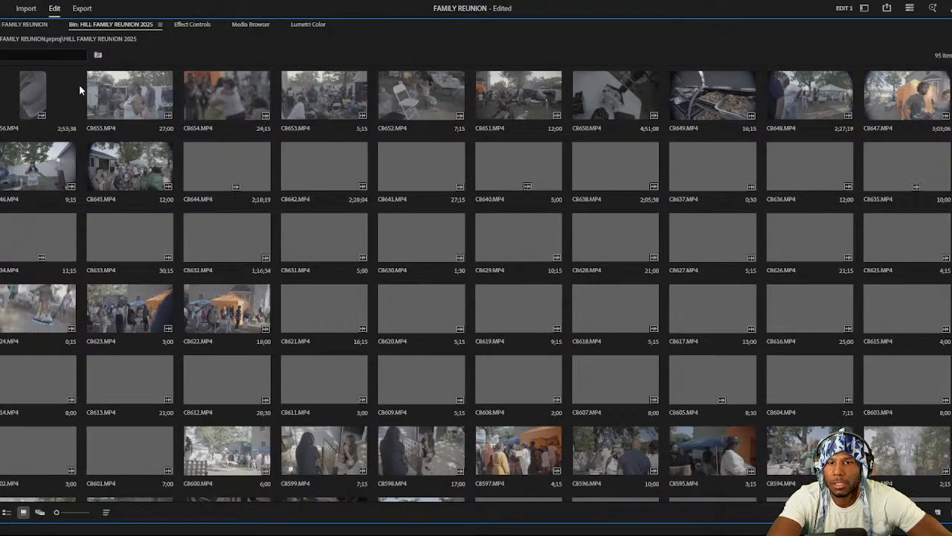
click(50, 90)
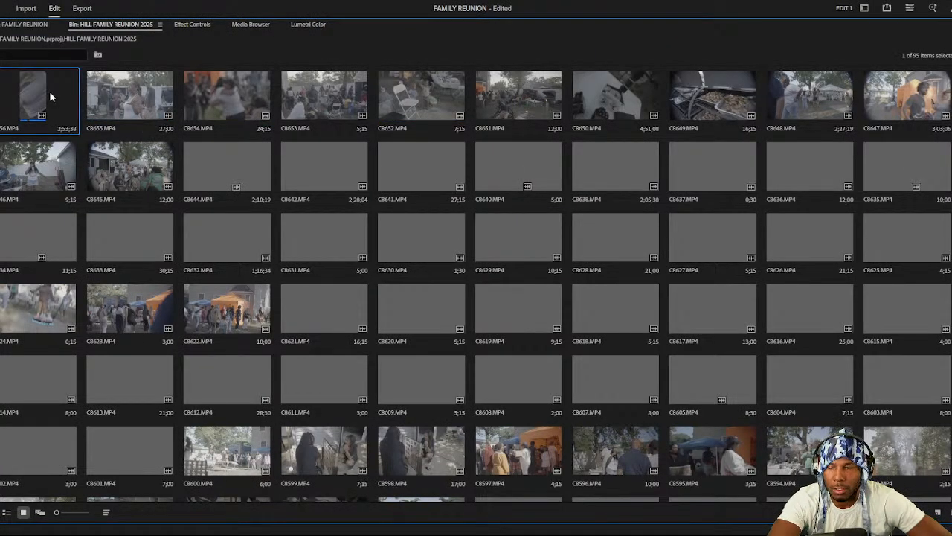
key(grave)
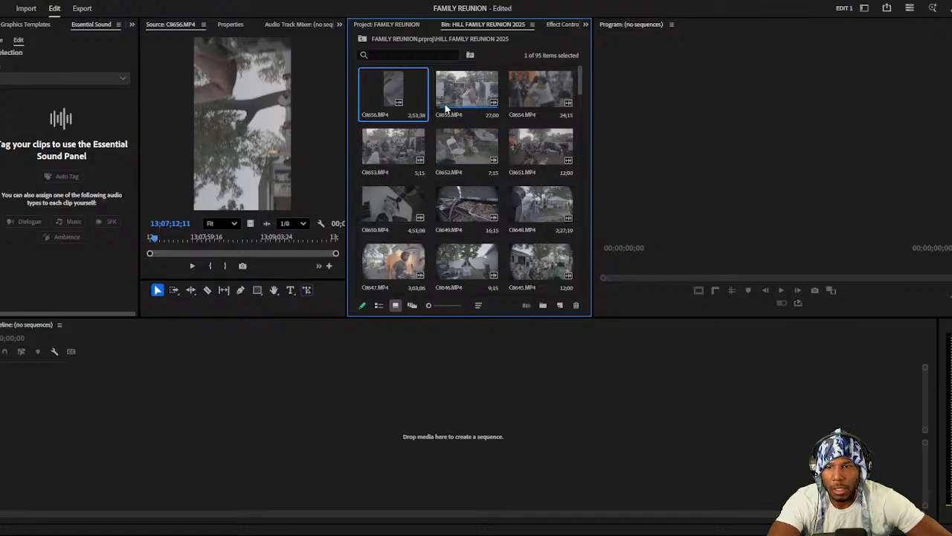
Load clip C8607.MP4 in the Source Monitor, return to C8656.MP4 in the bin, and switch briefly to the Chrome window.
scroll(406, 104, down, 10)
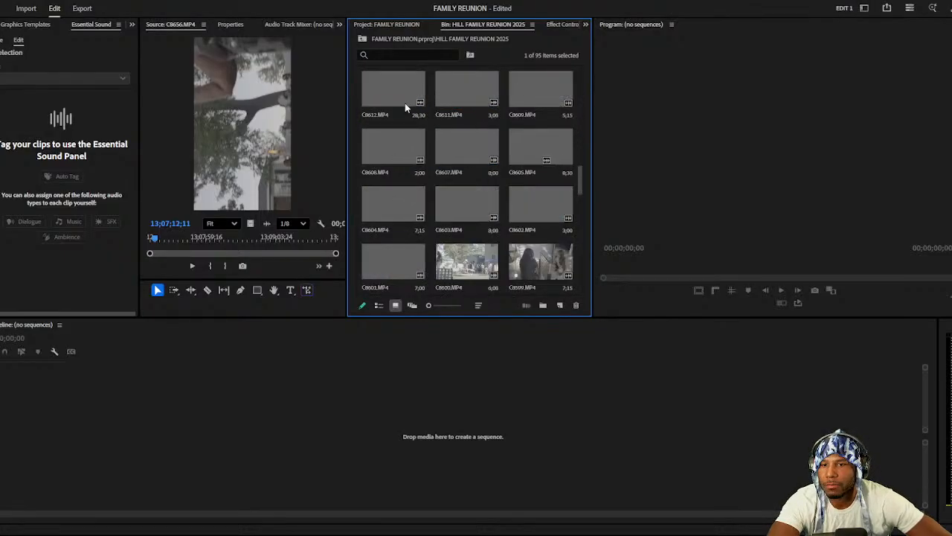
double_click(470, 151)
scroll(471, 149, up, 10)
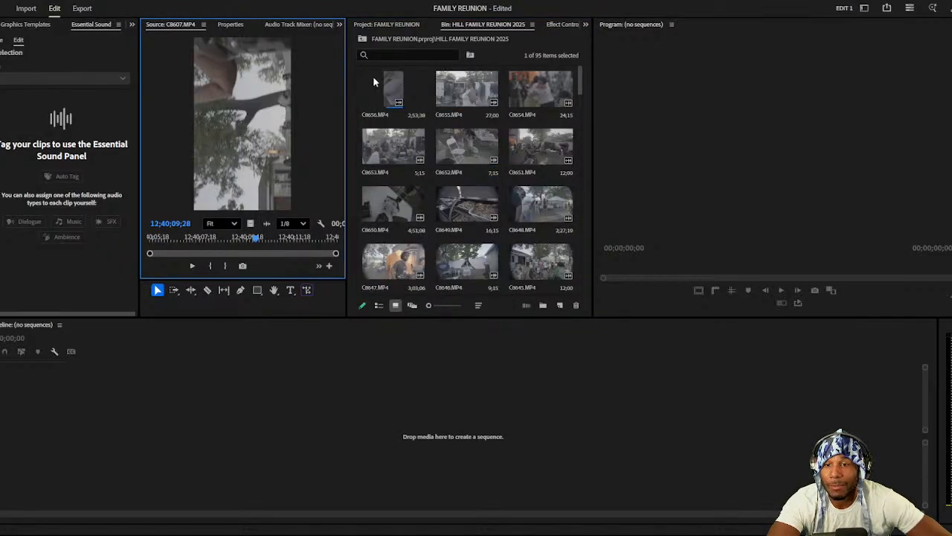
double_click(373, 79)
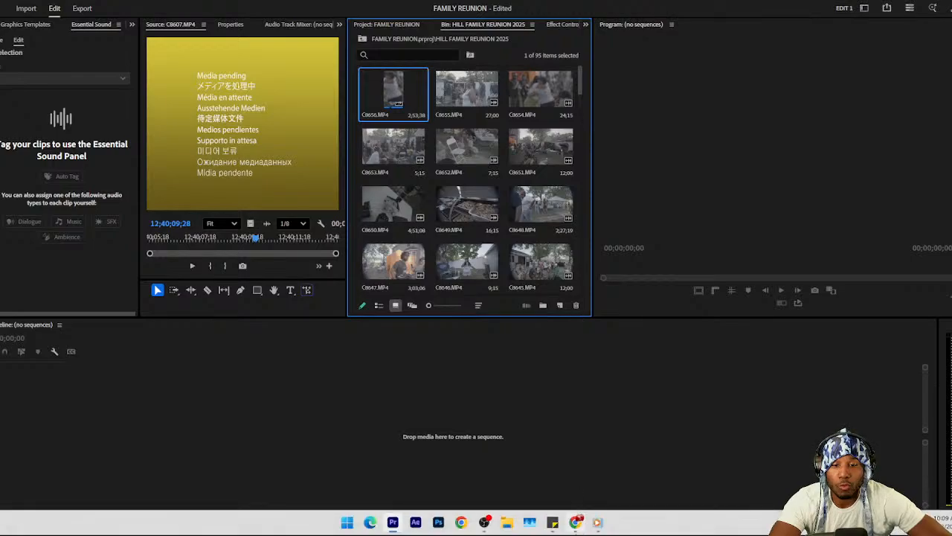
click(577, 522)
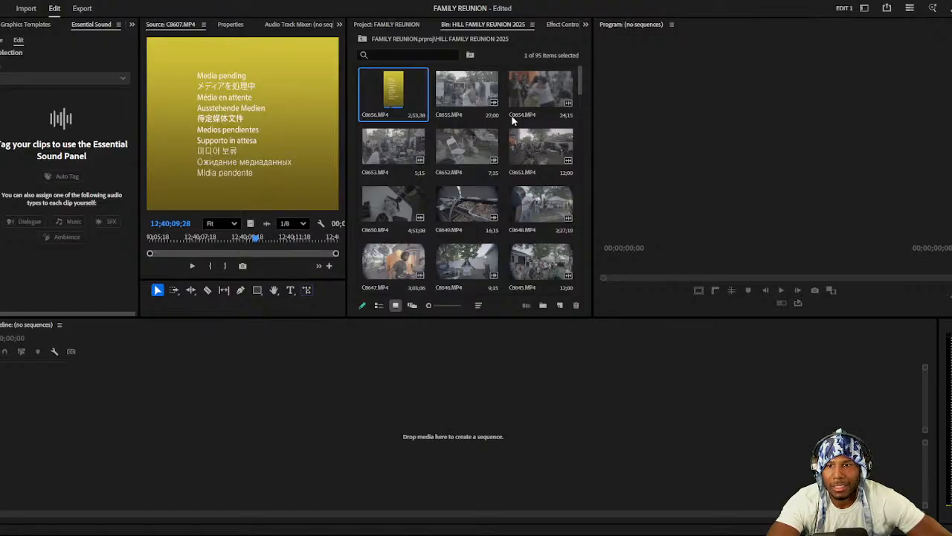
Load clip C8655.MP4 in the Source Monitor and play it from 13;06;49;06 to 13;06;51;01.
click(462, 89)
double_click(463, 89)
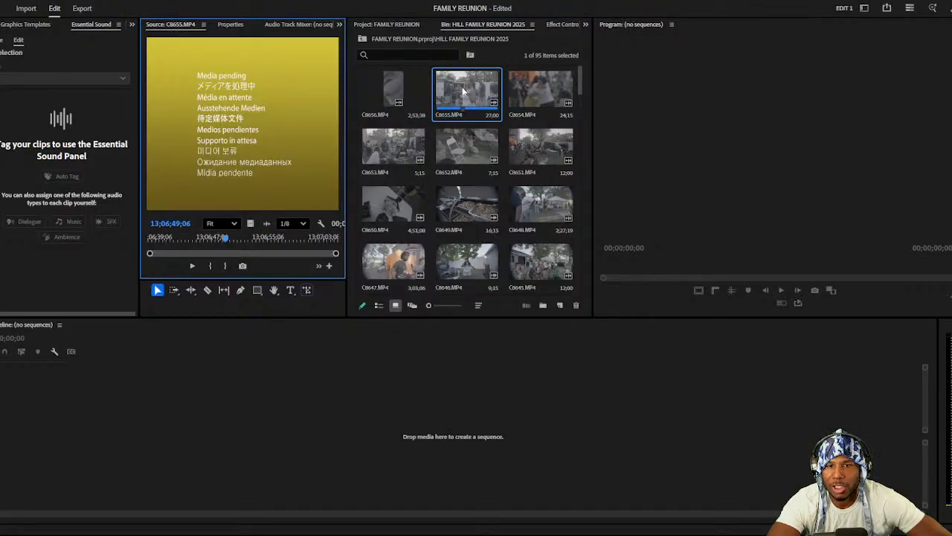
key(space)
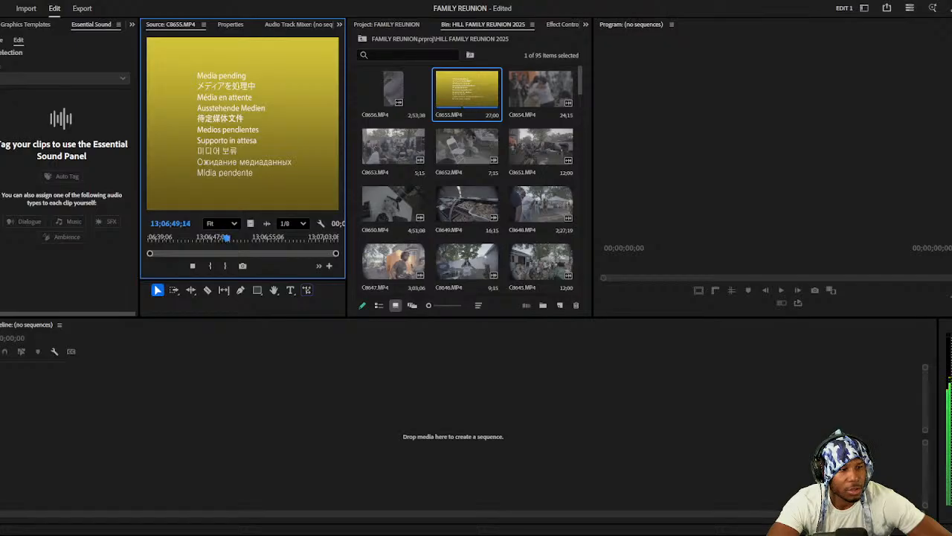
click(456, 96)
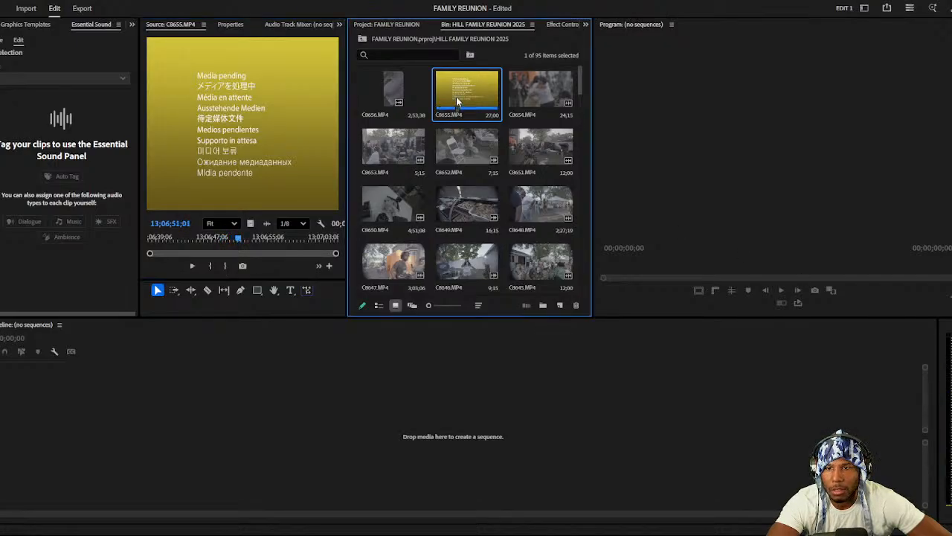
Maximize the bin and look through clips C8654.MP4, C8653.MP4 and C8652.MP4 by selecting them.
key(grave)
click(456, 96)
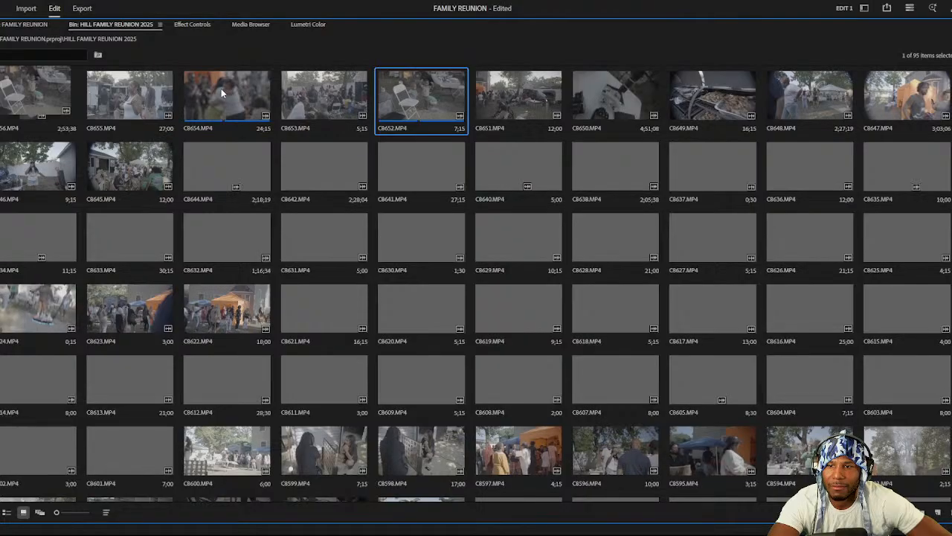
click(221, 89)
click(300, 94)
click(424, 105)
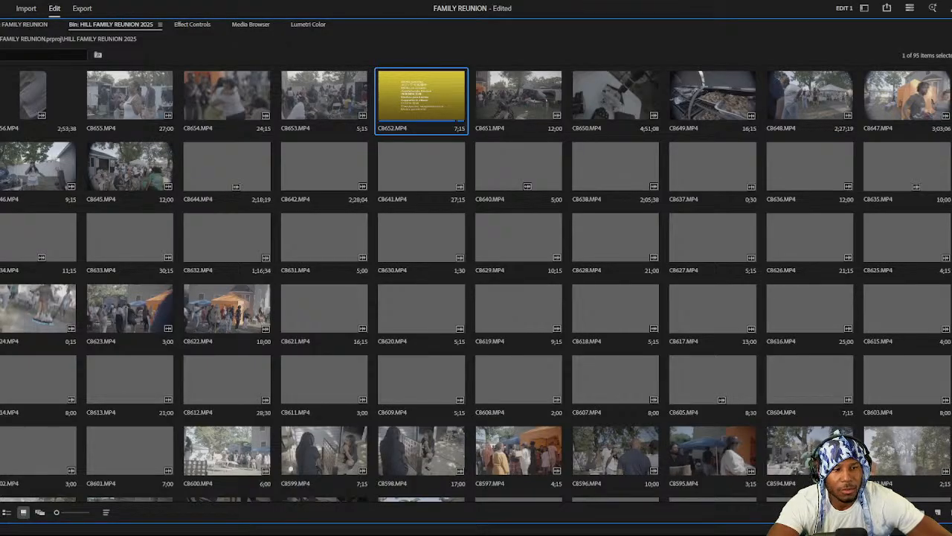
Open Task Manager, sort the processes by memory to check what uses the most, and close it.
key(super)
key(ctrl+shift+Escape)
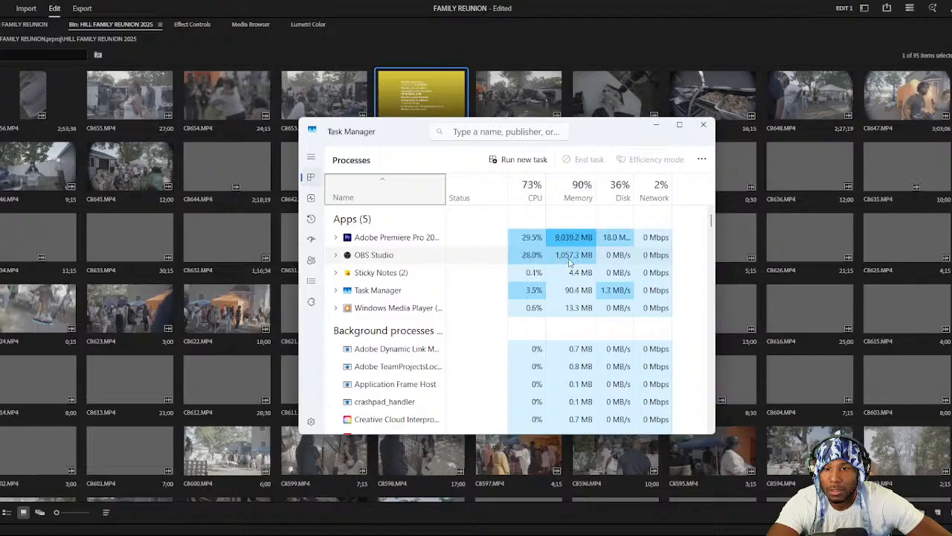
click(570, 256)
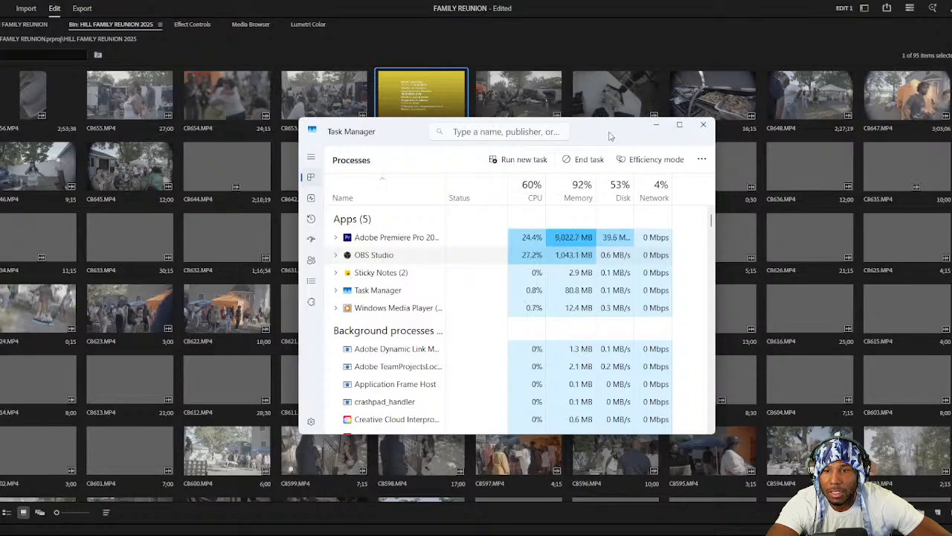
click(569, 199)
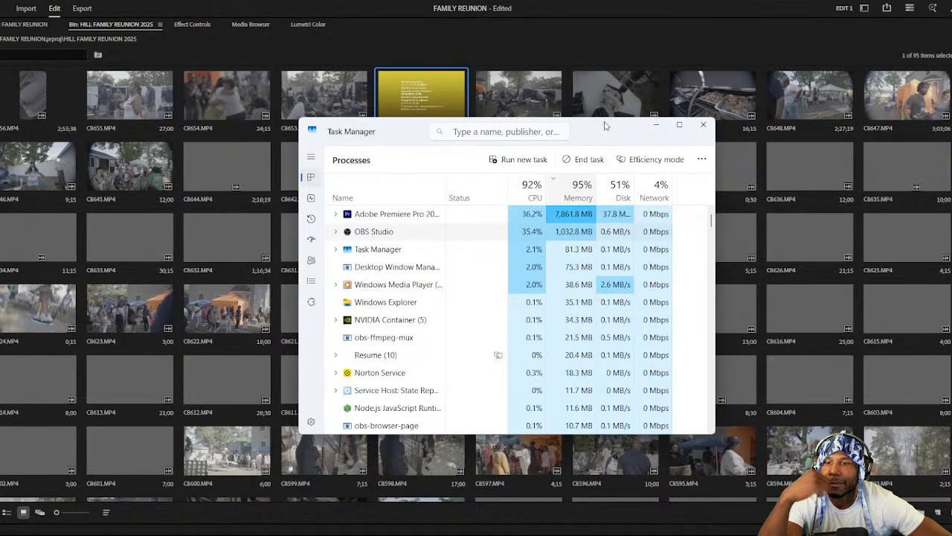
click(574, 195)
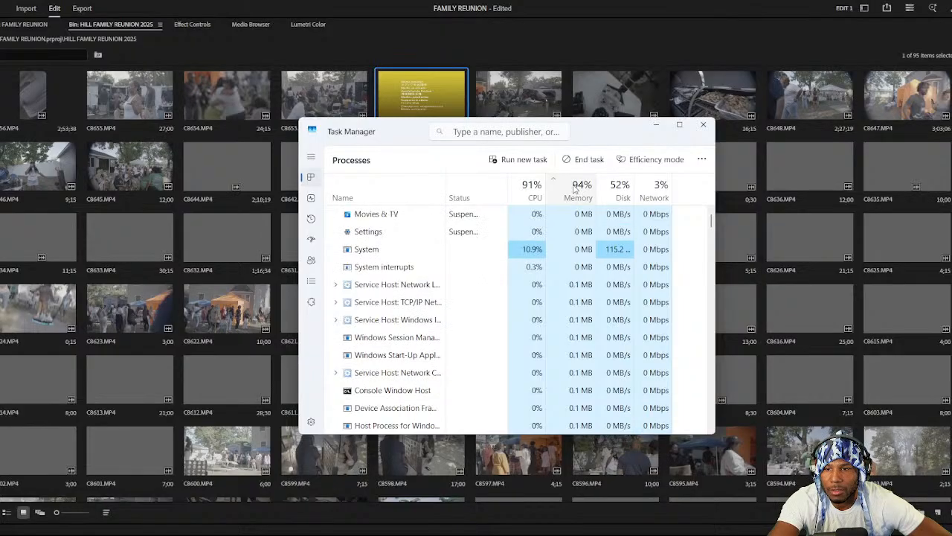
click(565, 196)
click(578, 188)
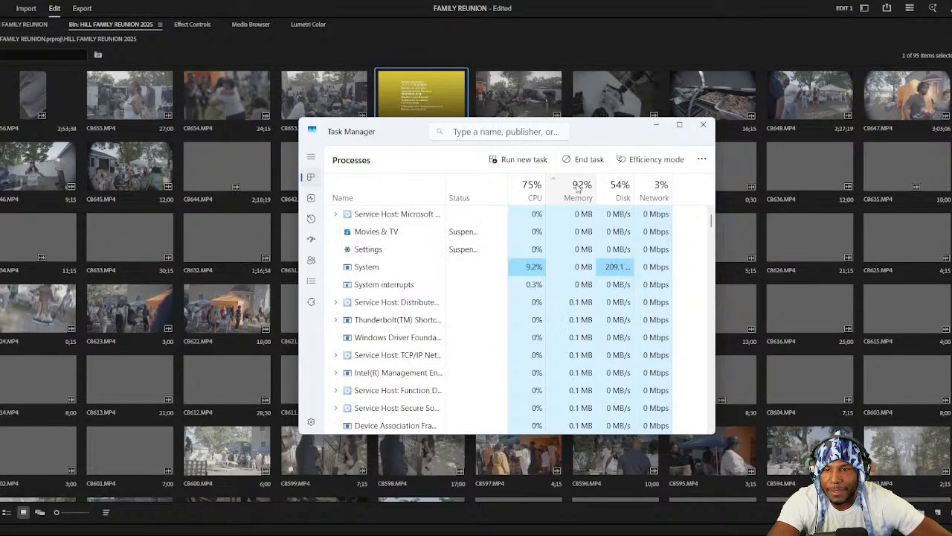
click(577, 189)
click(702, 124)
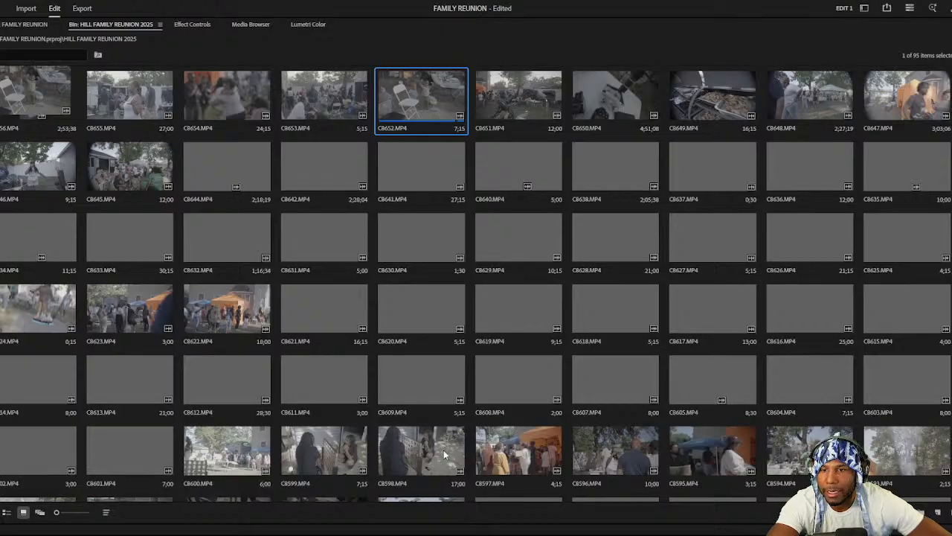
Select clip C8630.MP4 in the bin, check the OBS window, and return to the bin.
click(420, 293)
click(419, 231)
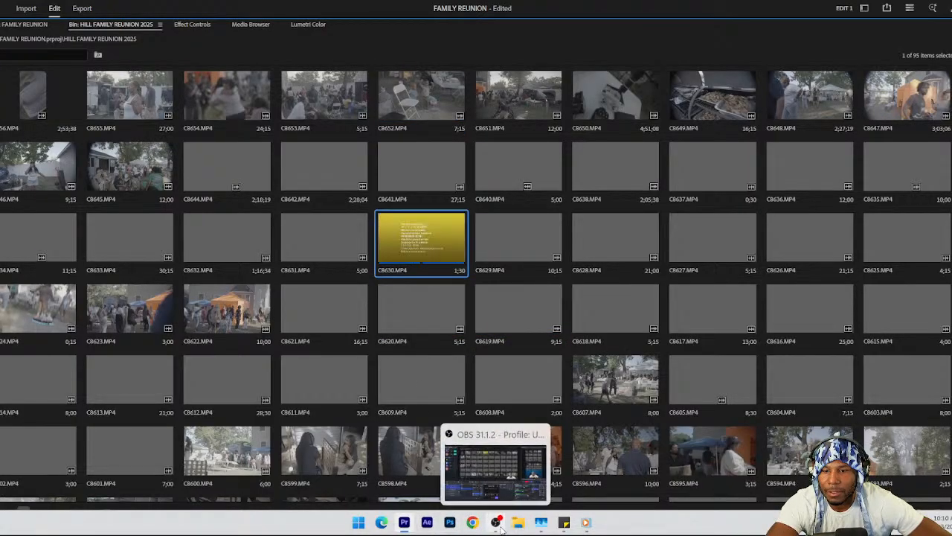
click(495, 522)
click(495, 522)
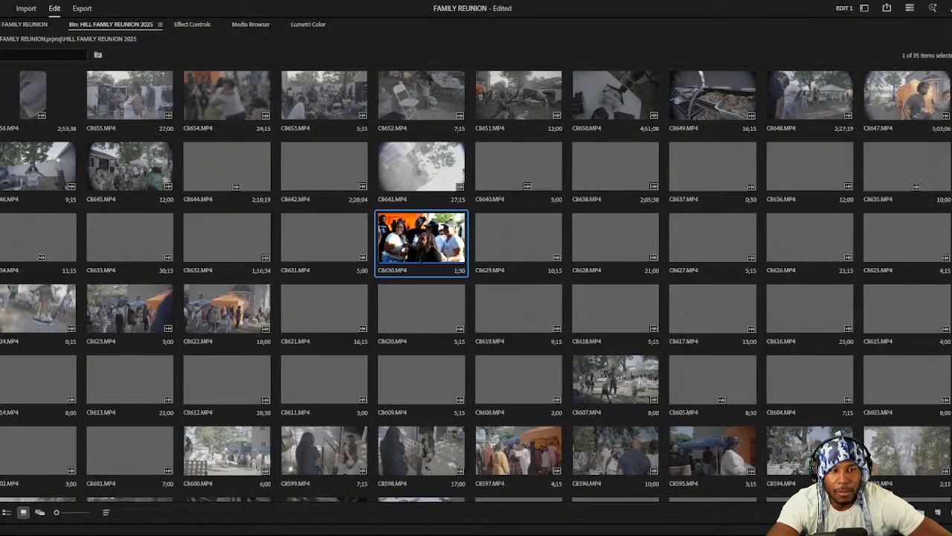
Review the clip thumbnails in the maximized bin, selecting C8628.MP4, C8640.MP4 and several top-row clips and browsing through to the oldest clips.
click(596, 237)
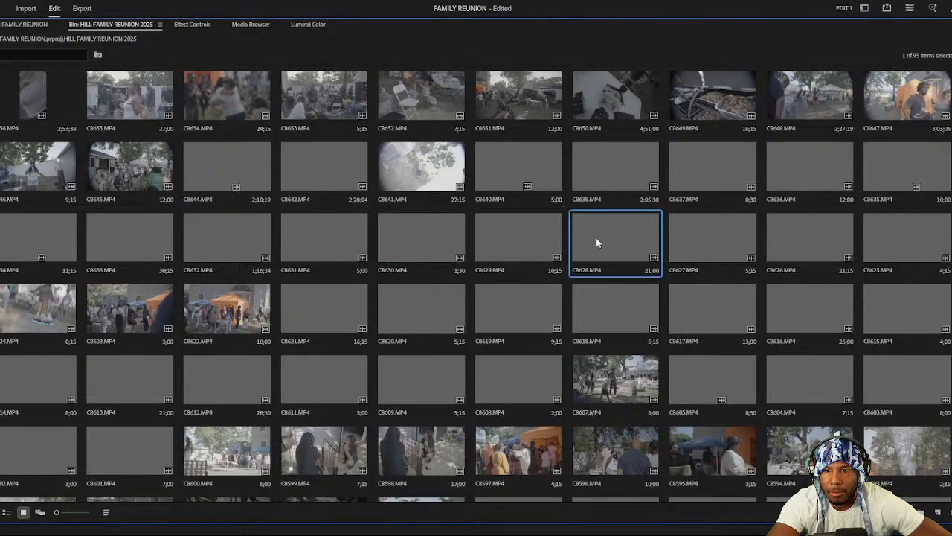
click(520, 161)
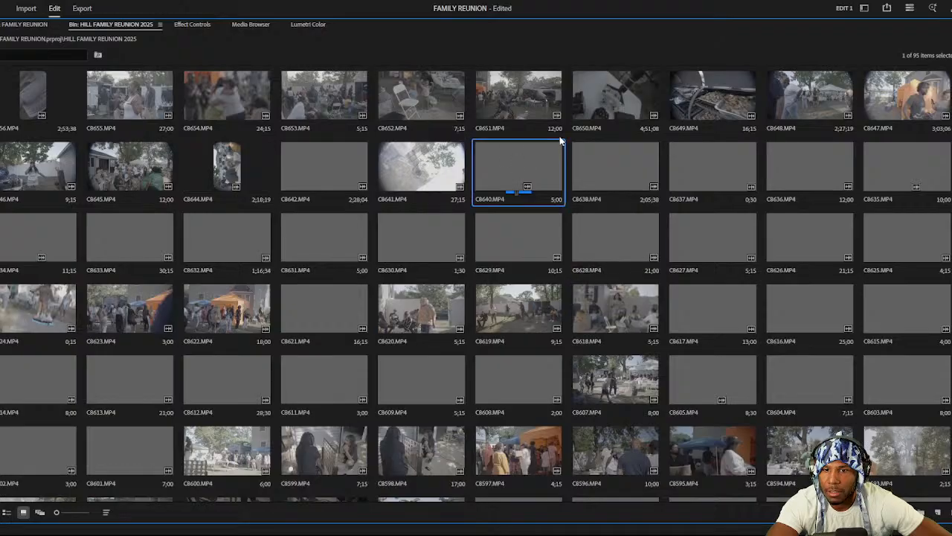
click(330, 104)
click(640, 104)
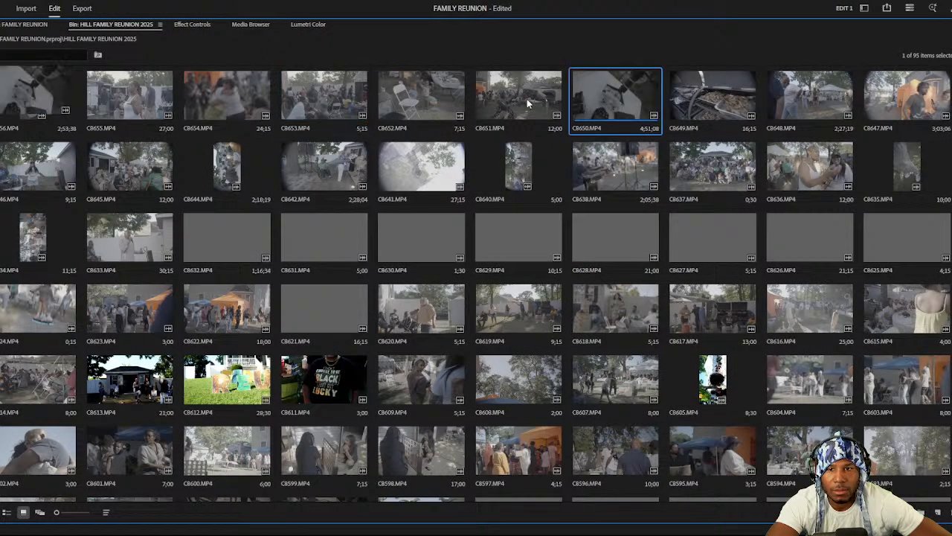
click(527, 101)
click(424, 101)
click(274, 97)
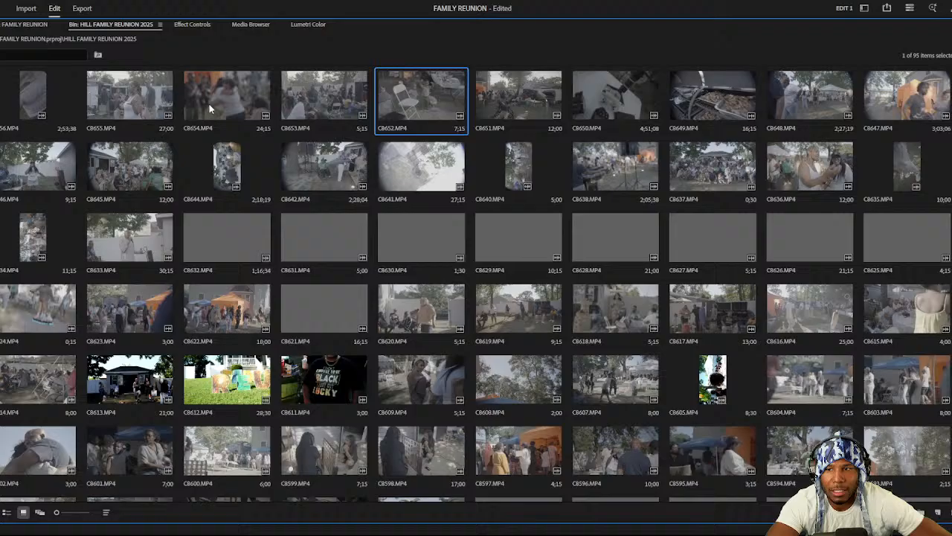
click(155, 93)
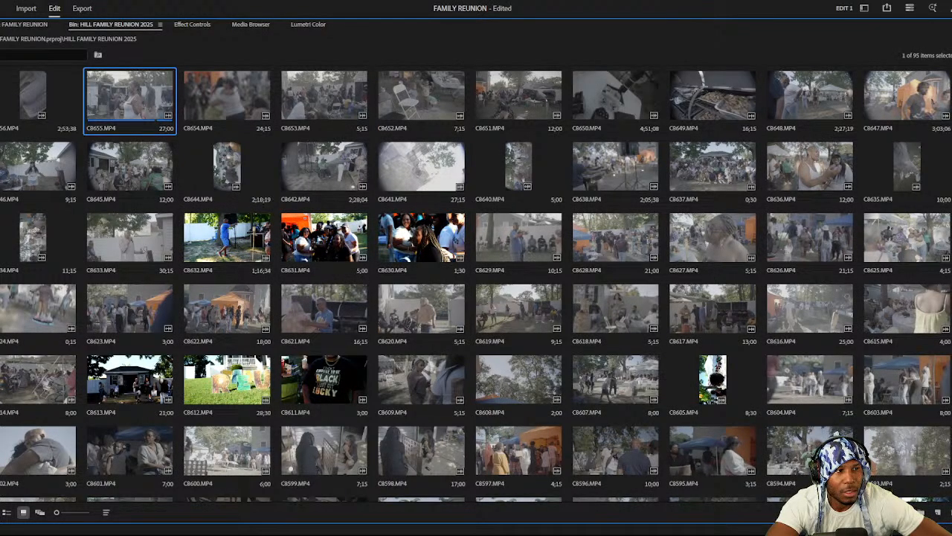
scroll(596, 202, down, 4)
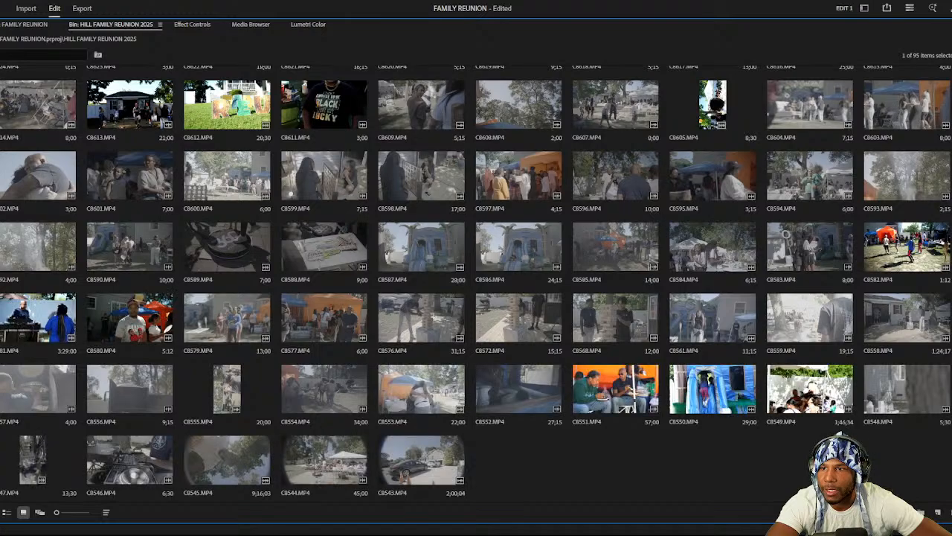
scroll(386, 287, up, 2)
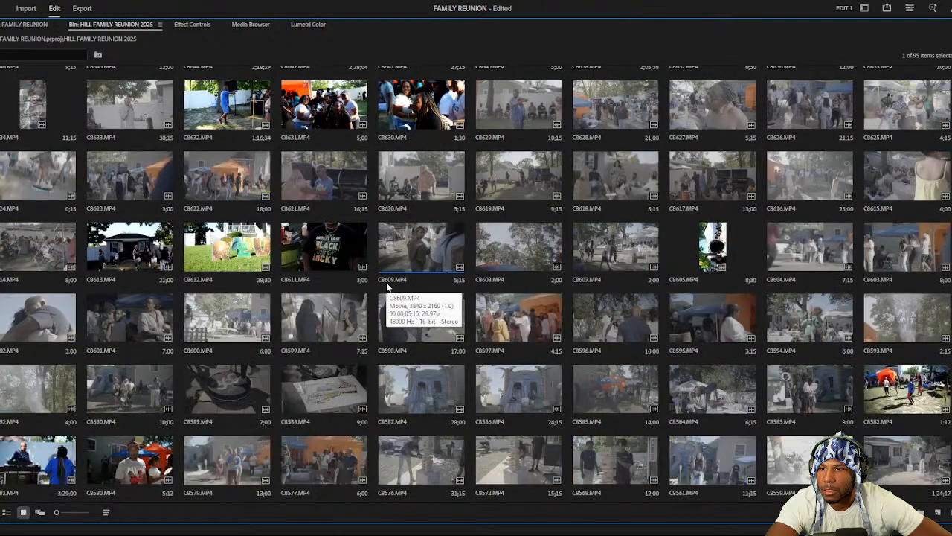
scroll(339, 248, up, 2)
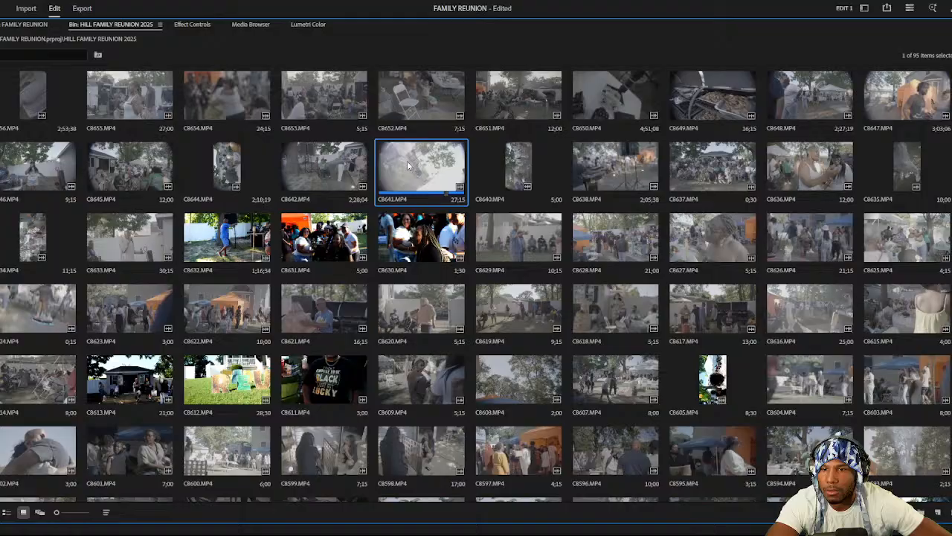
Select clip C8655.MP4 in the maximized bin, load it in the Source Monitor, and restore the bin's normal size.
click(410, 106)
click(301, 98)
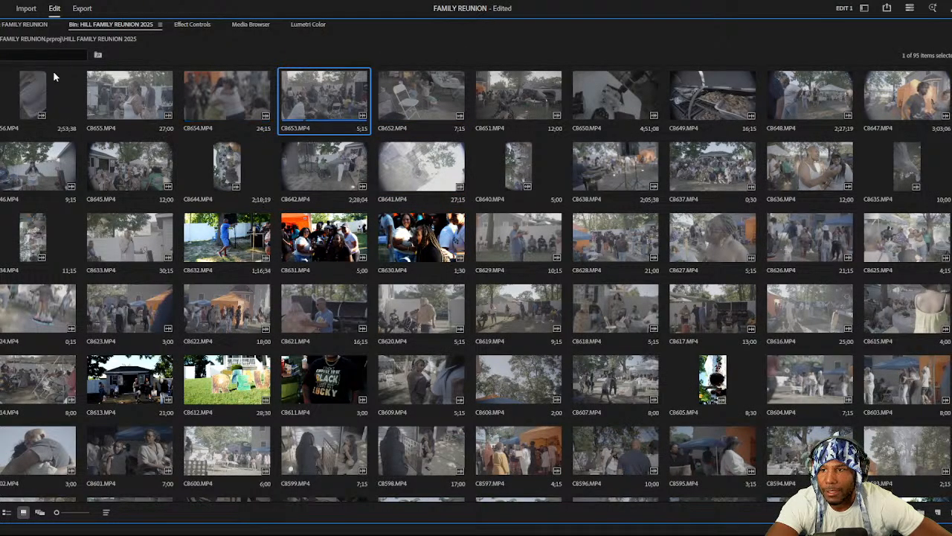
click(129, 94)
double_click(128, 95)
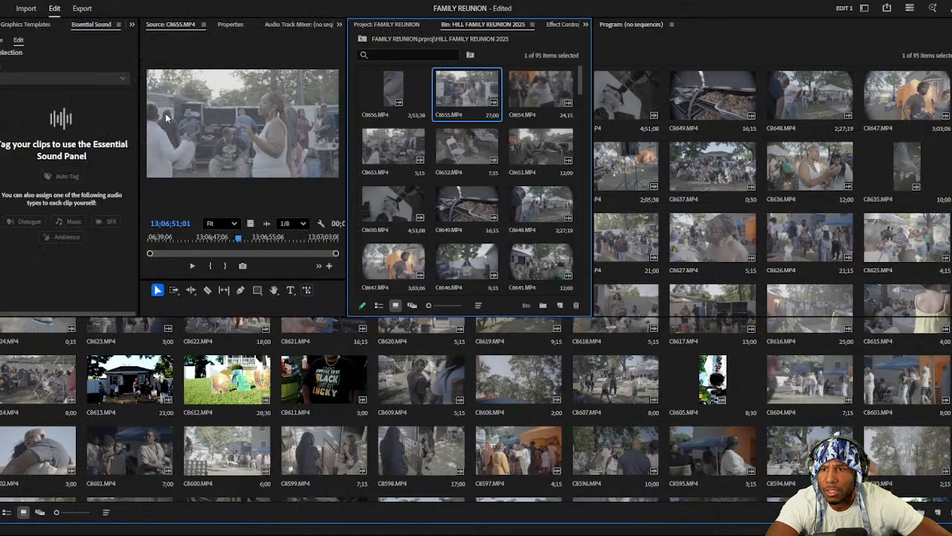
Reselect clip C8655.MP4 among its neighbours, open it in the Source Monitor, and move its playhead to 13;06;44;28.
click(401, 92)
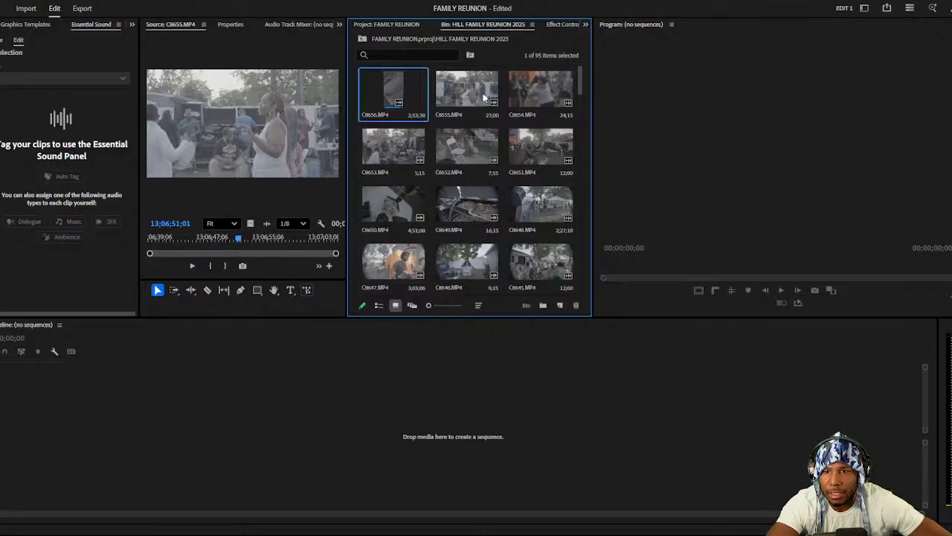
click(488, 94)
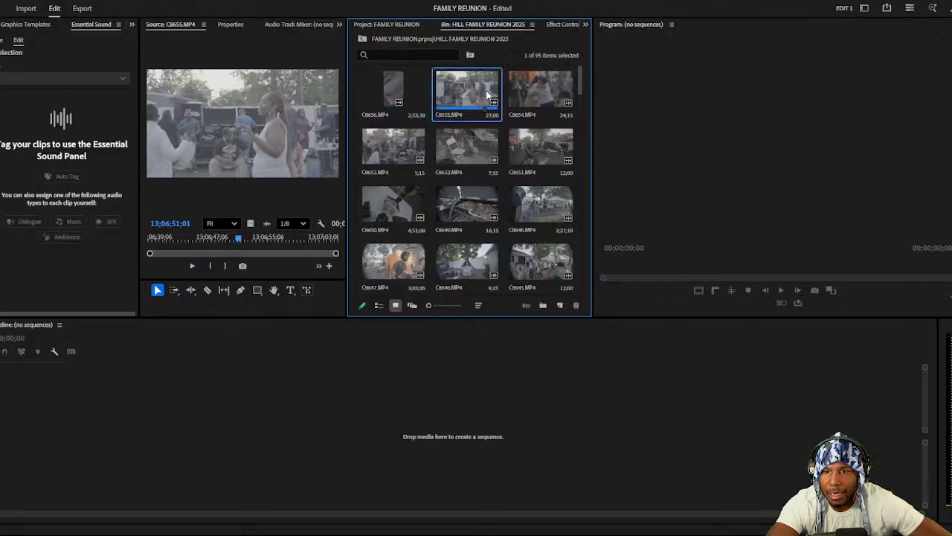
click(525, 91)
key(Left)
key(Left)
key(Right)
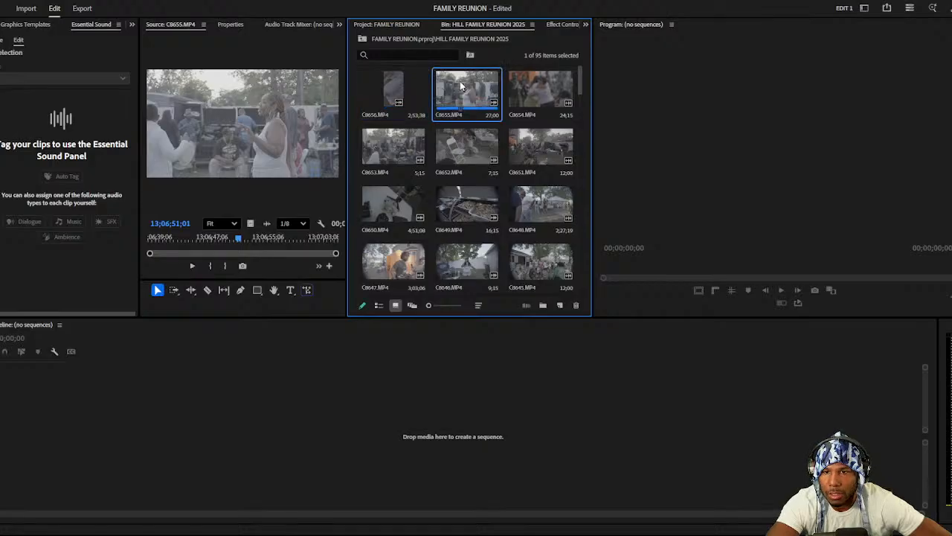
key(Return)
click(196, 238)
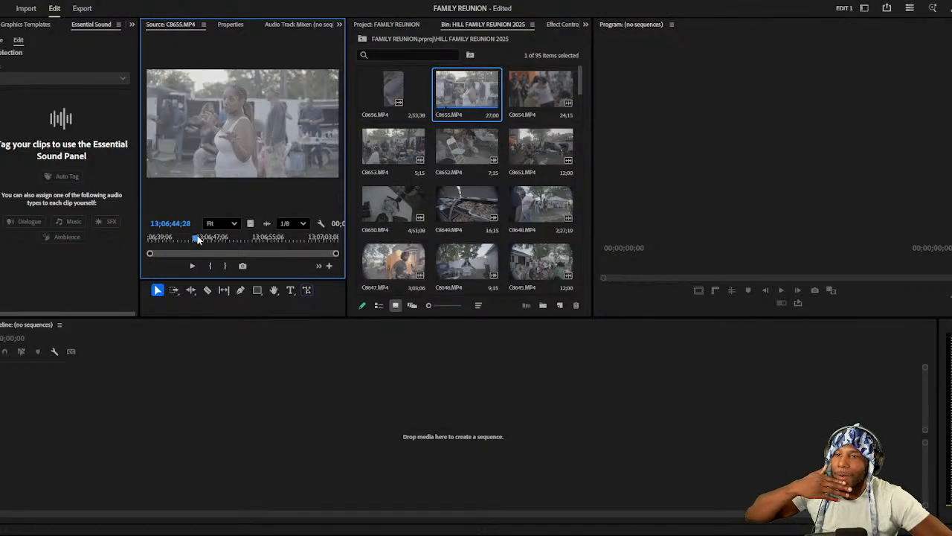
Move the source clip's playhead to 13;06;46;04 and set the Source Monitor's playback and paused resolution to 1/8.
drag(198, 238, 206, 240)
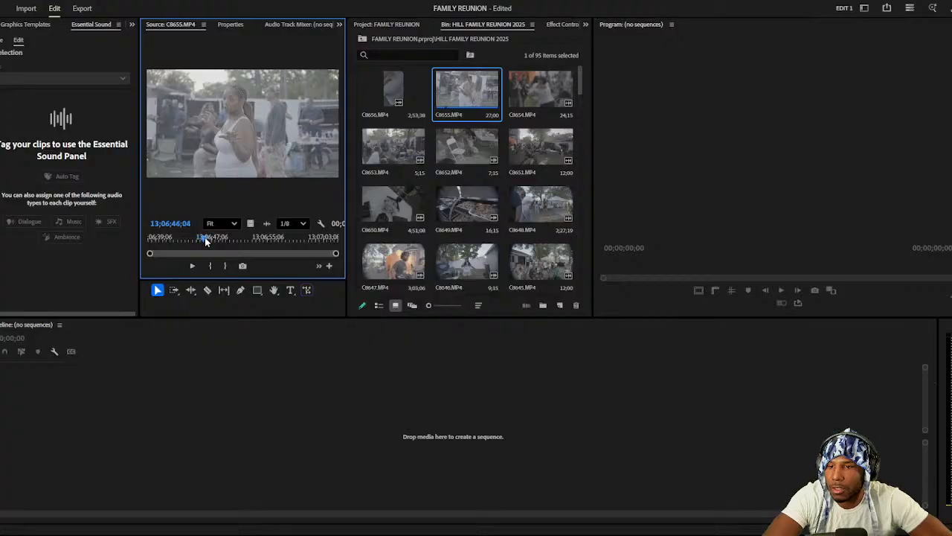
click(292, 223)
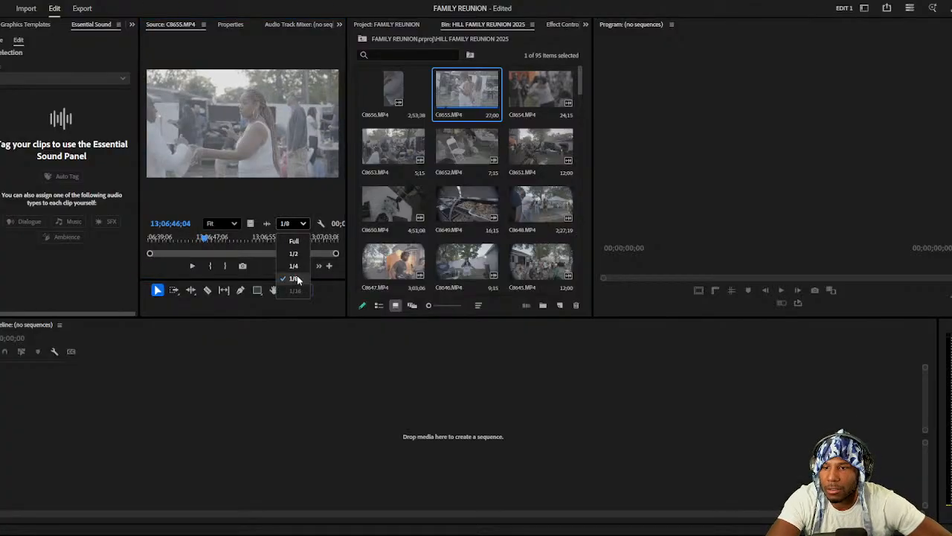
click(295, 278)
click(321, 223)
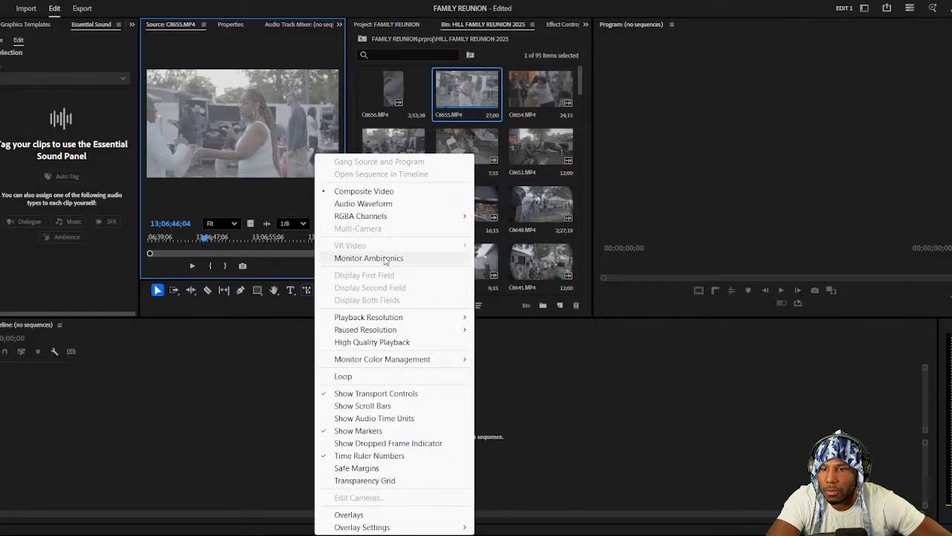
mouse_move(398, 332)
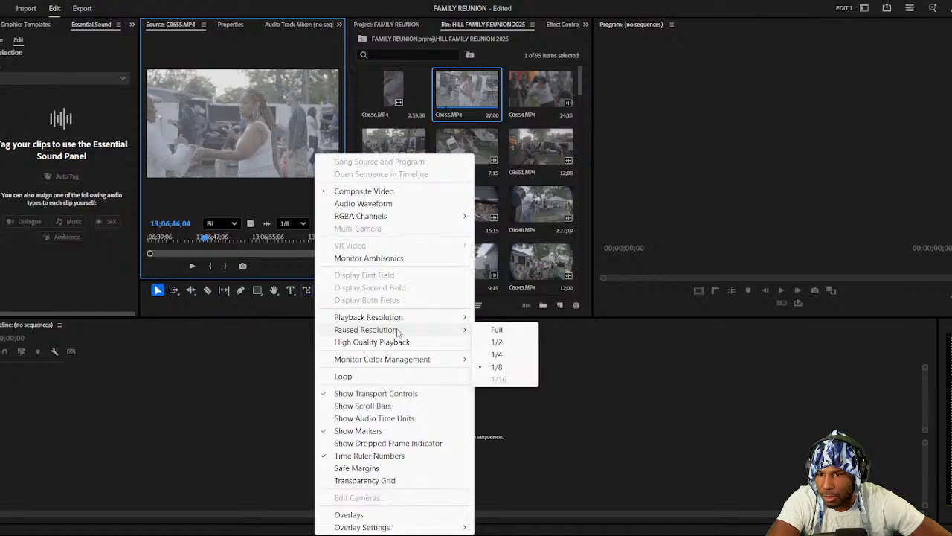
click(497, 366)
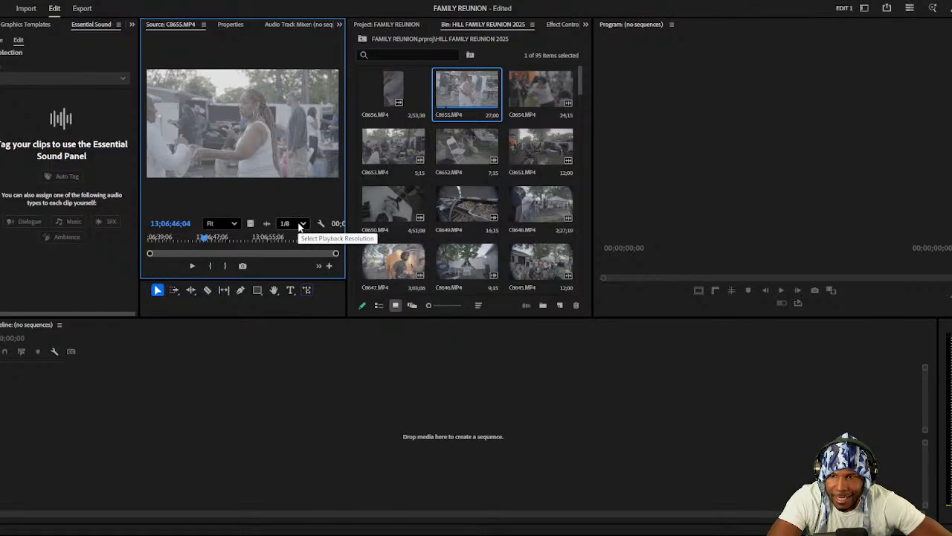
Recheck the Source Monitor's resolution options, keeping playback at 1/8, and close its settings without further changes.
click(300, 225)
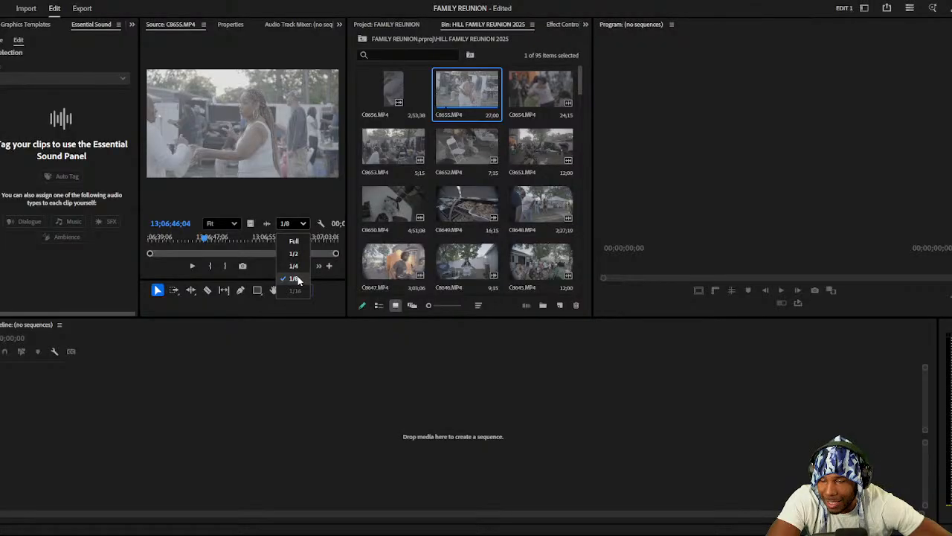
click(297, 280)
click(321, 224)
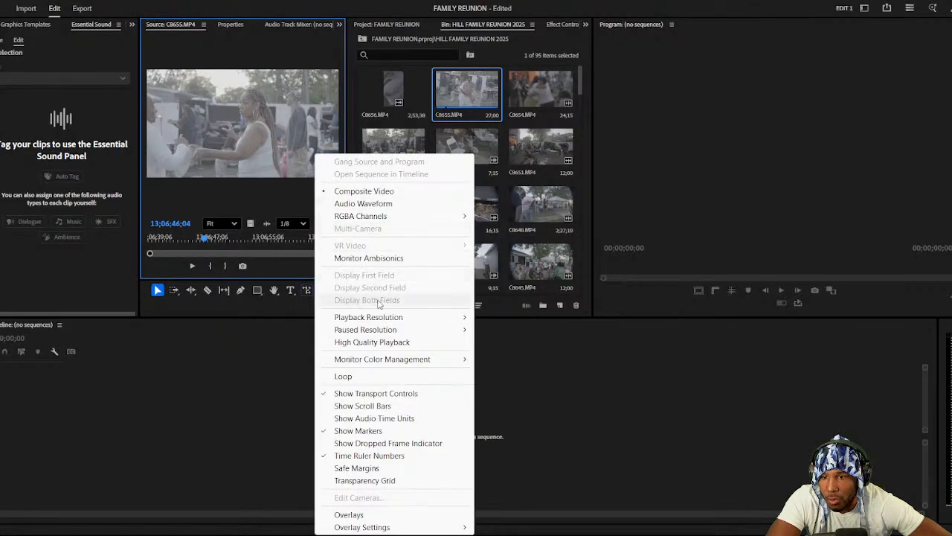
mouse_move(381, 320)
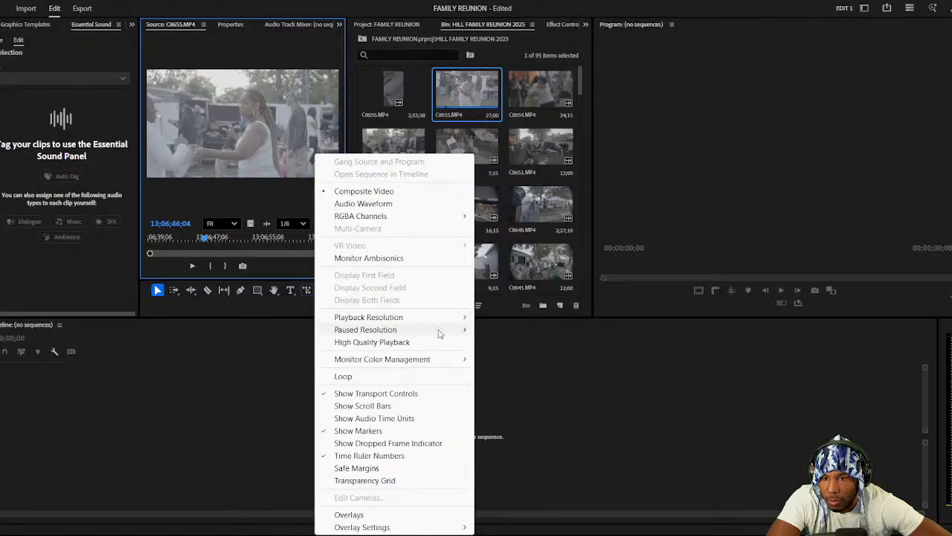
click(83, 395)
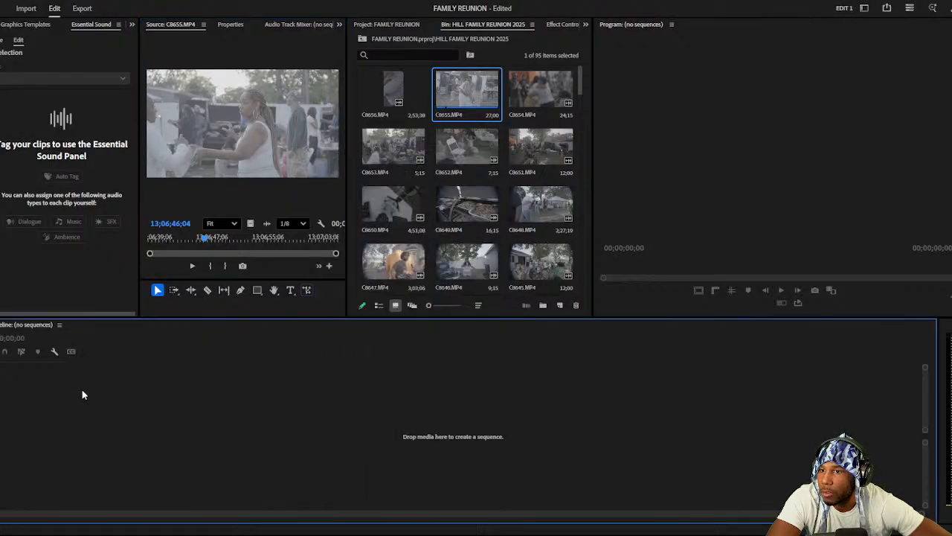
Create a sequence from clip C8655.MP4 by placing it at the start of the empty timeline.
click(66, 0)
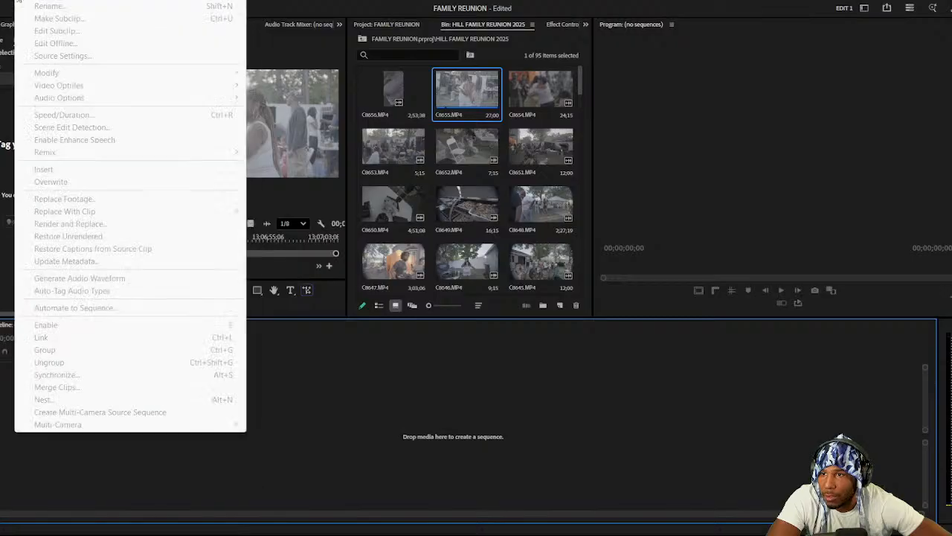
mouse_move(5, 0)
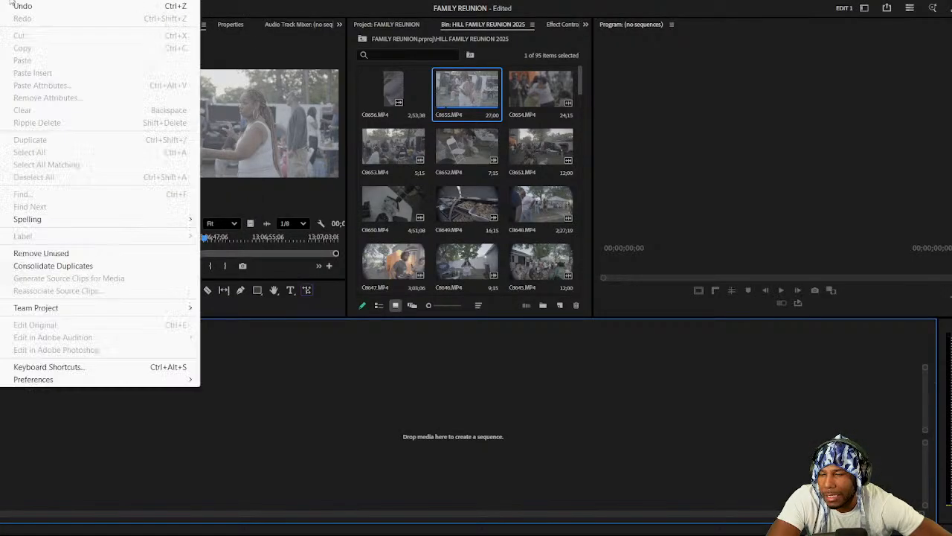
mouse_move(53, 2)
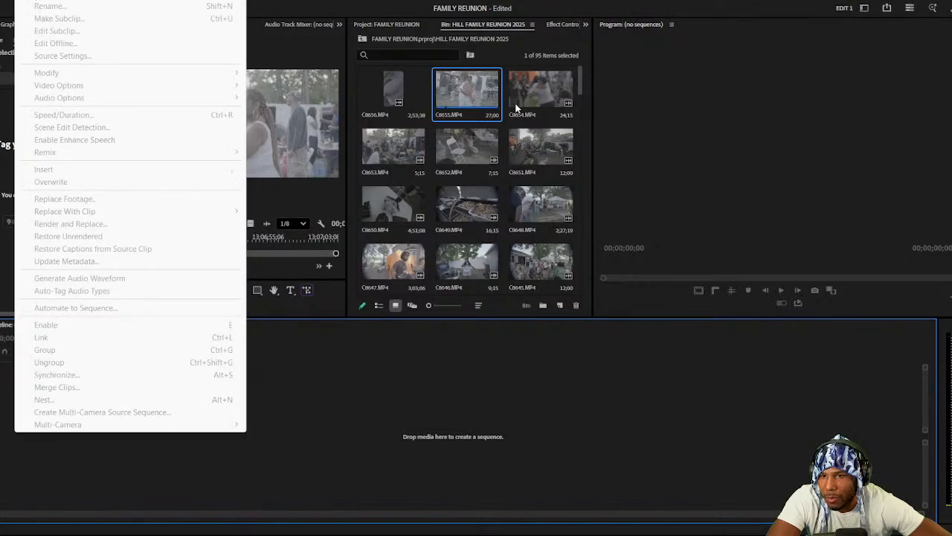
click(152, 425)
drag(151, 431, 153, 428)
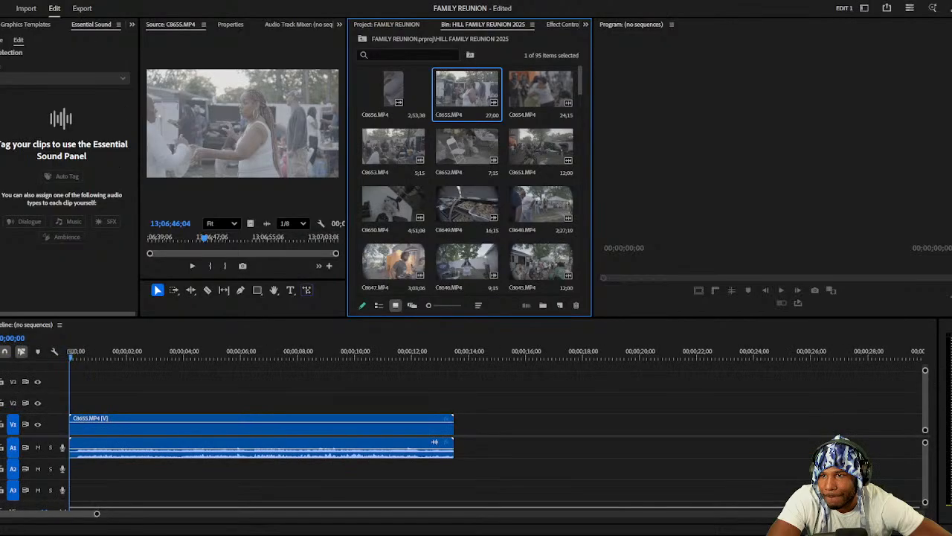
Set the C8655 sequence's timebase to 23.976 frames/second, keeping the Apple ProRes 422 LT preview codec.
key(alt+s)
click(87, 6)
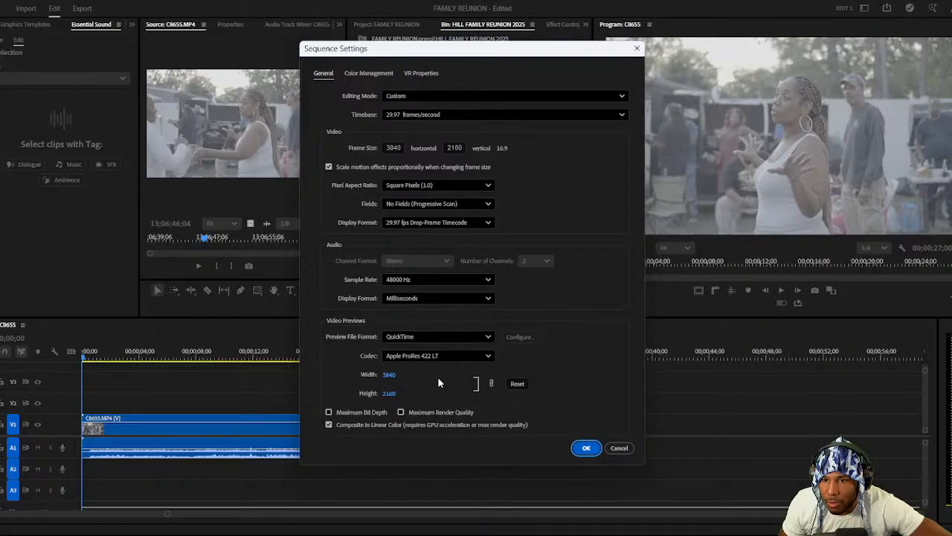
click(442, 357)
click(441, 357)
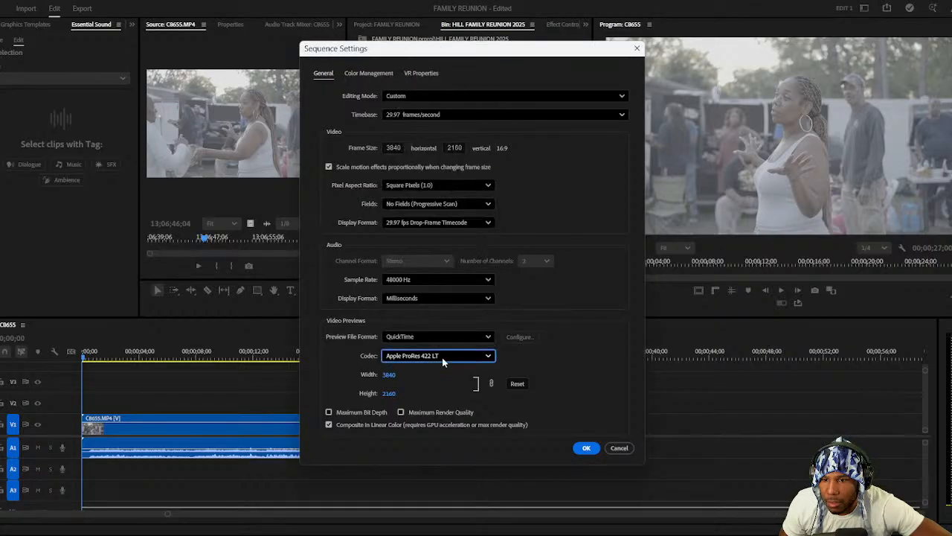
click(421, 118)
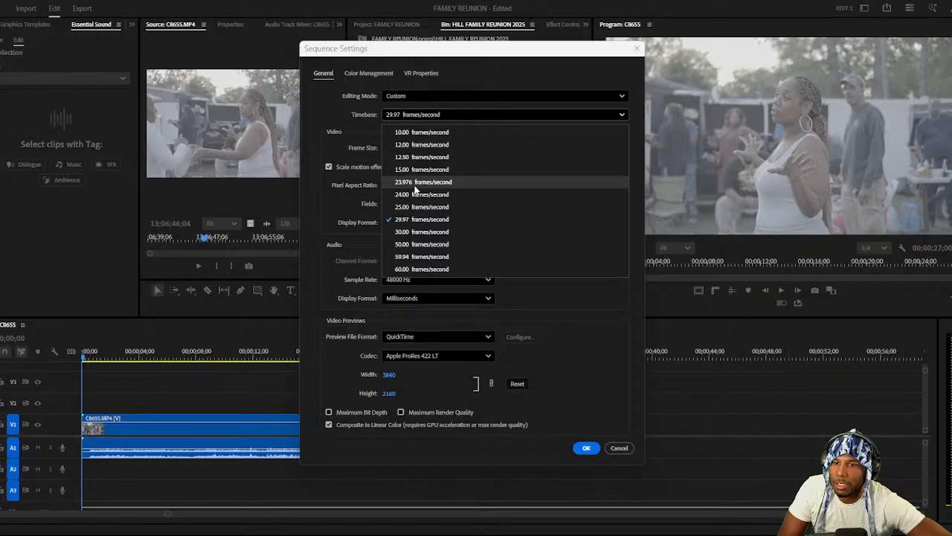
click(413, 181)
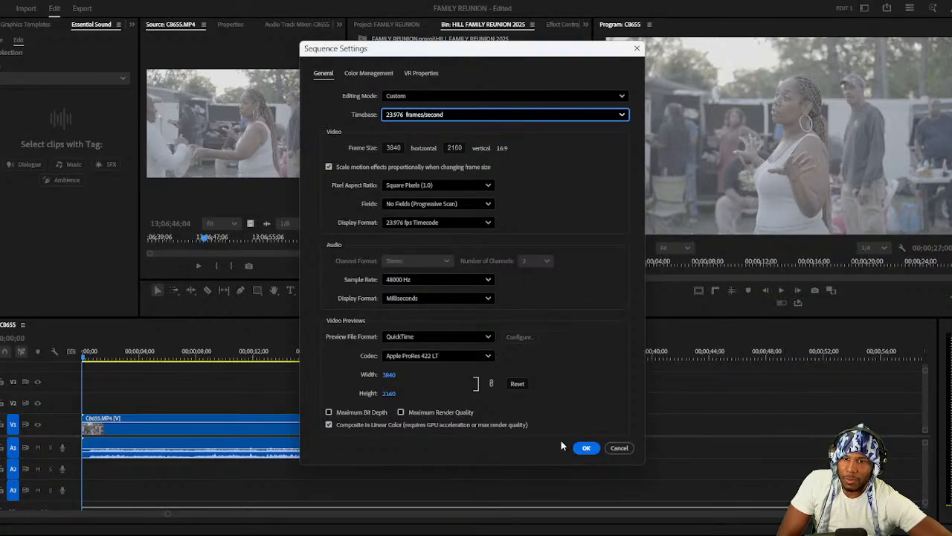
click(586, 448)
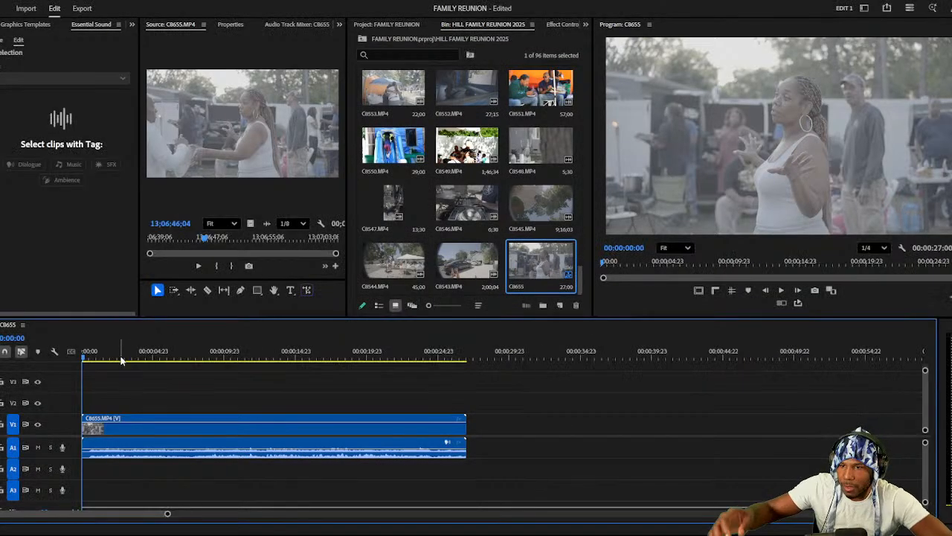
Play and scrub the first two seconds of the C8655 sequence to examine its playback.
drag(108, 356, 85, 368)
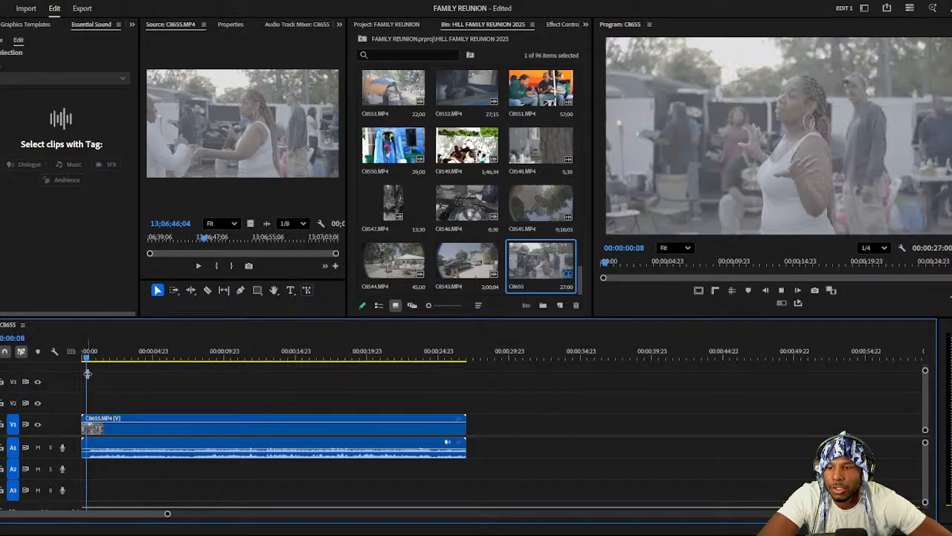
key(space)
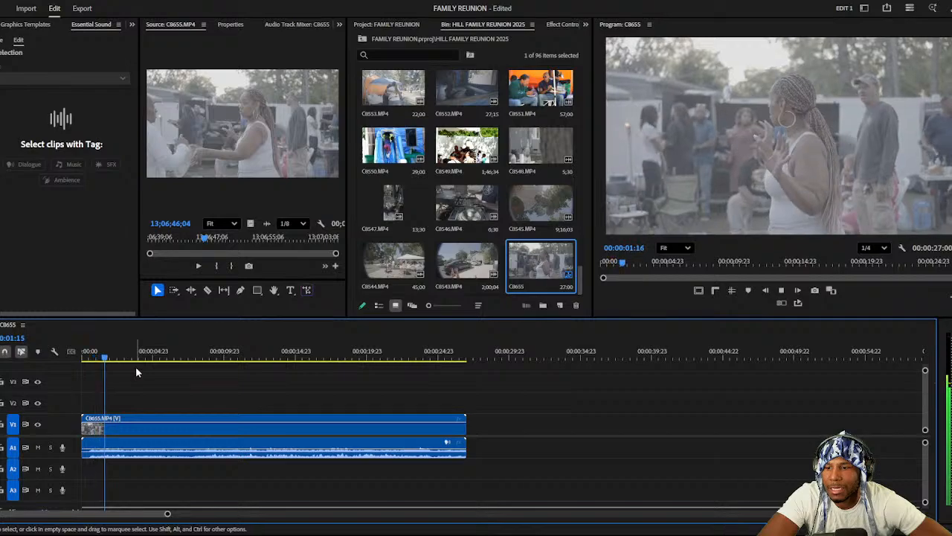
click(93, 360)
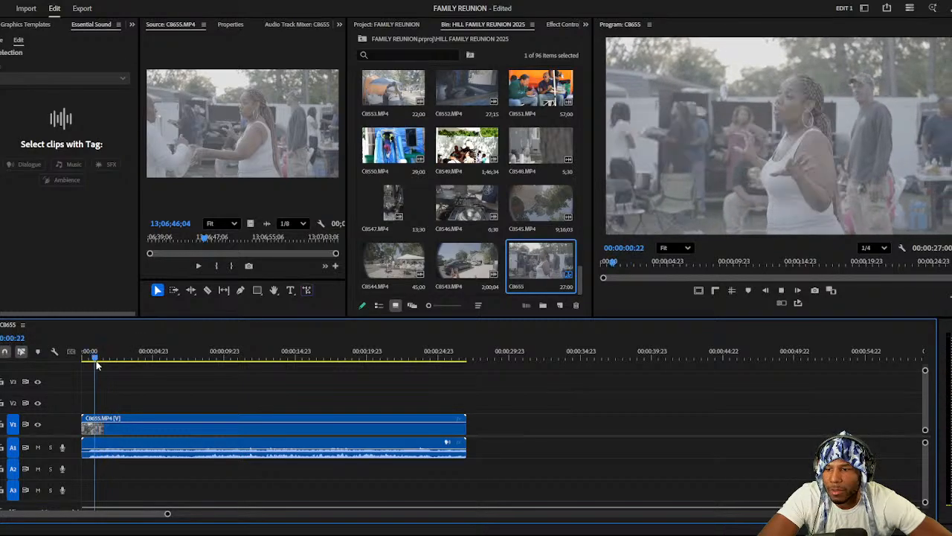
key(space)
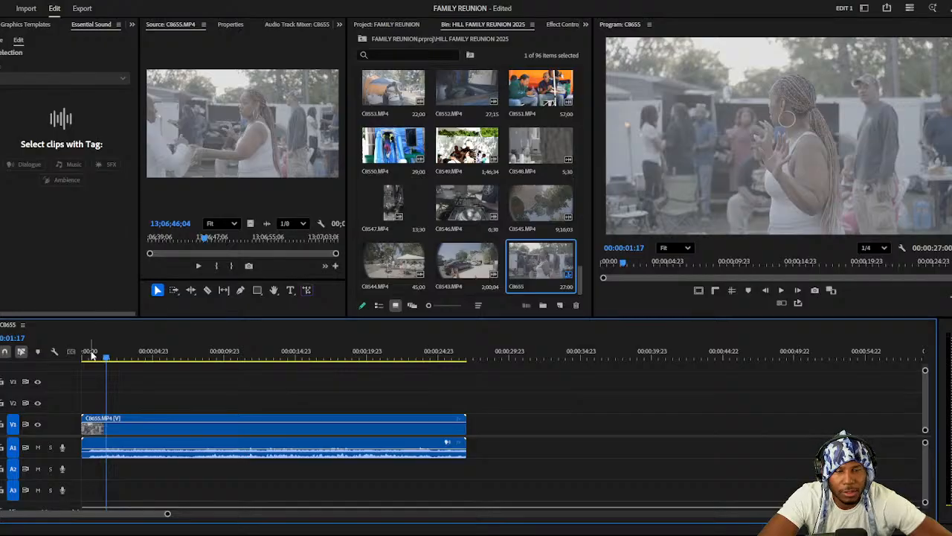
key(space)
click(95, 355)
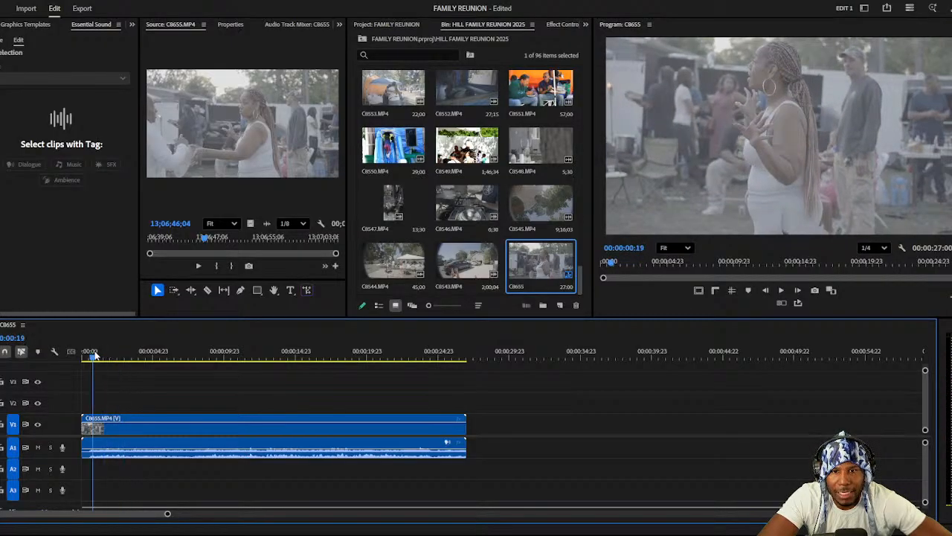
drag(94, 356, 115, 356)
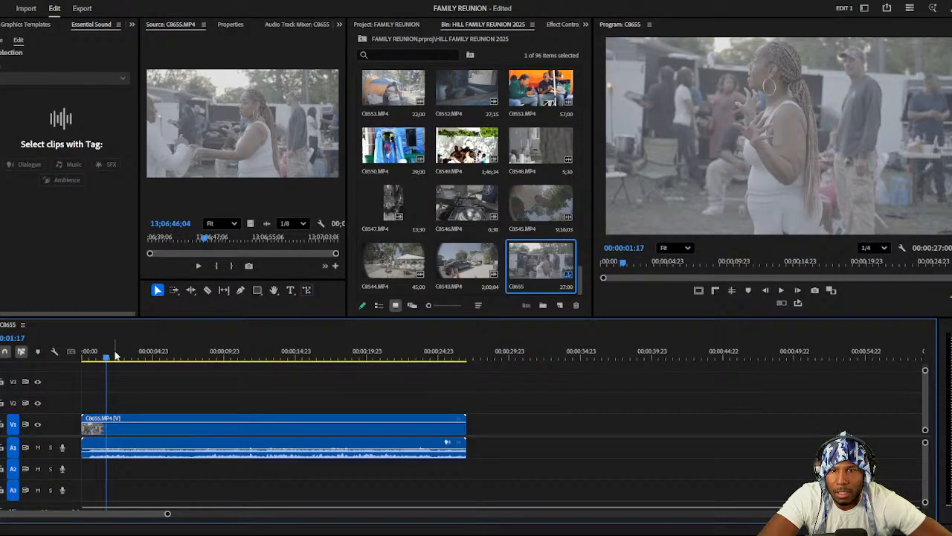
Scrub through source clip C8655.MP4, then load C8654.MP4 in the Source Monitor with its playhead at 13;06;21;16.
scroll(439, 123, up, 5)
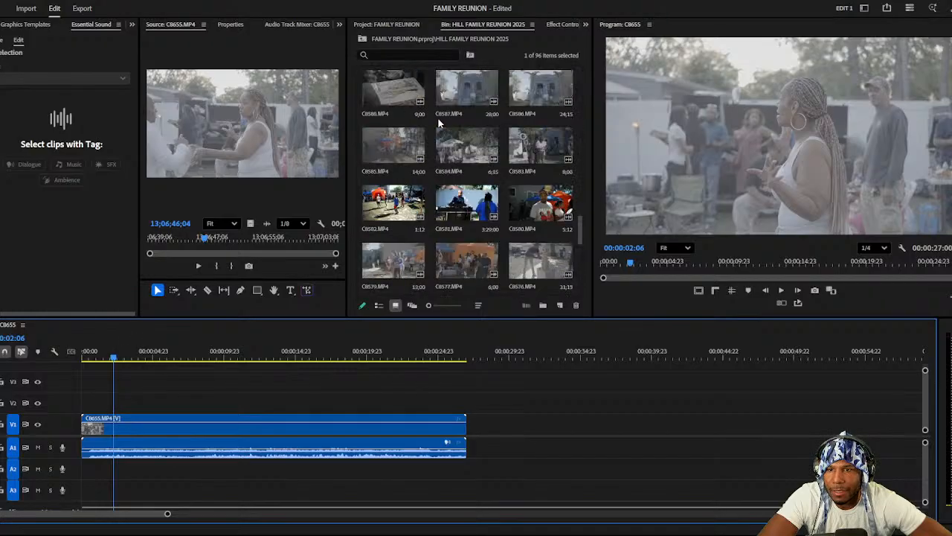
scroll(439, 122, up, 10)
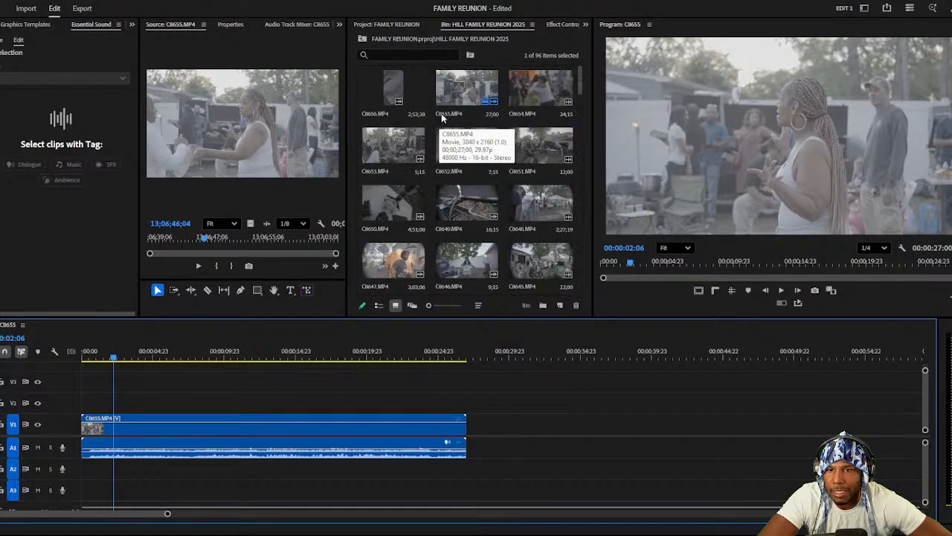
click(449, 87)
click(239, 241)
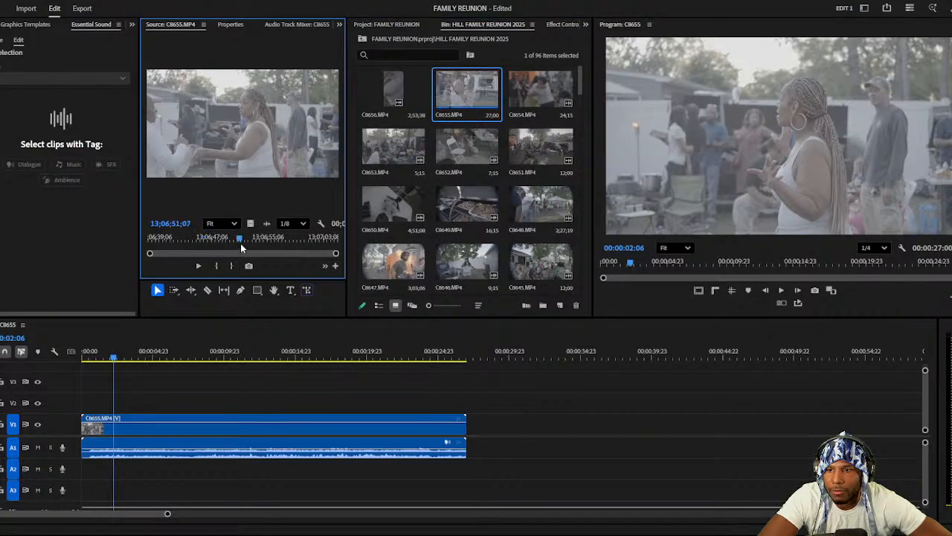
double_click(540, 85)
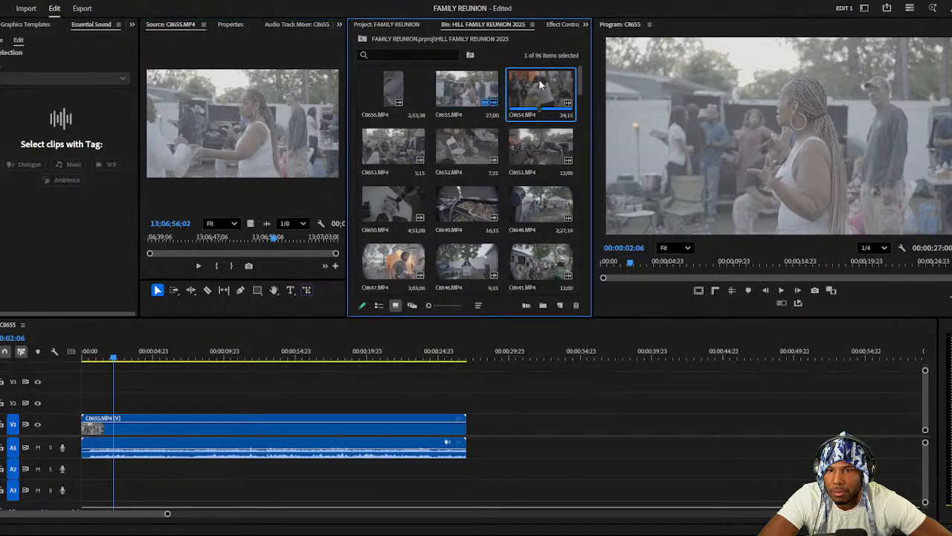
click(210, 238)
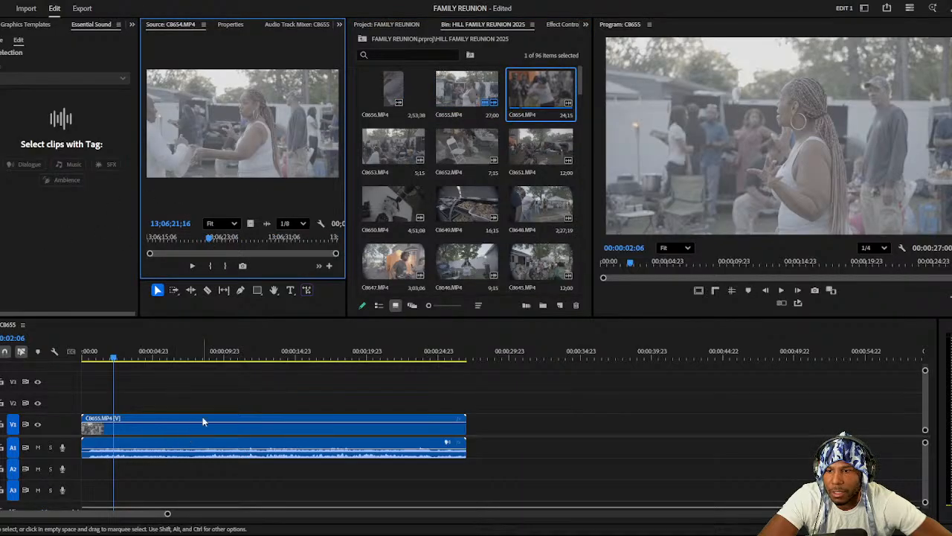
Delete clip C8655.MP4 from the timeline and load C8652.MP4 in the Source Monitor.
drag(203, 414, 157, 467)
key(Delete)
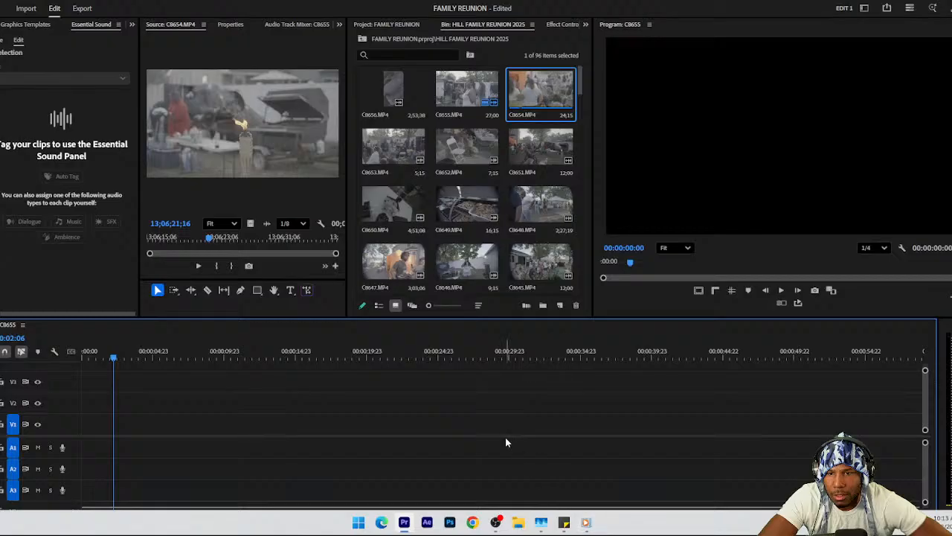
double_click(480, 143)
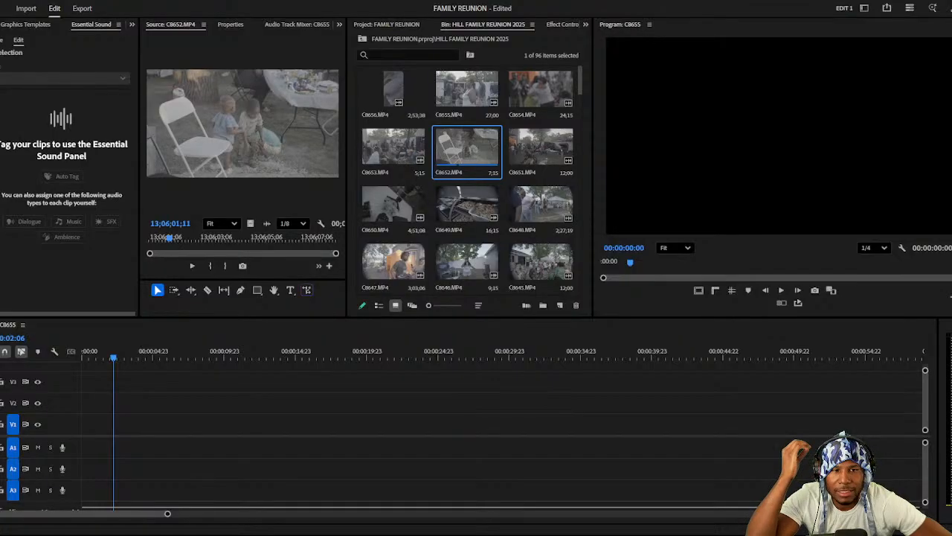
click(431, 420)
Switch to Google Chrome, open the K3Y VISUALS profile, and return to Premiere Pro.
mouse_move(558, 510)
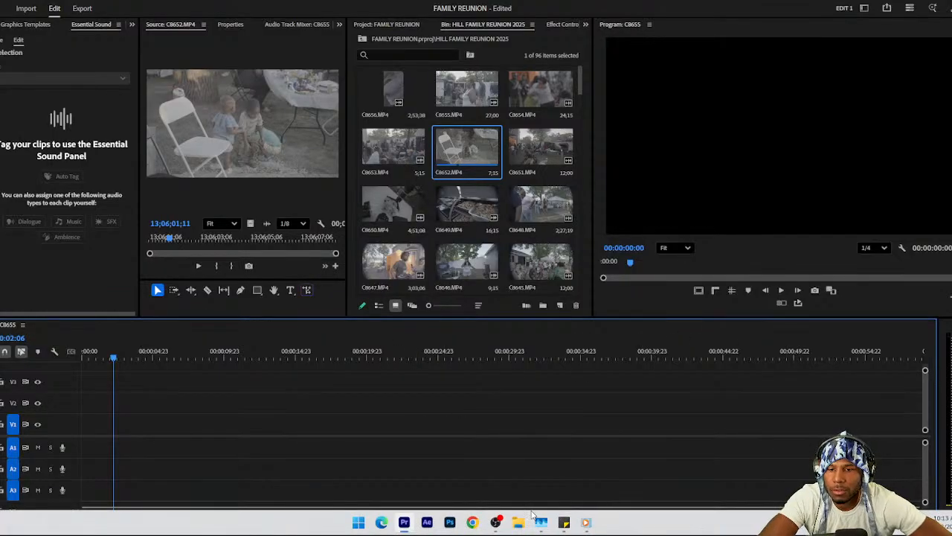
click(472, 522)
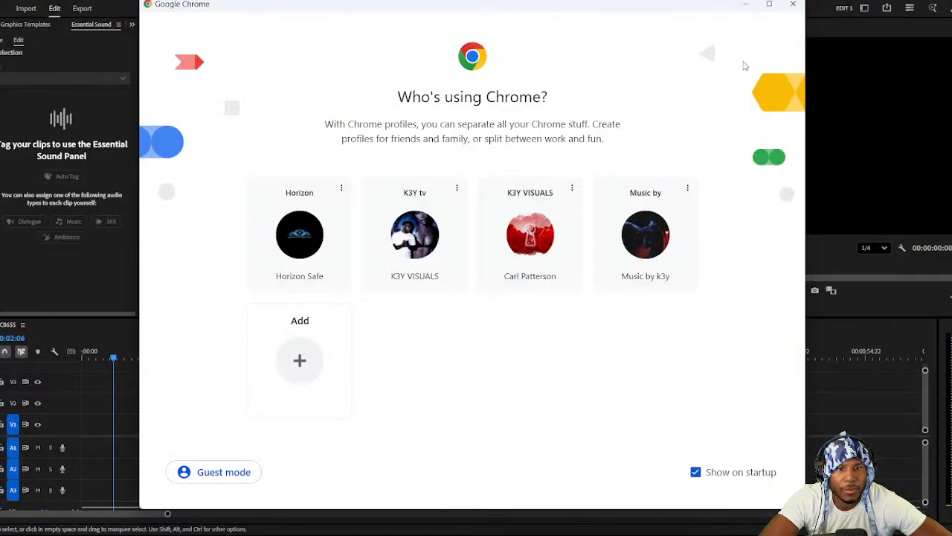
click(504, 257)
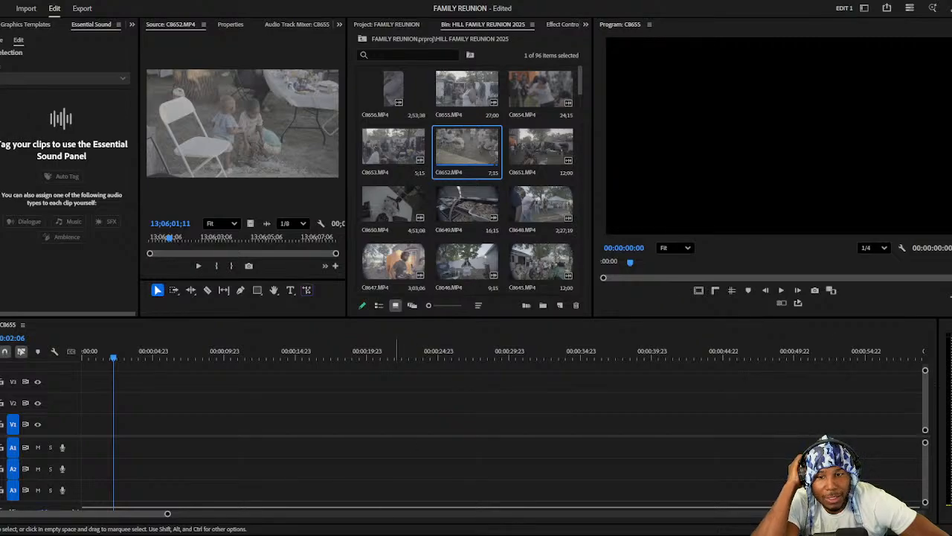
mouse_move(414, 523)
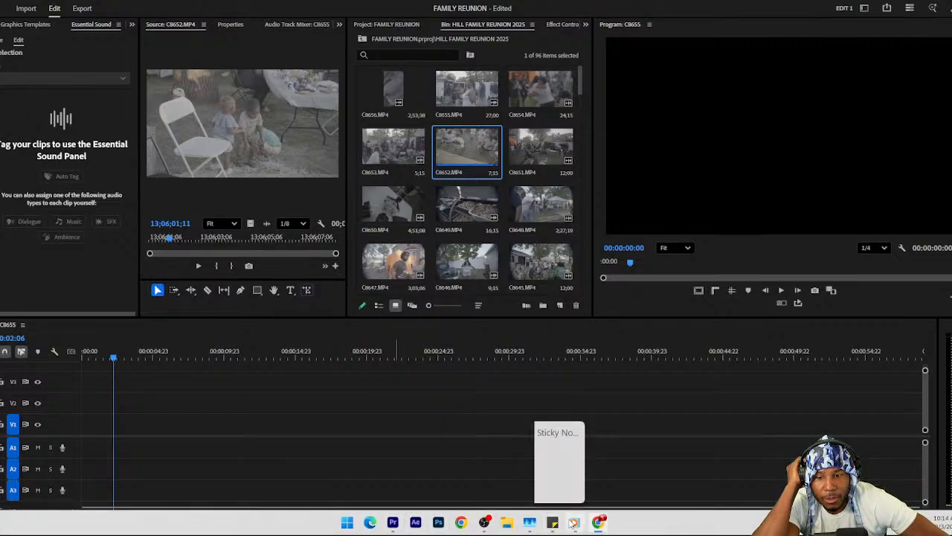
Switch to Google Chrome, skip the YouTube ad, and preview the playlist song Galaxy by War from different points.
mouse_move(575, 524)
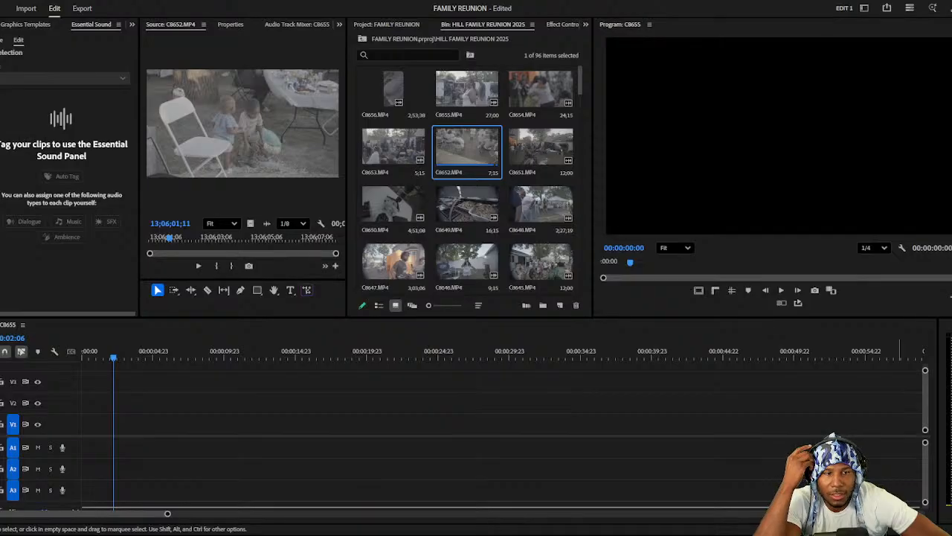
drag(721, 74, 721, 2)
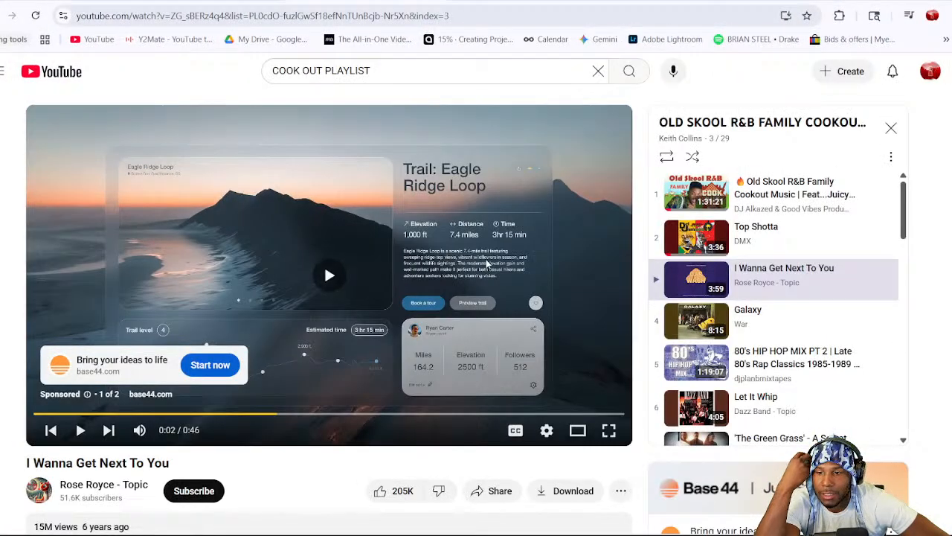
click(487, 263)
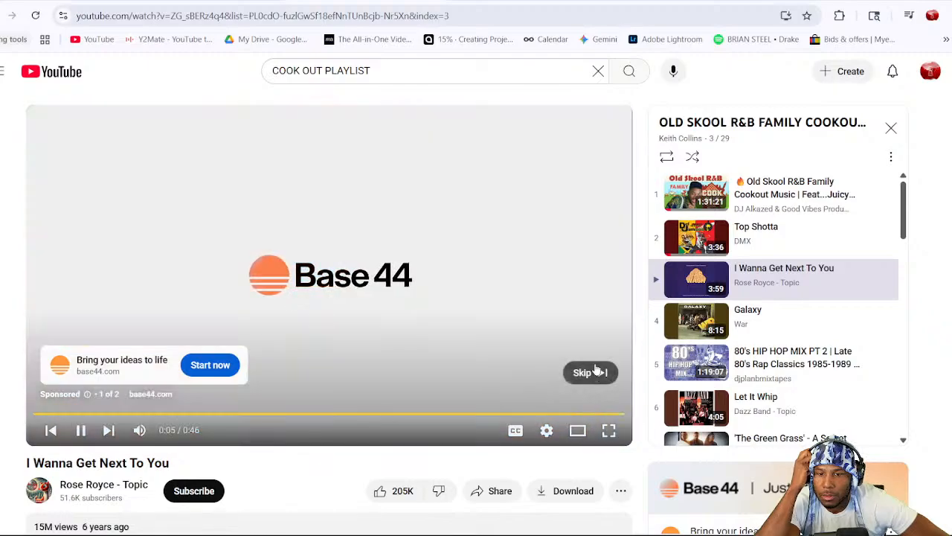
click(591, 375)
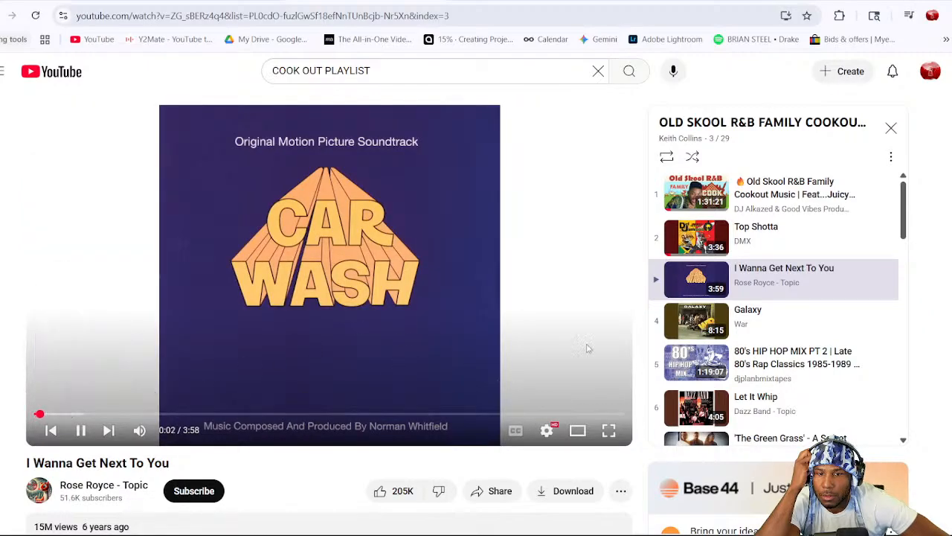
click(766, 320)
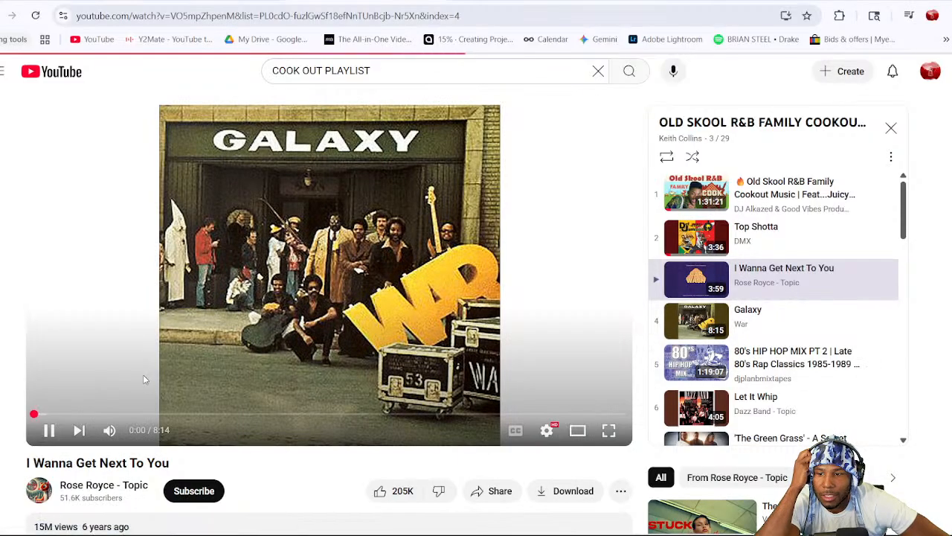
click(80, 413)
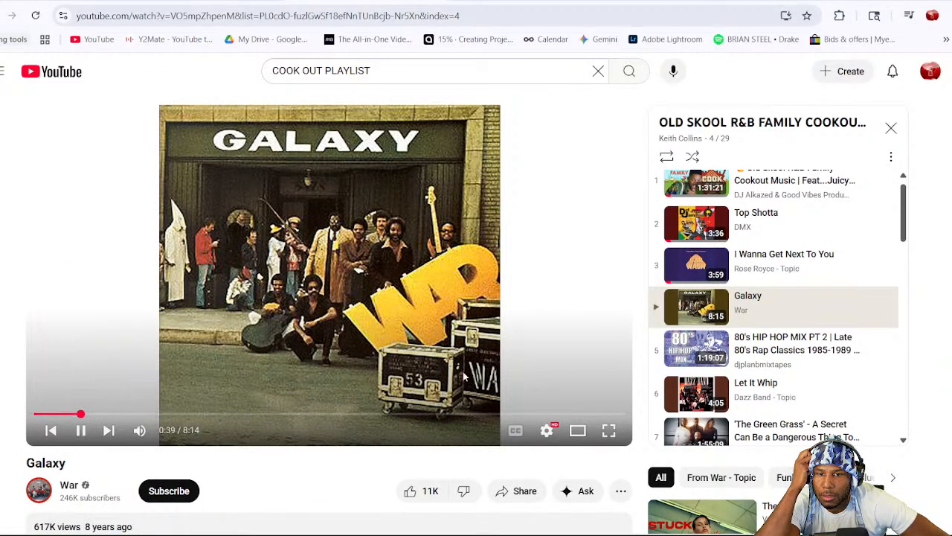
click(59, 413)
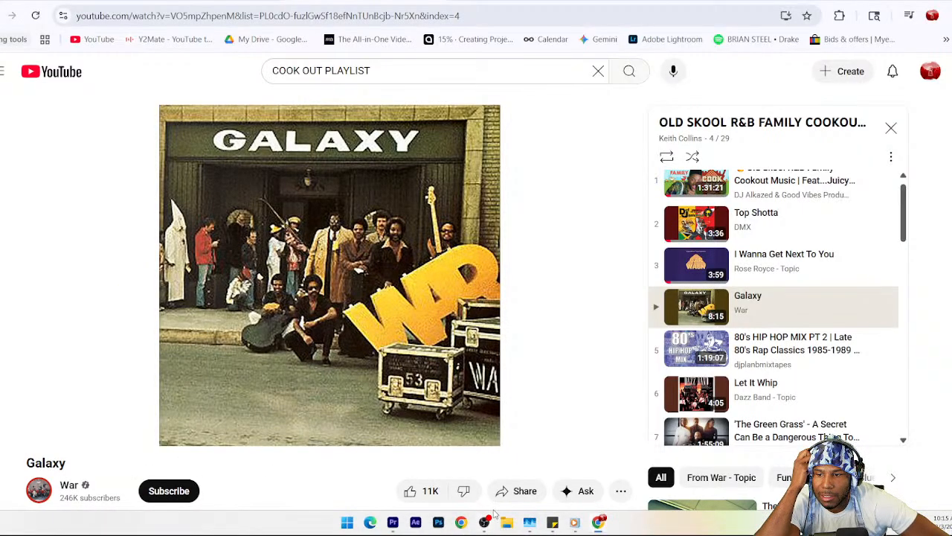
Switch to OBS Studio, briefly unmute Desktop Audio and mute it again, and return to Google Chrome.
click(484, 522)
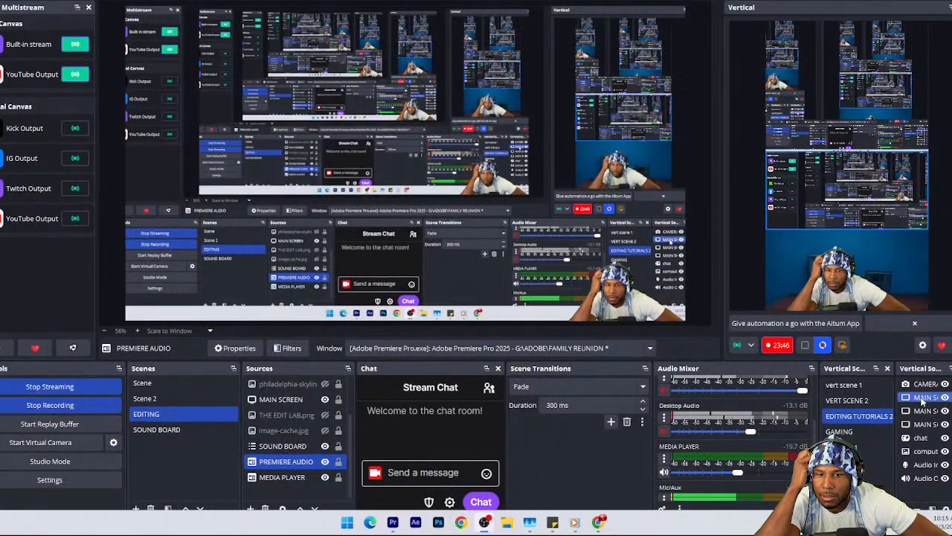
scroll(778, 464, down, 1)
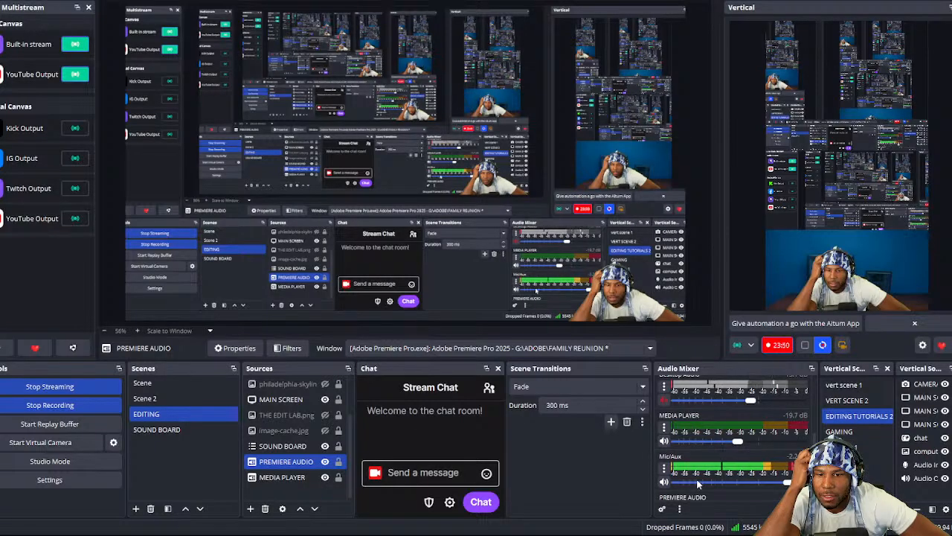
scroll(697, 479, up, 2)
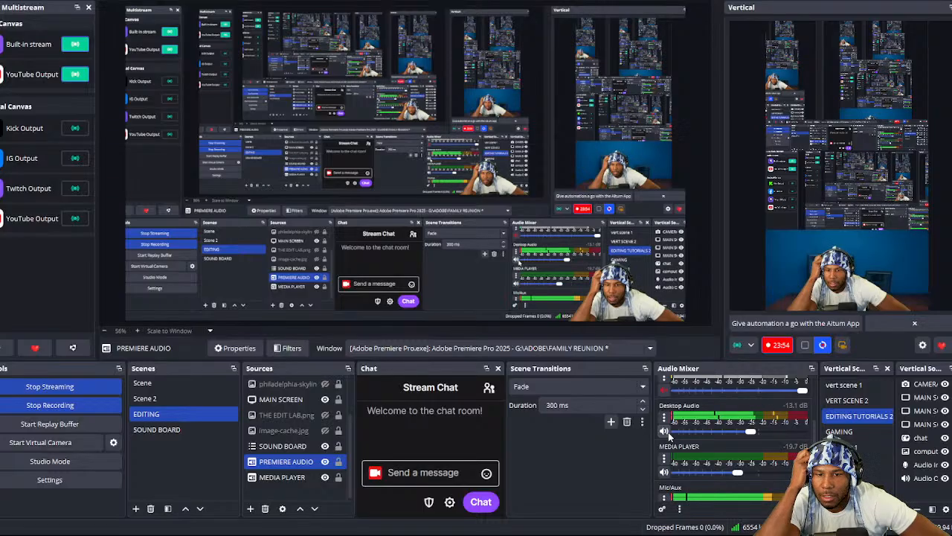
click(665, 431)
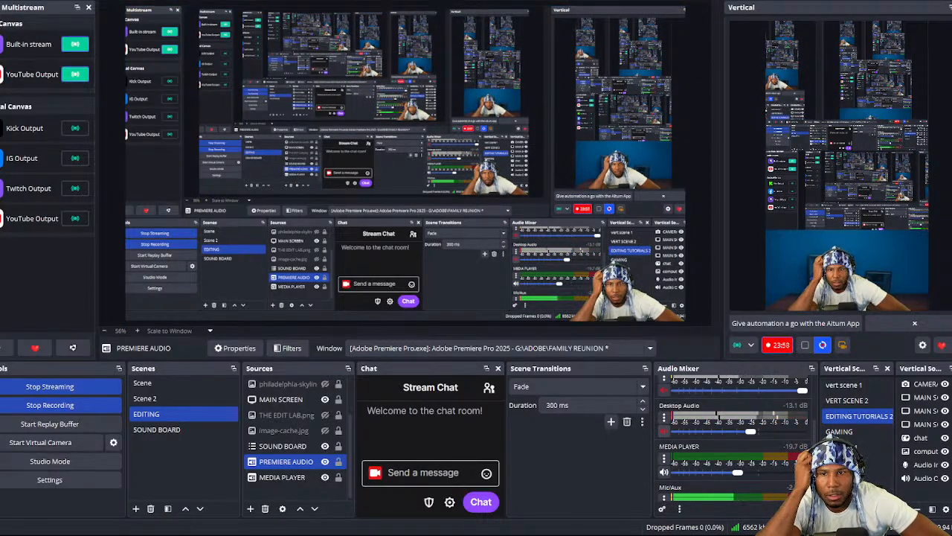
key(alt+Tab)
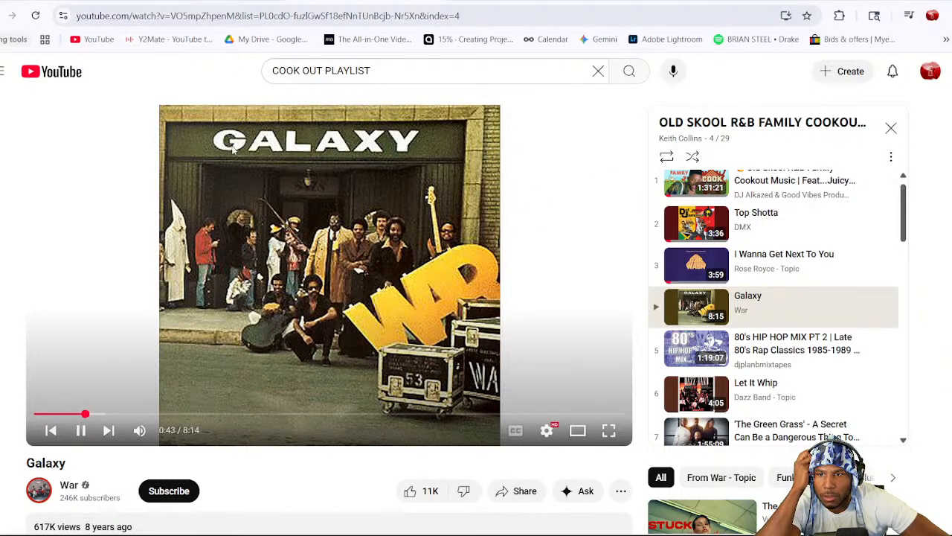
Copy the URL of the Galaxy video and pause its playback.
click(189, 16)
right_click(191, 18)
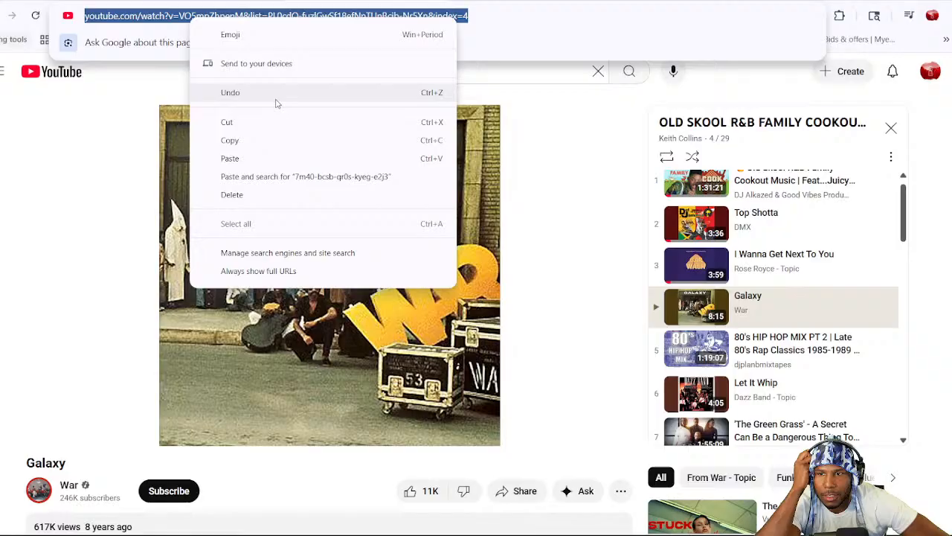
click(260, 141)
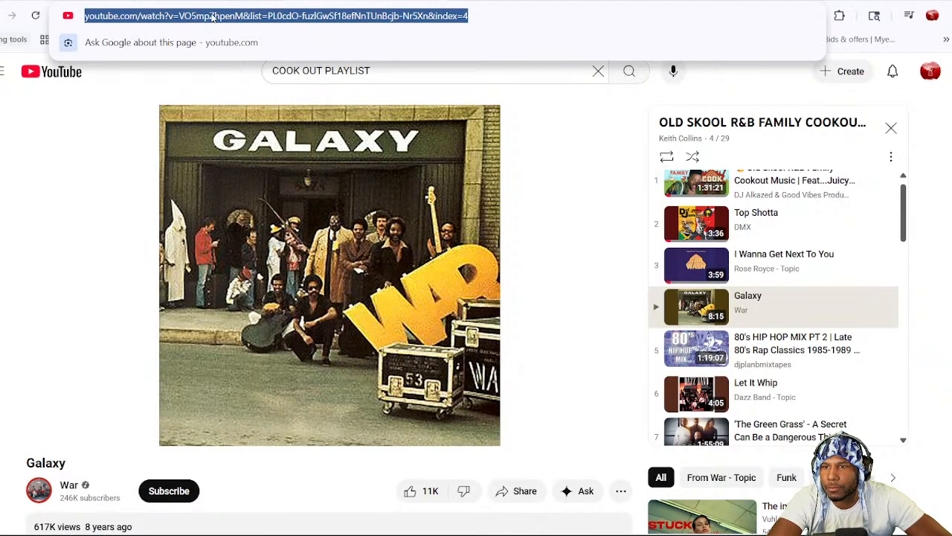
click(334, 272)
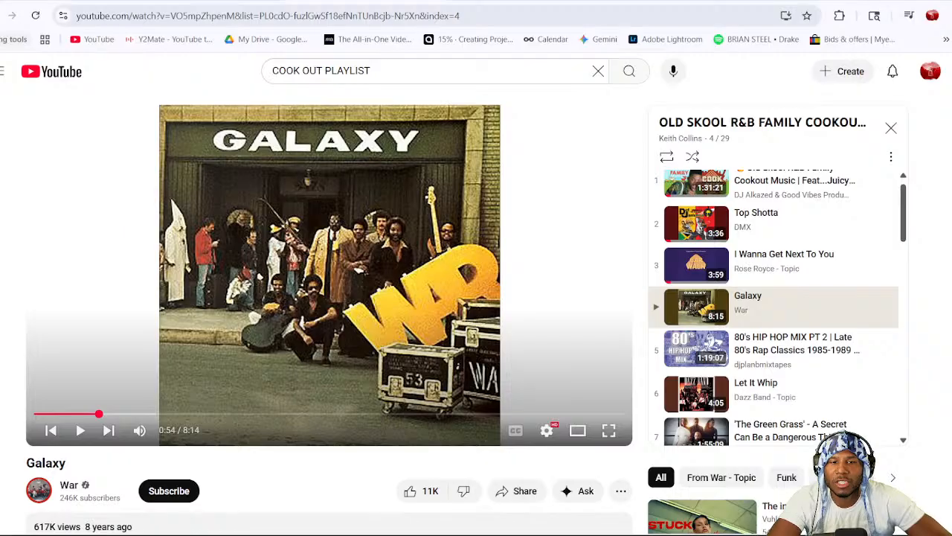
Open Y2Mate in a new tab and convert the copied Galaxy link to MP3.
key(ctrl+t)
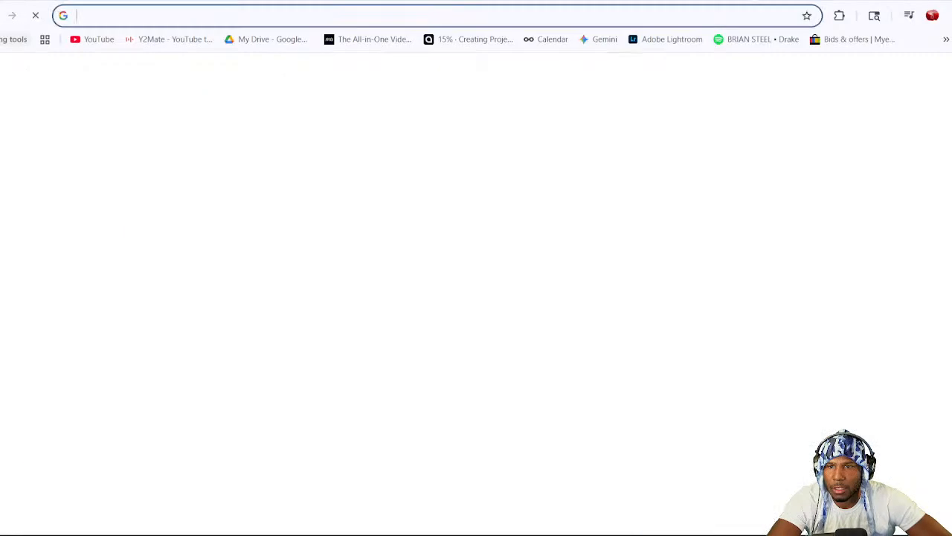
click(153, 39)
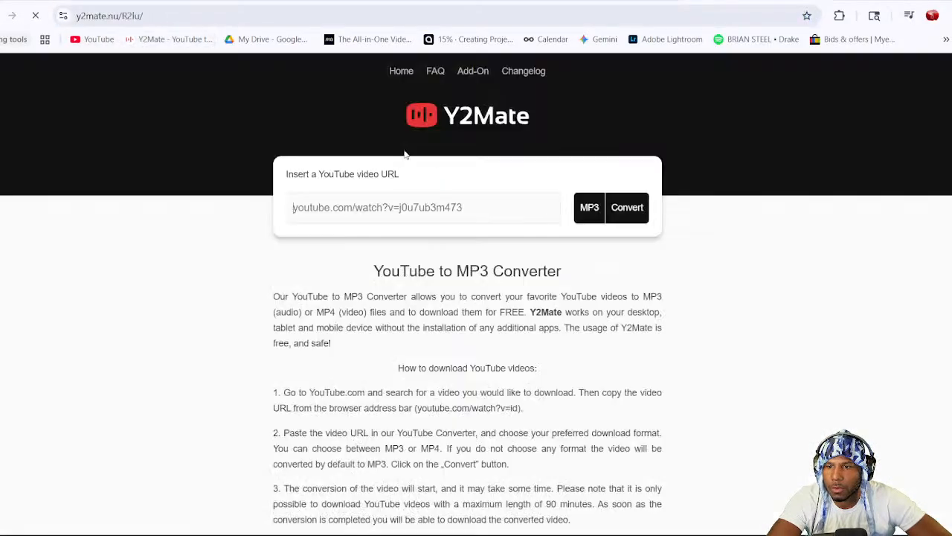
click(417, 195)
key(ctrl+v)
click(635, 210)
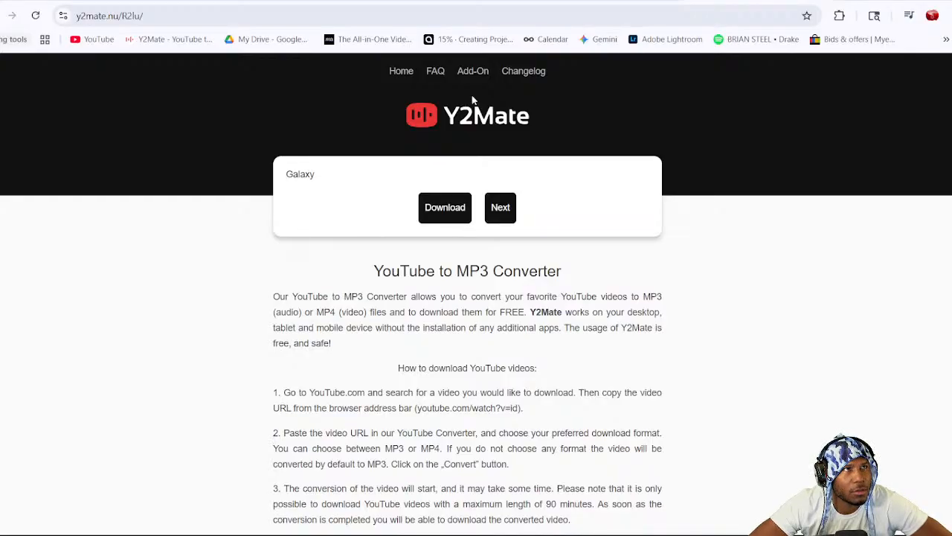
Download the converted Galaxy MP3 and close the advertising and converter tabs.
click(446, 207)
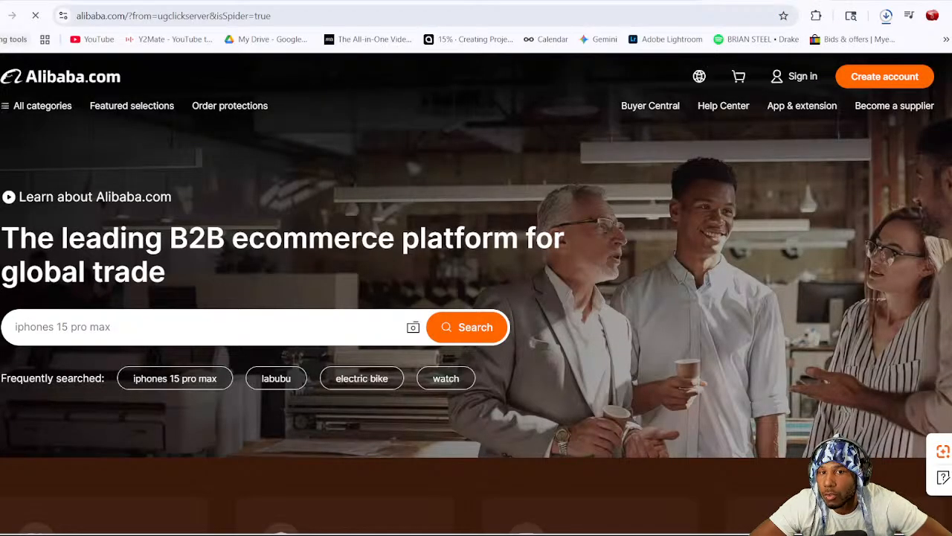
key(ctrl+w)
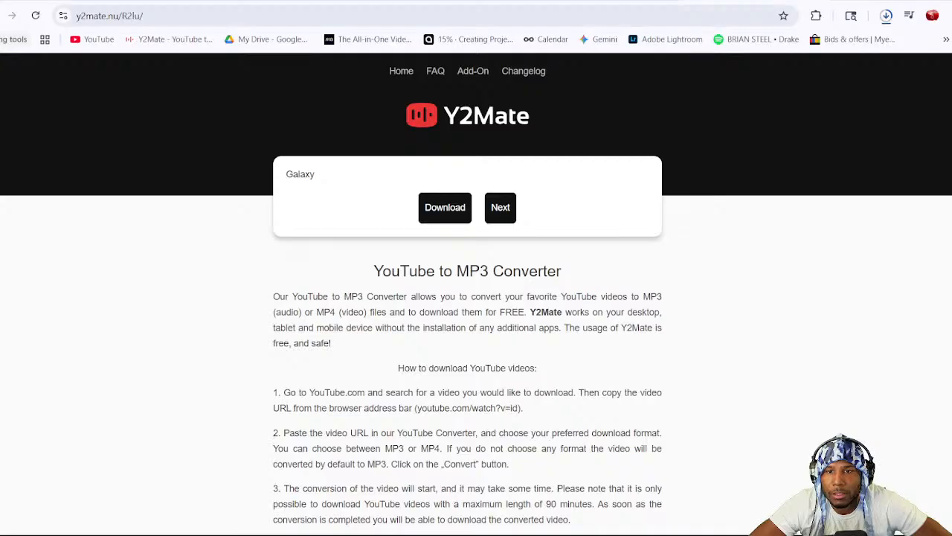
key(ctrl+w)
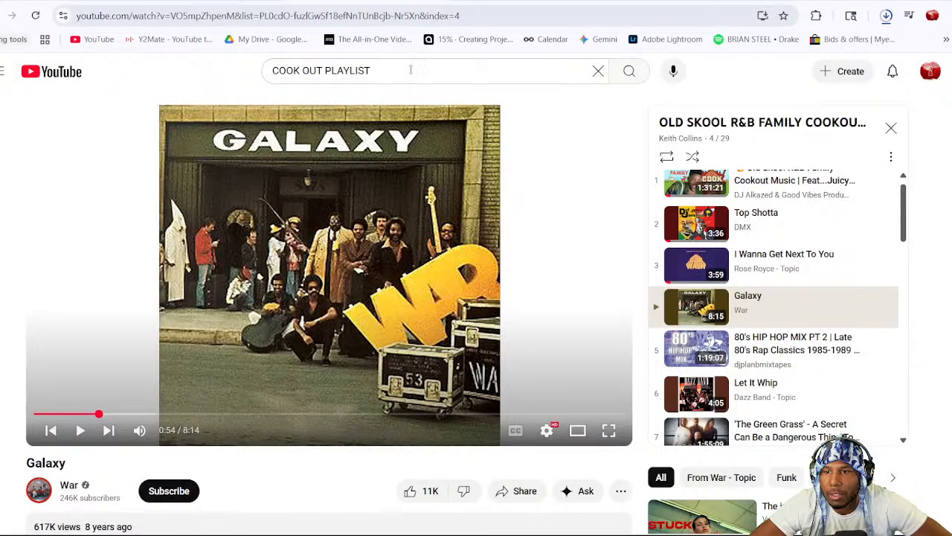
Search YouTube for "GET DOWN ON IT" and open the Kool & The Gang video.
triple_click(410, 69)
text(GE)
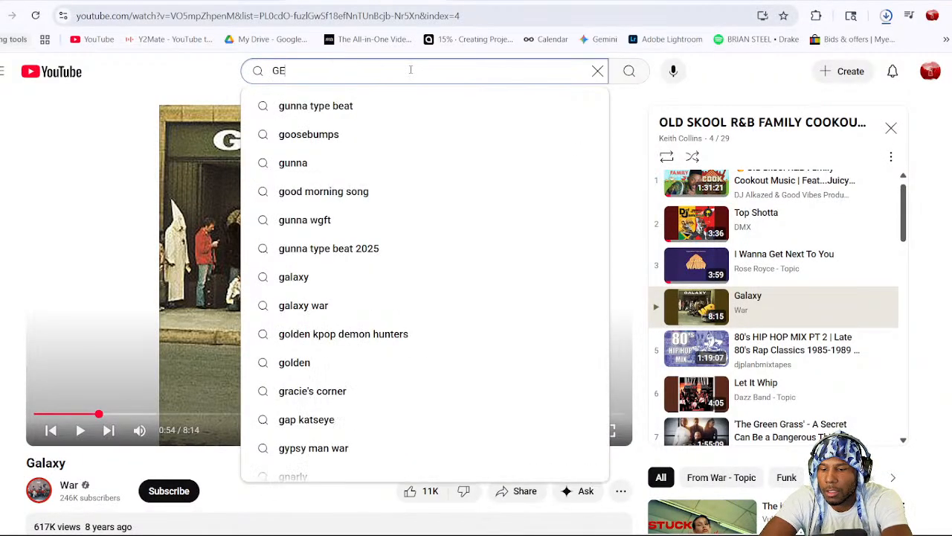
text(T DOWN ON )
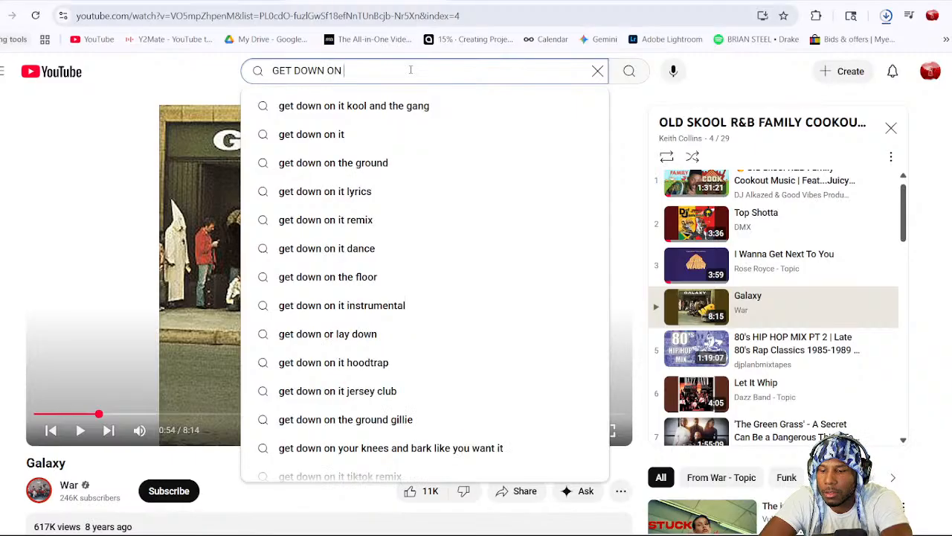
text(IT)
key(Return)
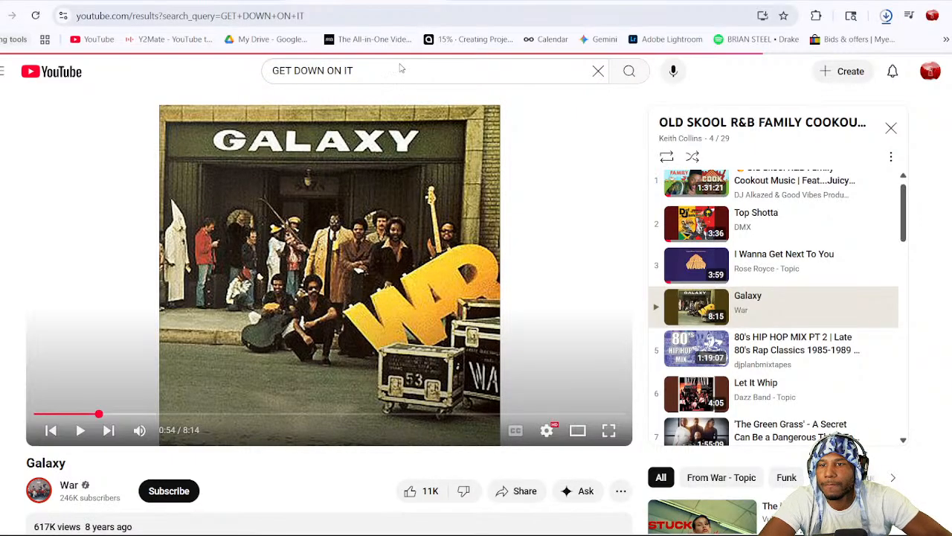
scroll(362, 312, down, 1)
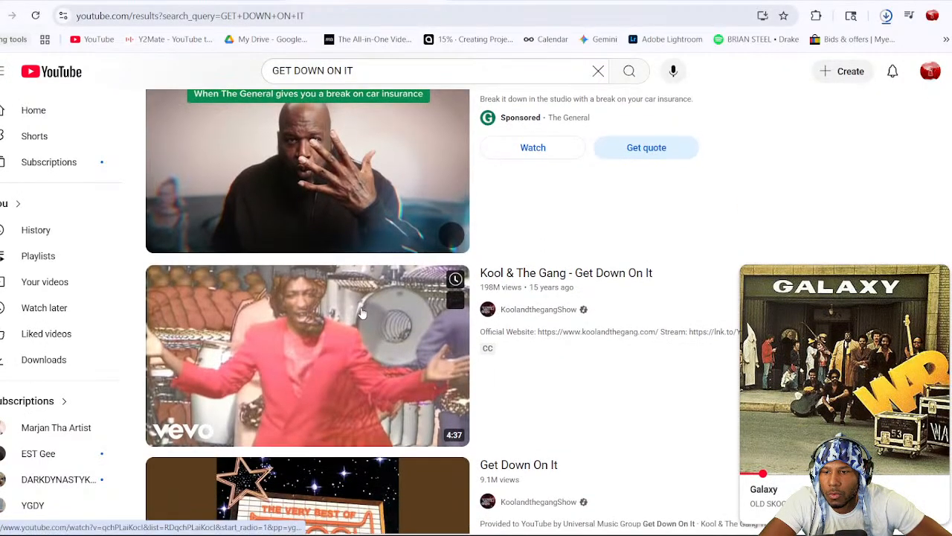
click(362, 313)
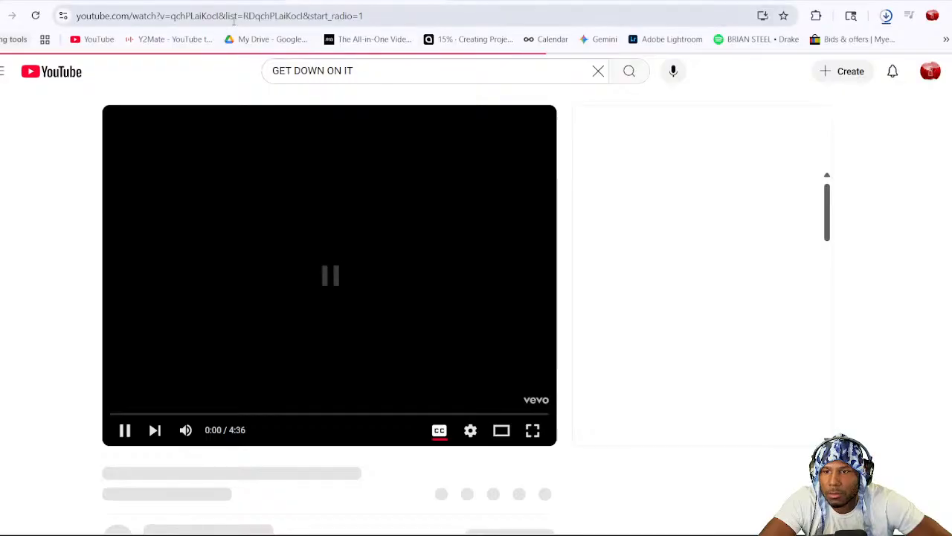
Copy the Get Down On It video's URL and convert the link to MP3 in Y2Mate.
click(233, 18)
click(274, 199)
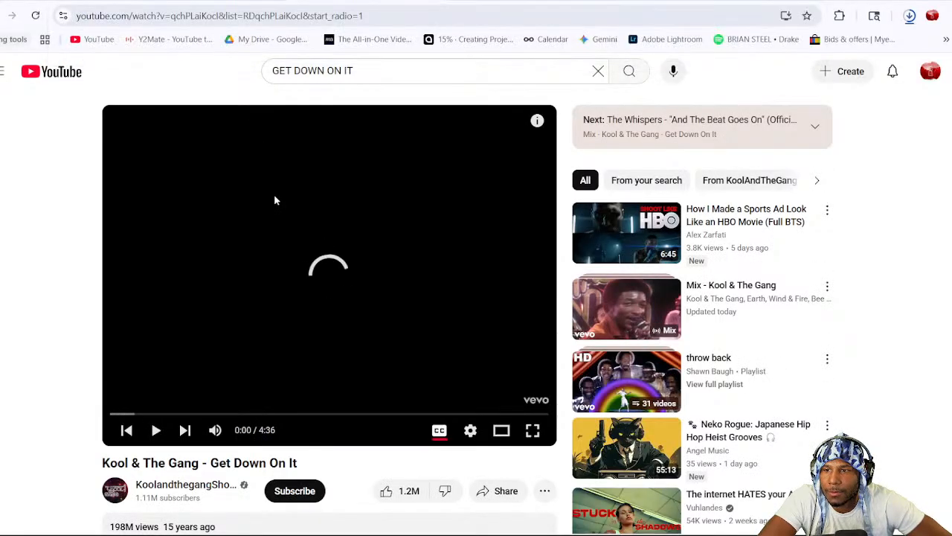
key(alt+Left)
click(186, 40)
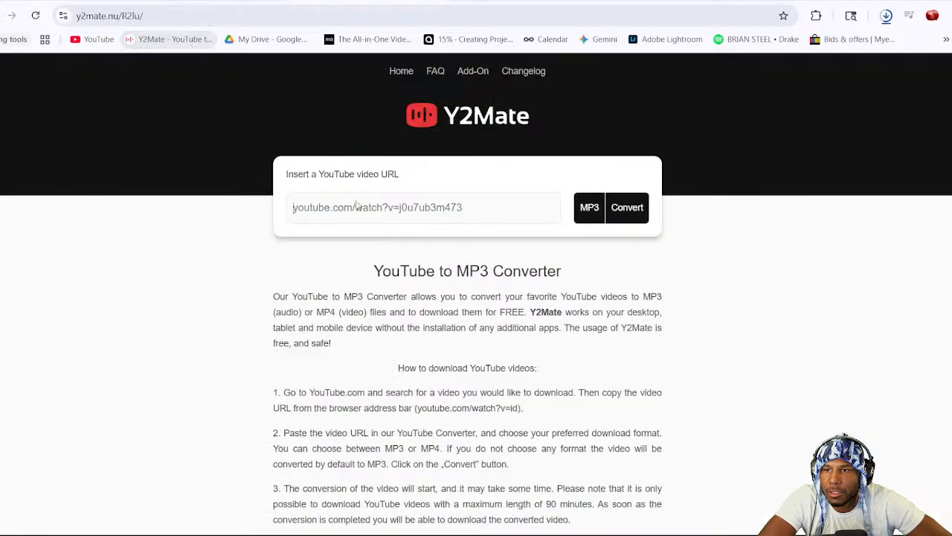
key(ctrl+v)
click(641, 210)
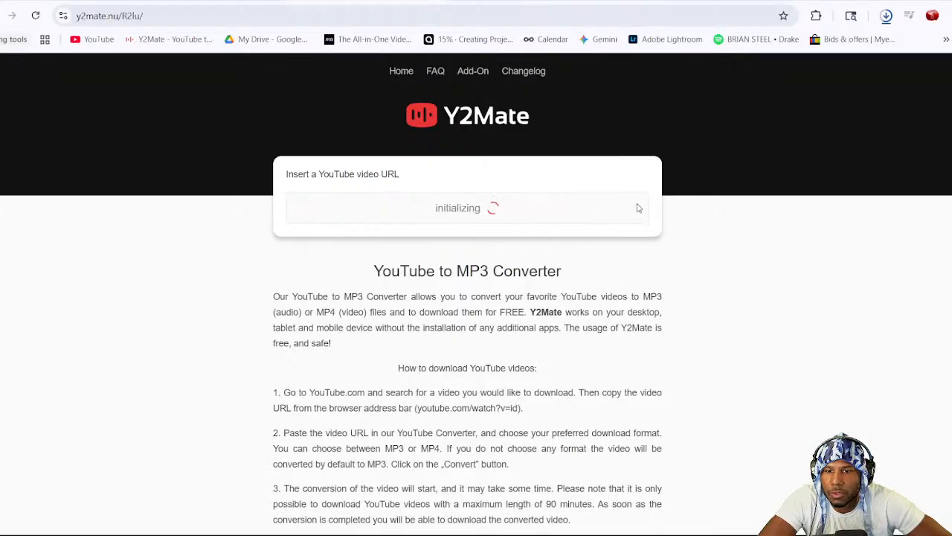
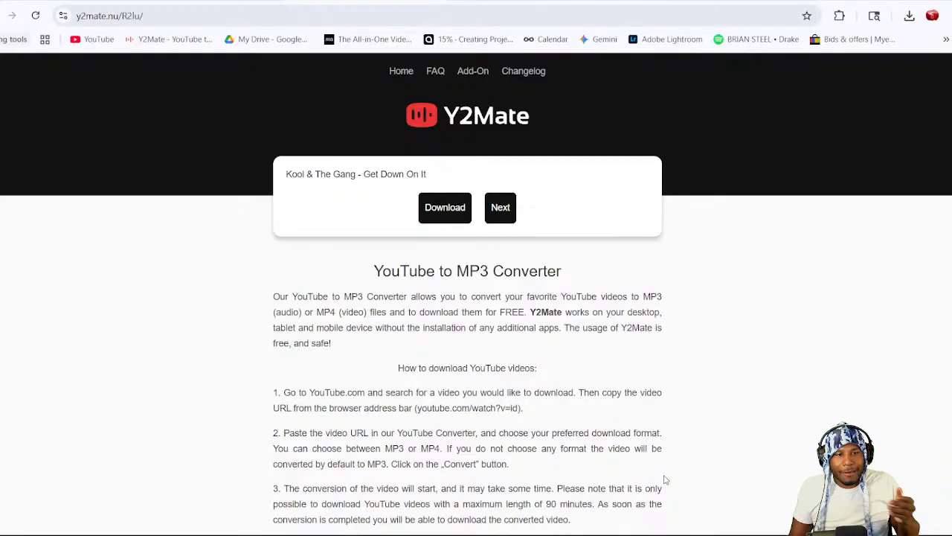
Return to Premiere Pro and load clip C8655.MP4 from the HILL FAMILY REUNION 2025 bin in the Source Monitor.
mouse_move(664, 534)
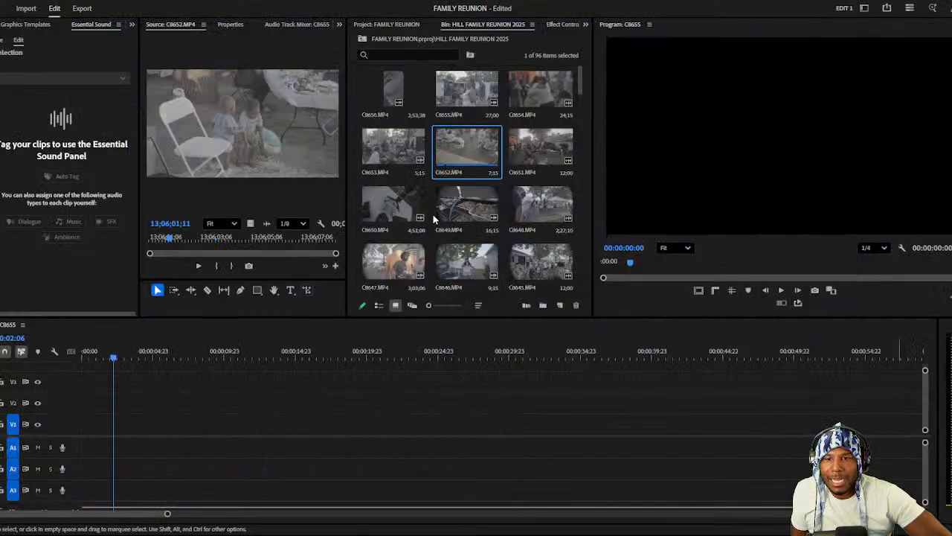
click(408, 152)
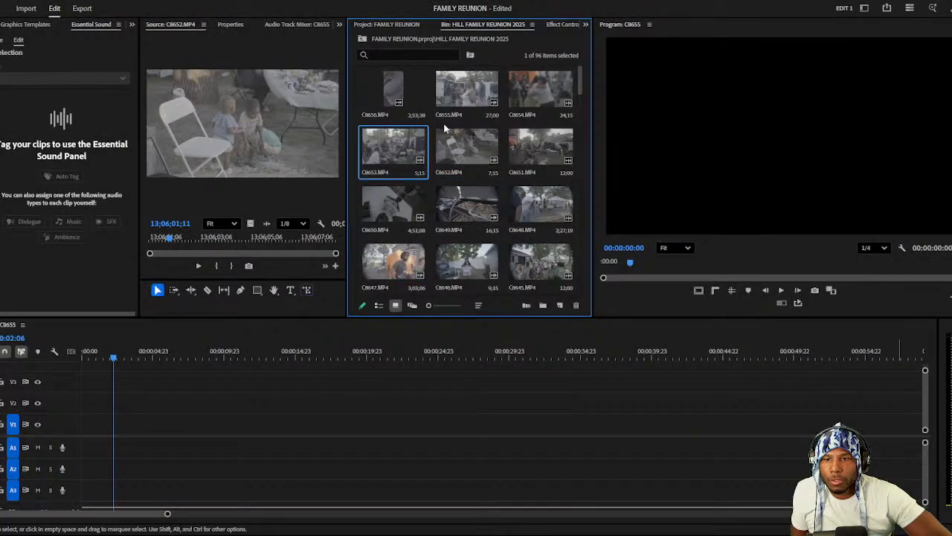
double_click(470, 95)
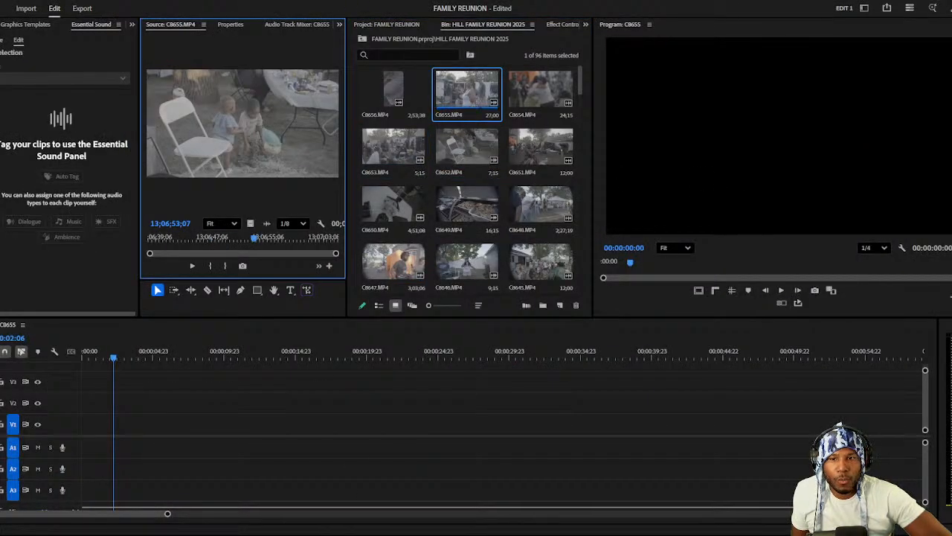
Switch to the browser, download the converted Get Down On It MP3 from Y2Mate and leave the advertising page.
click(599, 522)
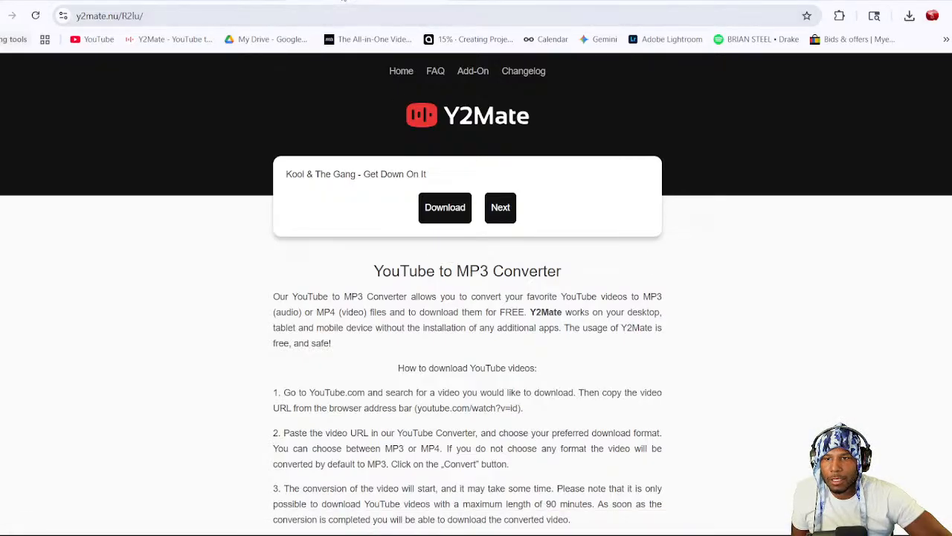
click(909, 16)
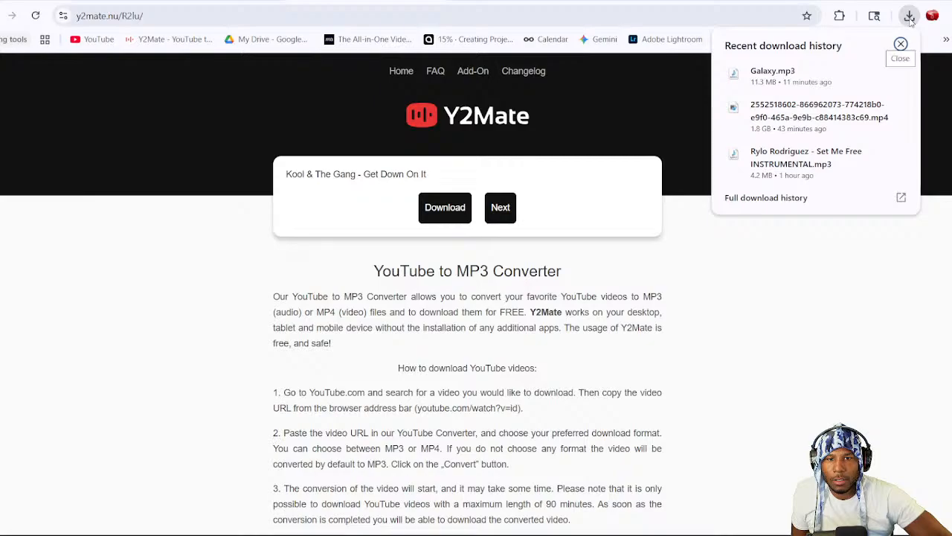
click(428, 213)
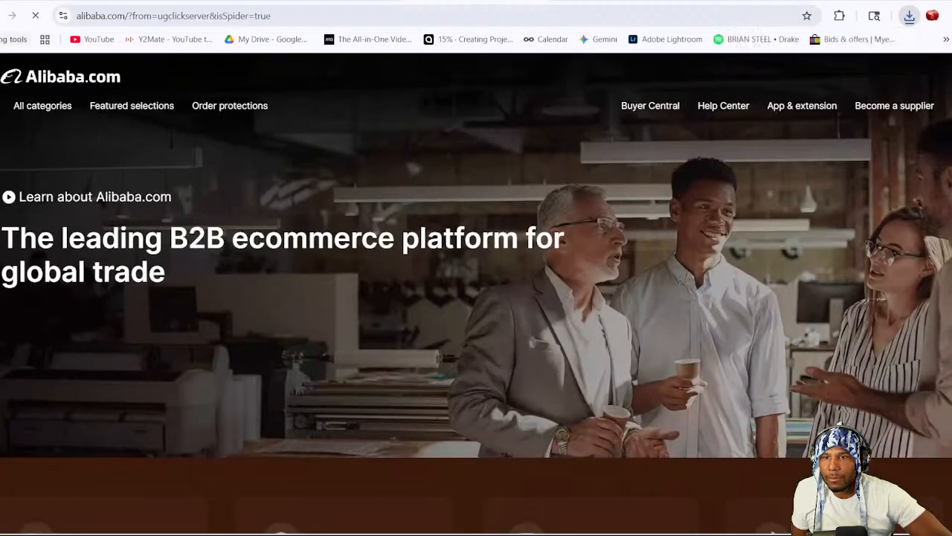
key(alt+Left)
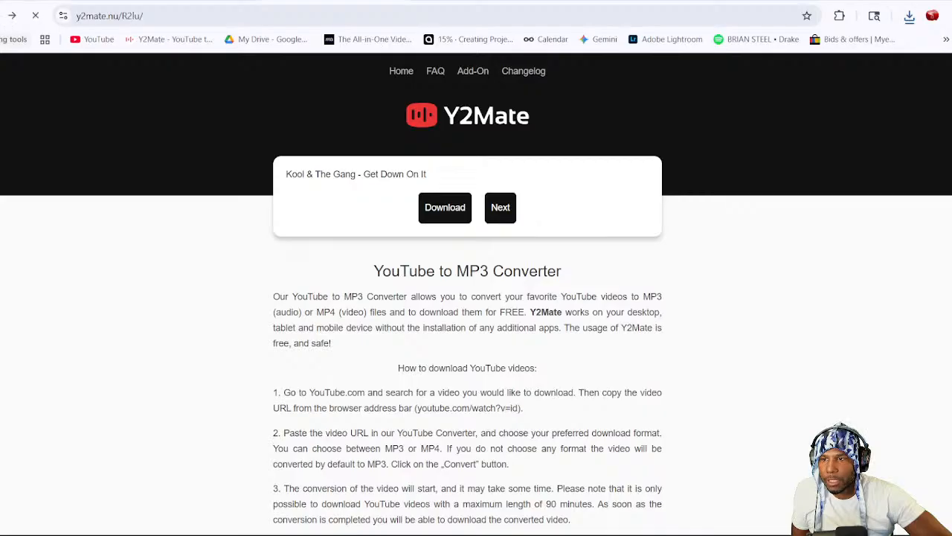
Search YouTube for "GET DOWN ON IT GOAT" and open the Philly Goats Get Off The Wall official video.
key(alt+Left)
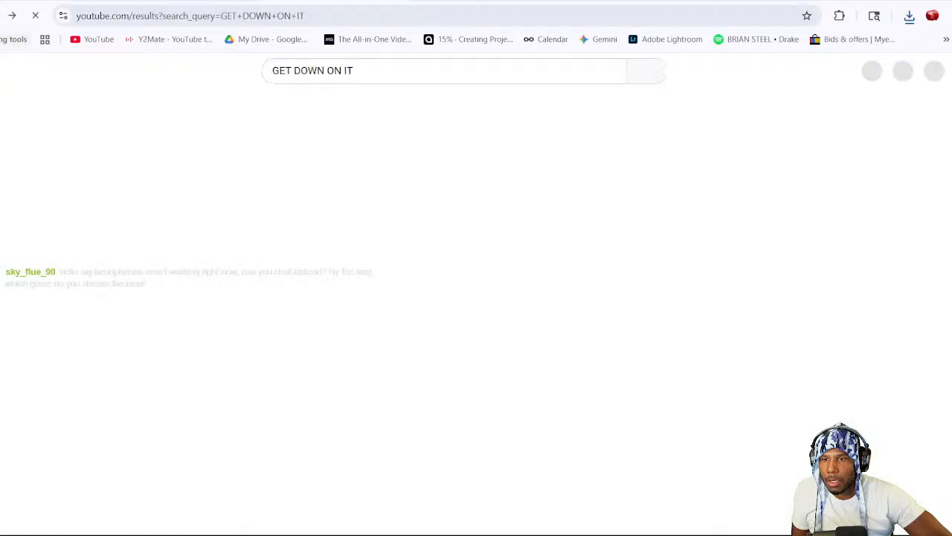
click(376, 71)
text(GO)
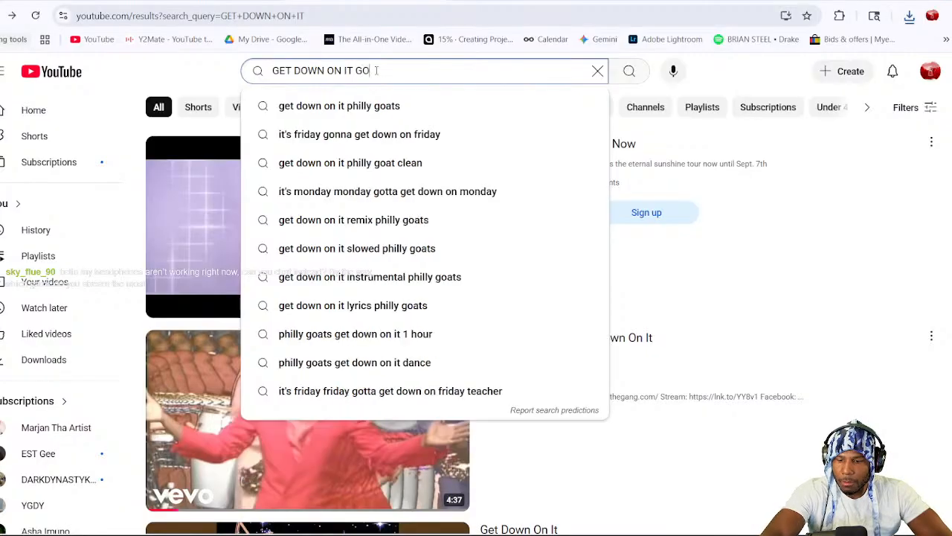
text(AT)
key(Return)
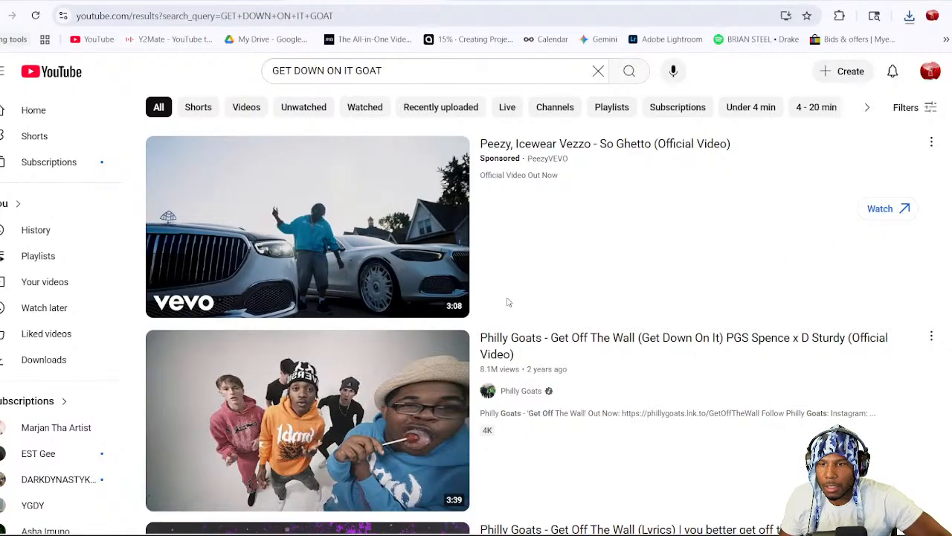
click(424, 383)
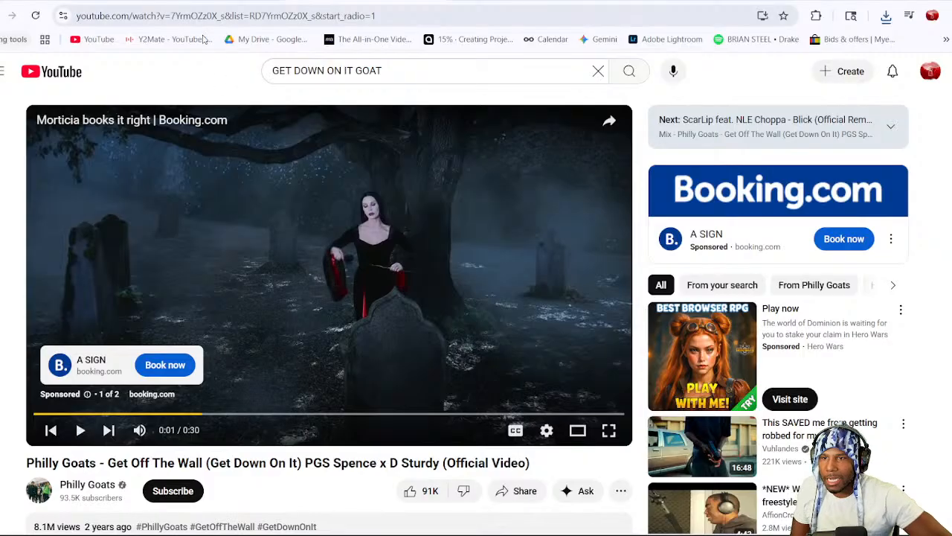
Convert the Philly Goats video's copied URL to MP3 in a new Y2Mate tab and download the file.
right_click(192, 16)
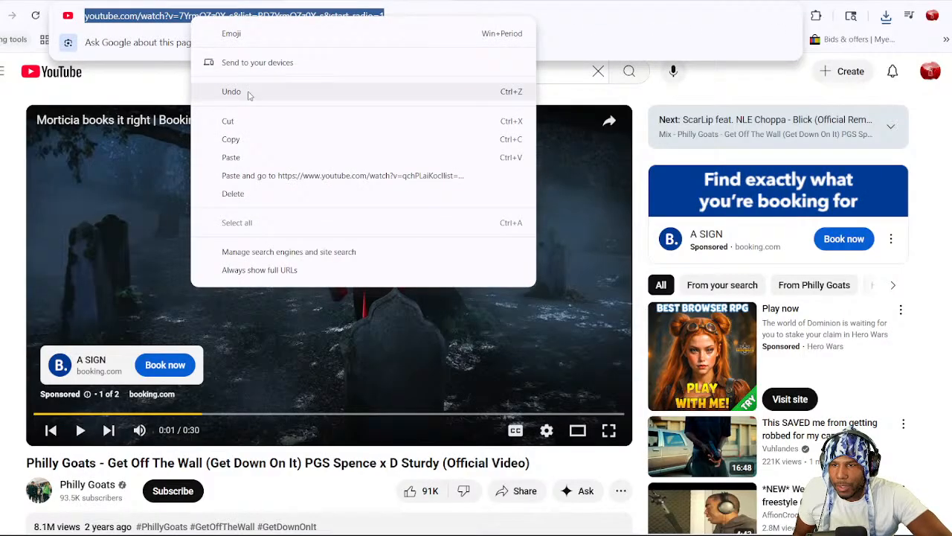
click(243, 141)
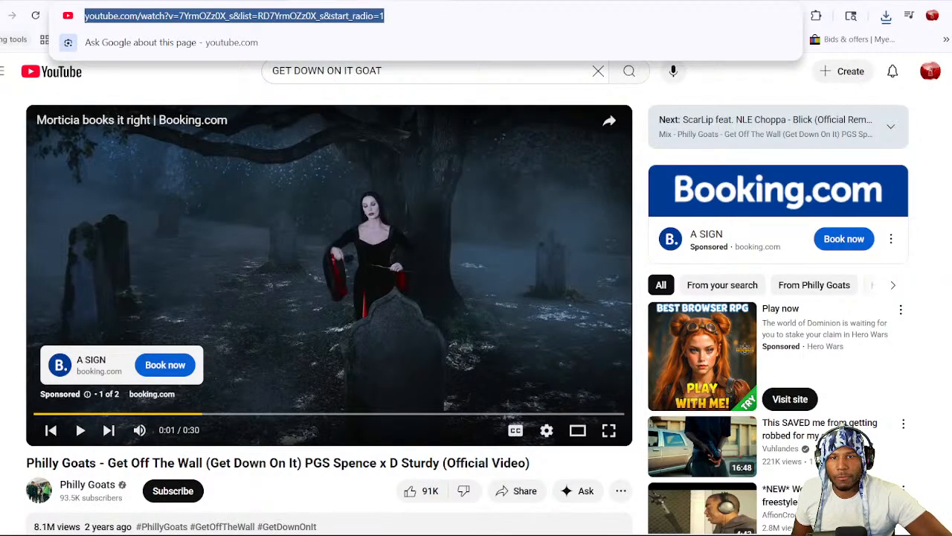
key(ctrl+t)
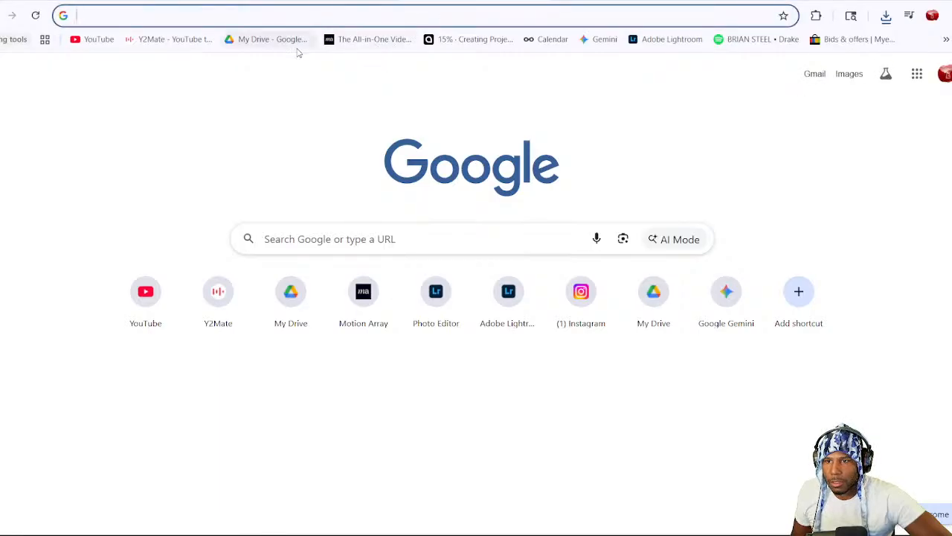
click(170, 39)
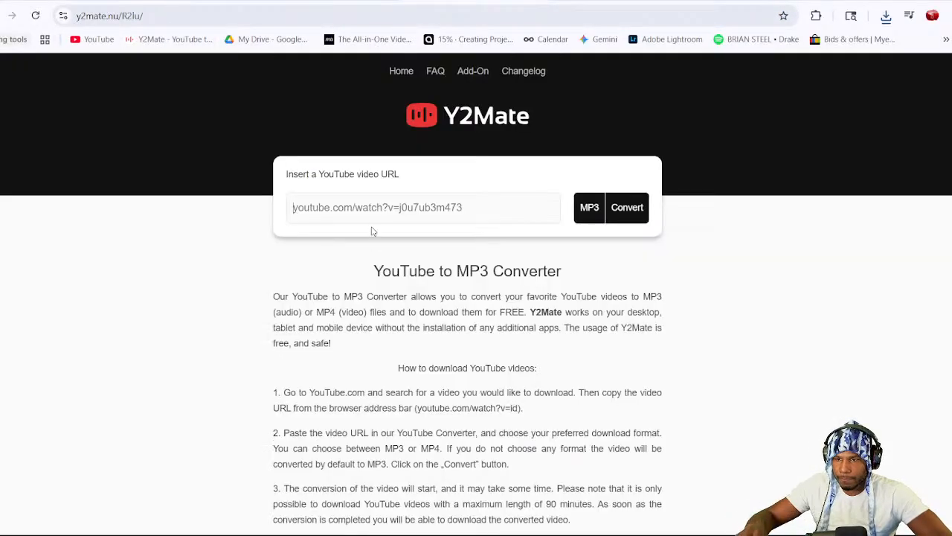
key(ctrl+v)
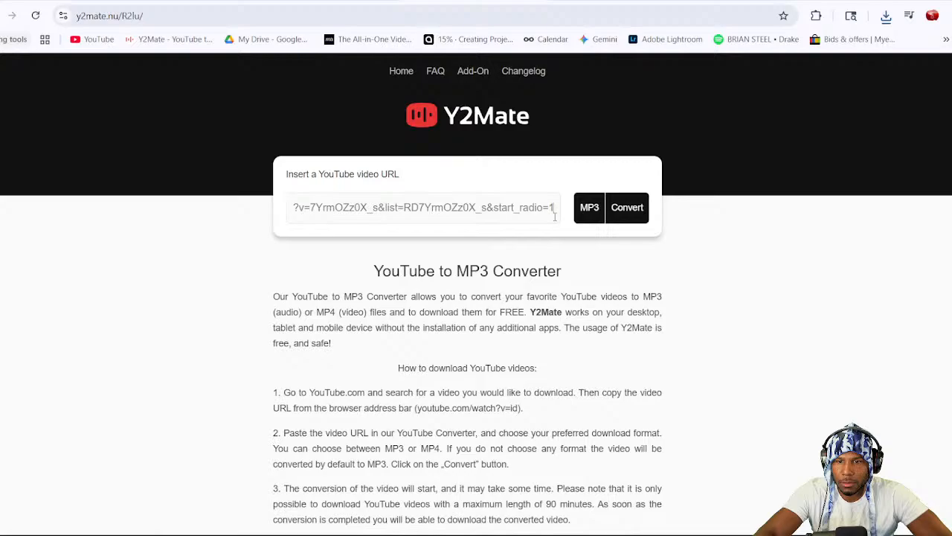
click(629, 208)
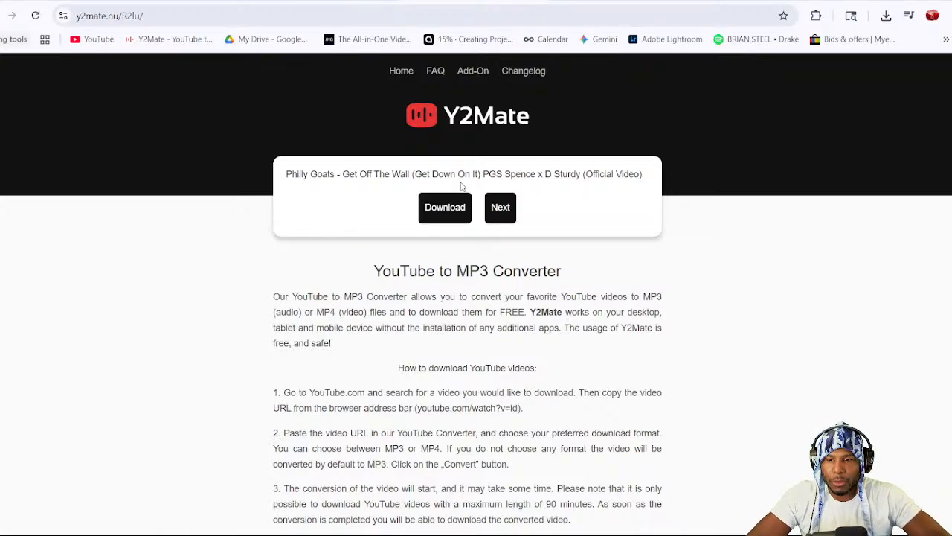
click(451, 208)
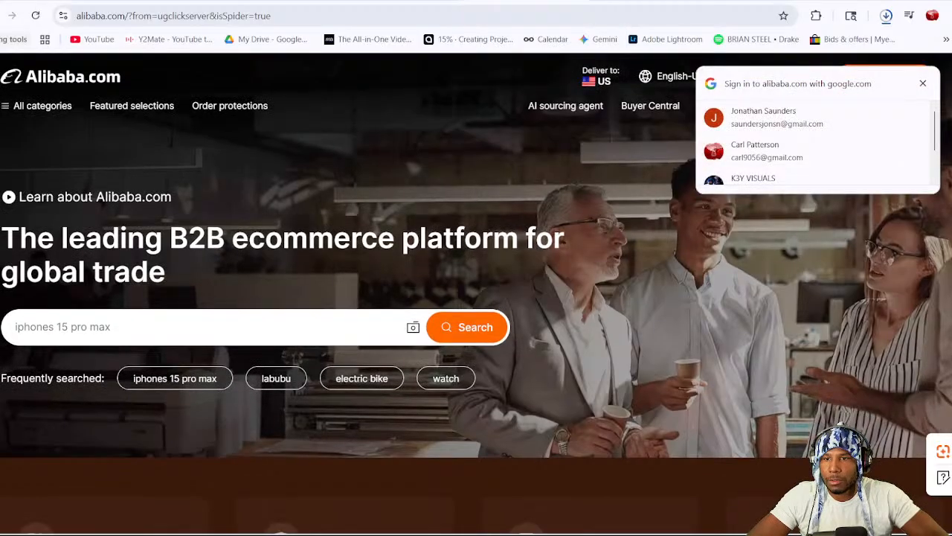
Return to Premiere Pro and import the Galaxy, Kool & The Gang and Philly Goats MP3s into the HILL FAMILY REUNION 2025 bin.
click(489, 3)
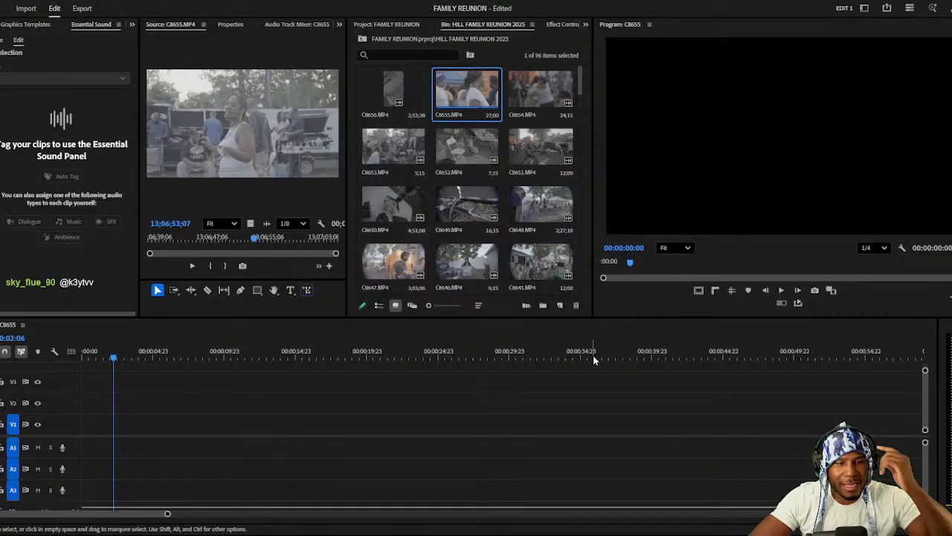
mouse_move(552, 528)
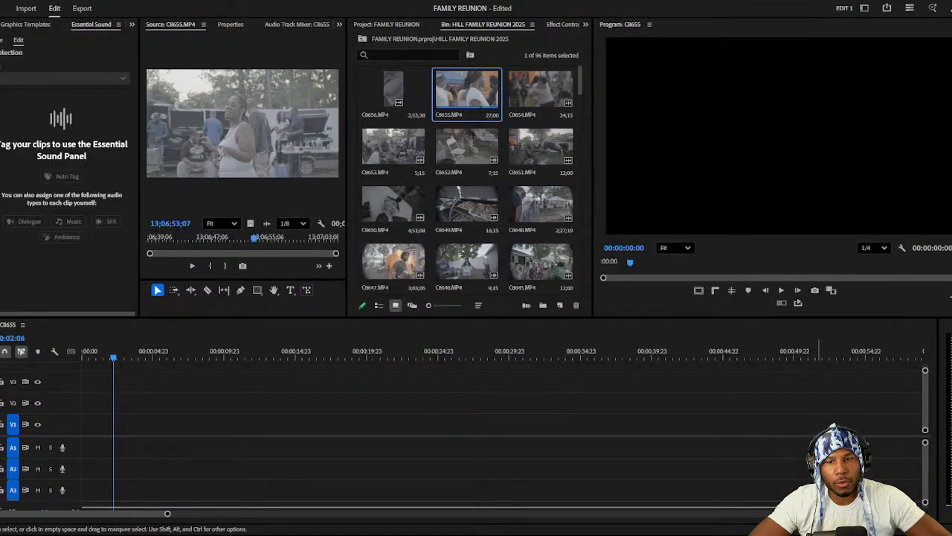
drag(770, 283, 432, 144)
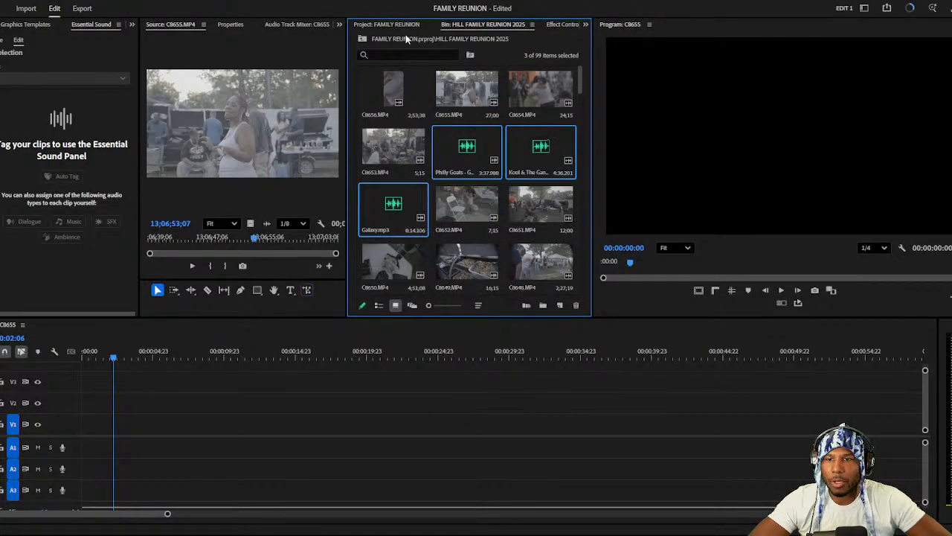
Move the three MP3s from the HILL FAMILY REUNION 2025 bin to the project's root level and reopen the bin.
click(359, 40)
double_click(409, 96)
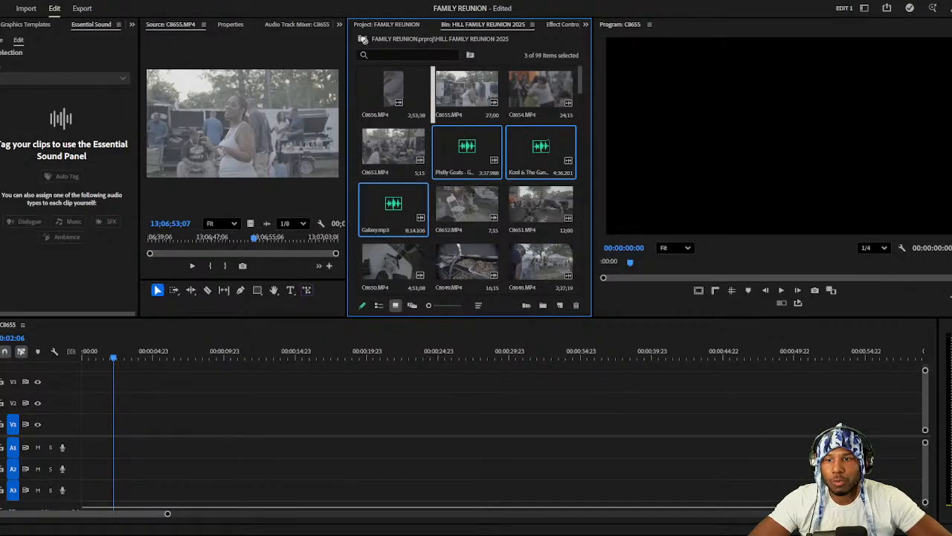
click(362, 40)
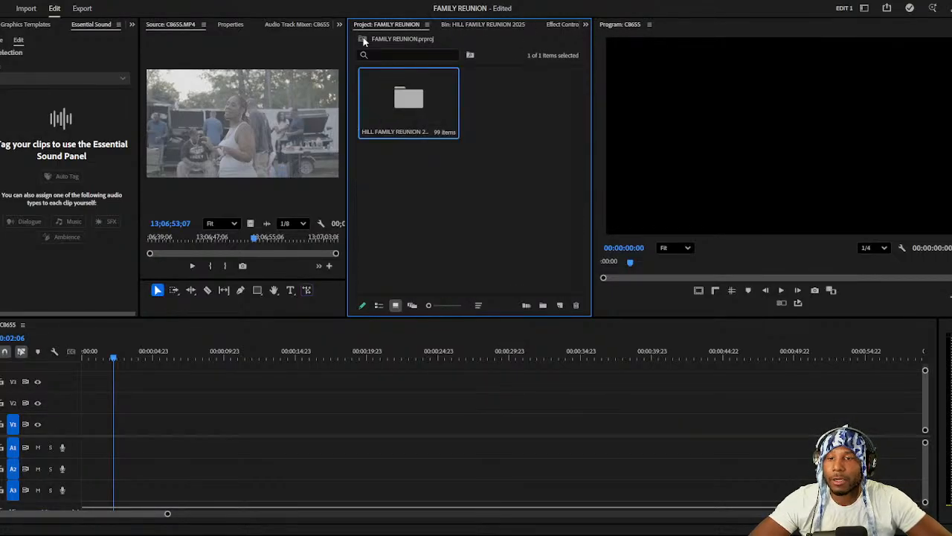
double_click(406, 87)
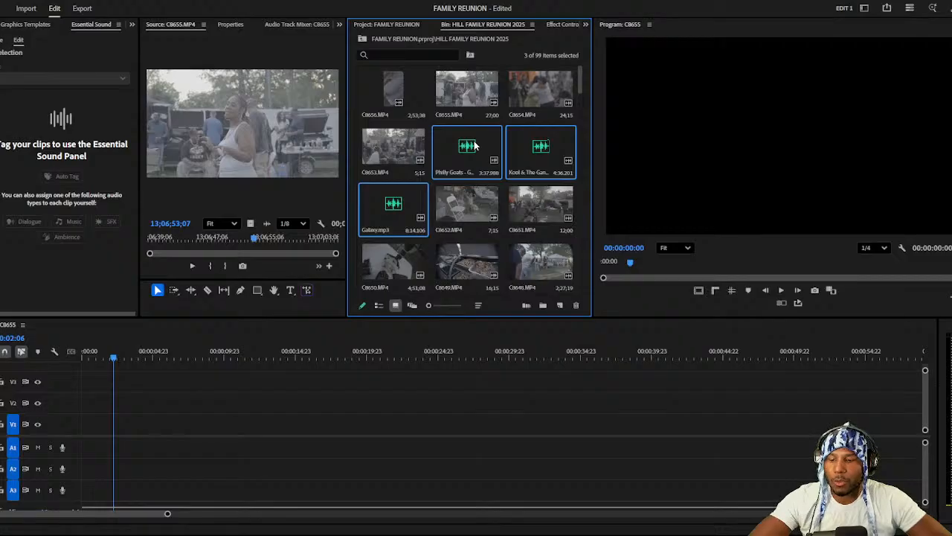
click(362, 39)
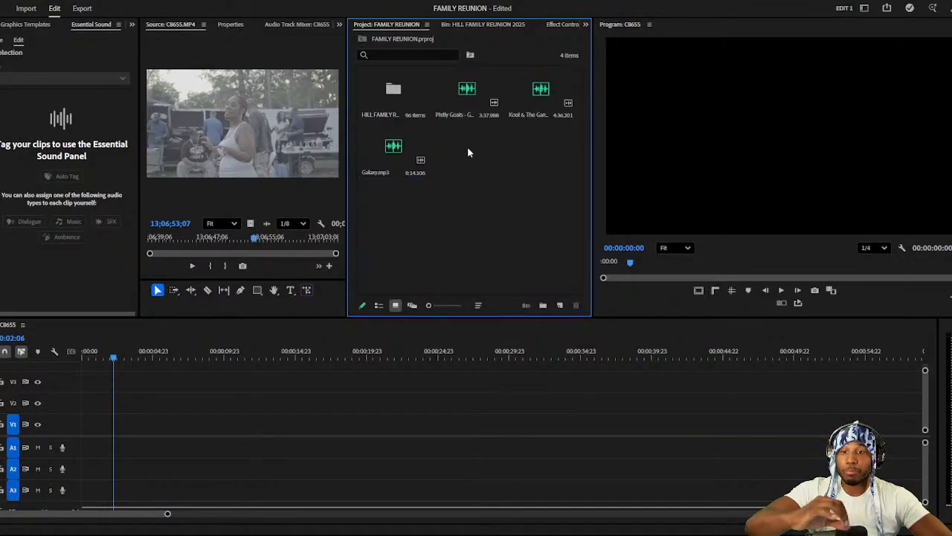
click(453, 85)
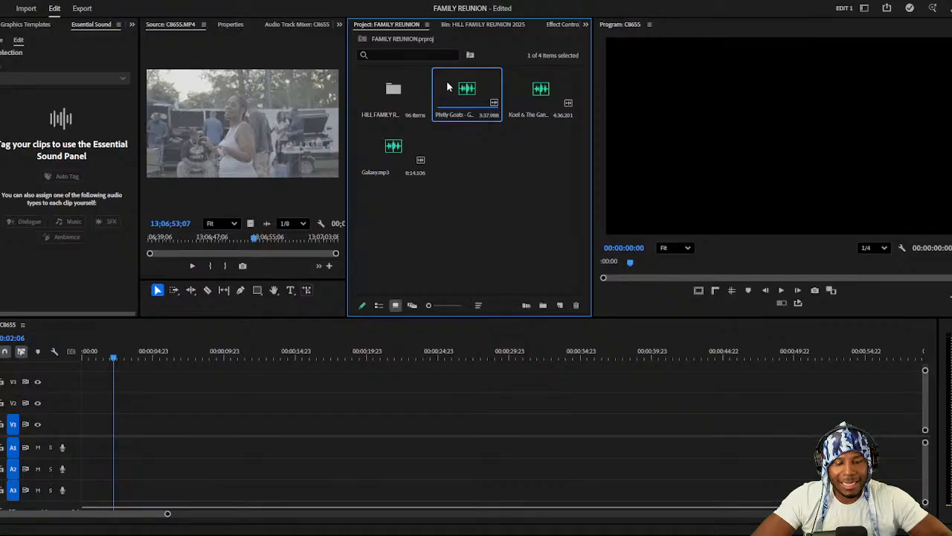
double_click(424, 88)
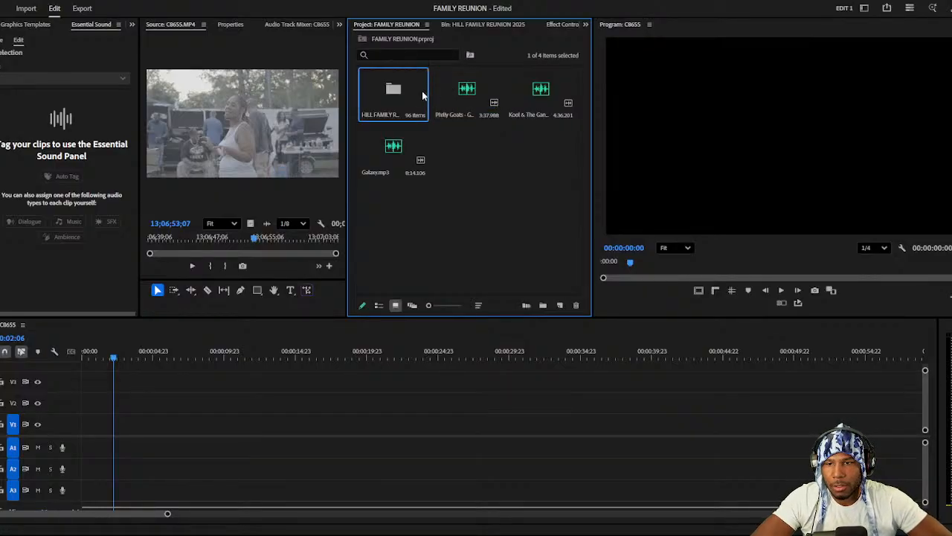
Preview clips C8654 and C8655 from the family reunion footage bin, scrubbing through C8655, and return to the project root.
click(465, 84)
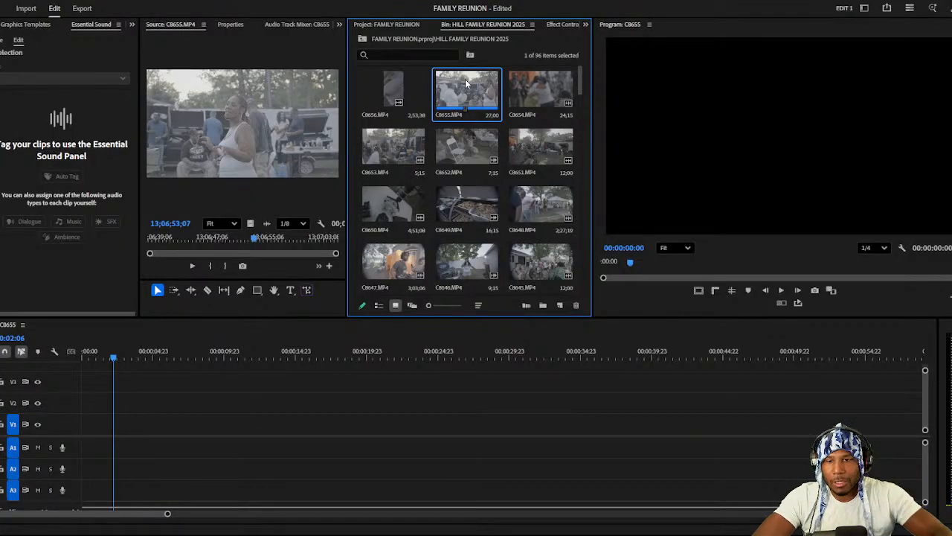
double_click(524, 88)
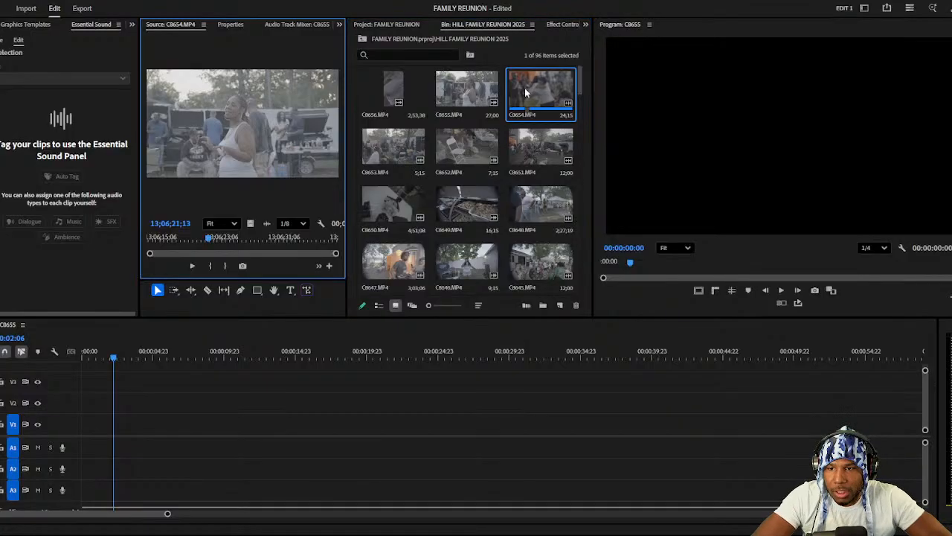
double_click(468, 86)
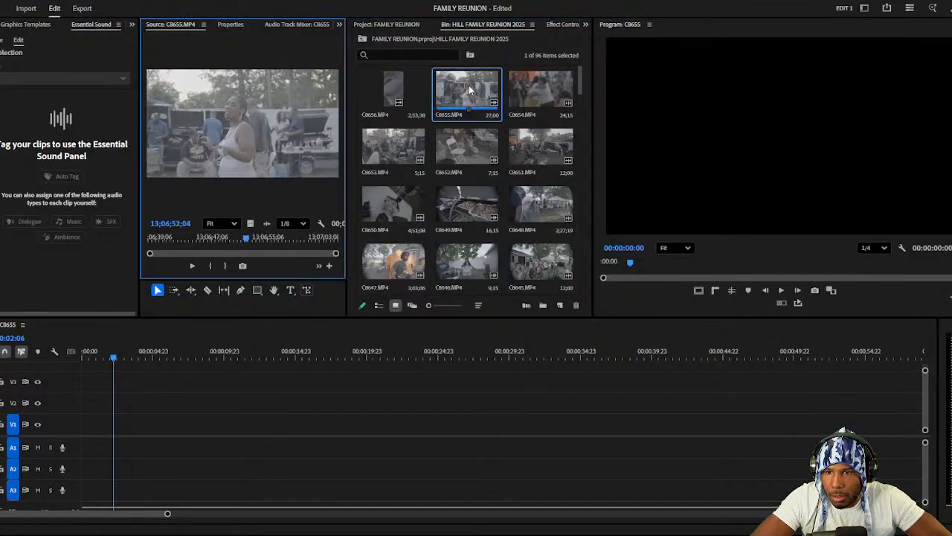
click(363, 38)
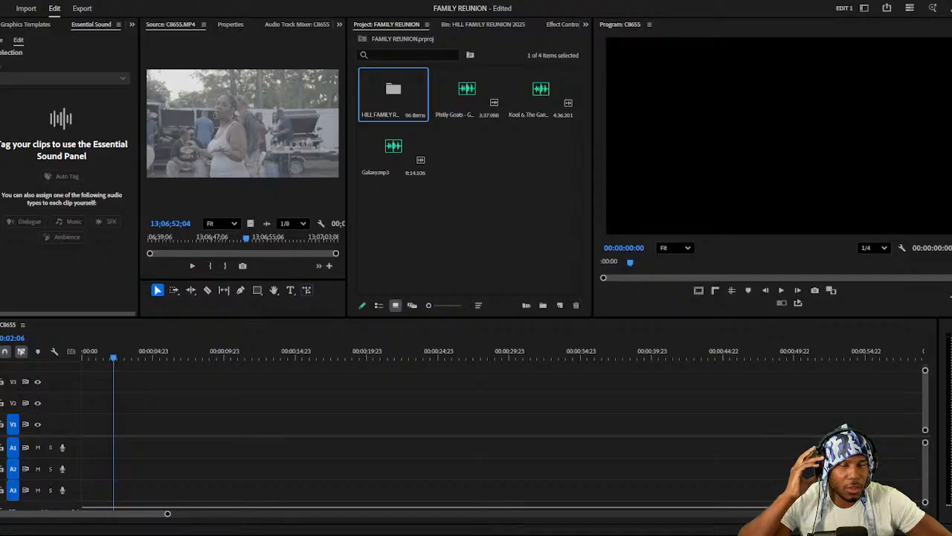
click(189, 351)
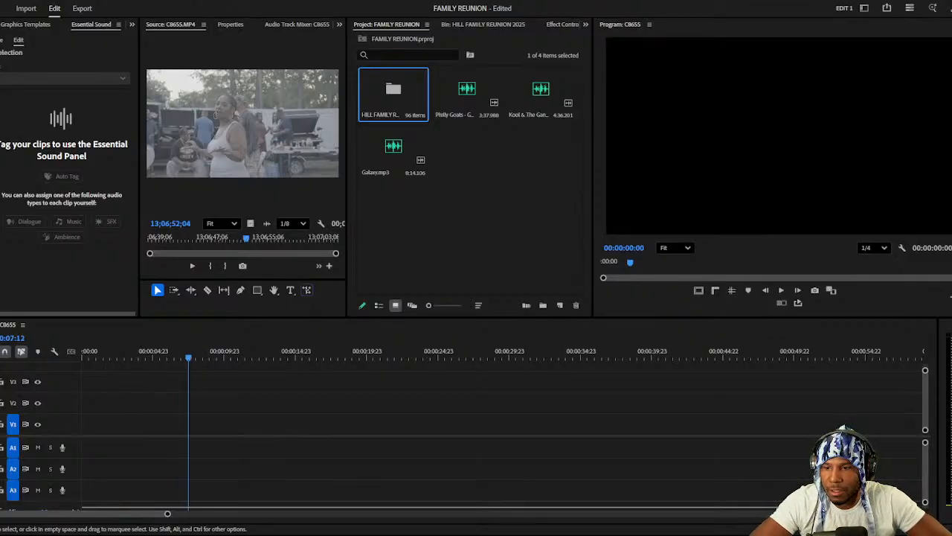
double_click(389, 85)
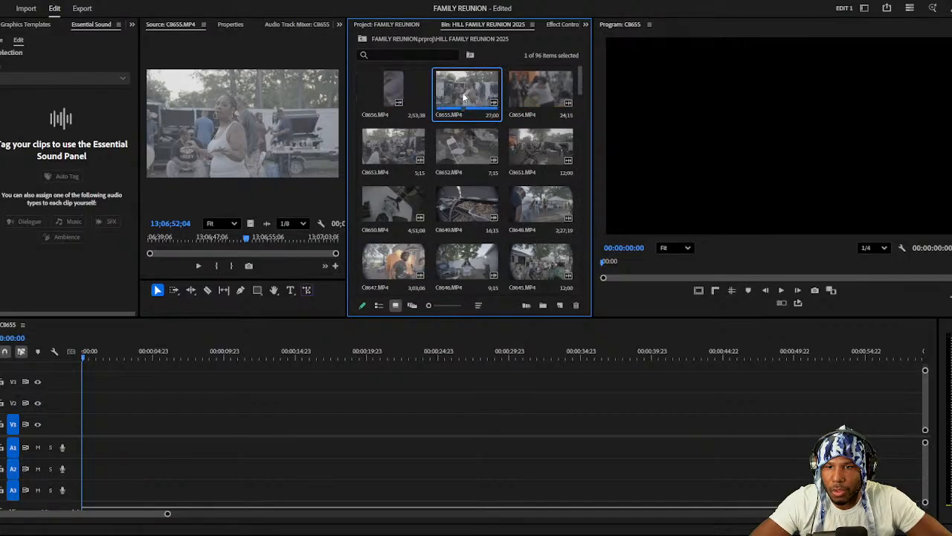
drag(196, 239, 182, 241)
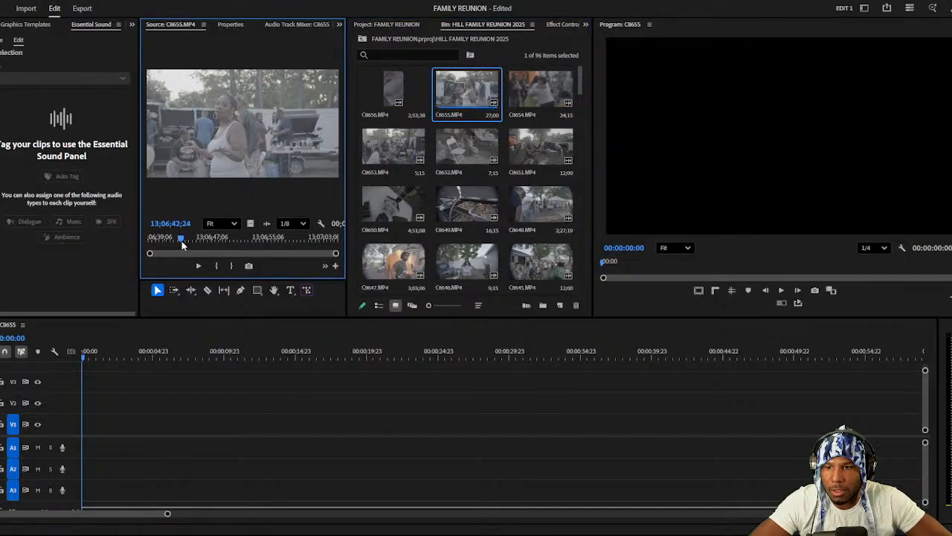
click(369, 37)
Open Kool & The Gang - Get Down On It.mp3 as the source and play its opening seconds.
click(480, 100)
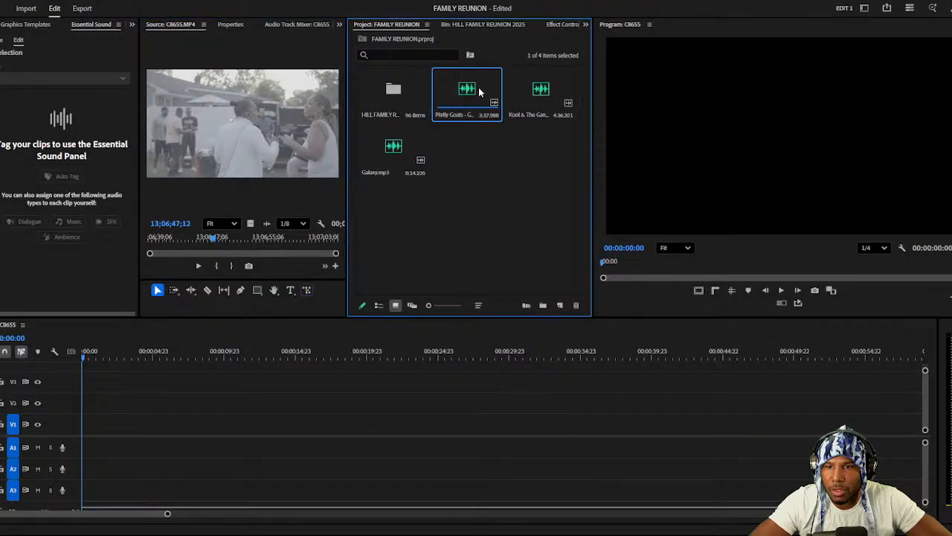
double_click(514, 91)
key(space)
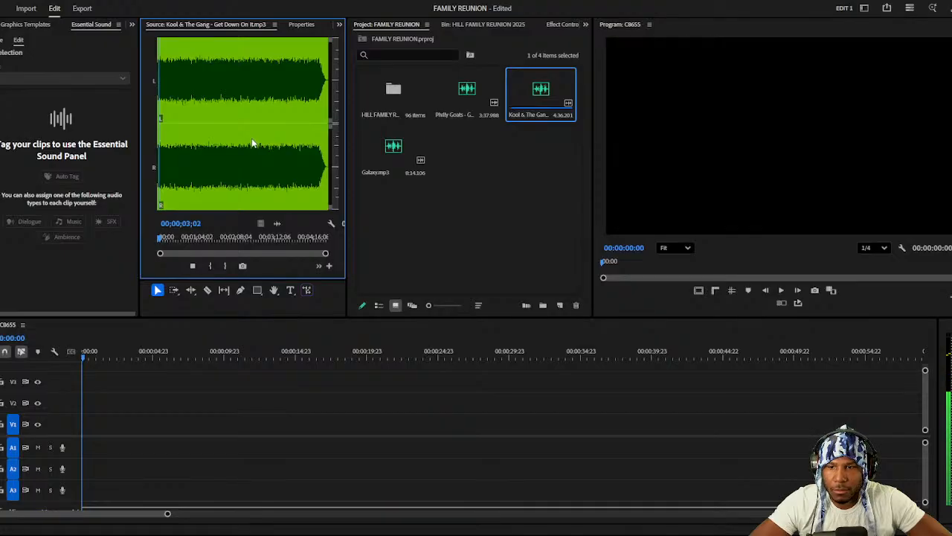
key(space)
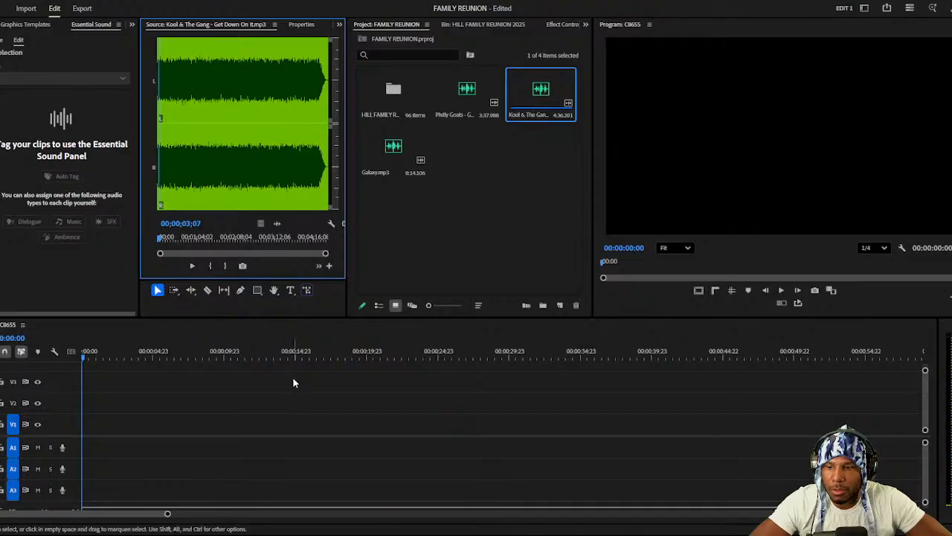
Set the audio hardware's default output to Speakers (RODE NT-USB) and apply the preferences.
click(282, 431)
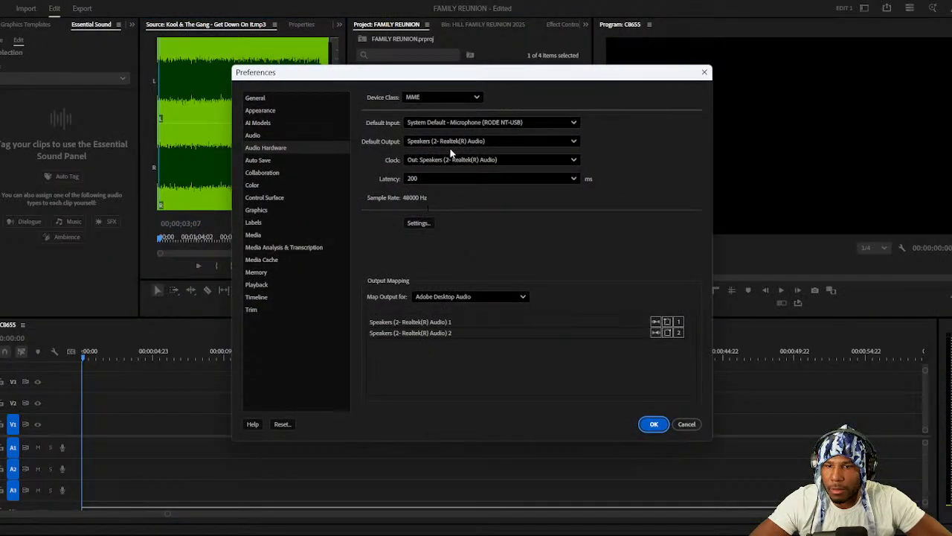
click(450, 142)
click(448, 189)
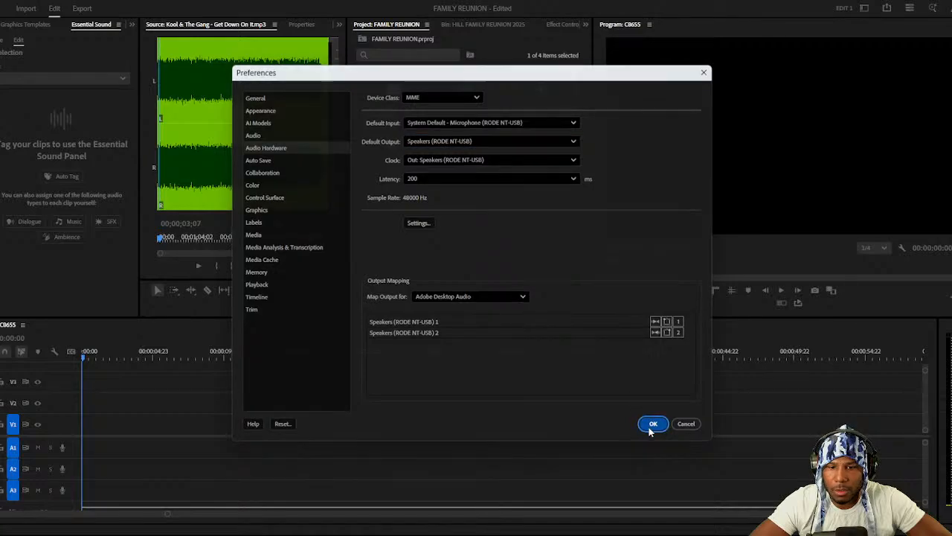
click(653, 423)
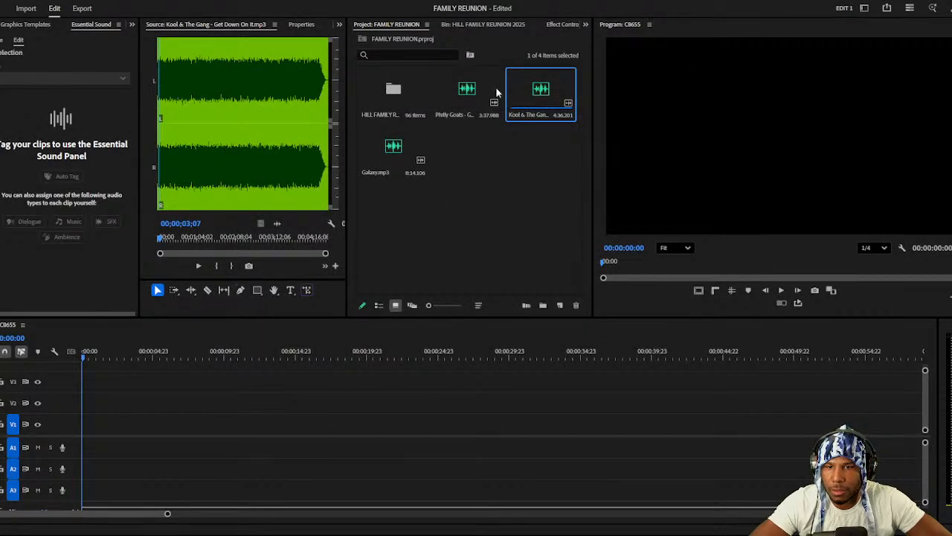
Listen to the Get Down On It track again as the source up to about 12 seconds.
double_click(541, 89)
key(space)
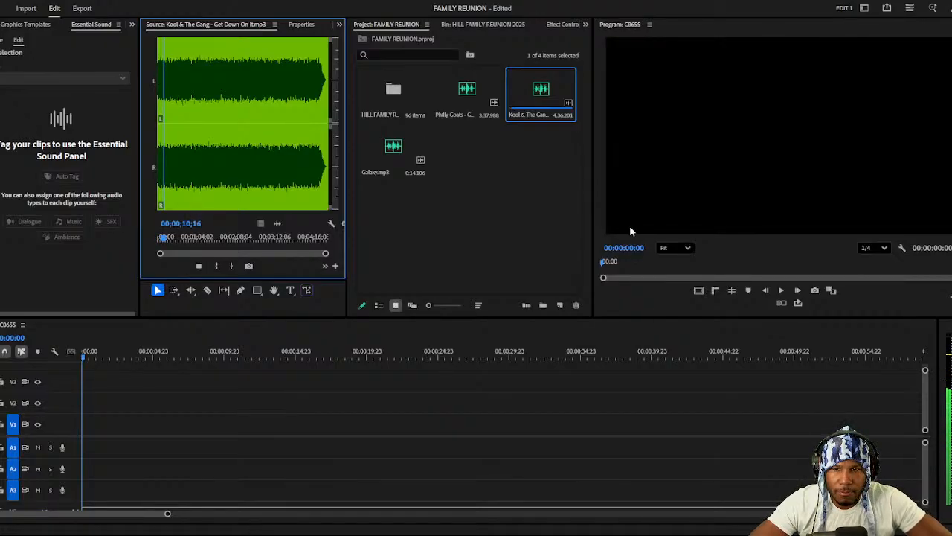
key(space)
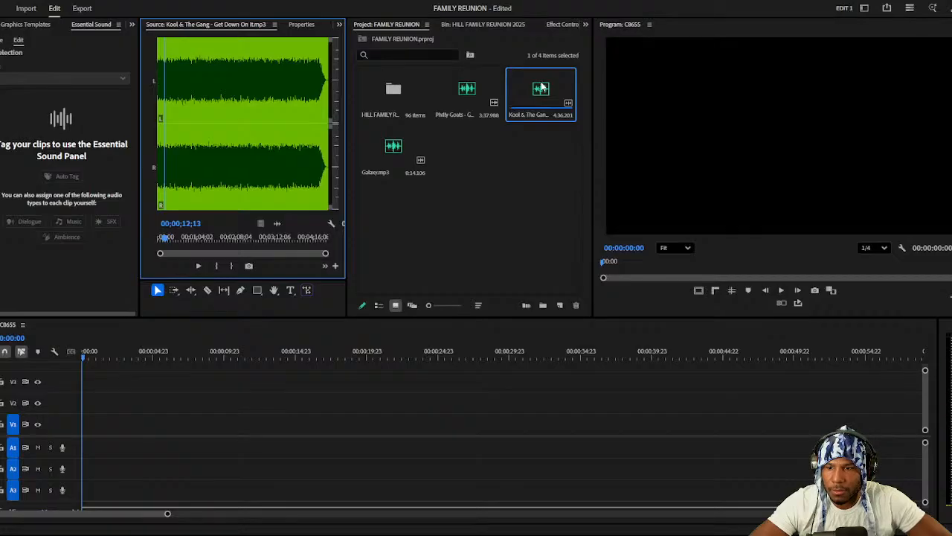
Place the Get Down On It track on A1 at the sequence start and ripple trim its first 15 frames.
drag(545, 88, 80, 455)
drag(102, 357, 91, 372)
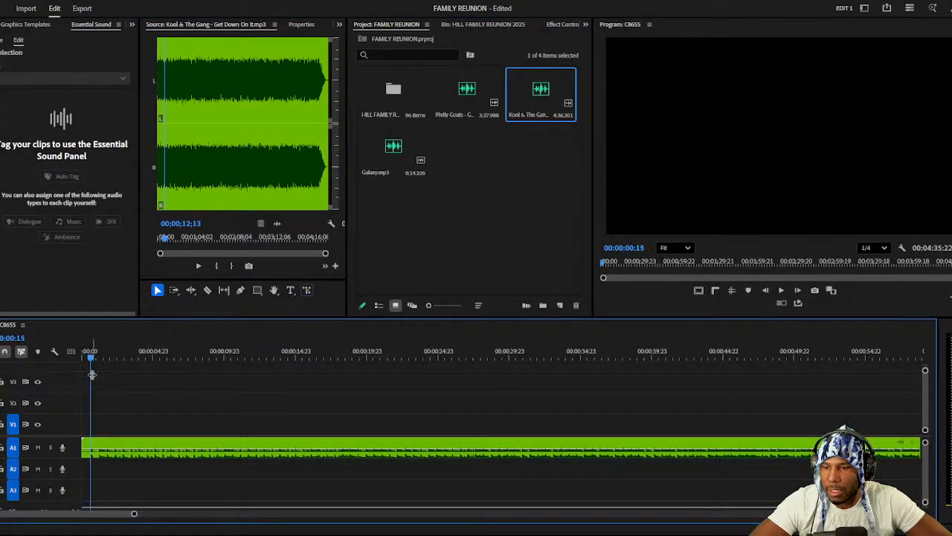
click(89, 359)
drag(89, 353, 92, 359)
key(Home)
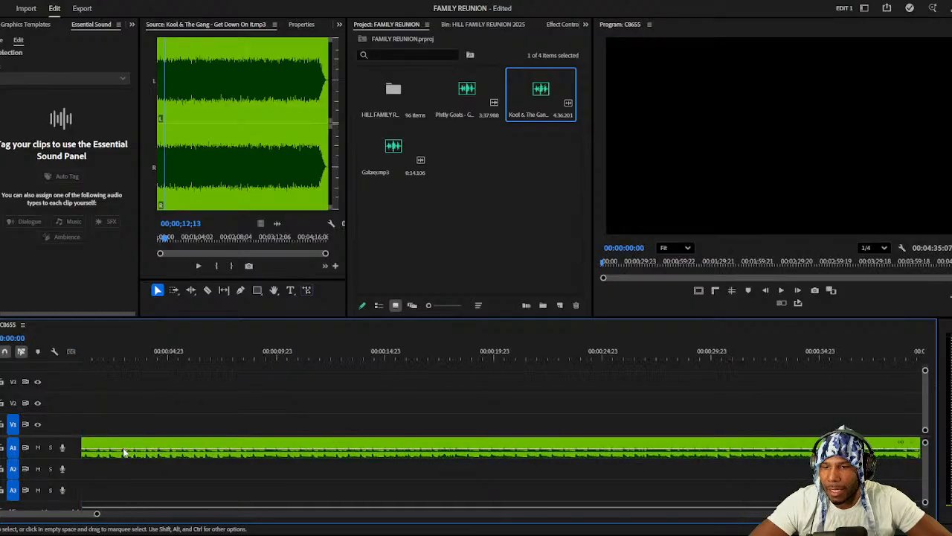
Ripple trim a further 11 frames off the beginning of the song on A1, with the footage bin open.
key(minus)
double_click(405, 96)
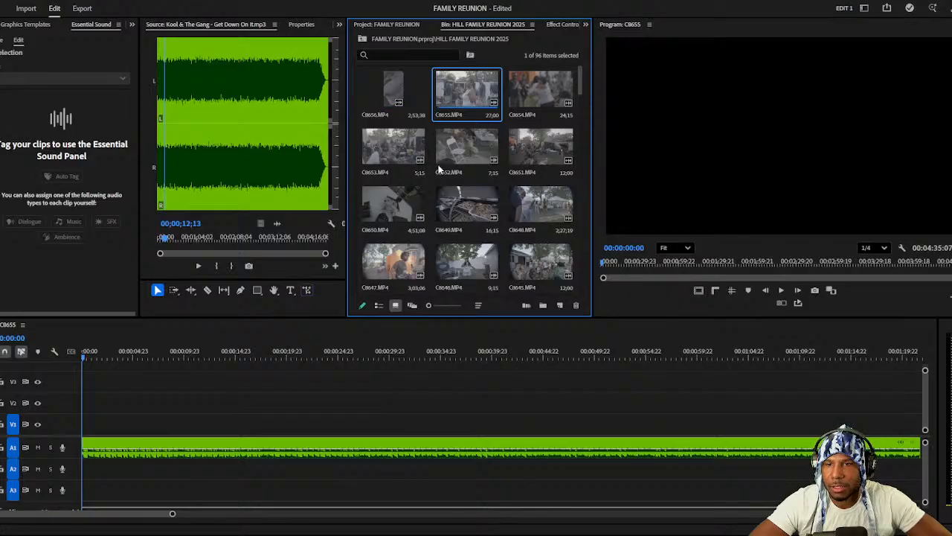
key(minus)
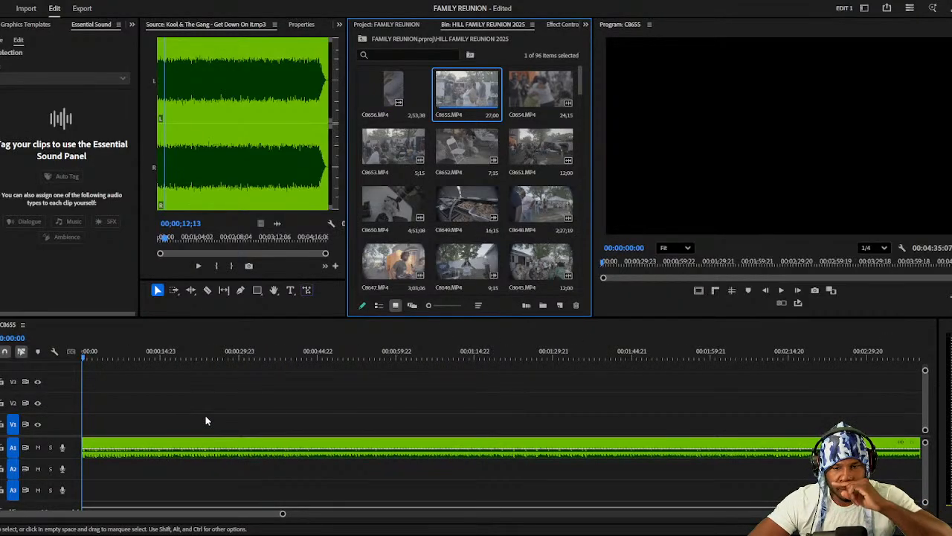
scroll(190, 416, up, 5)
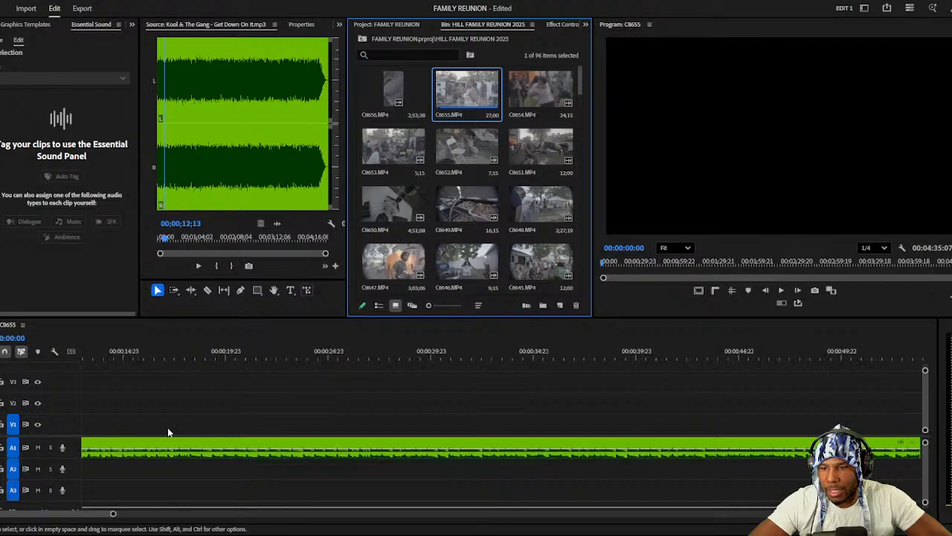
scroll(154, 380, down, 3)
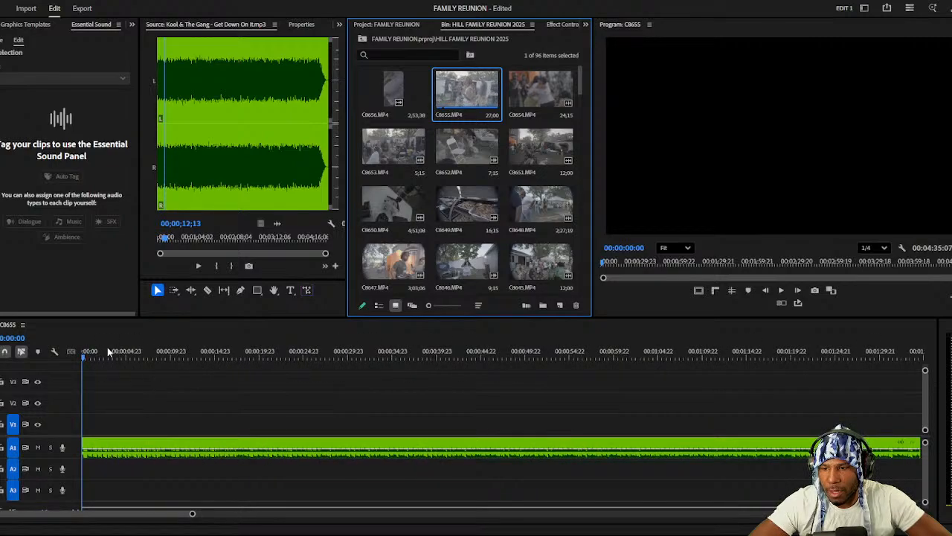
click(89, 354)
click(87, 355)
scroll(93, 362, up, 3)
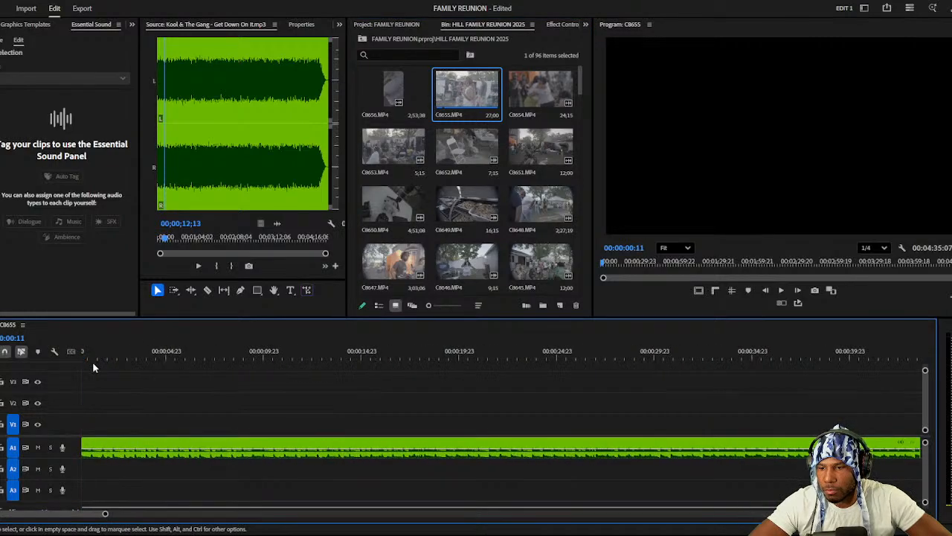
Play the song's opening seconds from the sequence start twice to check where the music begins.
key(space)
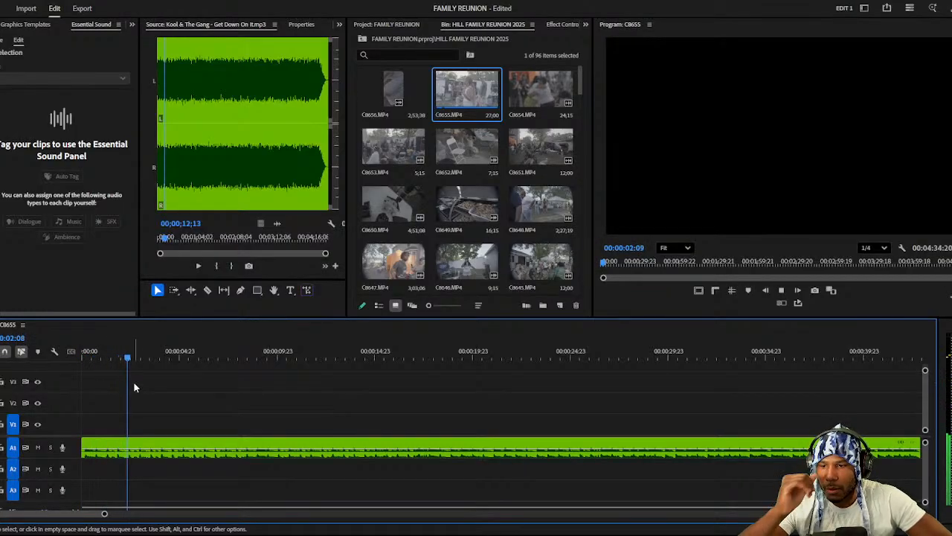
key(space)
key(Home)
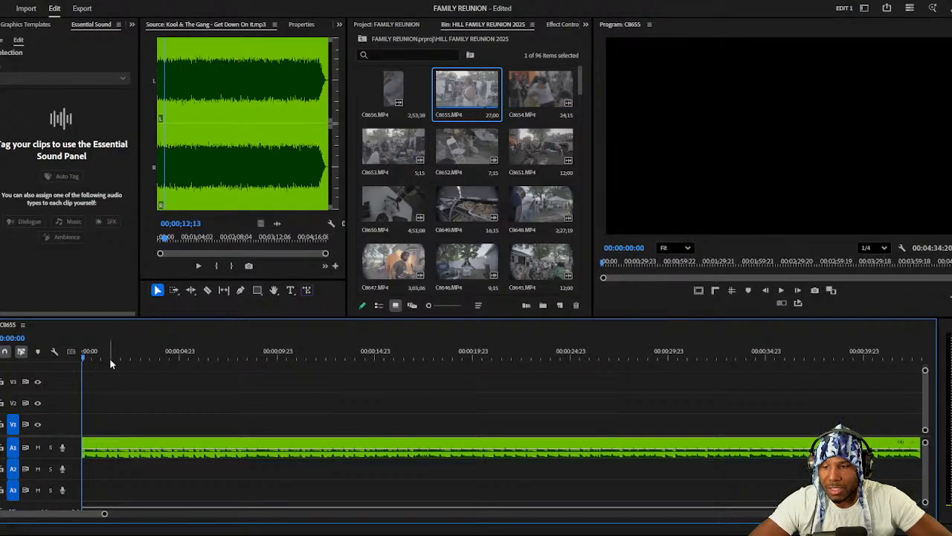
key(space)
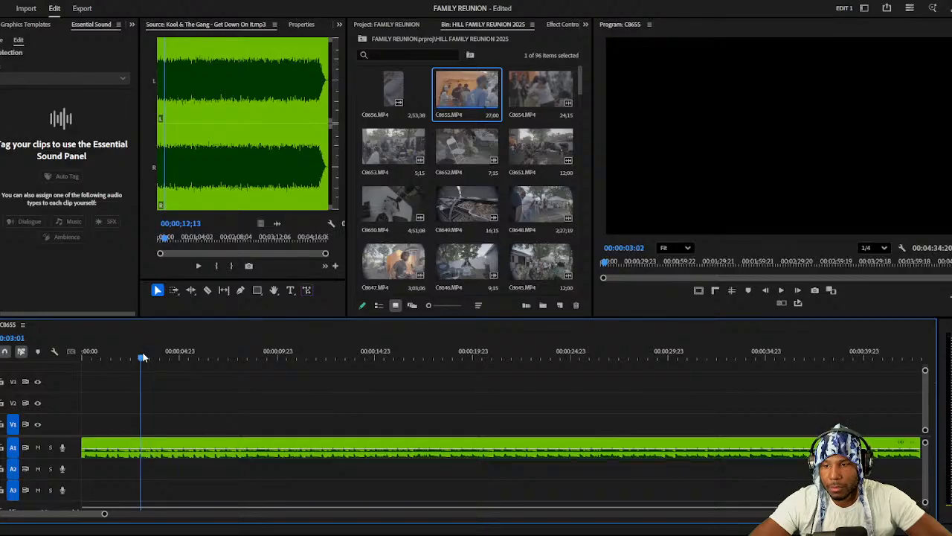
key(space)
Open clip C8652 from the footage bin as the source and scrub through it.
double_click(448, 144)
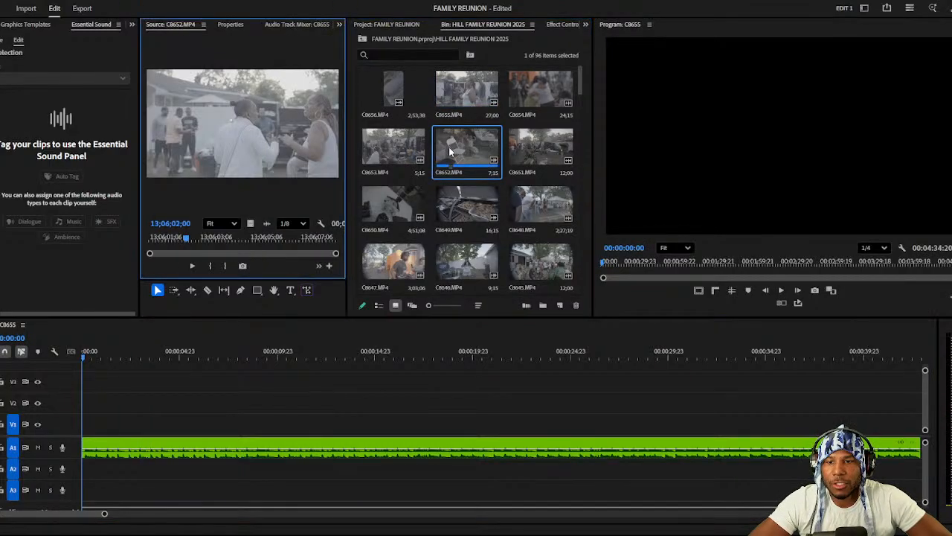
click(237, 240)
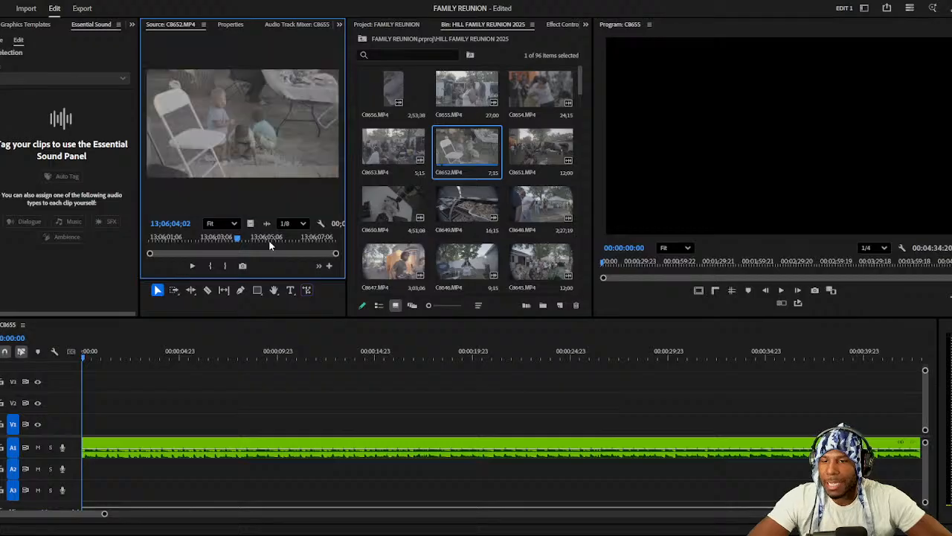
click(272, 239)
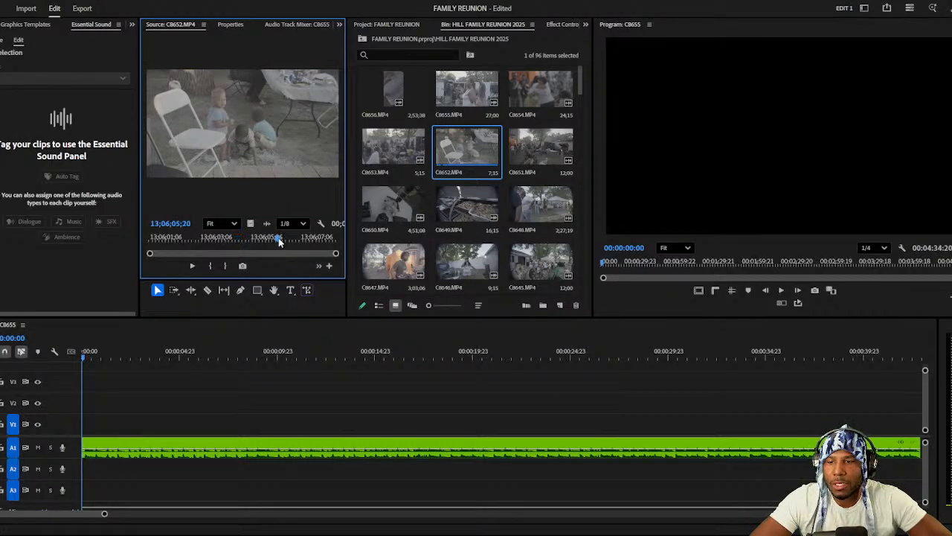
Replay the song's opening beats from the sequence start and ripple trim another three frames off its beginning.
drag(112, 357, 82, 360)
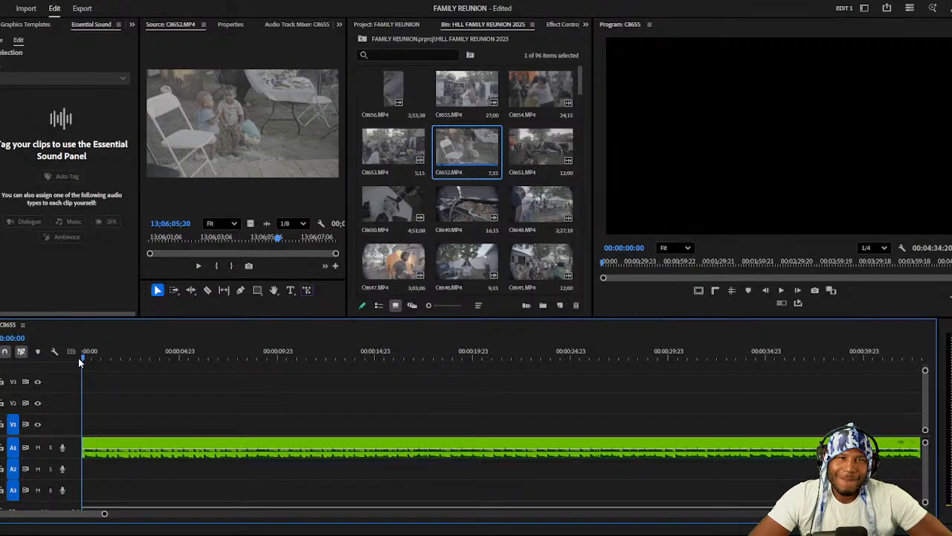
key(space)
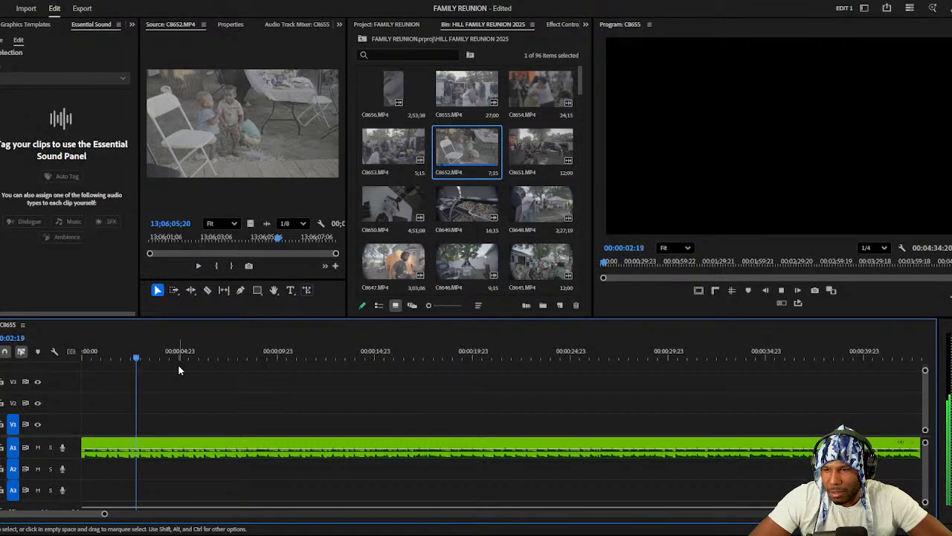
click(81, 356)
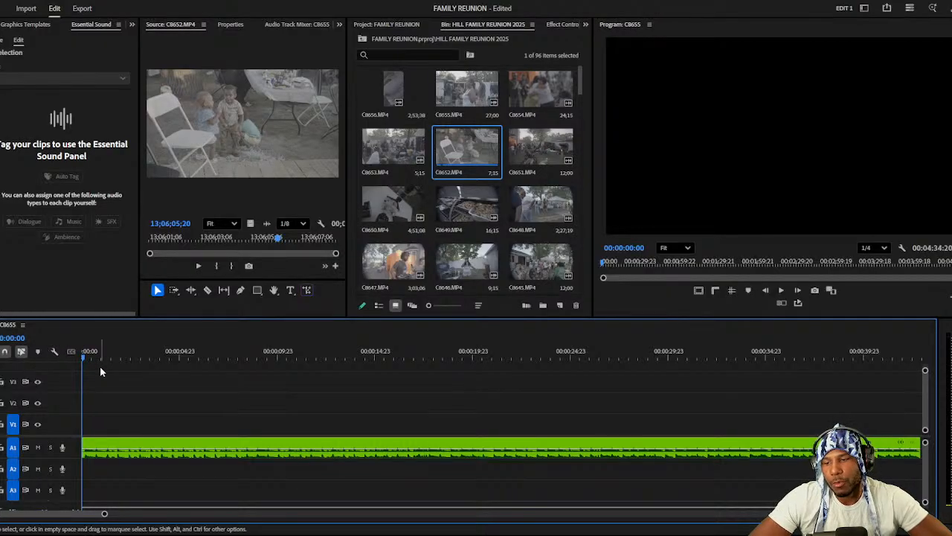
key(space)
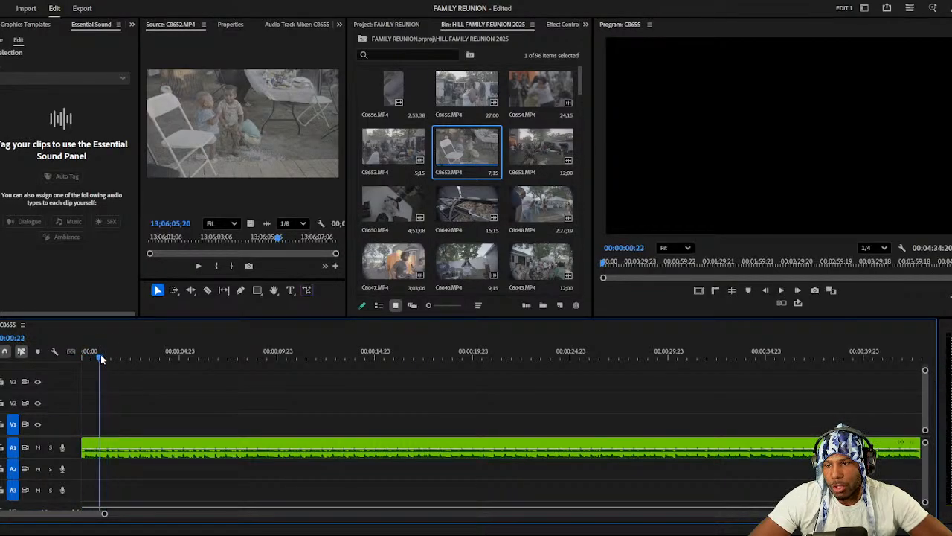
click(82, 355)
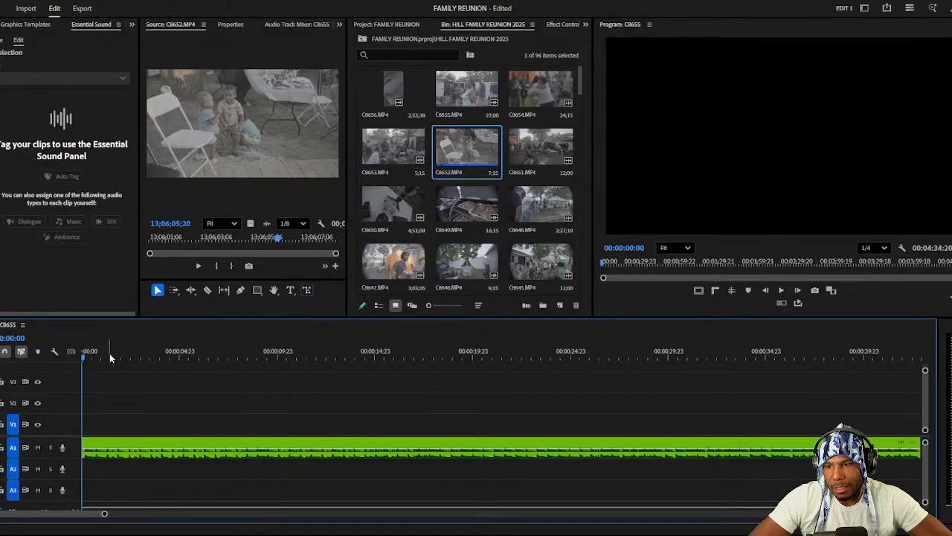
key(space)
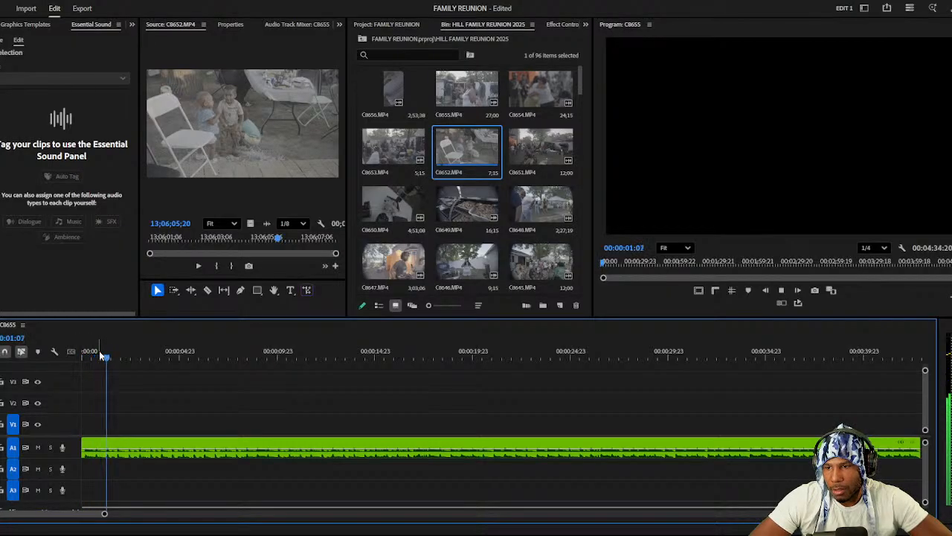
drag(98, 356, 82, 356)
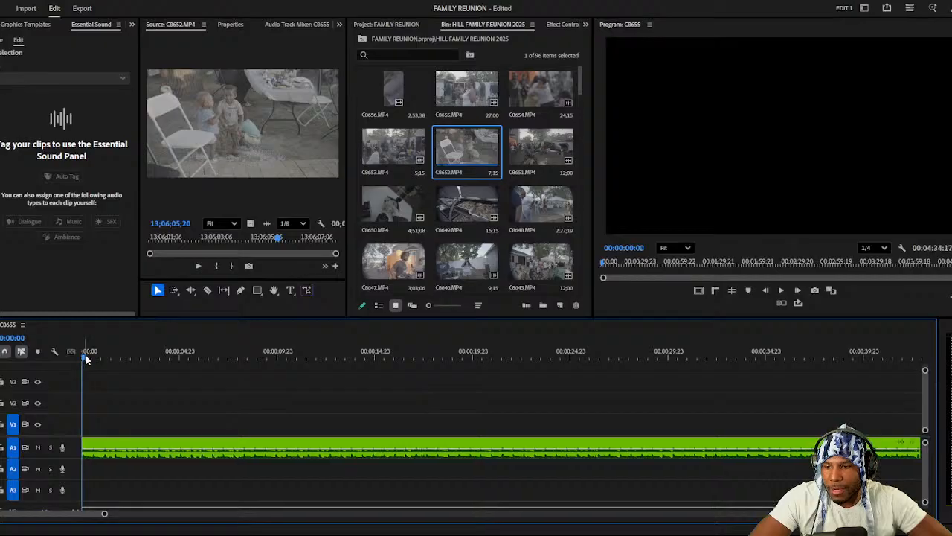
Open clips C8651 and C8649 from the footage bin as the source and scrub through each.
double_click(525, 154)
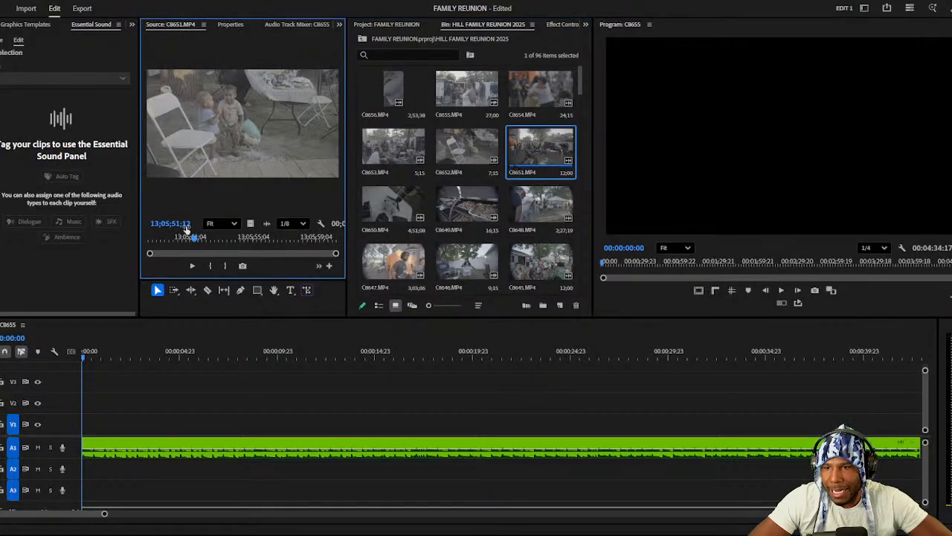
drag(177, 240, 282, 242)
double_click(467, 204)
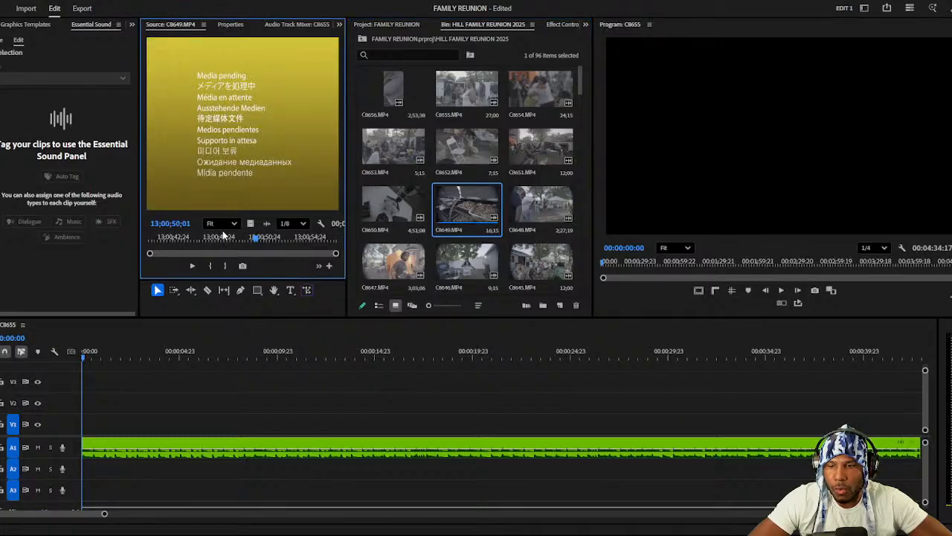
click(172, 243)
drag(173, 242, 203, 243)
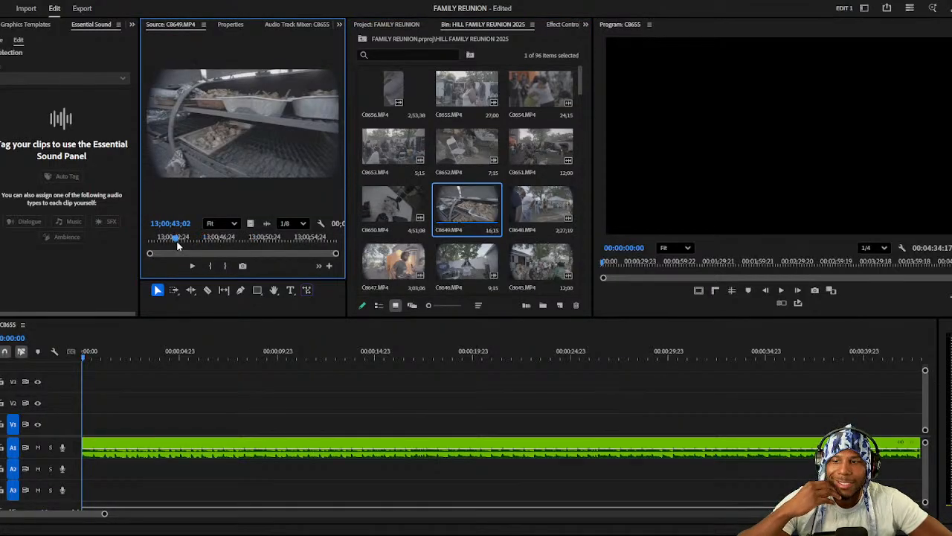
Open clip C8655 as the source at 13;06;41;16 and play the song from the sequence start.
double_click(469, 84)
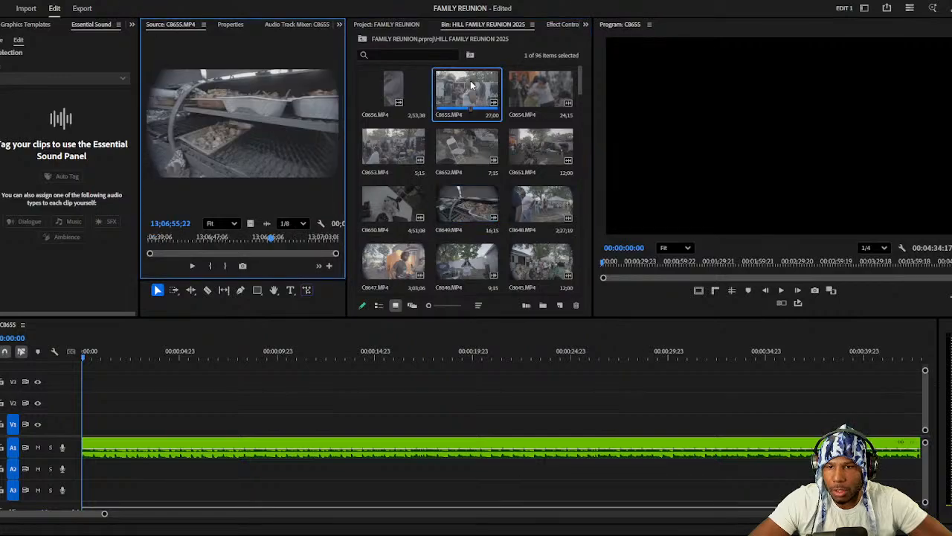
click(173, 240)
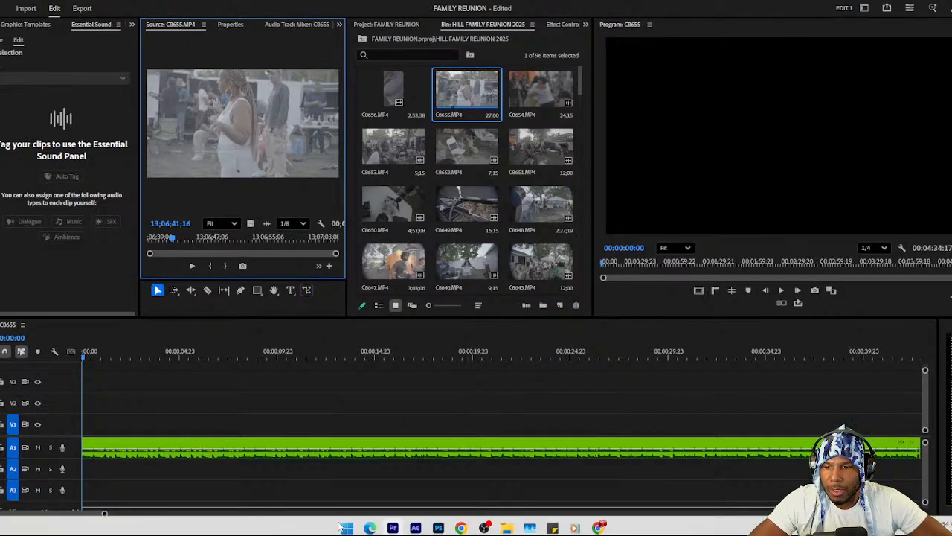
key(space)
click(134, 406)
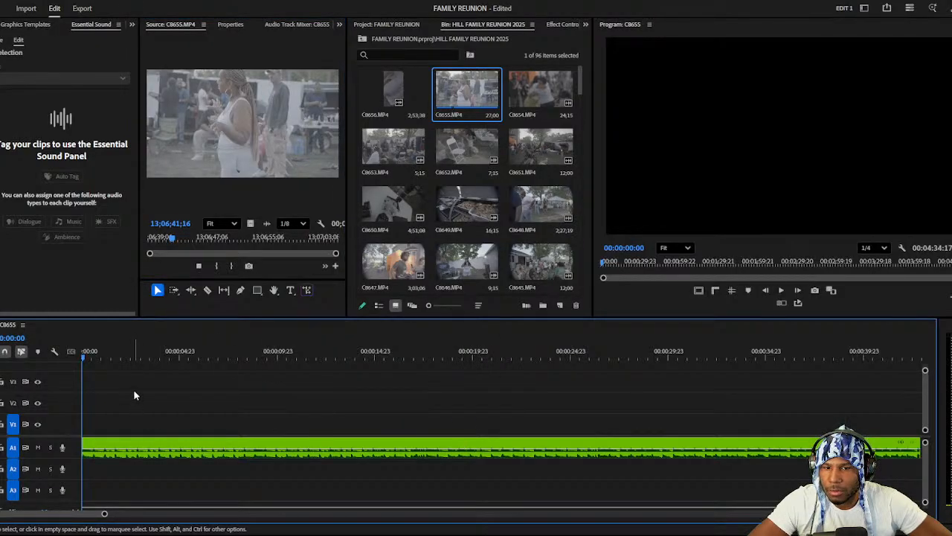
key(space)
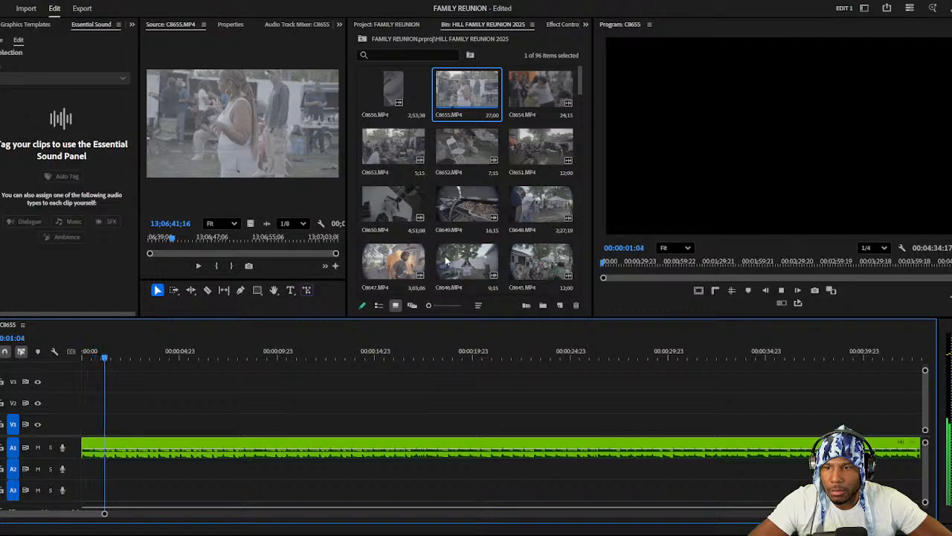
Set both the playback resolution and the paused resolution of the Program monitor to 1/8.
click(874, 248)
click(872, 304)
click(874, 248)
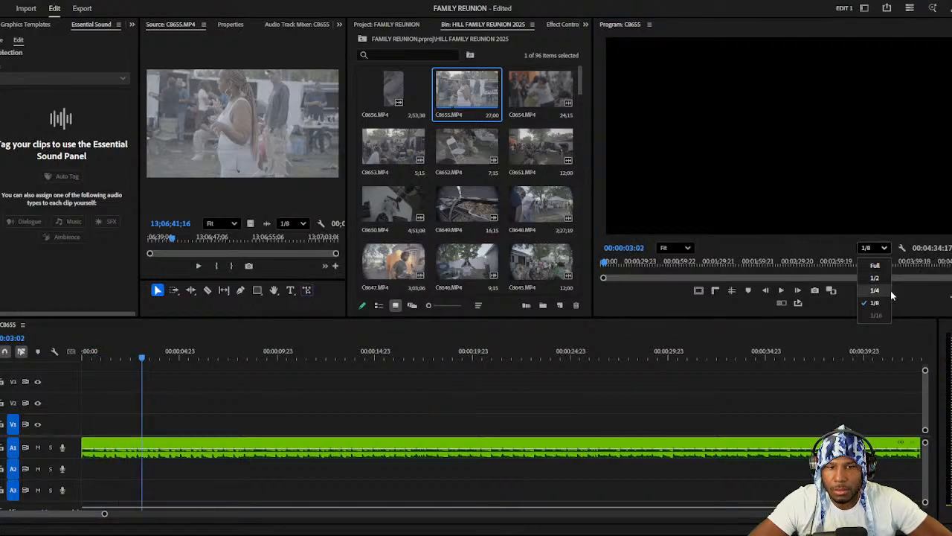
click(902, 248)
mouse_move(855, 183)
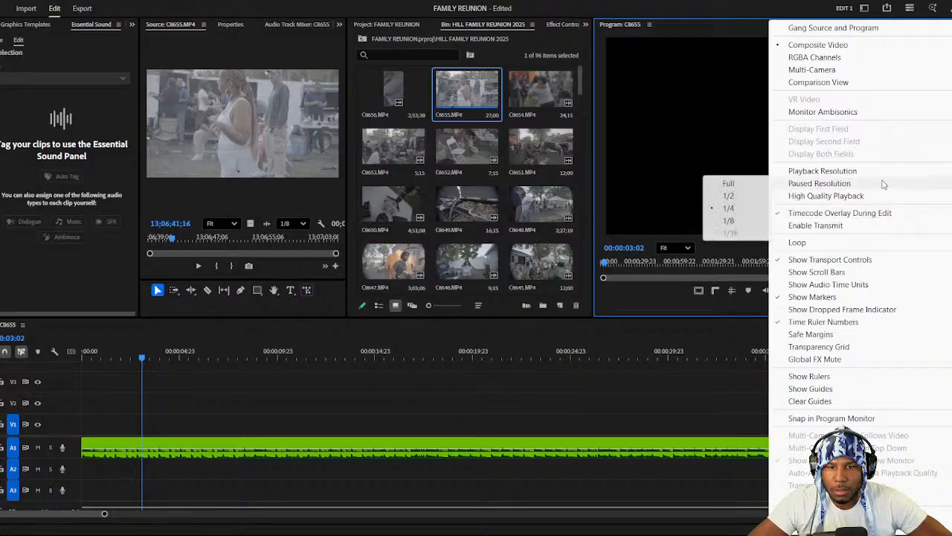
click(729, 220)
Set the sequence playhead to 00:00:01:00 and preview source clip C8655 from 13;06;41;16 to about 13;06;44;15.
click(119, 341)
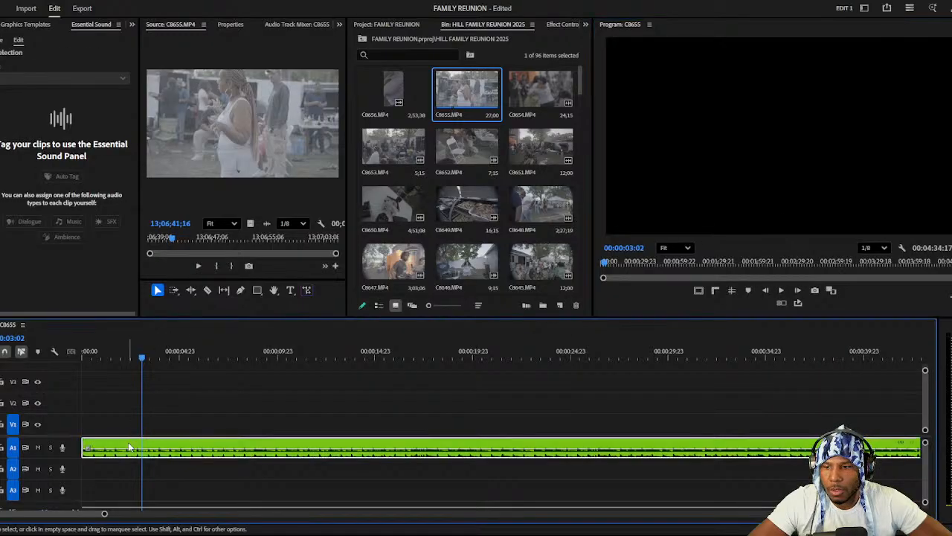
mouse_move(98, 354)
mouse_down()
mouse_move(67, 369)
mouse_move(102, 356)
mouse_up()
click(468, 89)
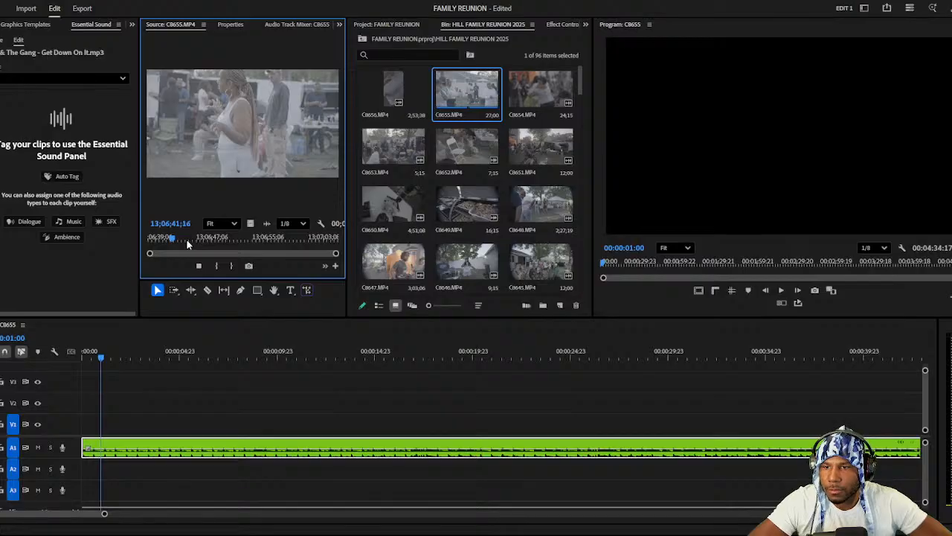
key(space)
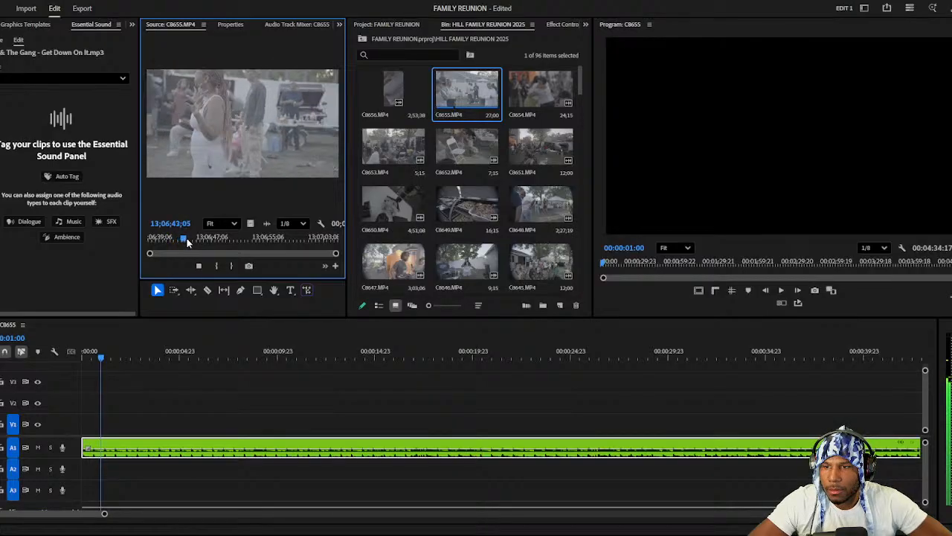
key(space)
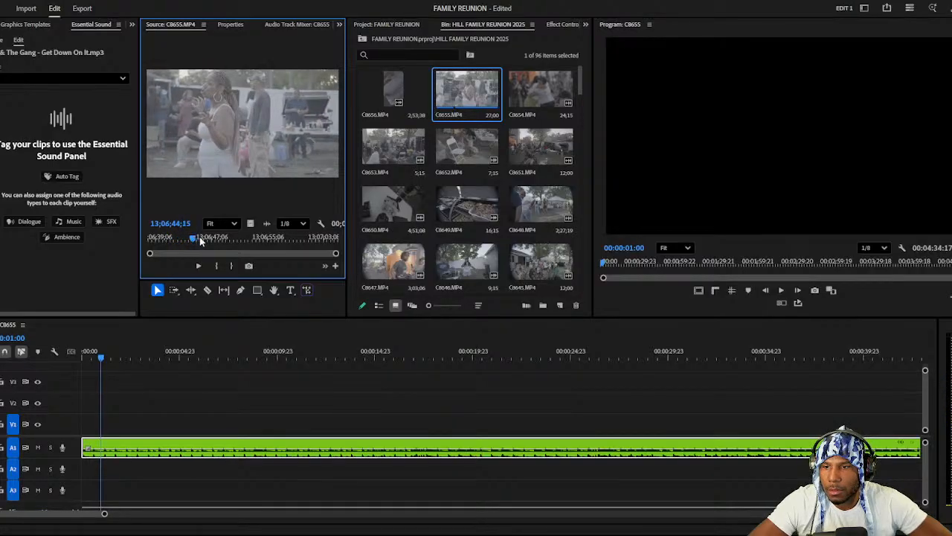
Sort the footage bin's thumbnails by name and browse through the reunion clips.
click(478, 305)
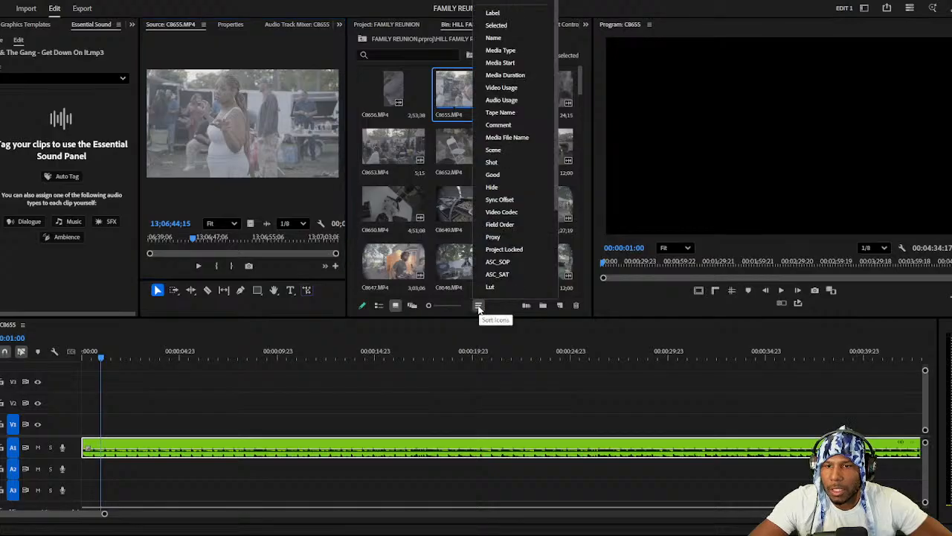
click(532, 35)
scroll(413, 108, down, 2)
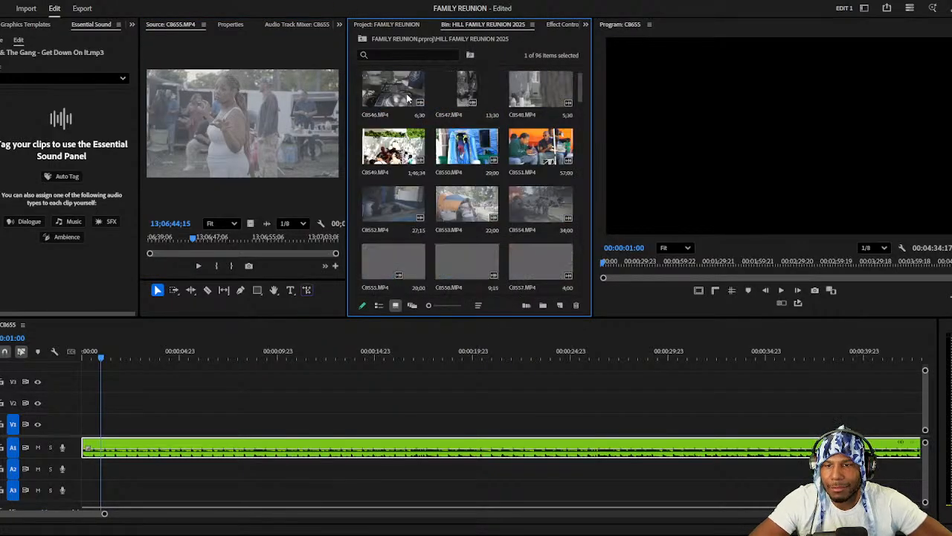
scroll(422, 165, down, 10)
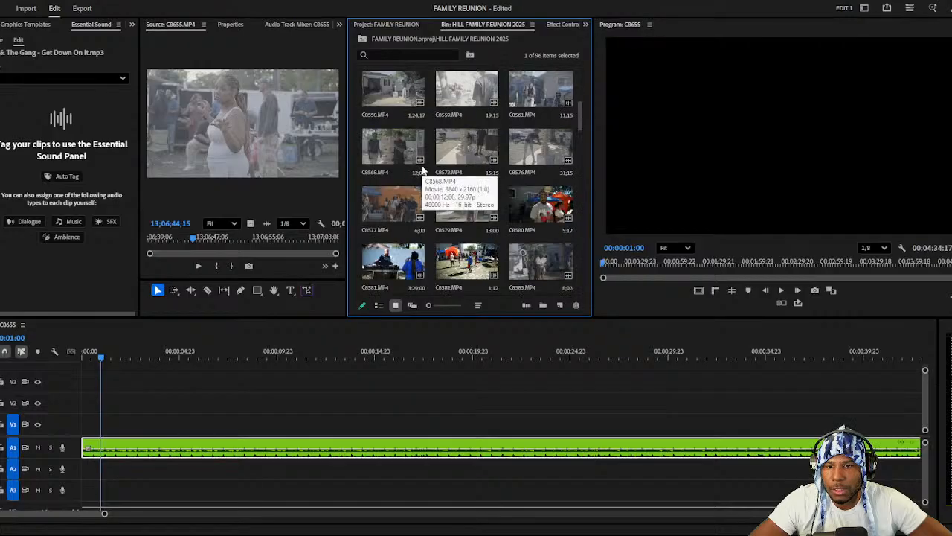
scroll(422, 170, down, 5)
scroll(424, 162, up, 10)
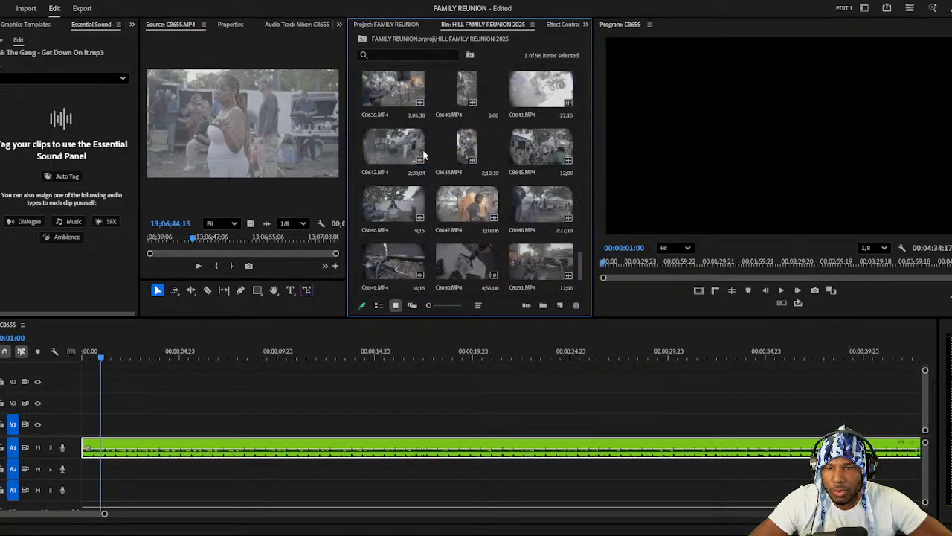
click(478, 305)
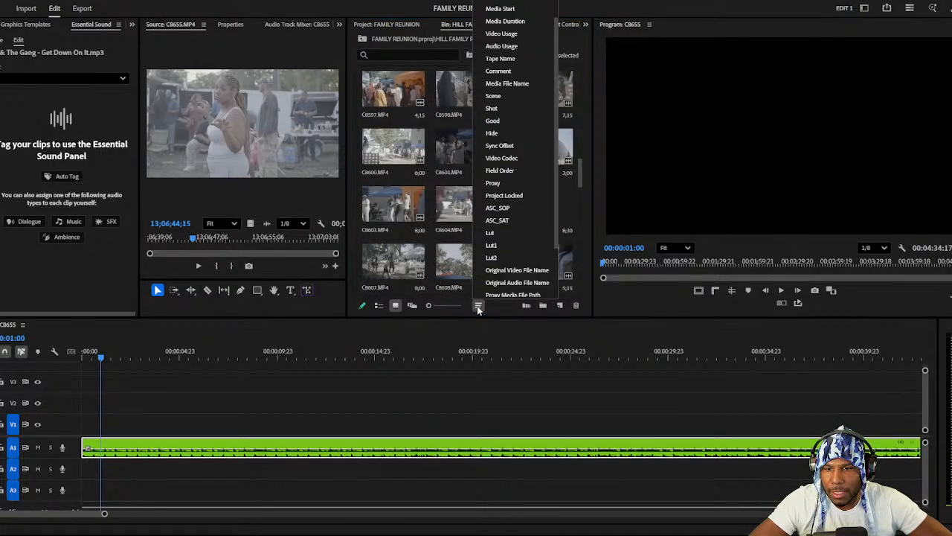
click(492, 132)
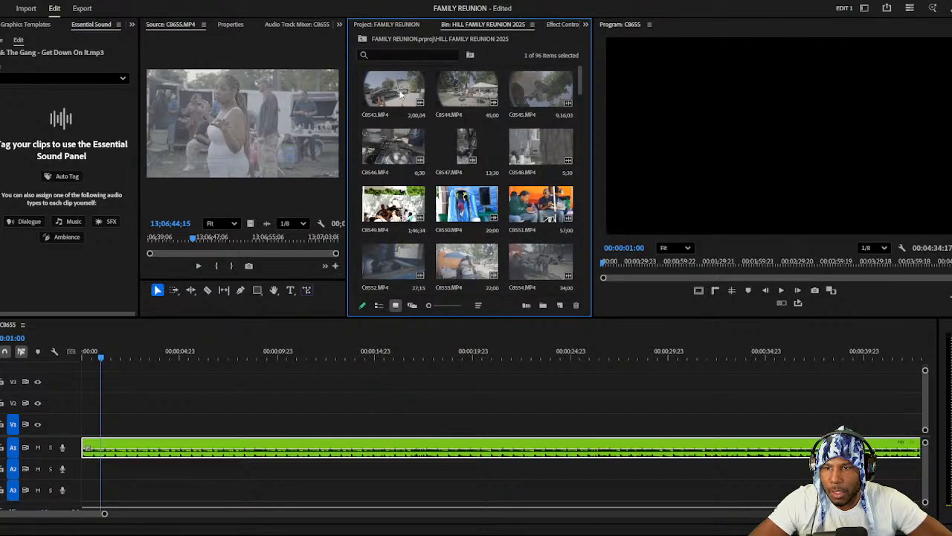
Open clip C8543 as the source, sample several points along it, and look further down the bin.
double_click(400, 92)
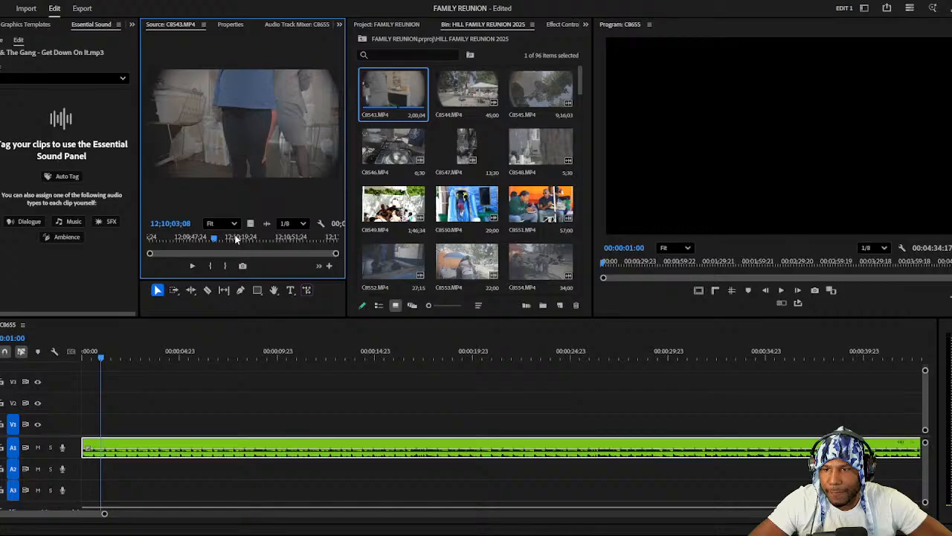
click(267, 237)
click(185, 239)
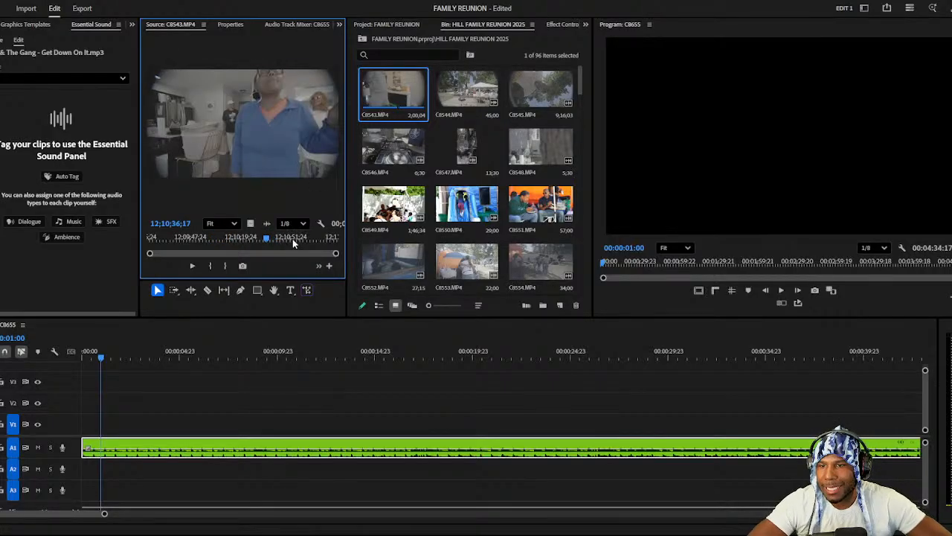
click(165, 237)
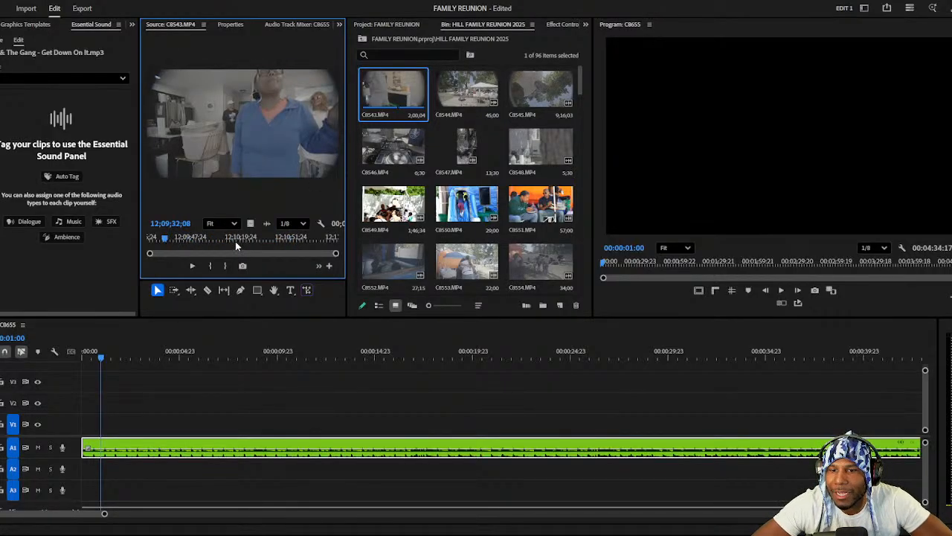
scroll(498, 192, down, 1)
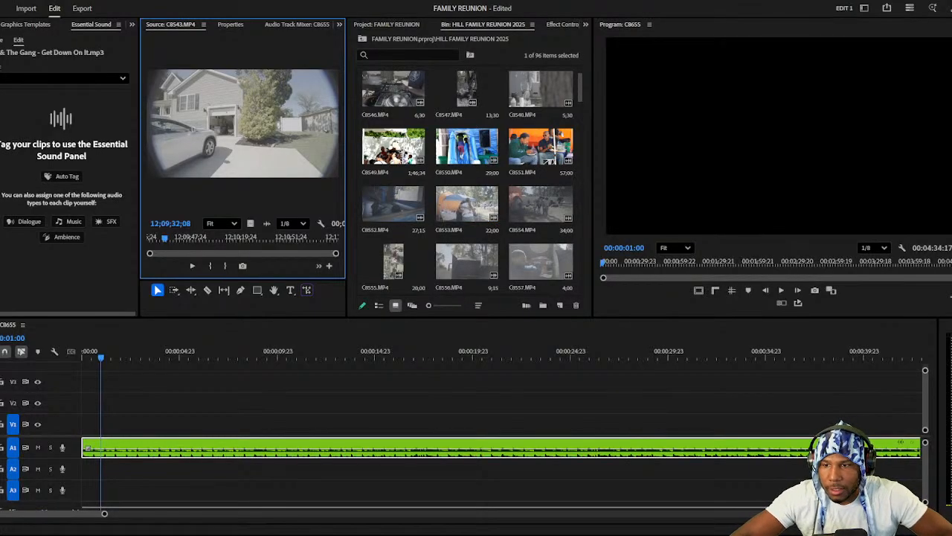
Close the editing program, saving the changes to FAMILY REUNION.prproj.
key(ctrl+q)
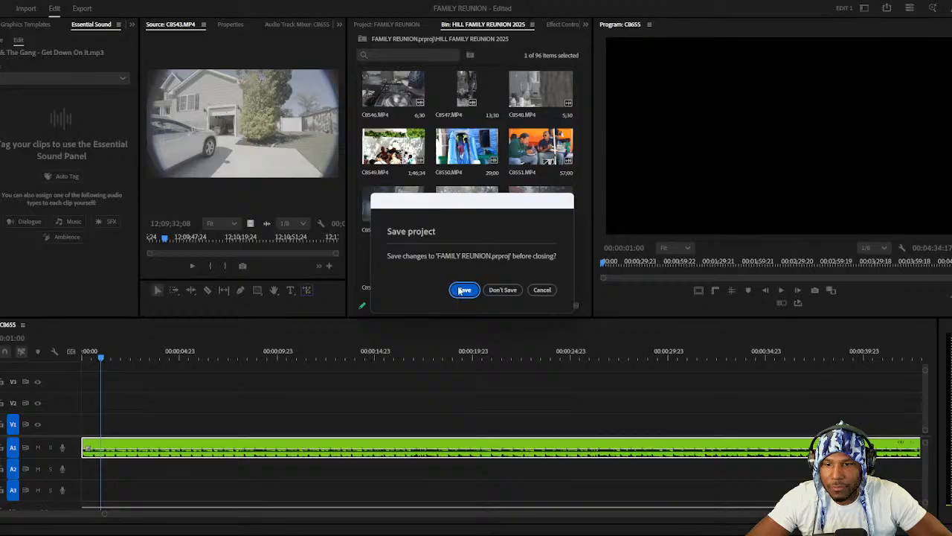
click(463, 290)
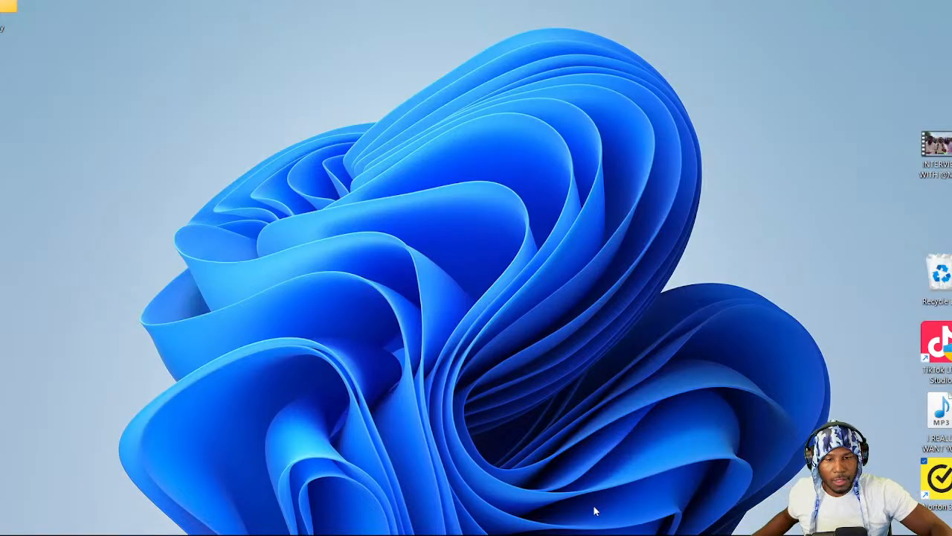
Switch to File Explorer, check the drives under This PC, and open the Music folder.
mouse_move(513, 528)
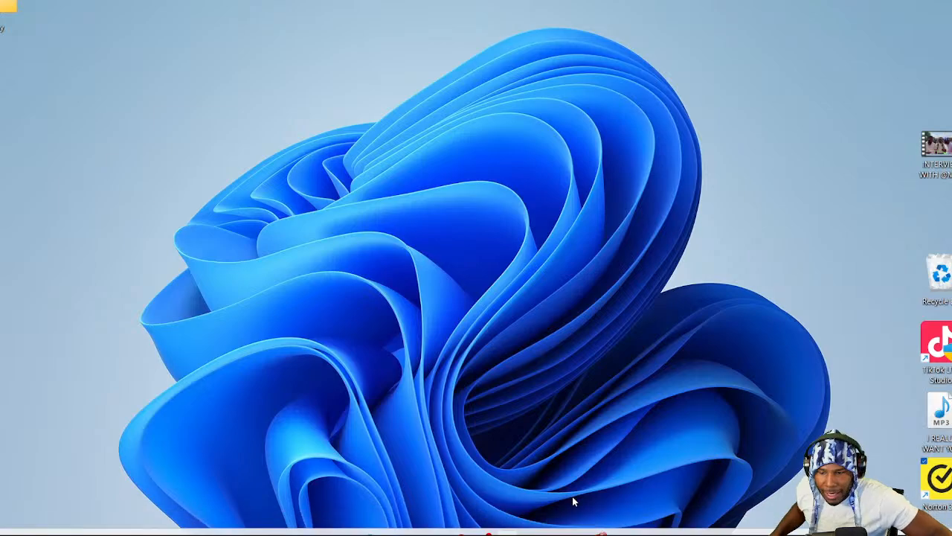
mouse_move(618, 531)
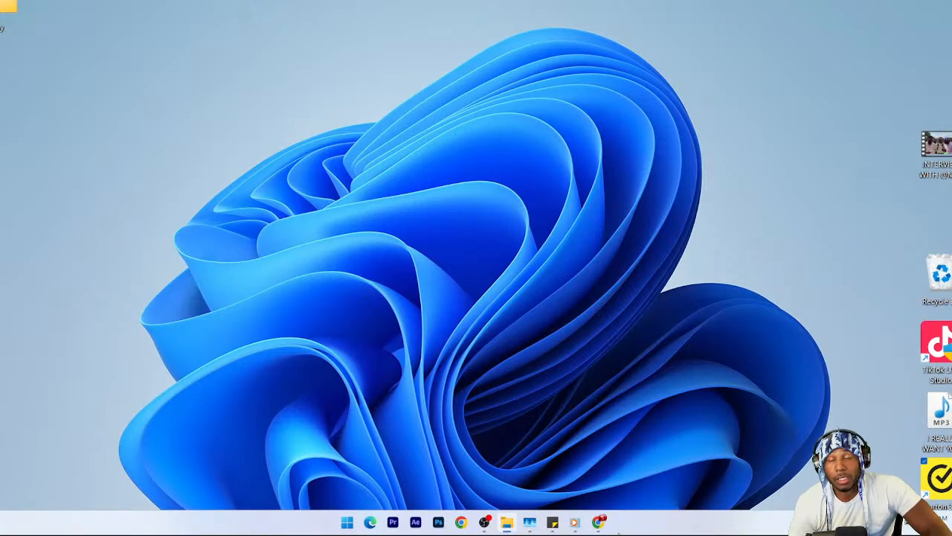
click(514, 525)
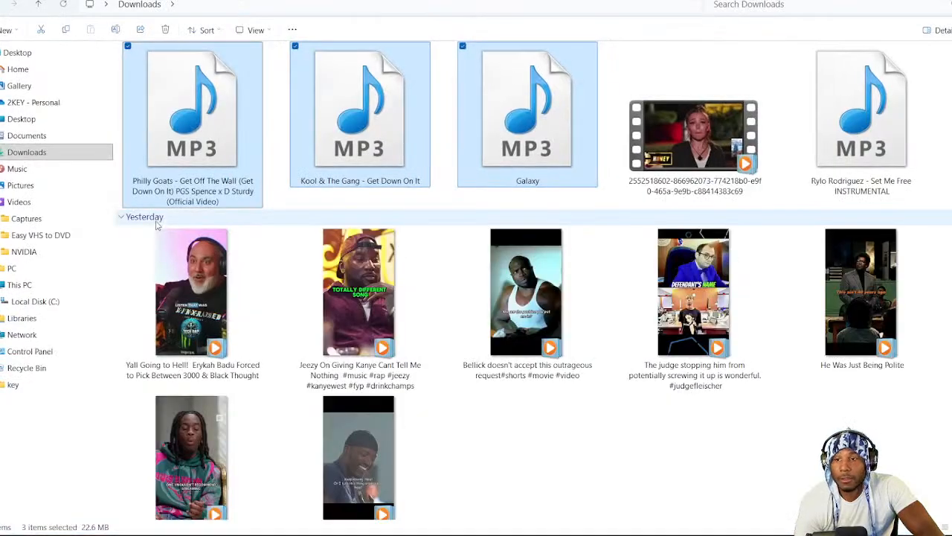
click(47, 286)
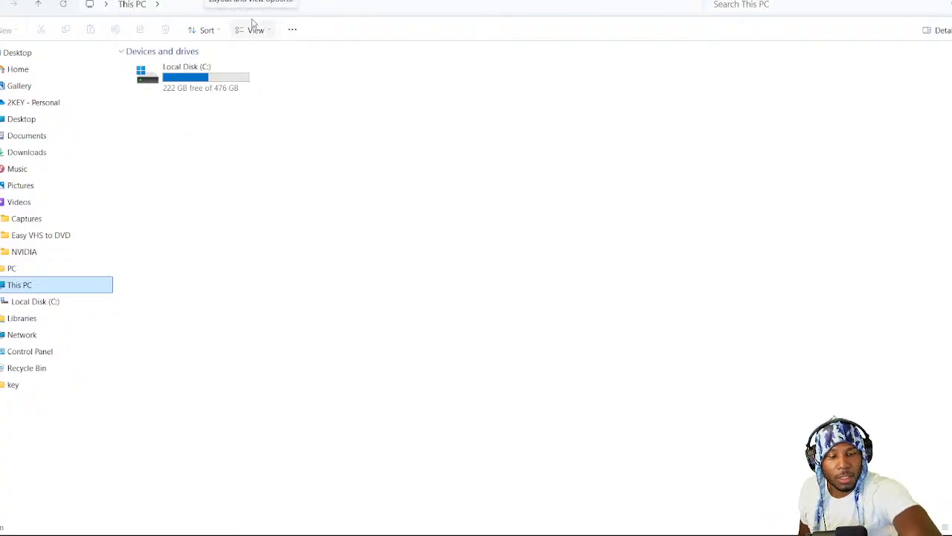
click(49, 172)
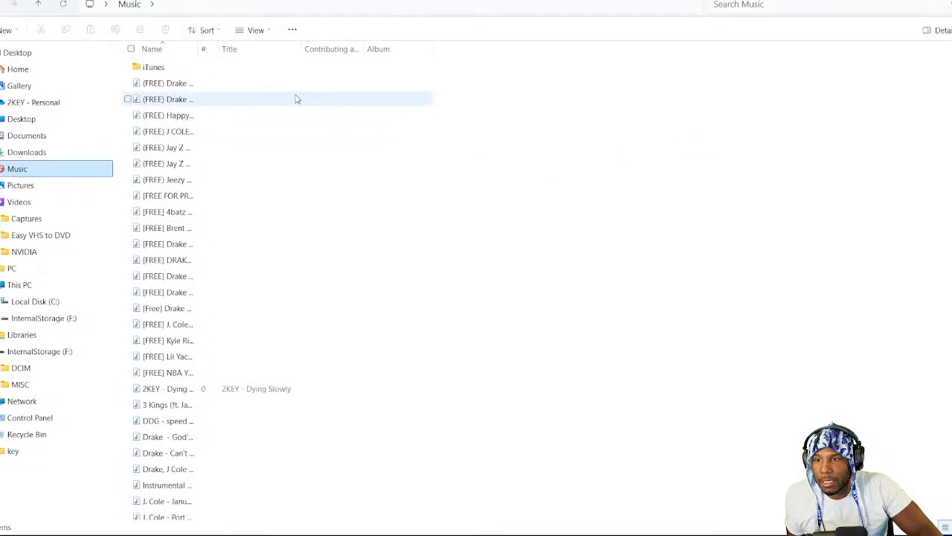
Select all the tracks marked FREE in the Music folder and open them for playback in the media player.
drag(448, 82, 243, 374)
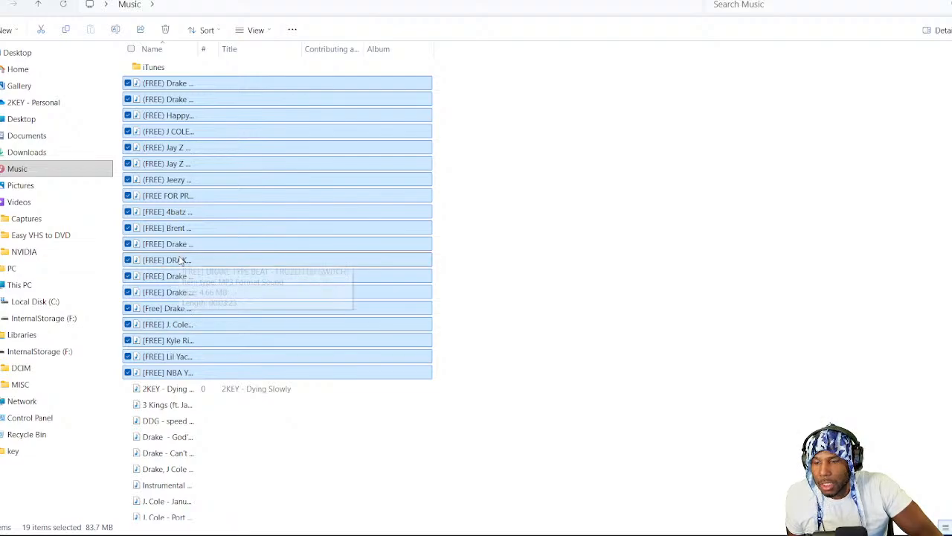
scroll(203, 251, down, 6)
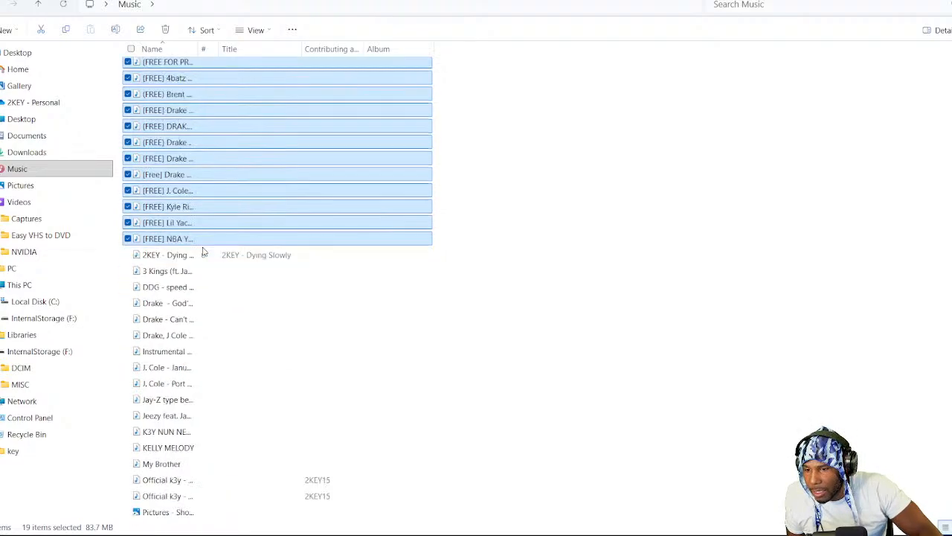
scroll(203, 251, up, 6)
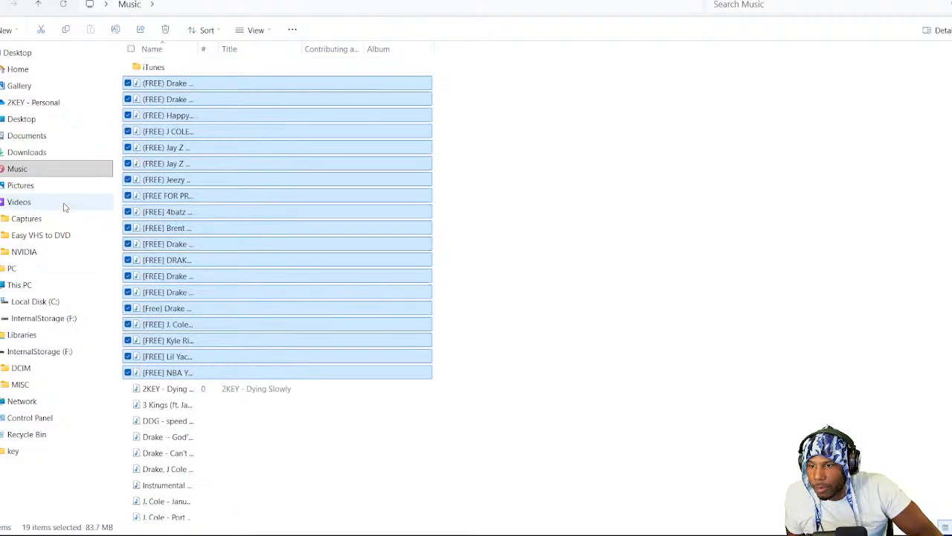
right_click(153, 177)
click(199, 212)
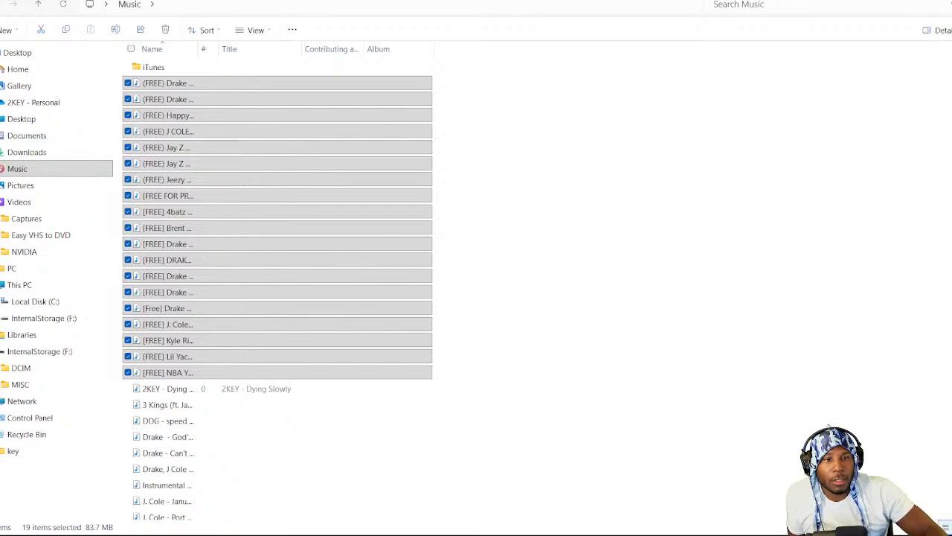
right_click(225, 215)
click(264, 260)
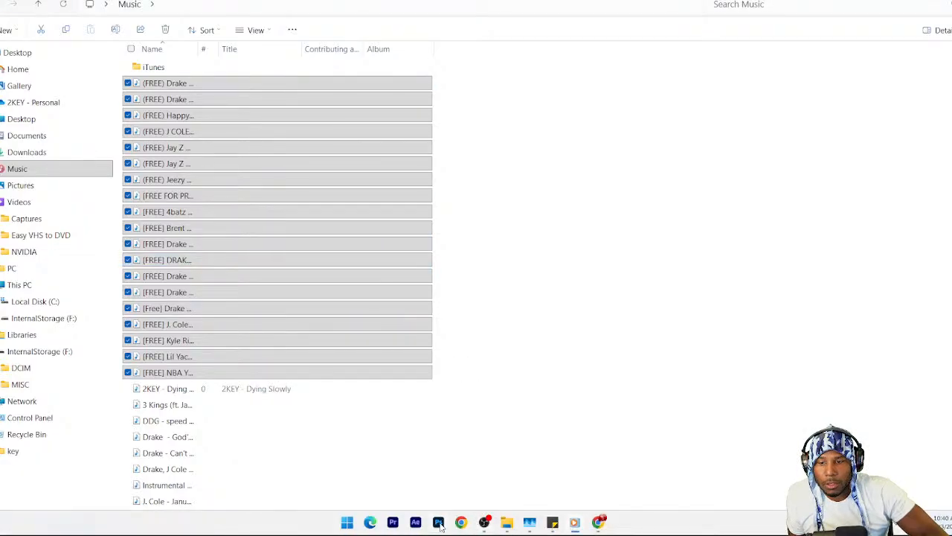
Glance at the OBS window, return to File Explorer, and open the DJI_001 folder inside DCIM on InternalStorage (F:).
click(487, 524)
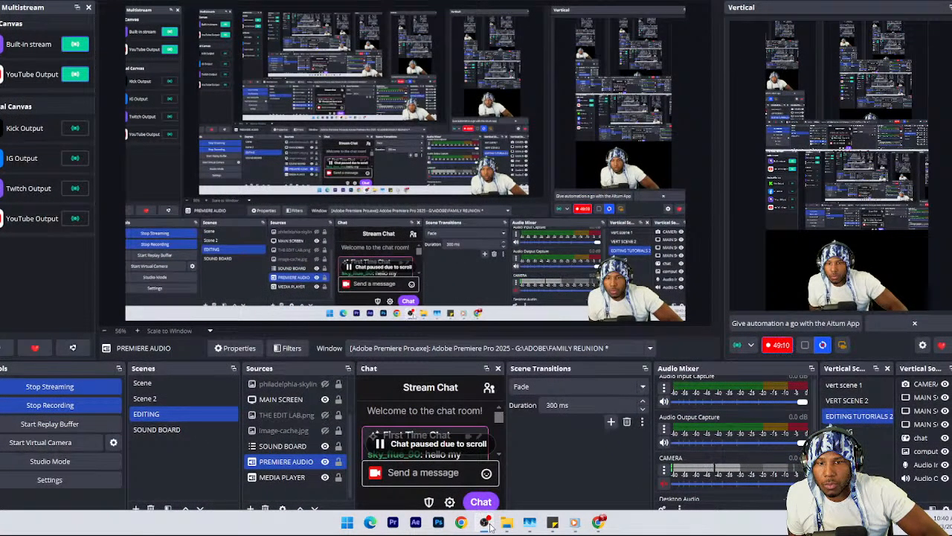
click(487, 524)
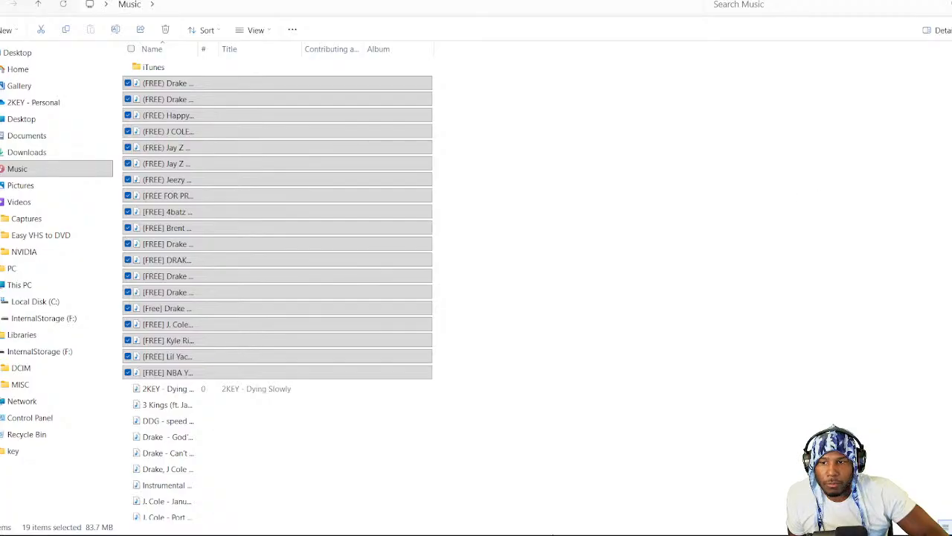
click(46, 384)
click(49, 354)
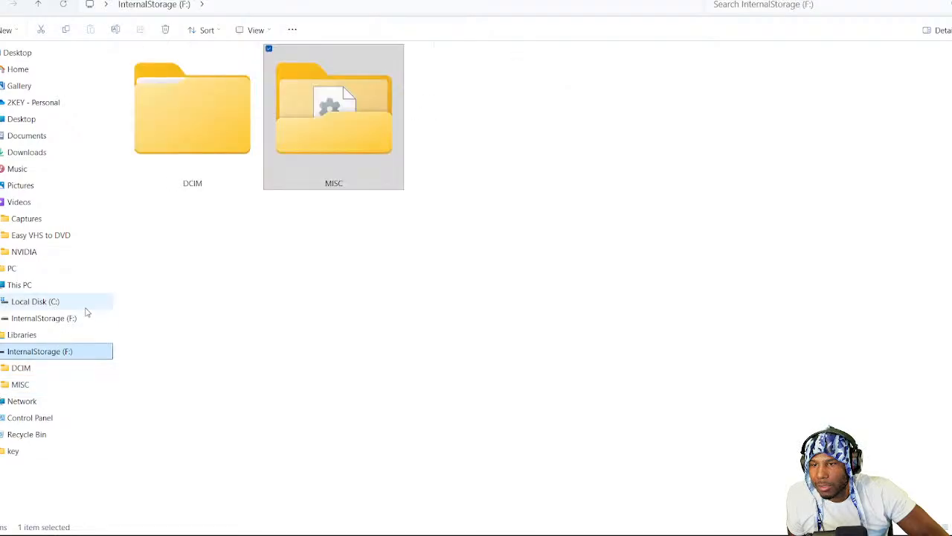
click(47, 369)
double_click(208, 70)
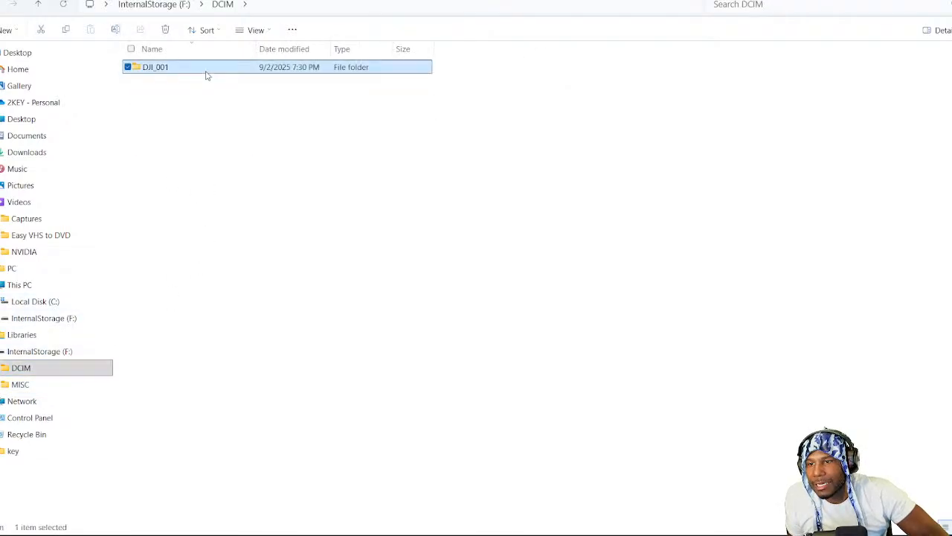
Look through the photos and video clips in the DJI_001 folder to identify the family reunion drone footage.
scroll(316, 142, down, 3)
scroll(316, 141, up, 5)
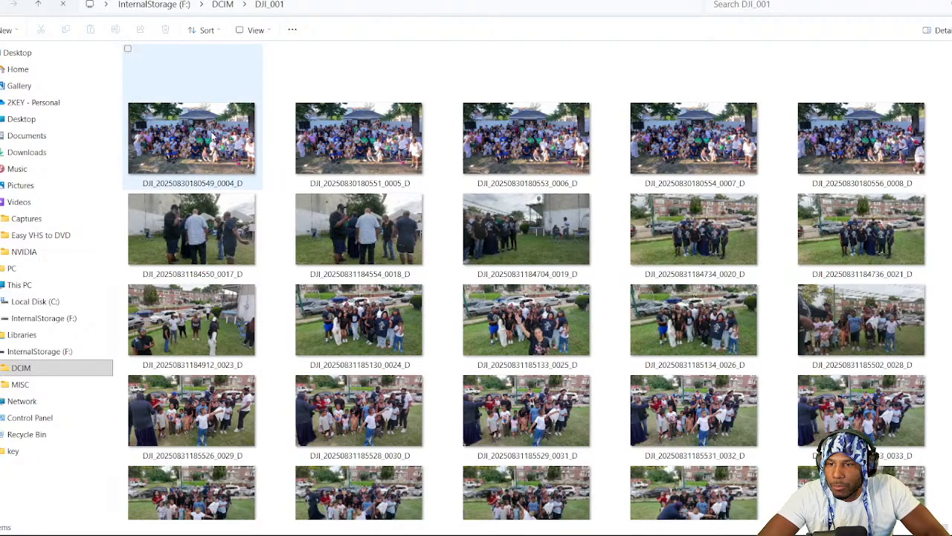
click(252, 158)
scroll(250, 153, down, 4)
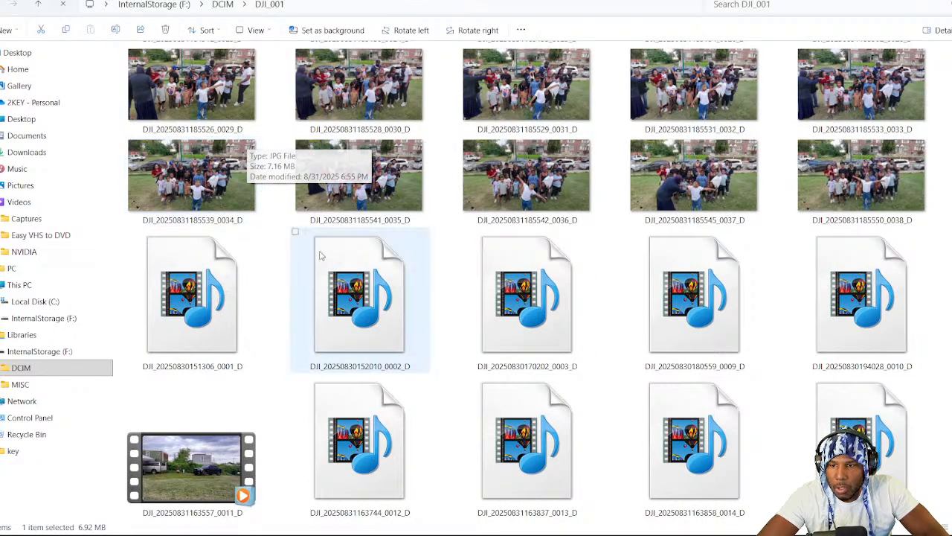
scroll(294, 212, up, 4)
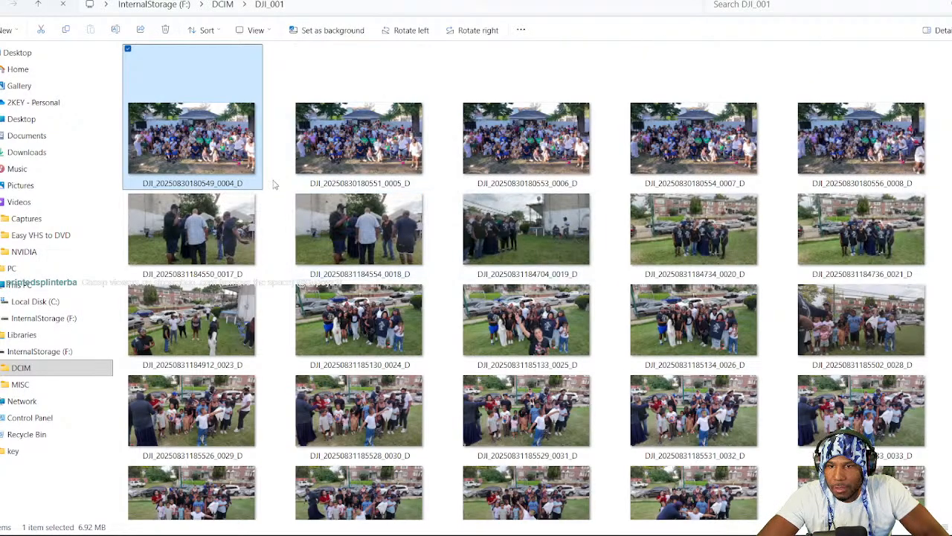
scroll(357, 179, down, 5)
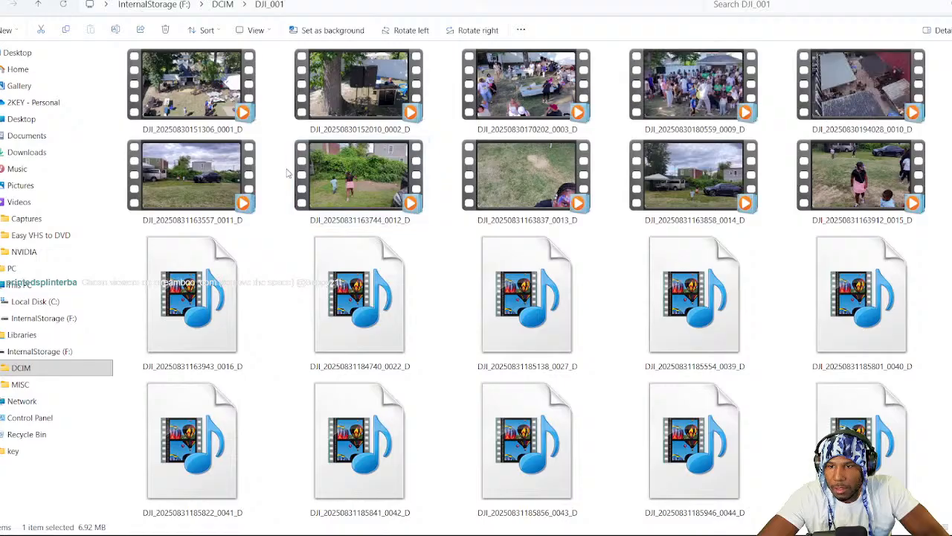
scroll(290, 171, down, 3)
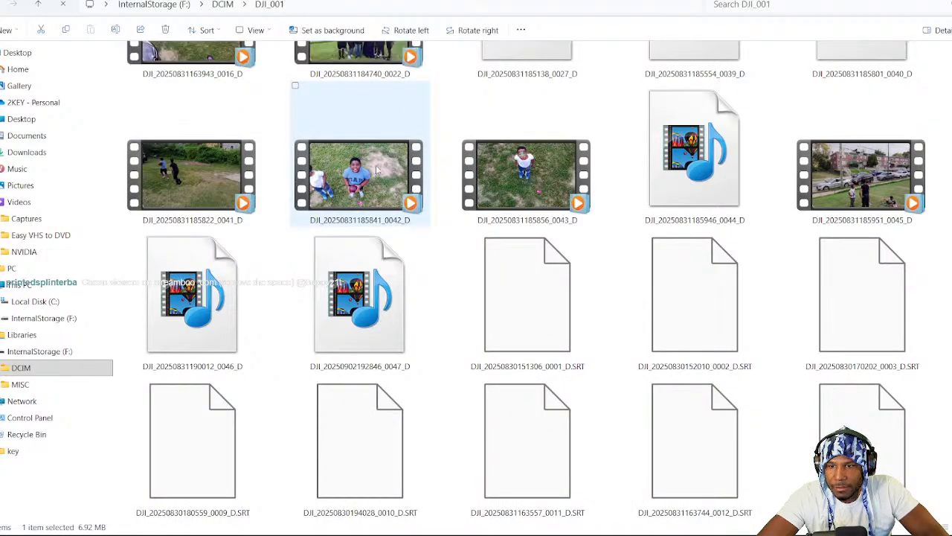
scroll(375, 171, down, 1)
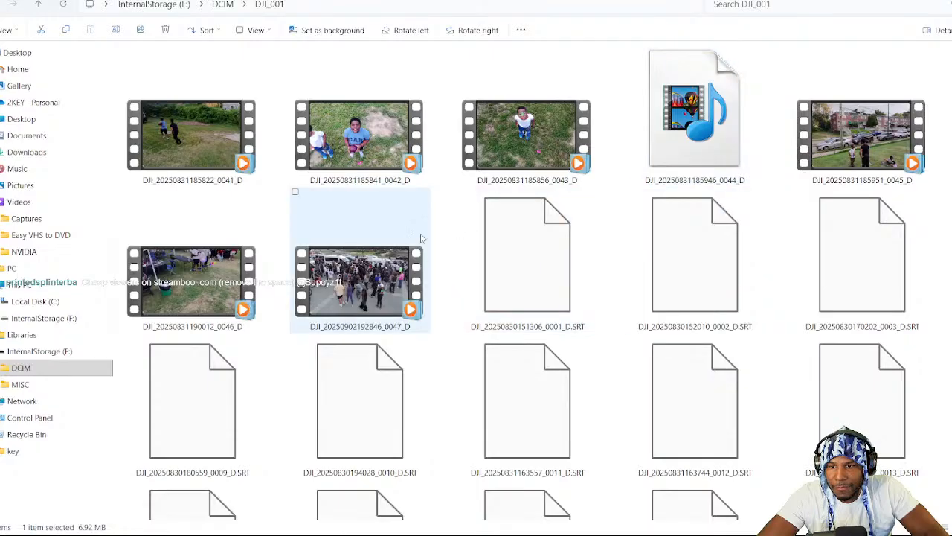
click(372, 237)
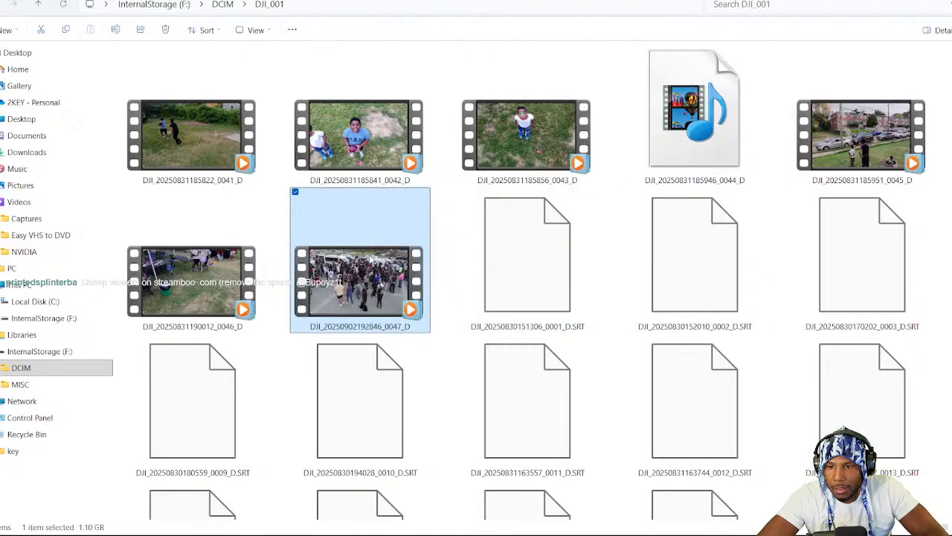
scroll(366, 268, up, 10)
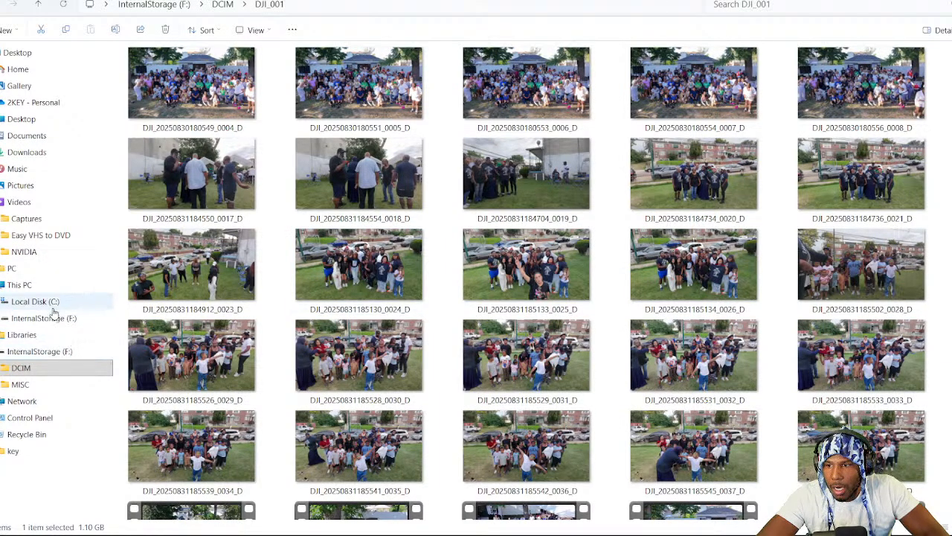
scroll(440, 319, down, 3)
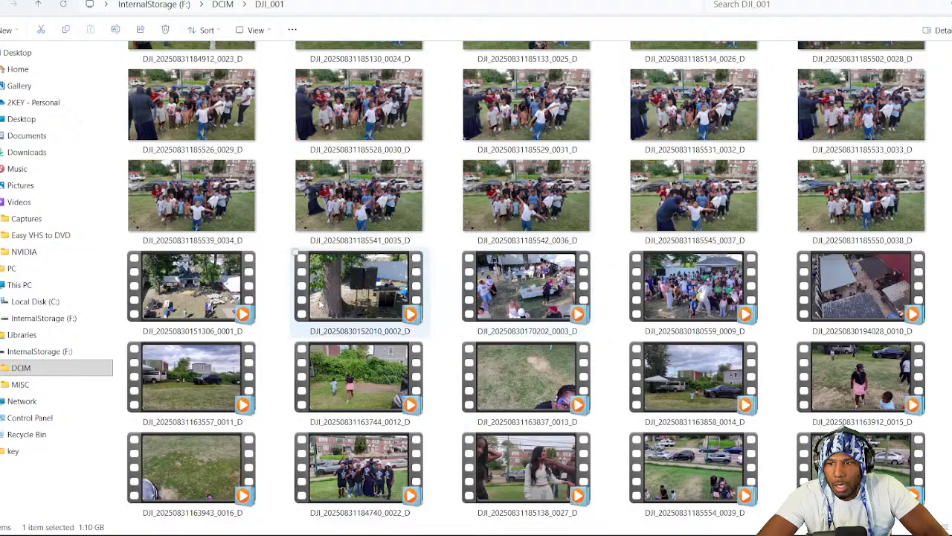
click(210, 296)
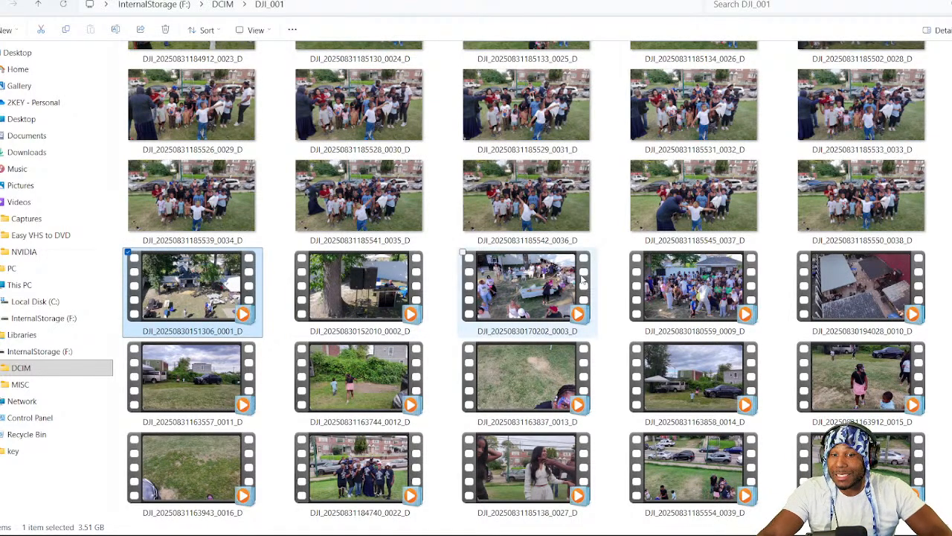
shift+click(714, 279)
drag(714, 277, 342, 316)
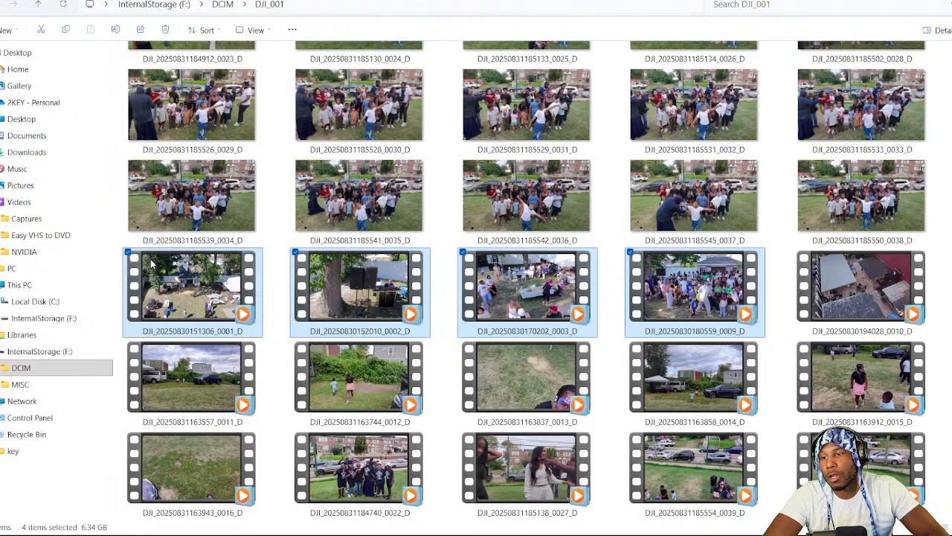
drag(171, 281, 32, 203)
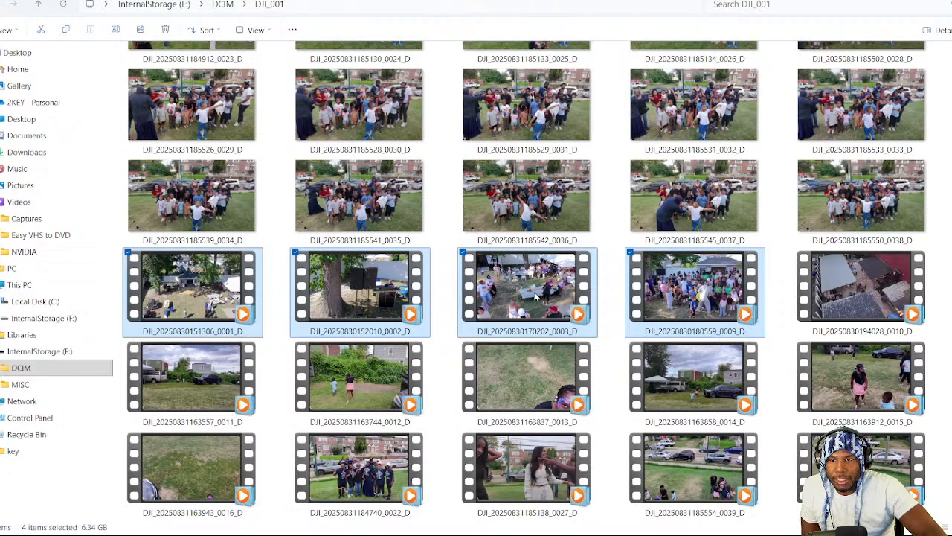
mouse_move(535, 297)
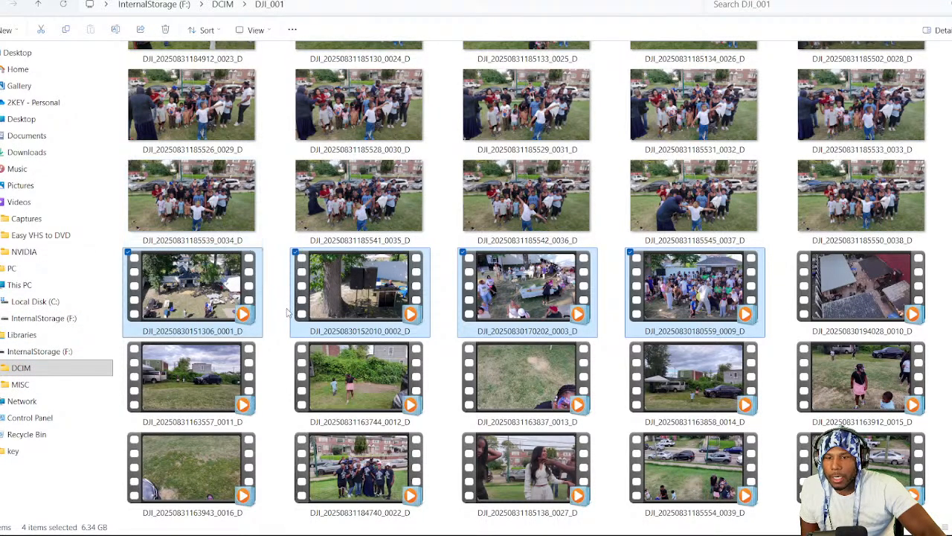
scroll(580, 186, up, 3)
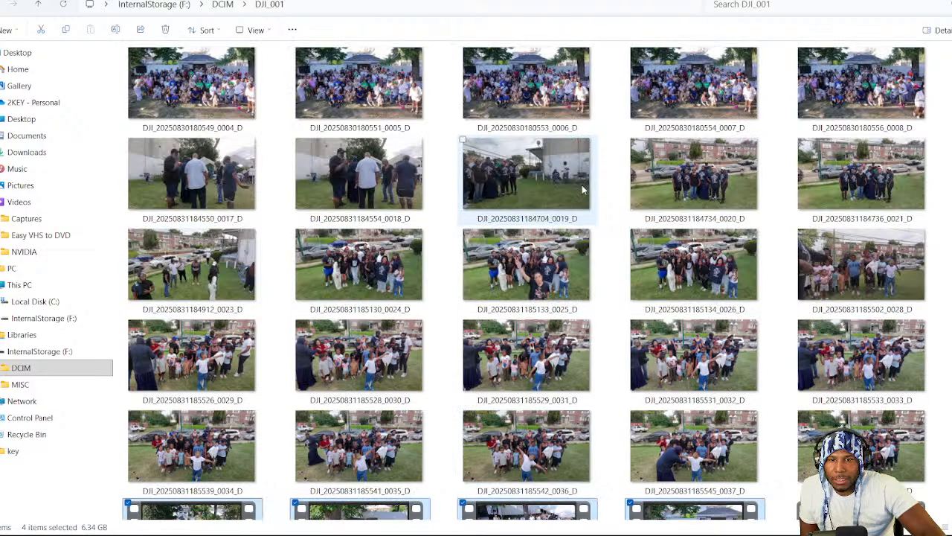
click(191, 82)
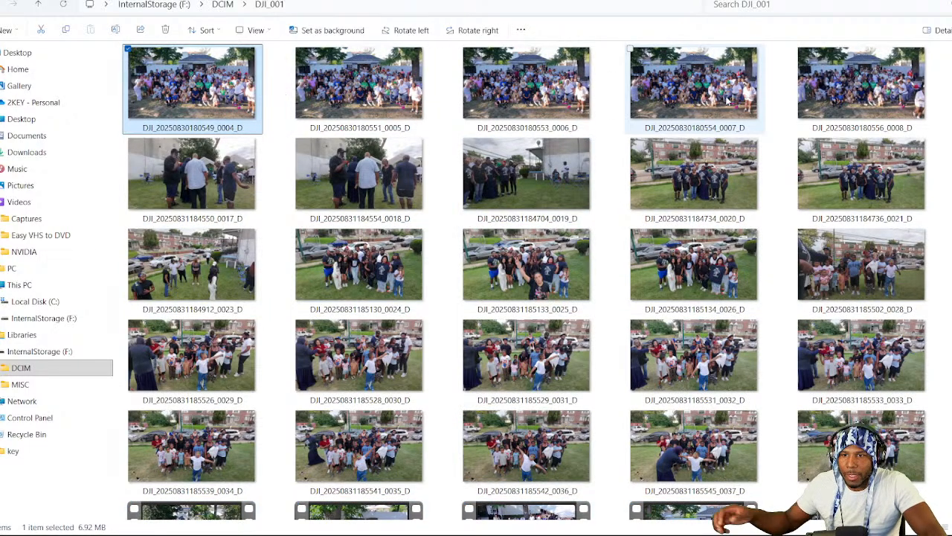
shift+click(863, 77)
drag(842, 81, 70, 204)
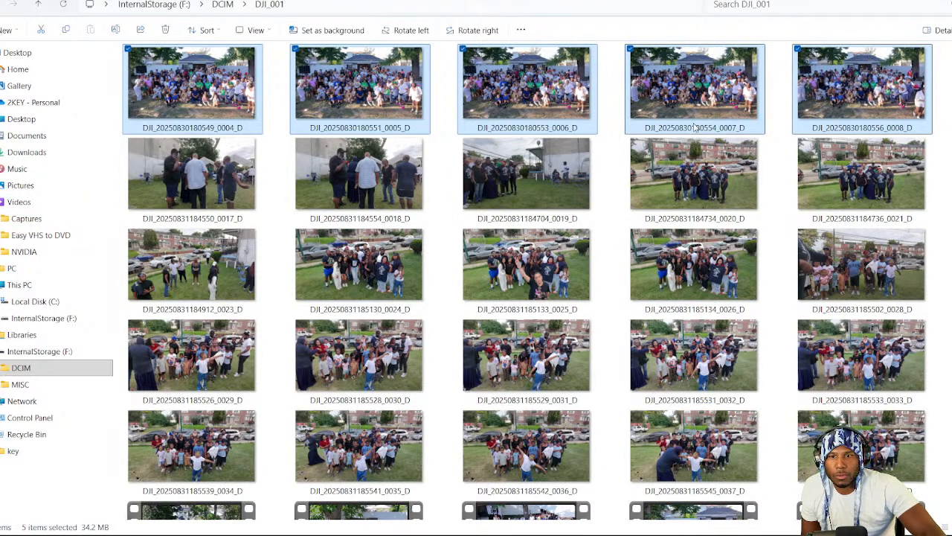
drag(547, 104, 82, 204)
click(446, 196)
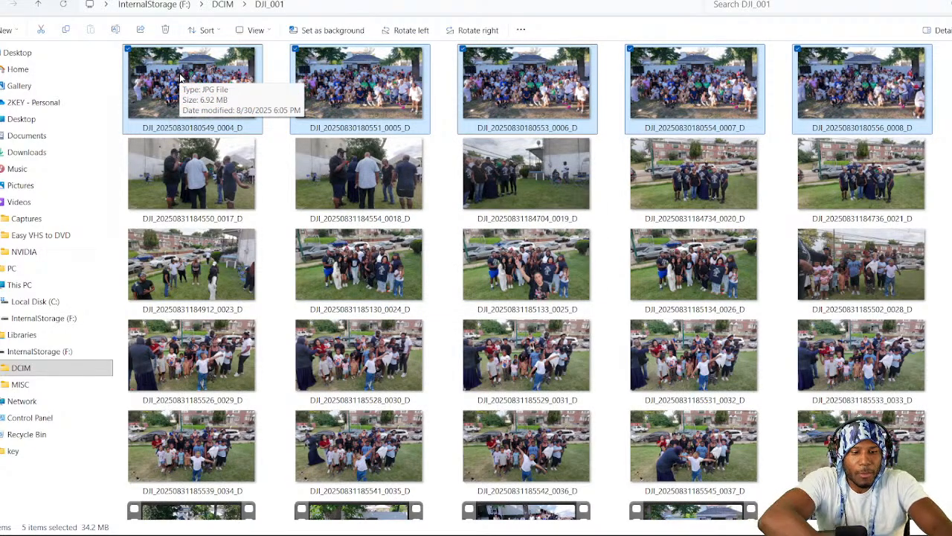
Show the desktop, bring up a File Explorer window at the Videos folder, and return there from the Captures subfolder.
key(super+d)
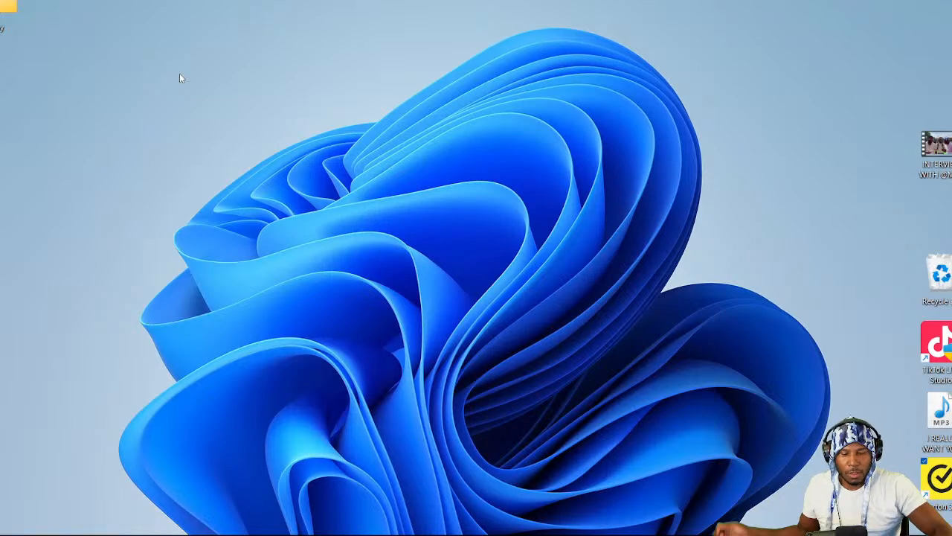
mouse_move(457, 528)
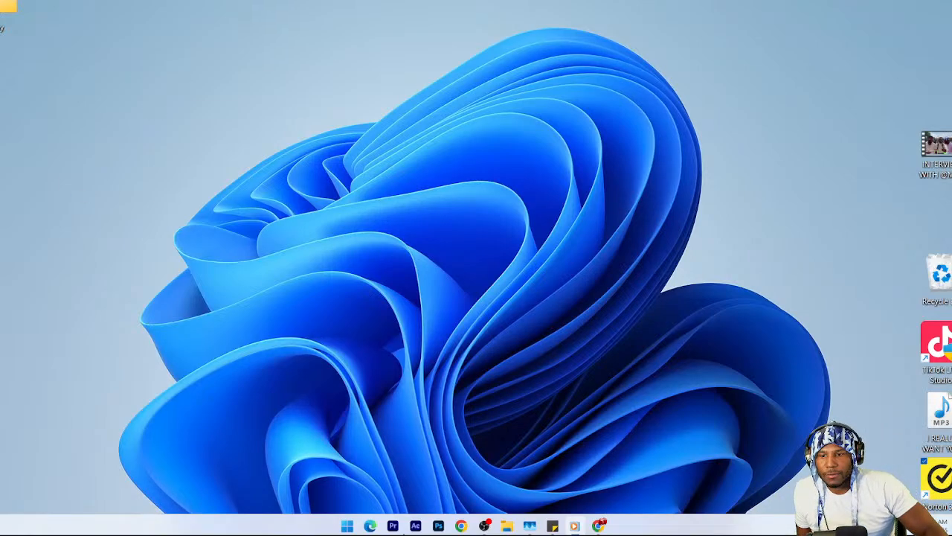
click(513, 526)
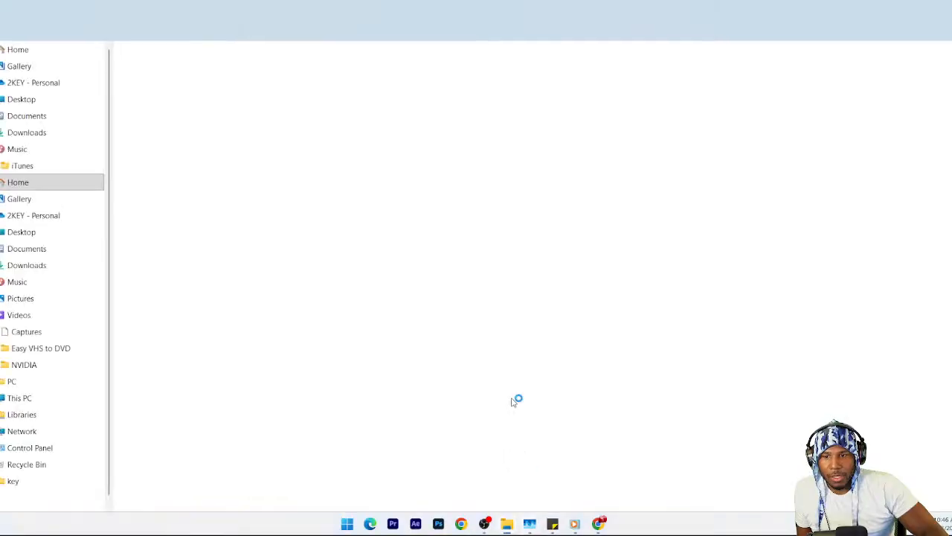
drag(408, 6, 436, 3)
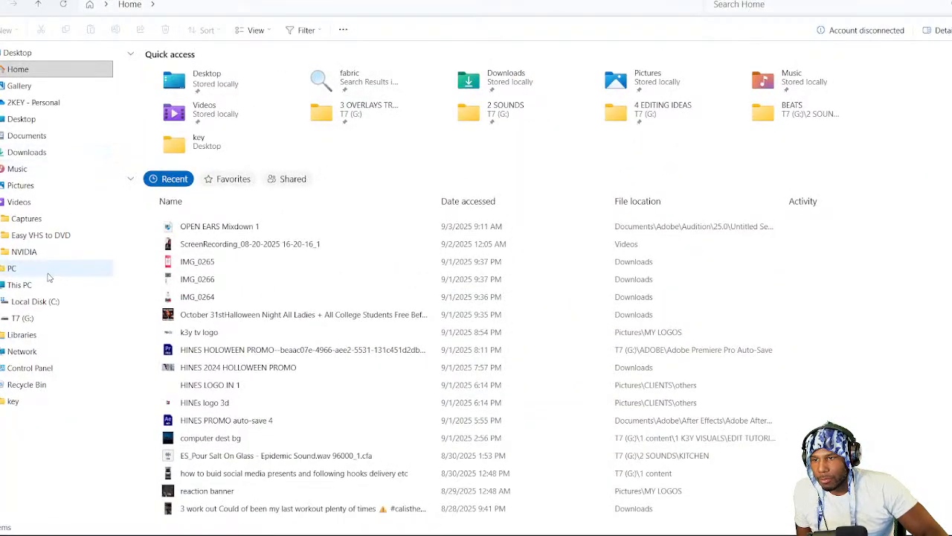
click(18, 202)
click(217, 129)
double_click(217, 129)
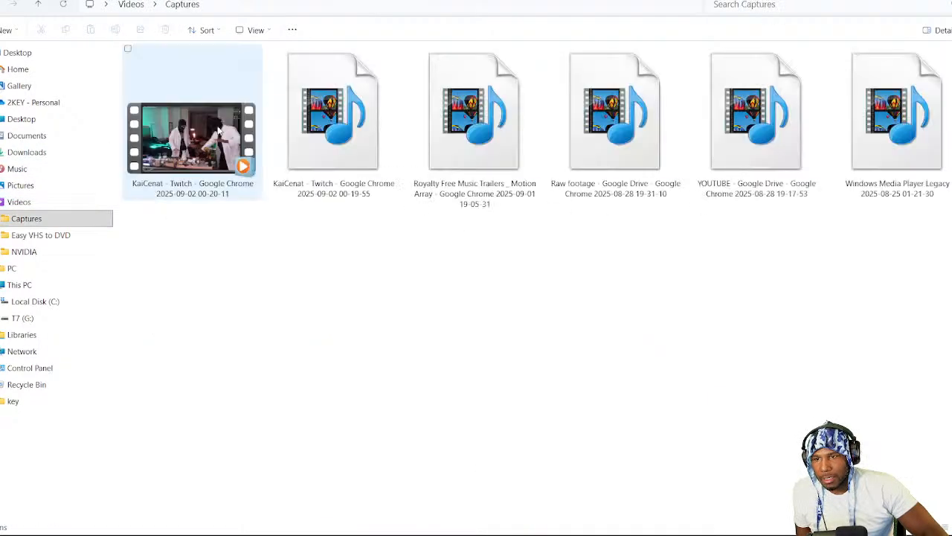
key(alt+Left)
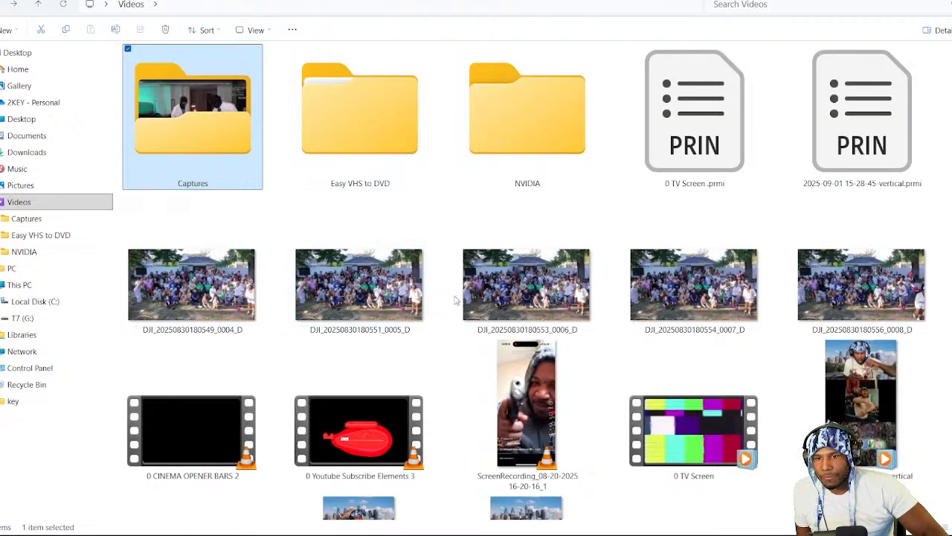
Try to select the five DJI group photos and the copied drone clips in Videos, and check the drives under This PC.
click(227, 274)
scroll(227, 274, down, 3)
scroll(294, 286, up, 3)
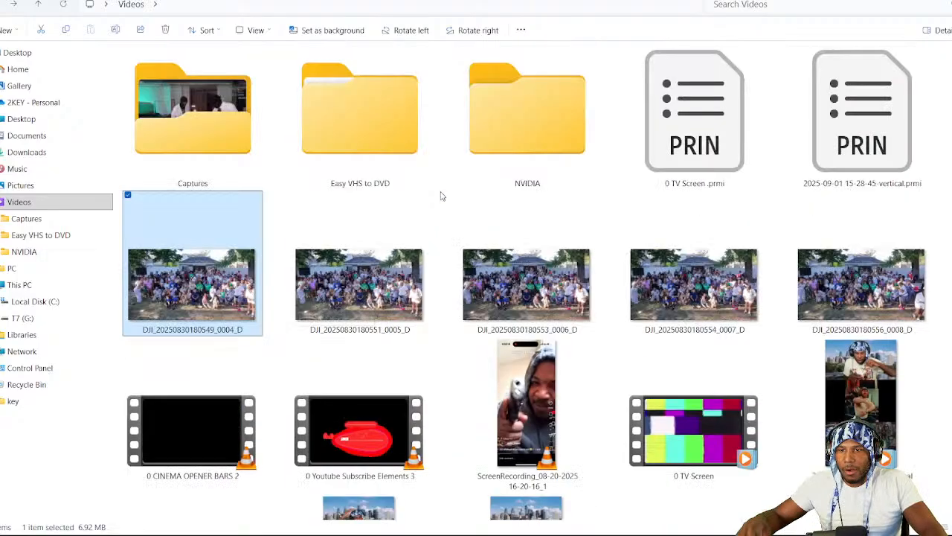
shift+click(802, 265)
scroll(774, 273, down, 10)
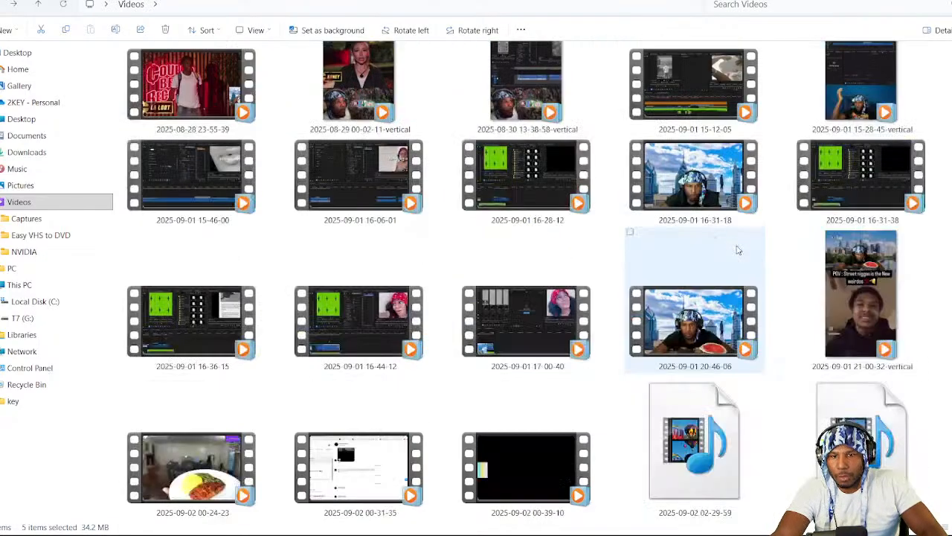
scroll(519, 296, down, 20)
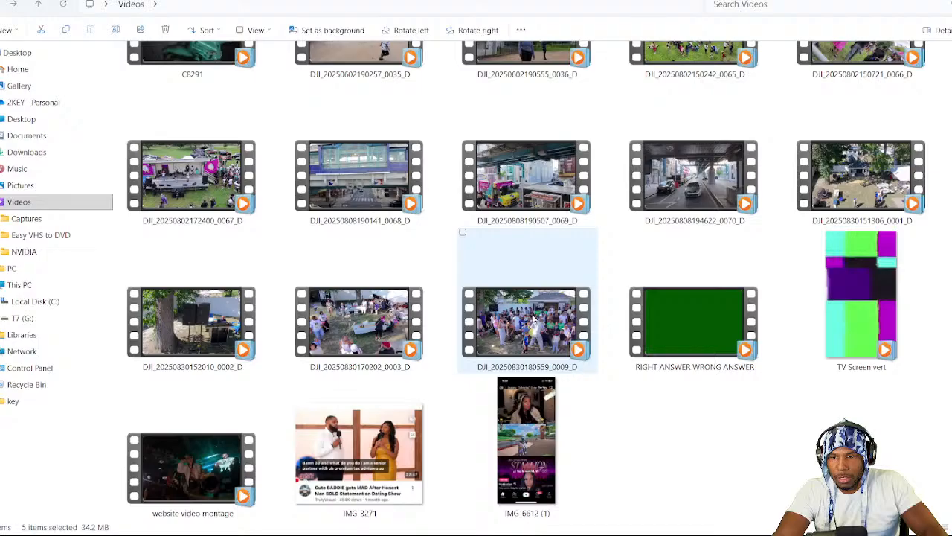
click(532, 318)
ctrl+click(359, 320)
click(77, 284)
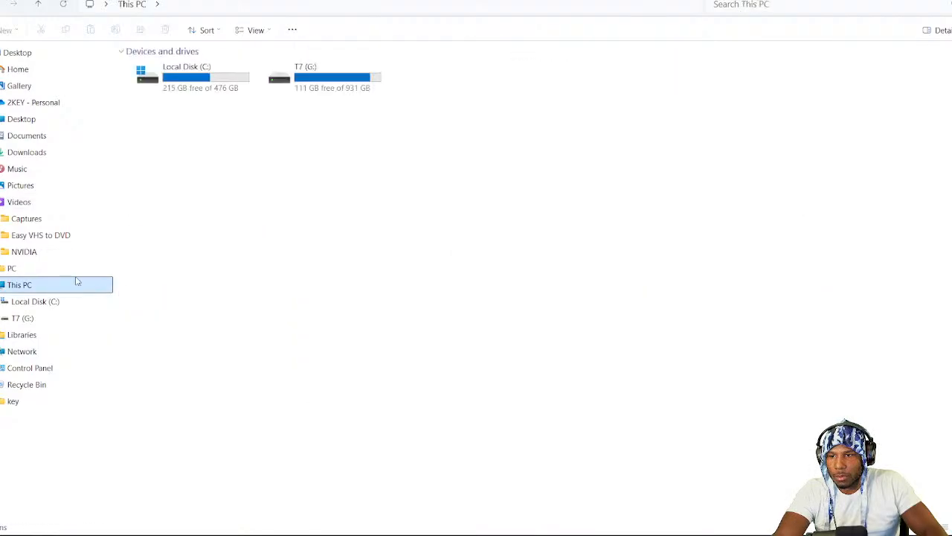
key(alt+Left)
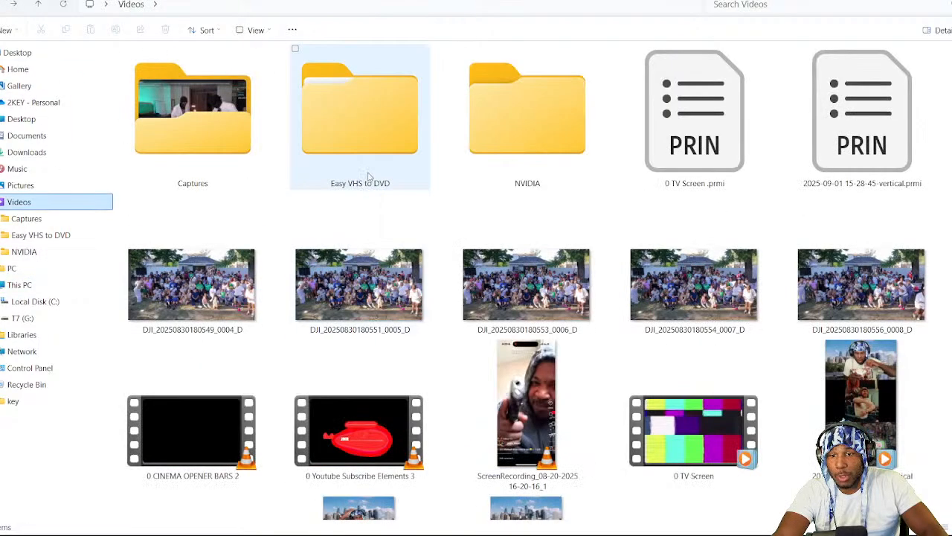
Select the five DJI group photos and the four DJI_20250830 drone clips in Videos and copy them into the HILL FAMILY REUNION 2025 folder on T7 (G:).
click(216, 275)
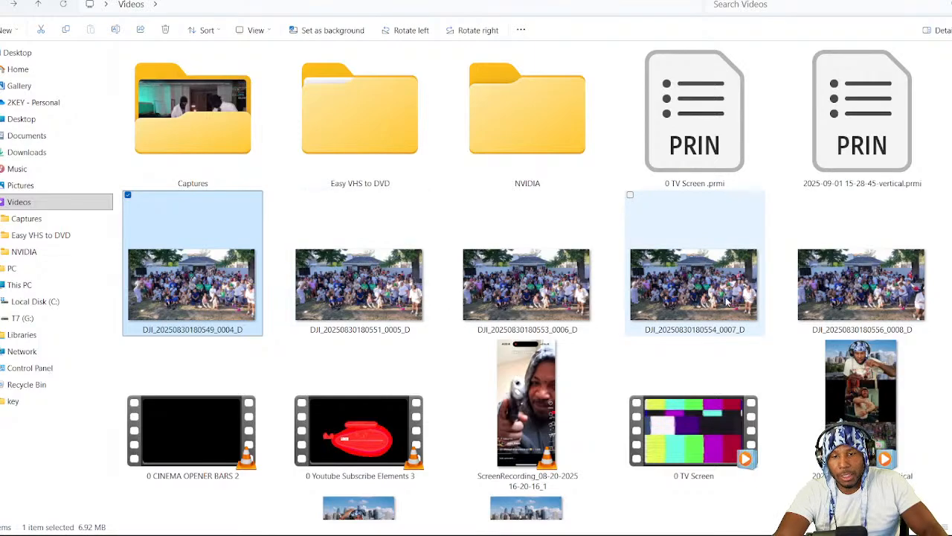
shift+click(818, 286)
scroll(804, 281, down, 10)
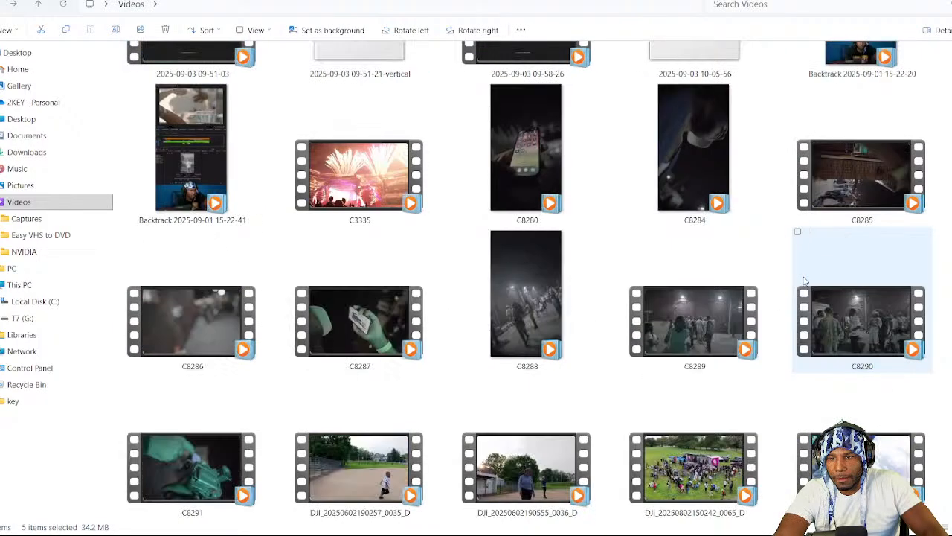
scroll(804, 281, down, 3)
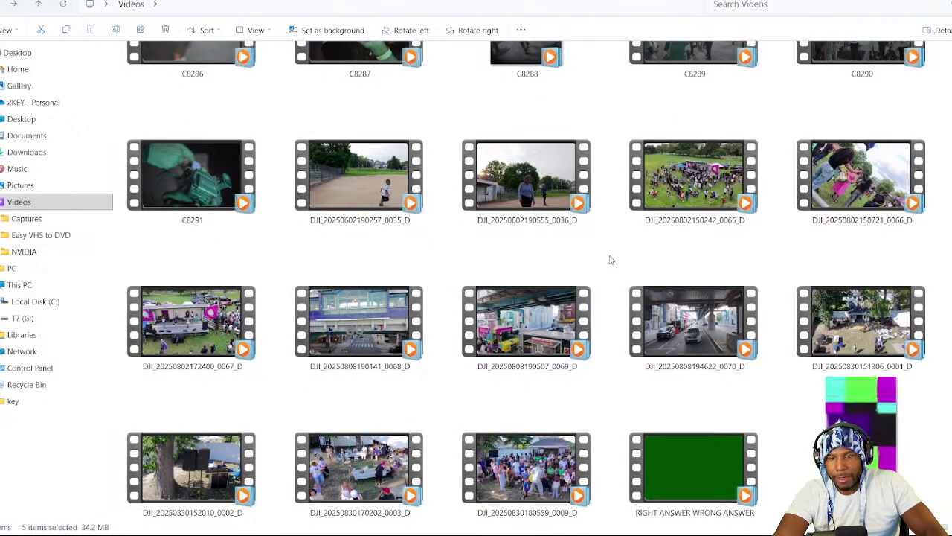
scroll(625, 227, down, 2)
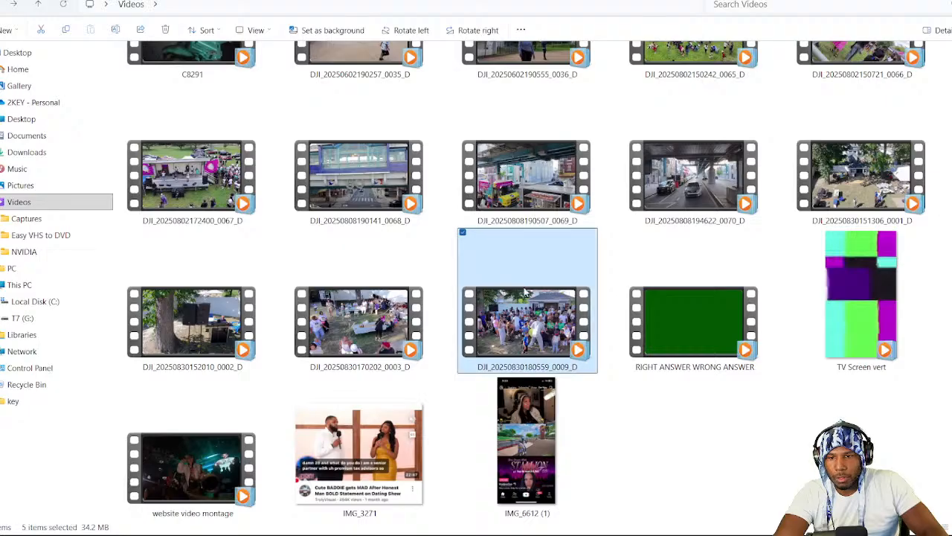
ctrl+click(360, 320)
ctrl+click(192, 320)
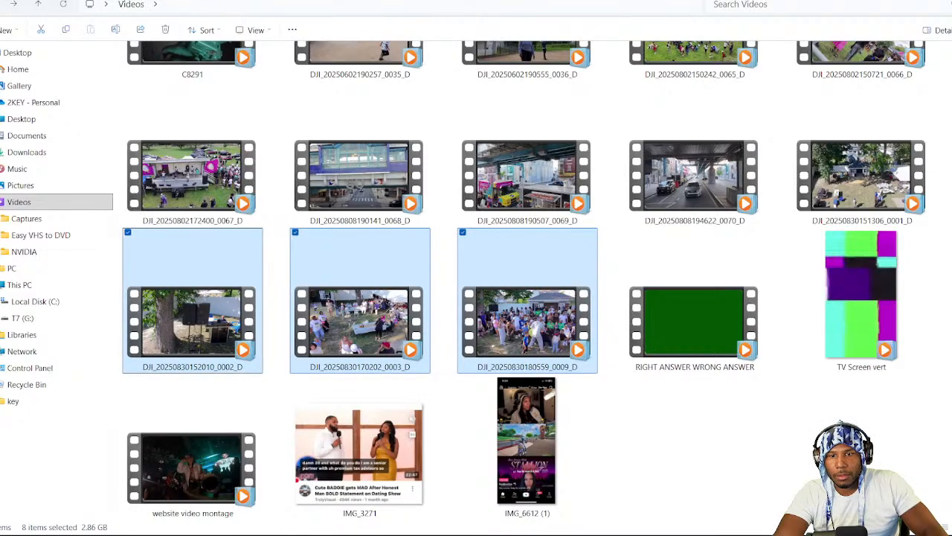
ctrl+click(885, 160)
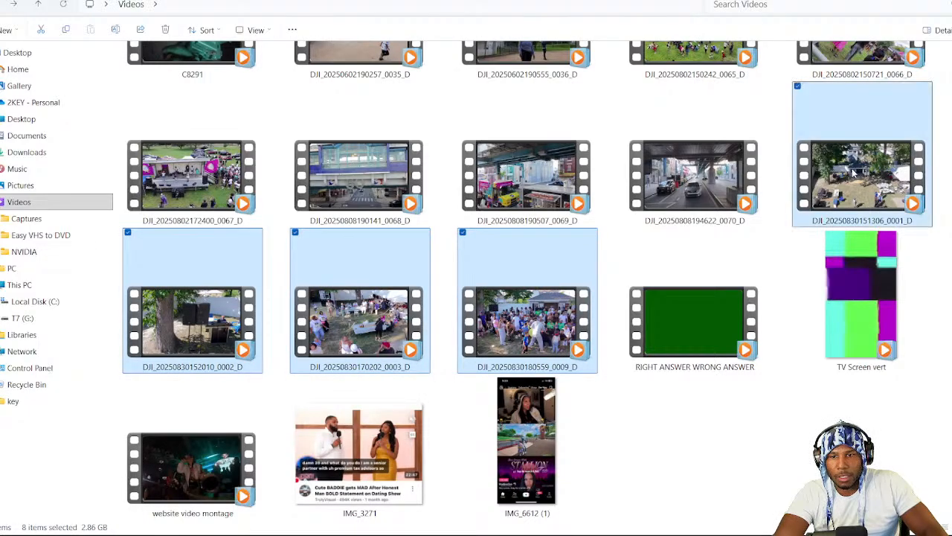
drag(855, 168, 63, 356)
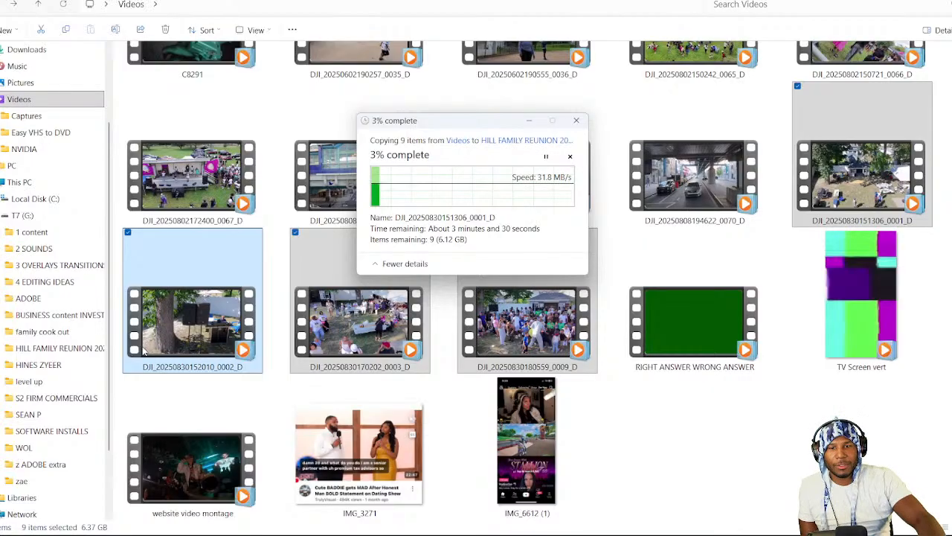
click(484, 523)
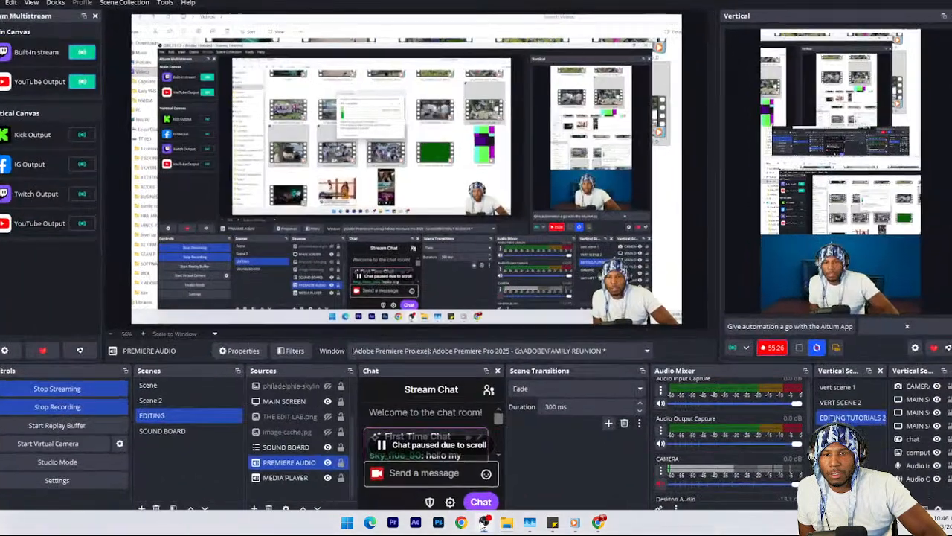
click(484, 522)
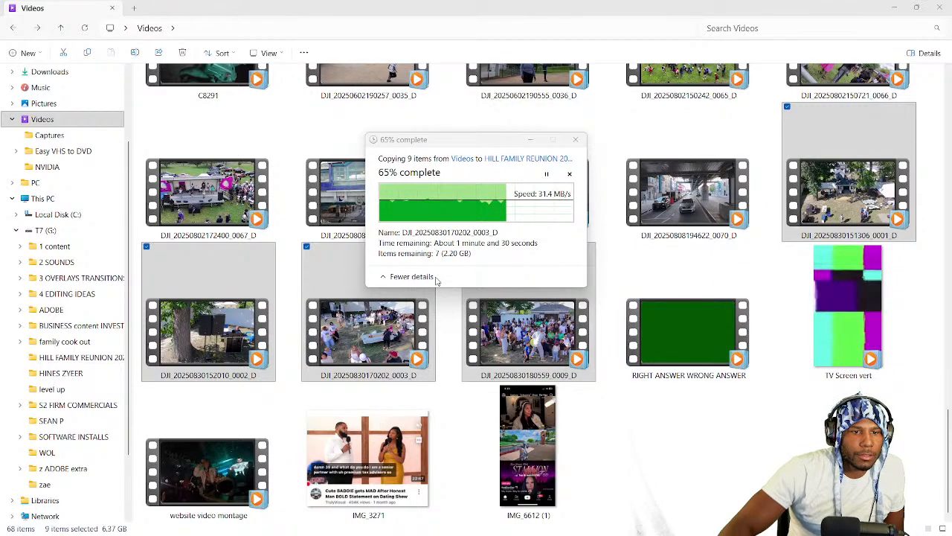
click(457, 201)
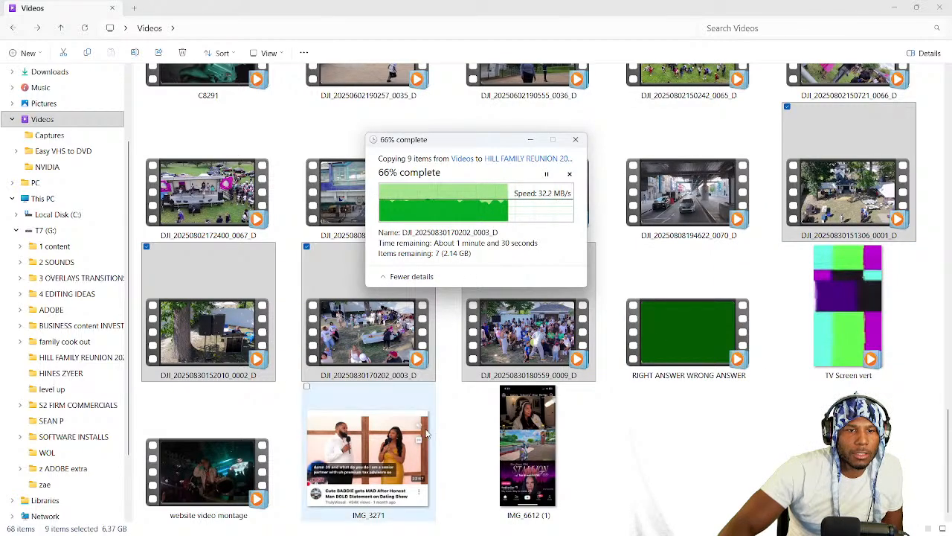
mouse_move(444, 533)
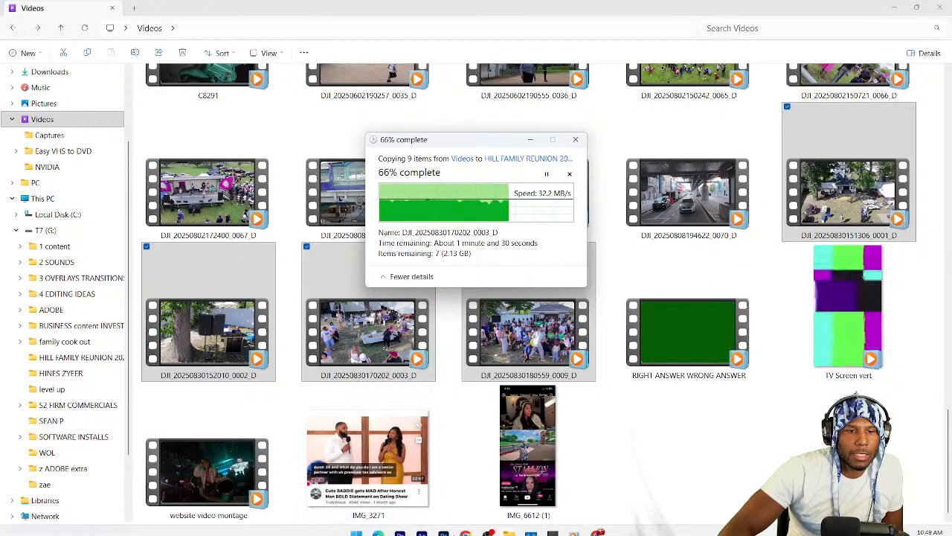
click(574, 525)
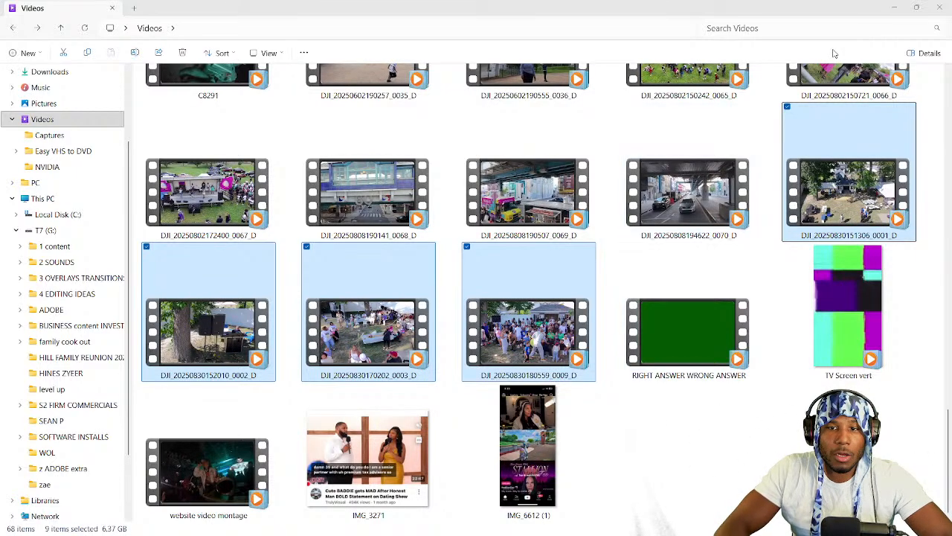
Minimize File Explorer, launch Premiere Pro and open the recent FAMILY REUNION project.
click(895, 7)
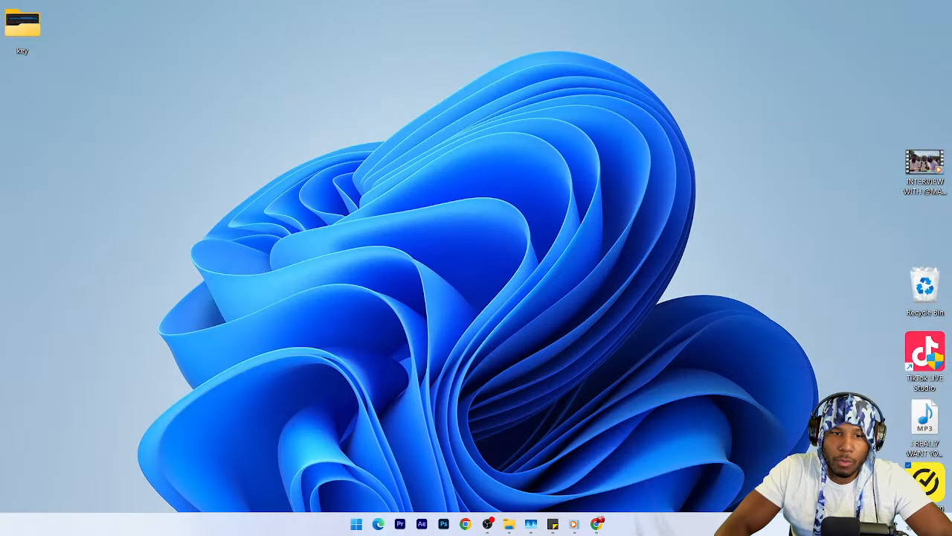
click(401, 524)
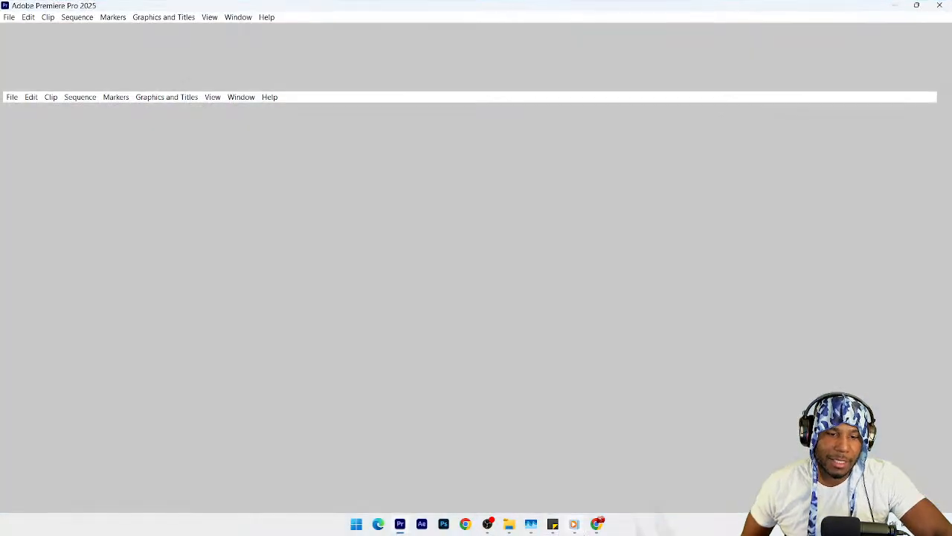
mouse_move(574, 524)
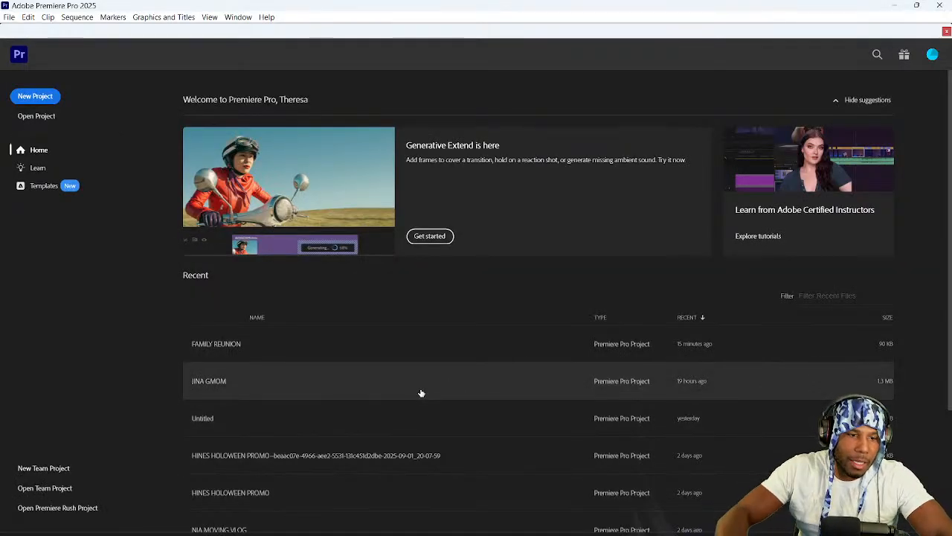
click(427, 343)
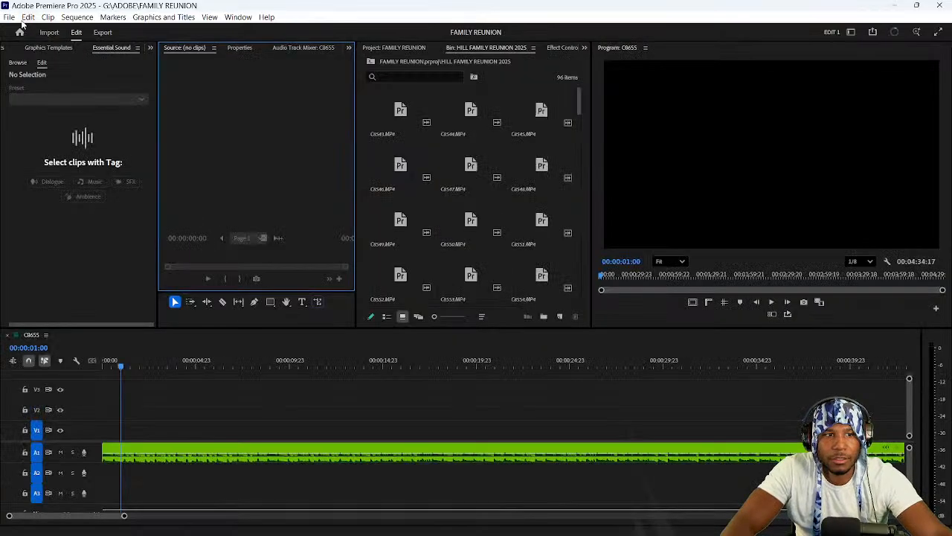
Delete the media cache files through the Media Cache preferences.
click(76, 17)
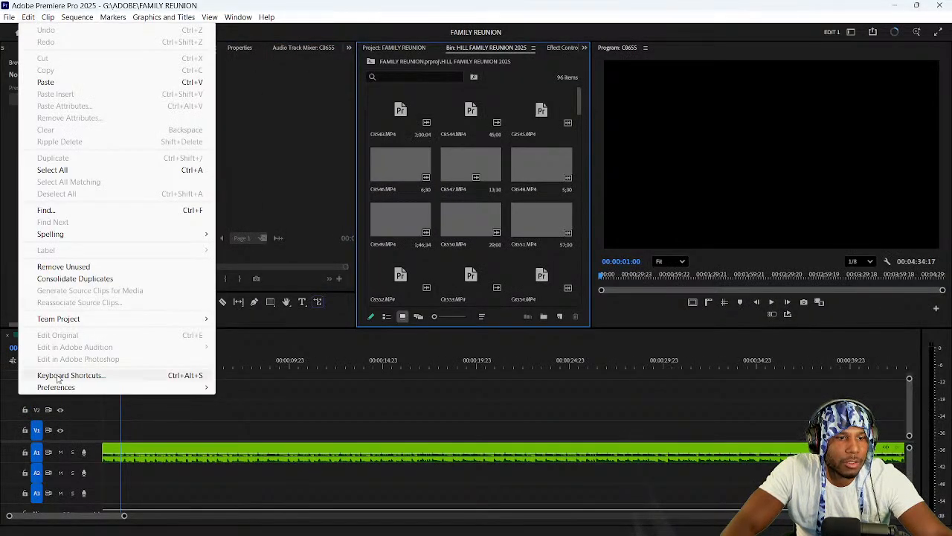
mouse_move(59, 386)
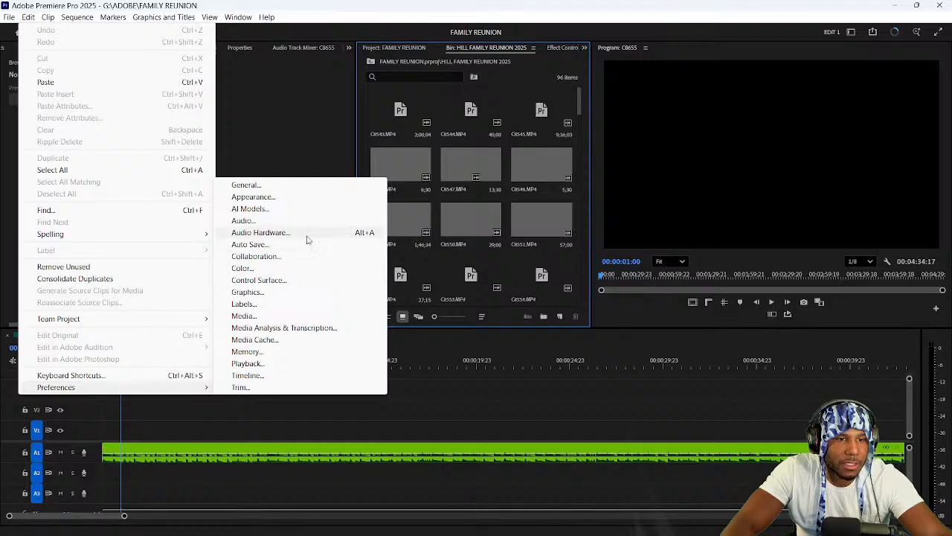
click(301, 328)
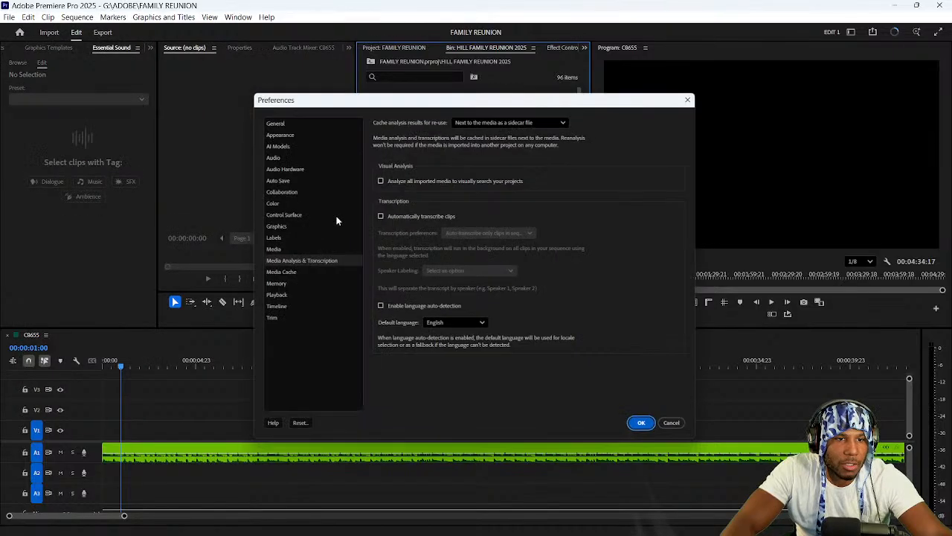
click(338, 237)
click(298, 273)
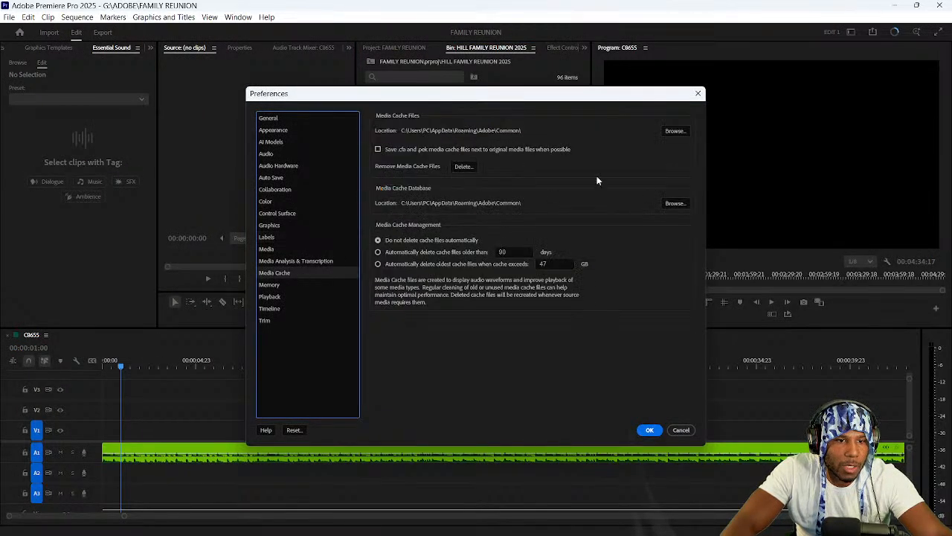
click(467, 166)
click(544, 326)
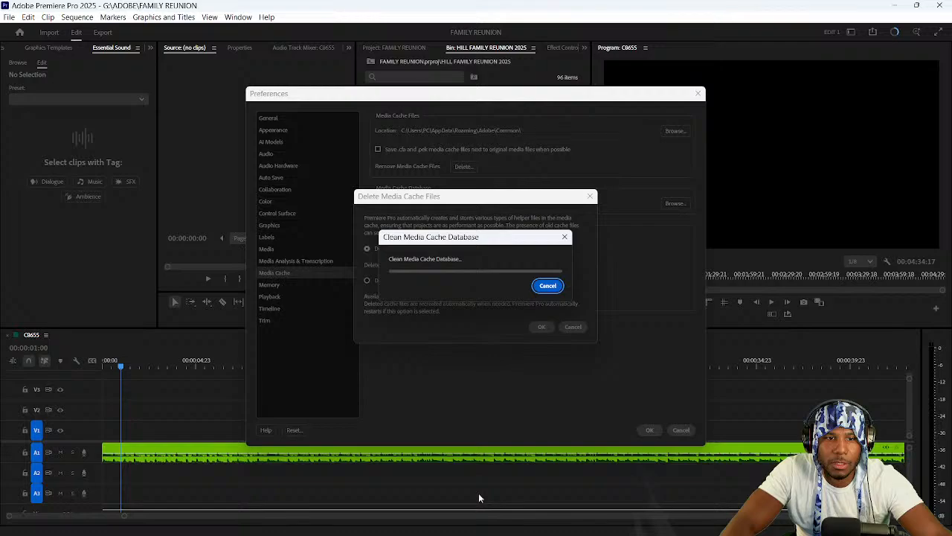
Switch to File Explorer and open the Adobe Premiere Pro Auto-Save folder inside ADOBE on T7 (G:).
click(509, 524)
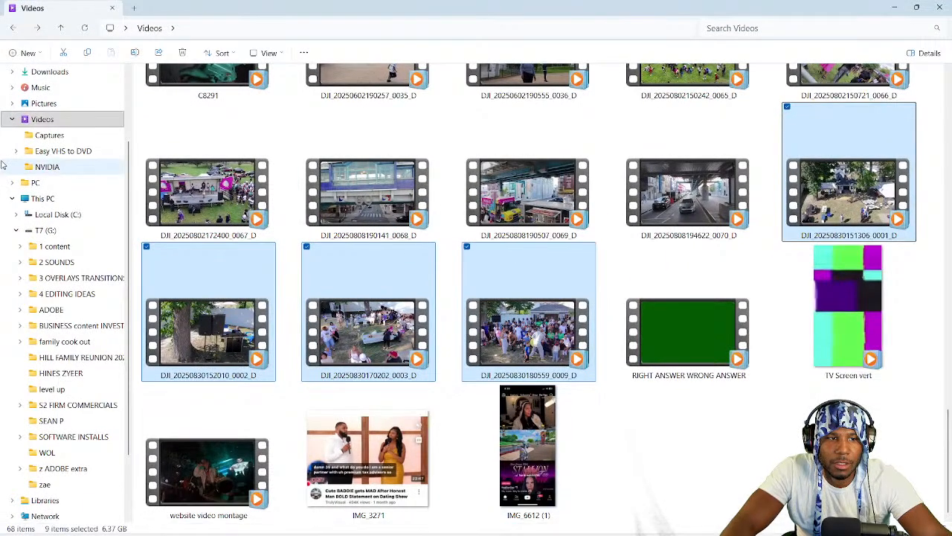
click(71, 233)
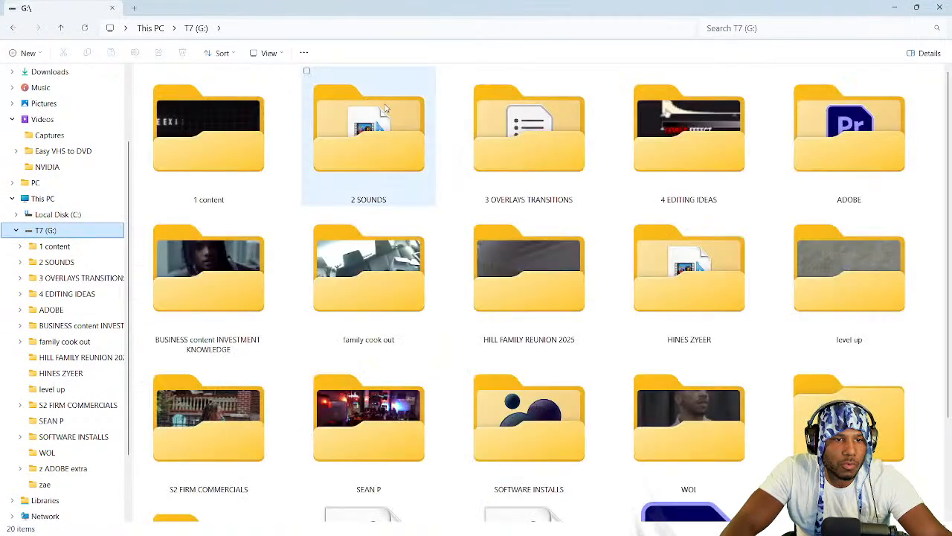
double_click(849, 127)
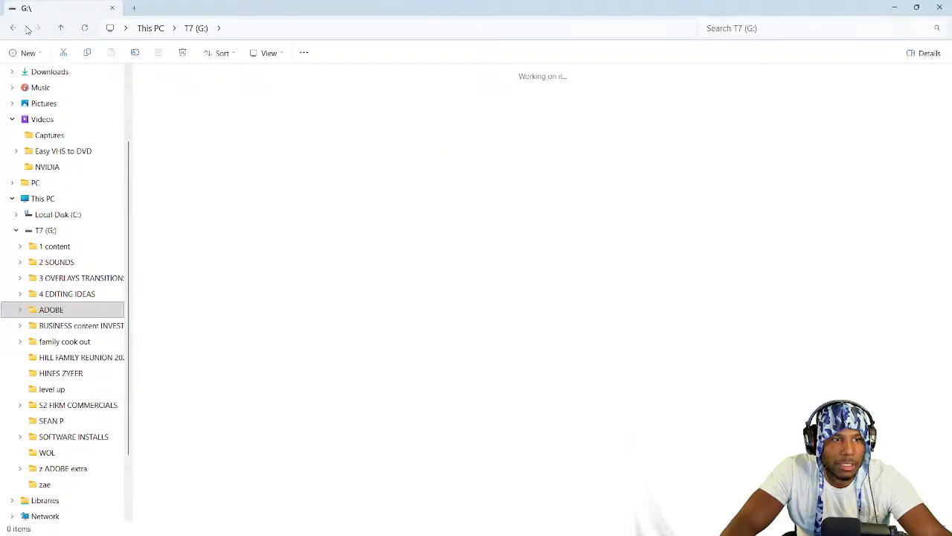
key(alt+Left)
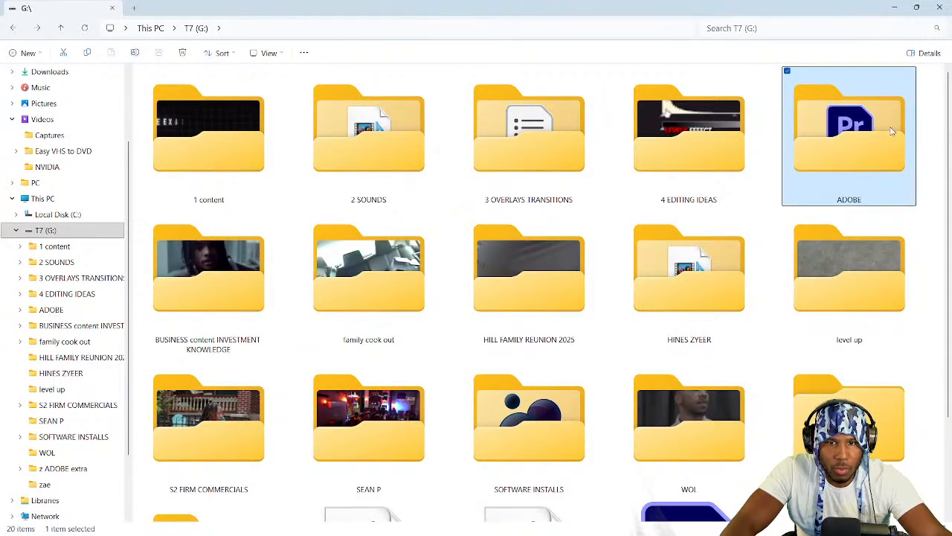
double_click(891, 131)
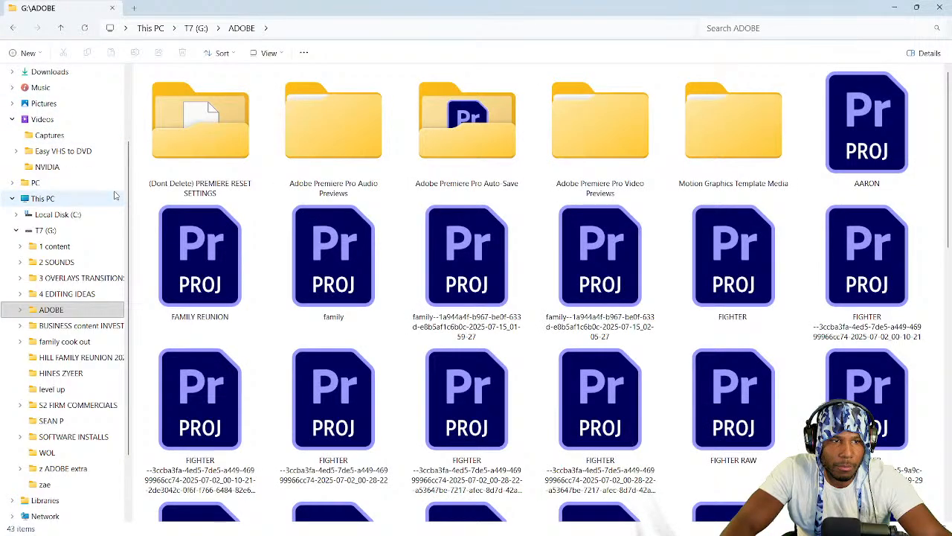
double_click(457, 136)
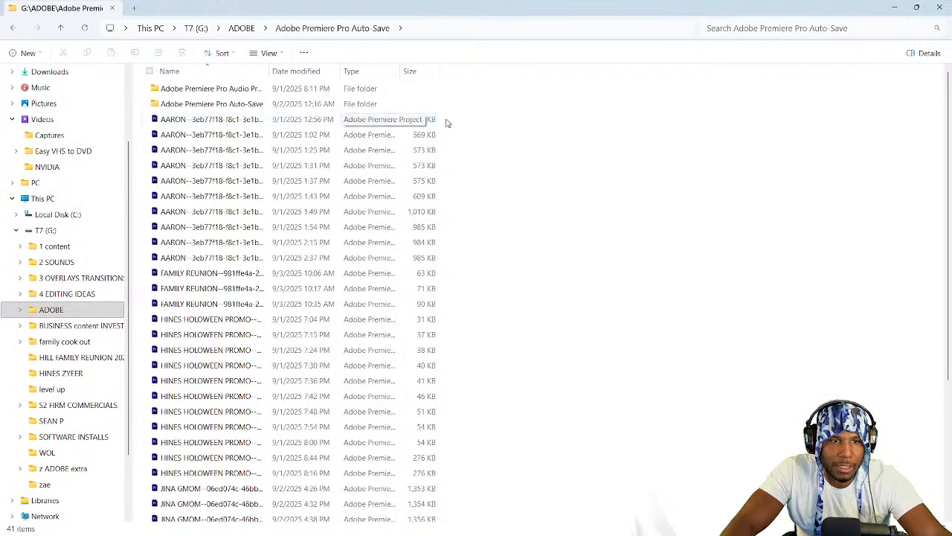
Permanently delete the ten project auto-saves dated 9/1/2025 from 12:56 PM to 2:37 PM.
drag(456, 118, 308, 266)
click(182, 53)
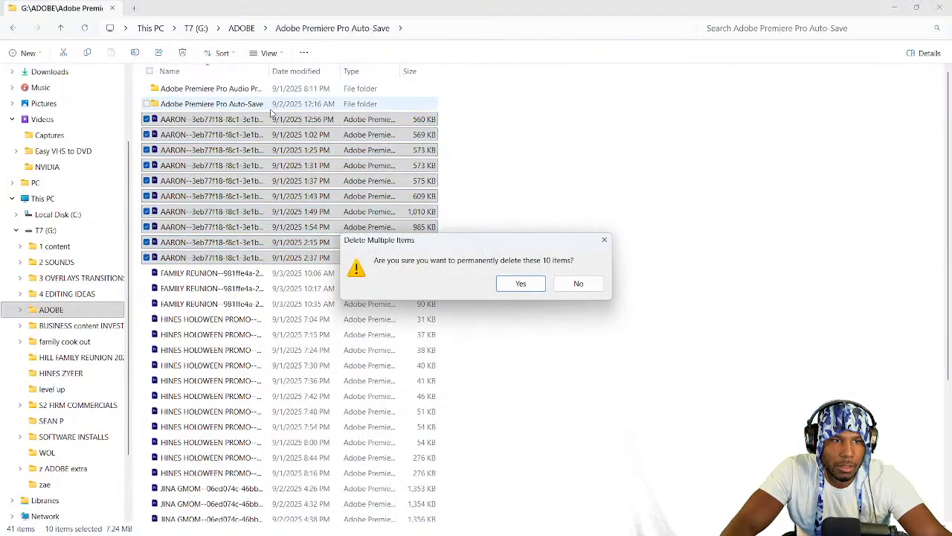
click(520, 284)
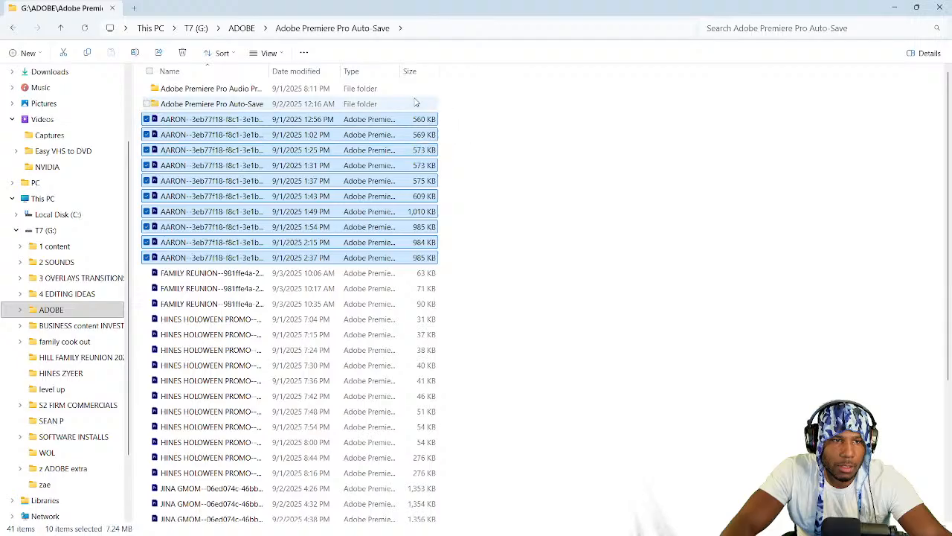
Permanently delete the Adobe Premiere Pro Audio Previews folder inside the auto-save folder.
click(320, 90)
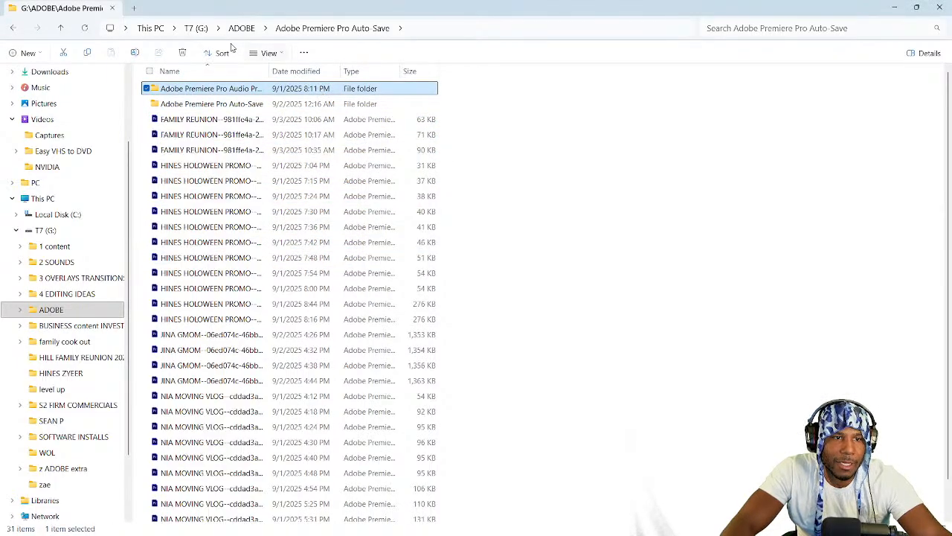
click(182, 53)
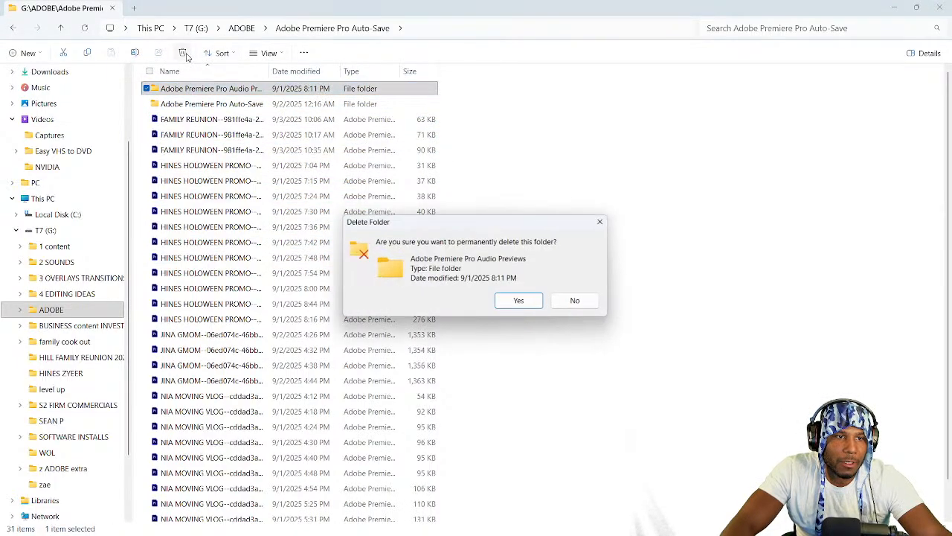
click(519, 300)
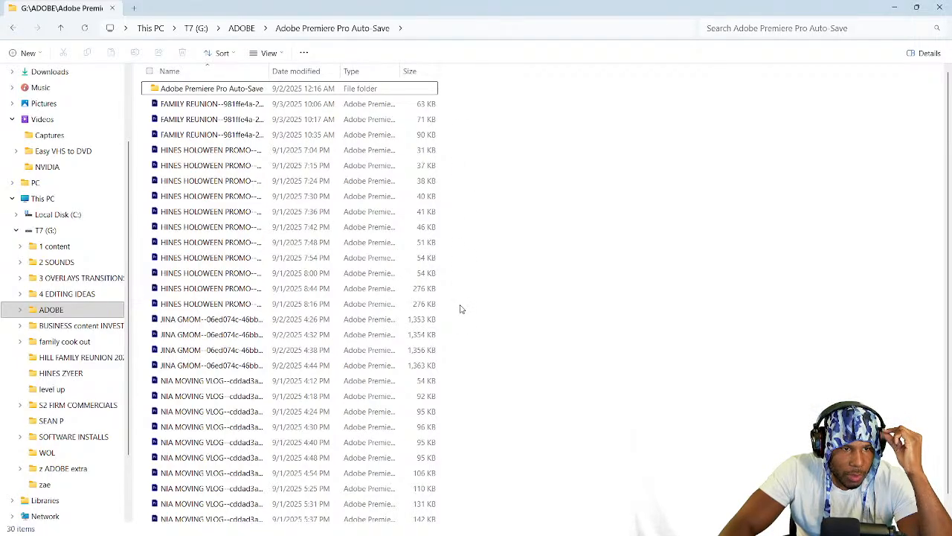
Permanently delete the eleven HINES HOLOWEEN PROMO auto-saves.
drag(460, 309, 320, 148)
click(182, 53)
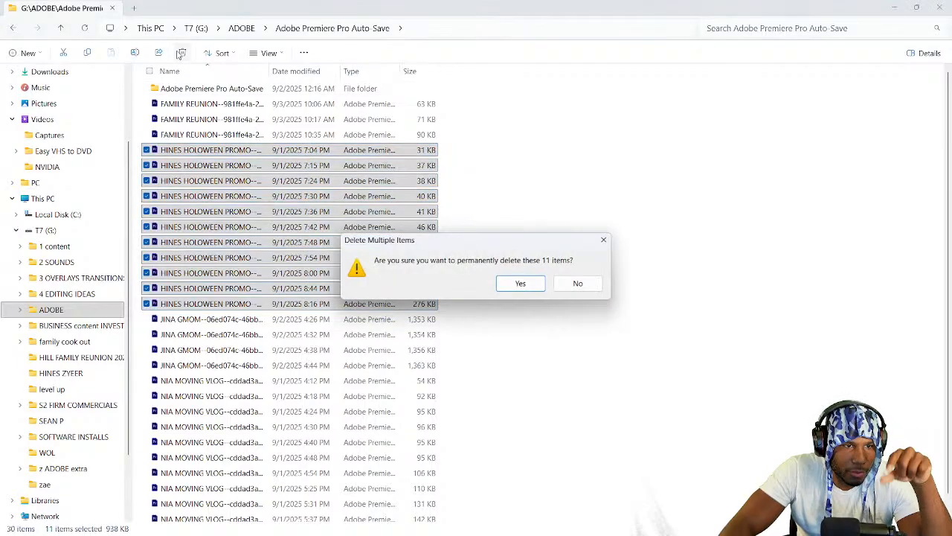
click(521, 283)
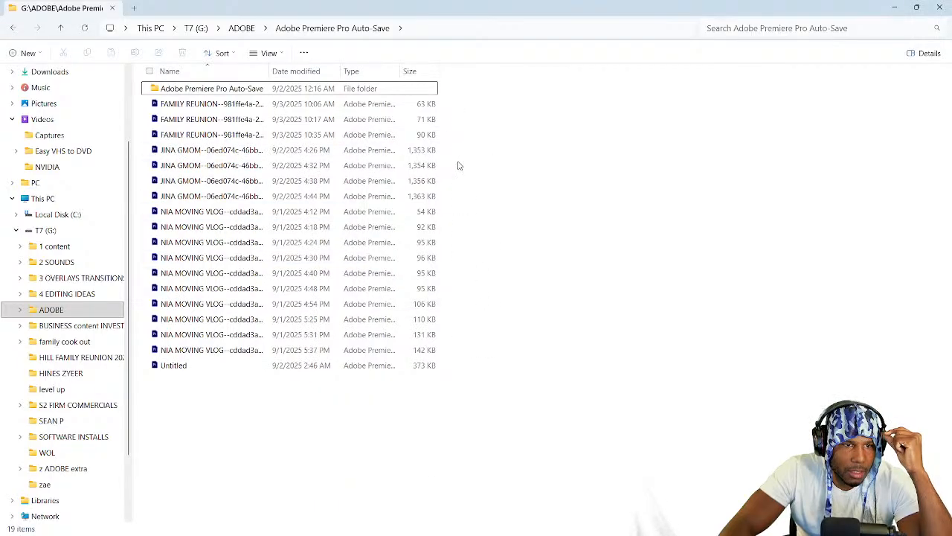
Permanently delete the four GMOM project auto-saves dated 9/2/2025 from 4:26 PM to 4:44 PM.
drag(462, 146, 424, 196)
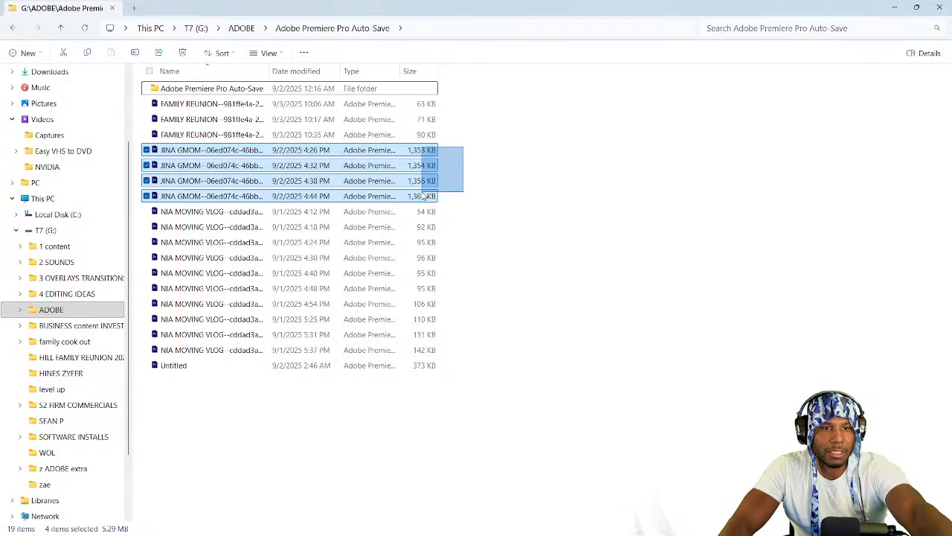
click(183, 52)
click(520, 282)
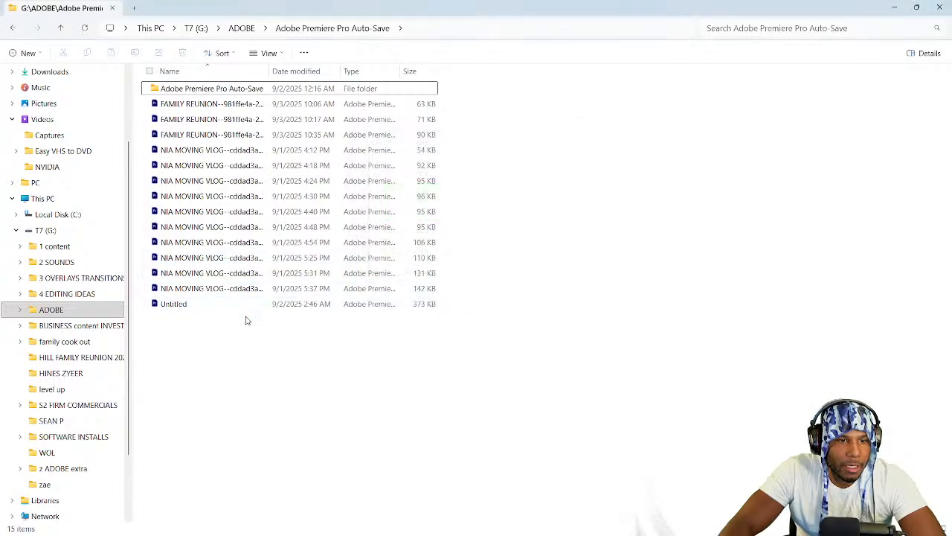
Permanently delete the eight moving vlog auto-saves dated 9/1/2025 from 4:12 PM to 5:25 PM.
drag(448, 289, 274, 152)
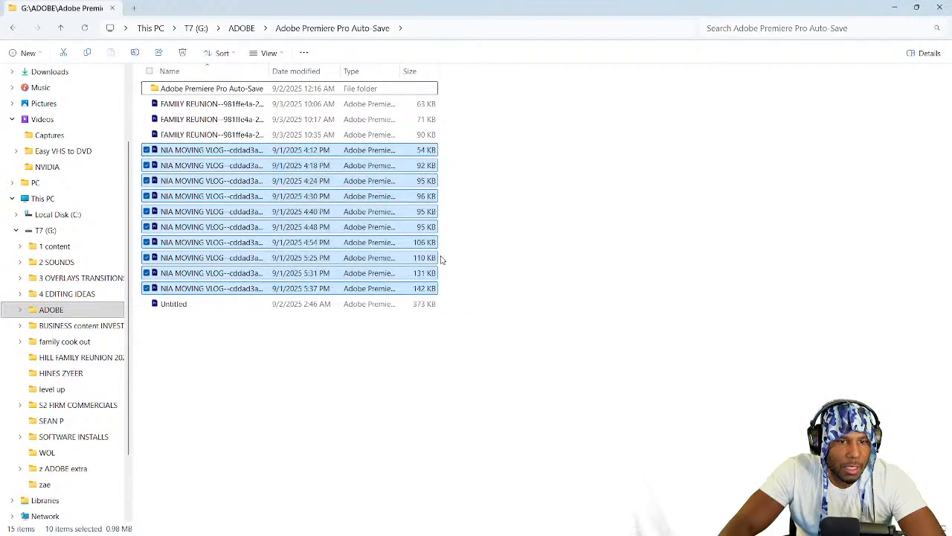
drag(443, 259, 274, 152)
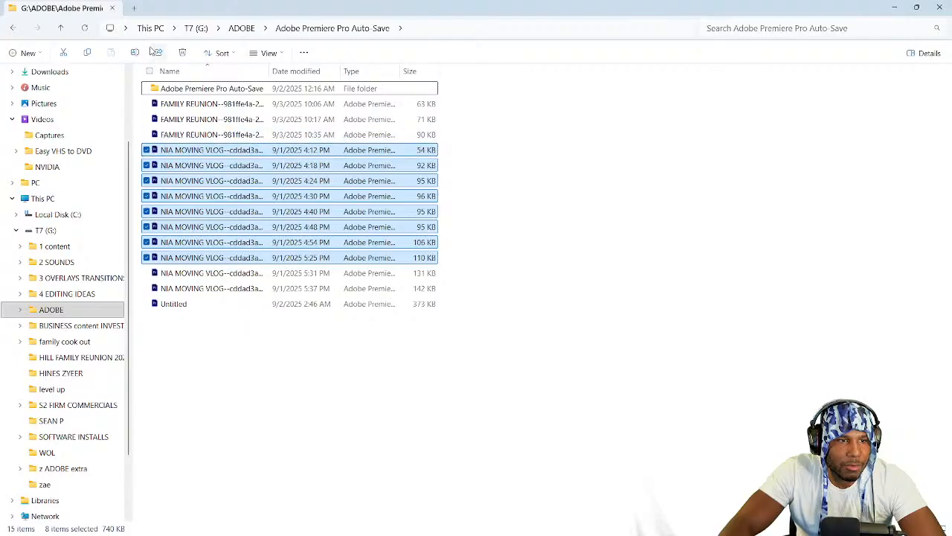
click(181, 52)
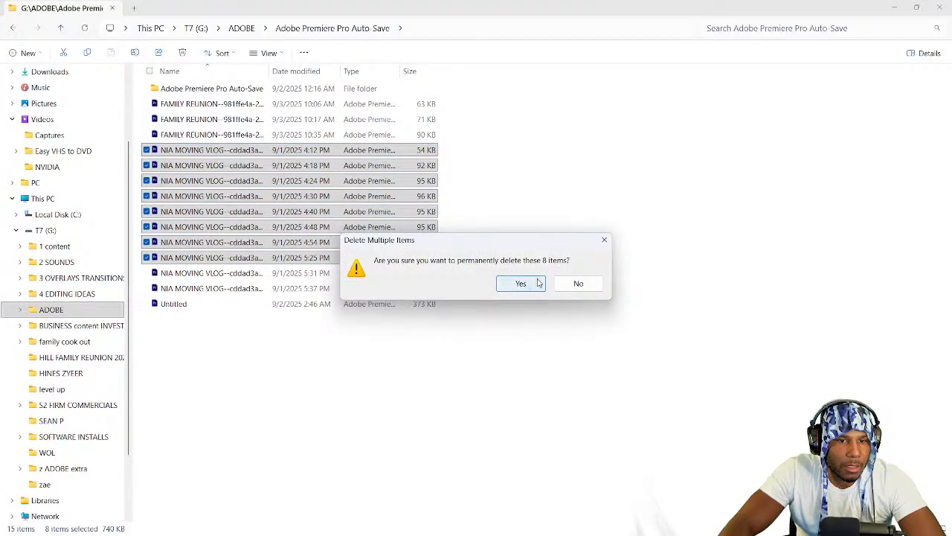
click(545, 283)
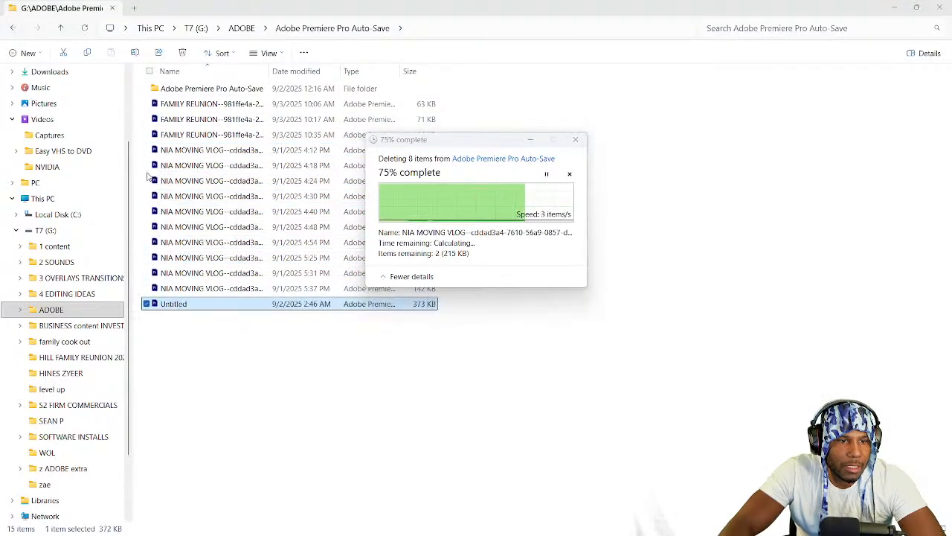
Permanently delete the Untitled project file and, after checking its contents, the nested Adobe Premiere Pro Auto-Save folder.
click(182, 53)
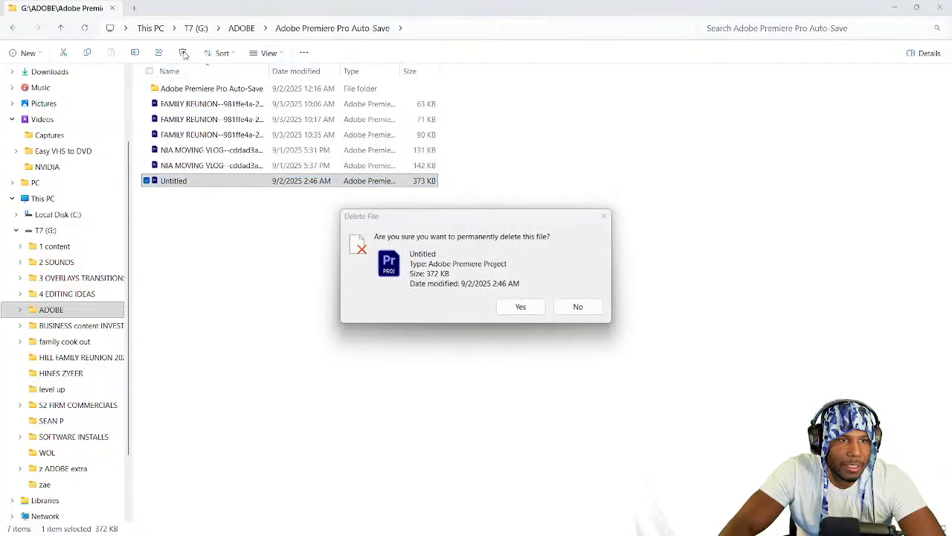
click(521, 306)
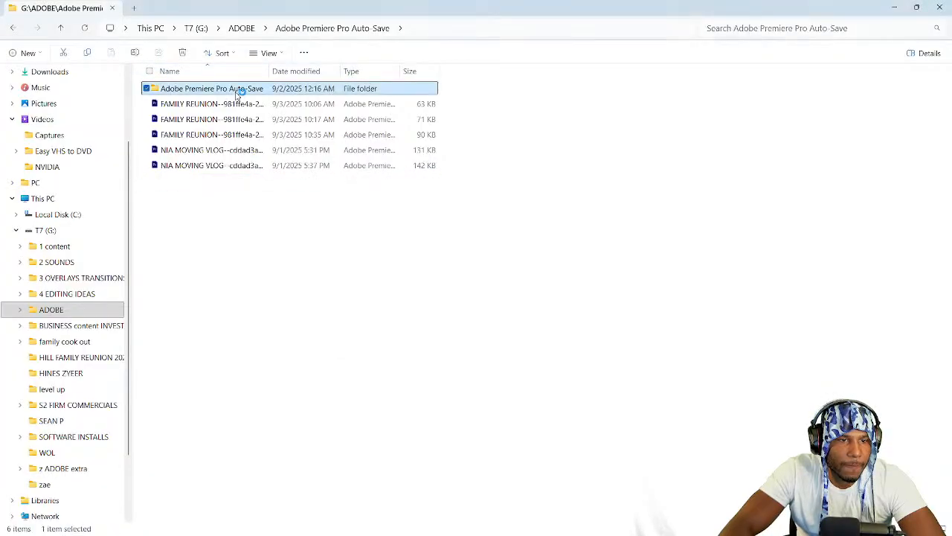
double_click(237, 90)
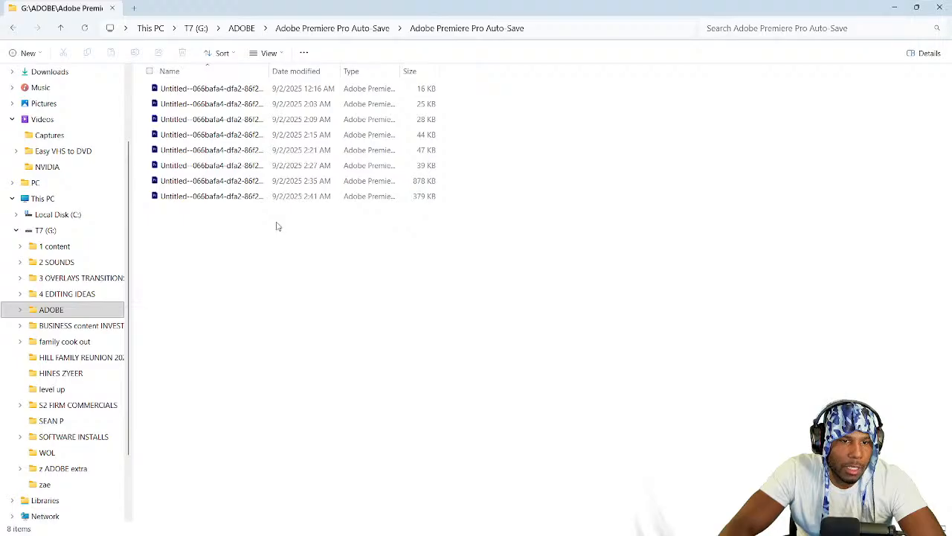
key(alt+Left)
click(182, 52)
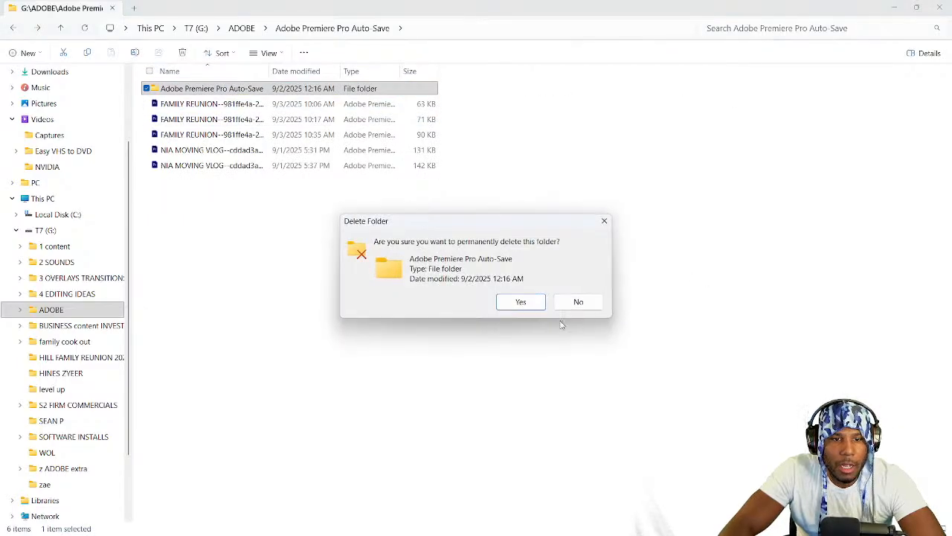
click(519, 299)
Check the media cache cleaning progress in Premiere Pro and close the File Explorer window.
click(890, 6)
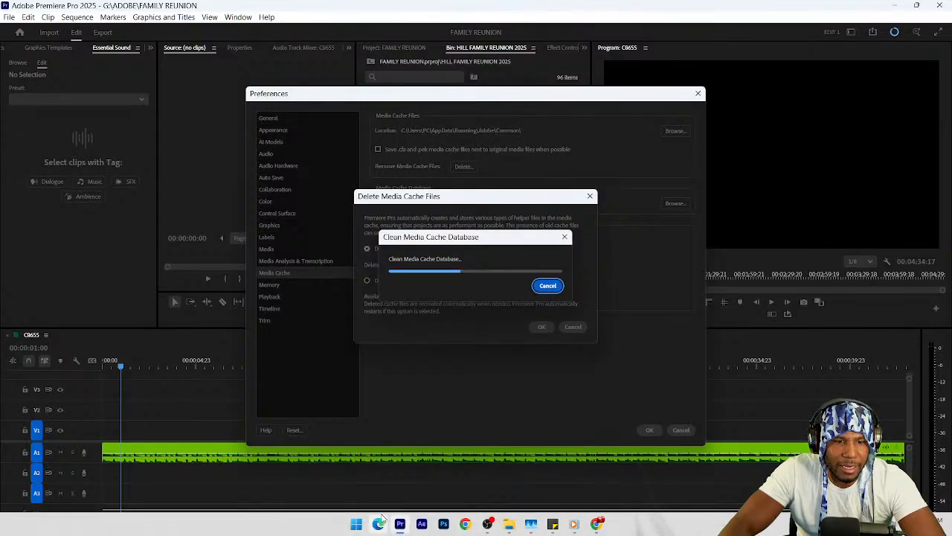
mouse_move(509, 523)
click(468, 485)
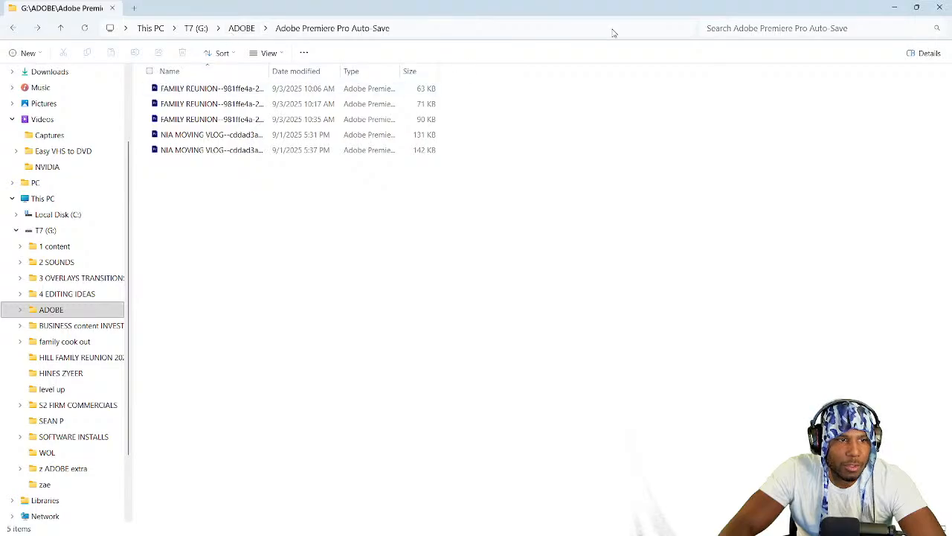
click(936, 7)
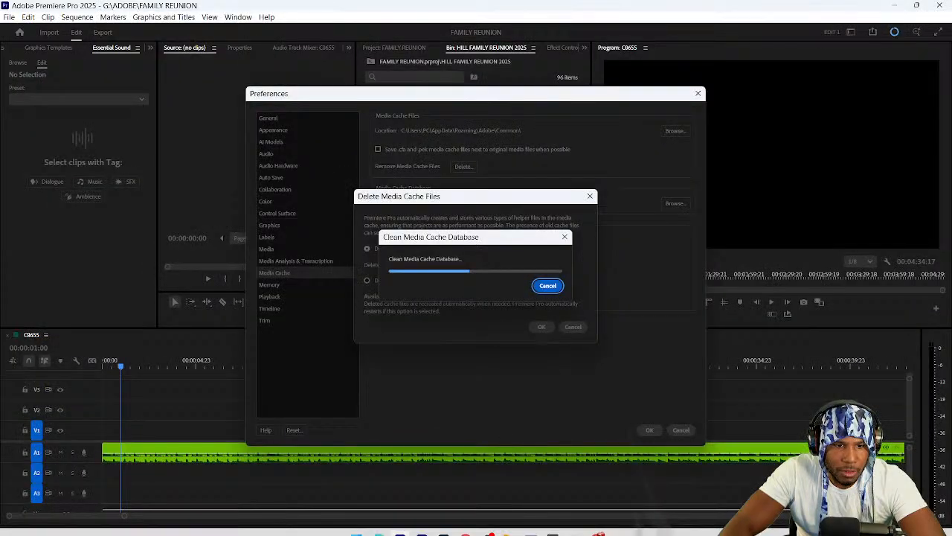
Open the Recycle Bin and permanently delete the GMOM BDAY RAW video.
click(356, 524)
text(RECY)
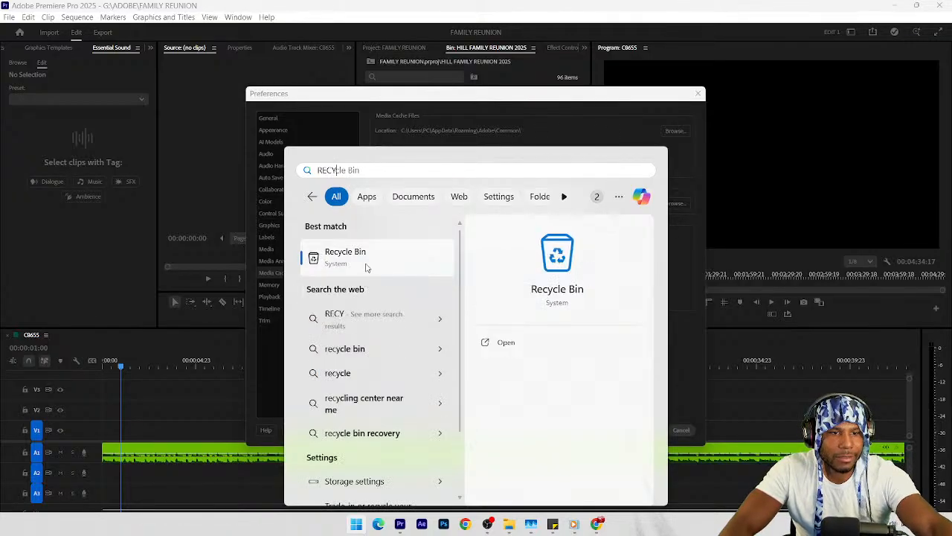
click(365, 268)
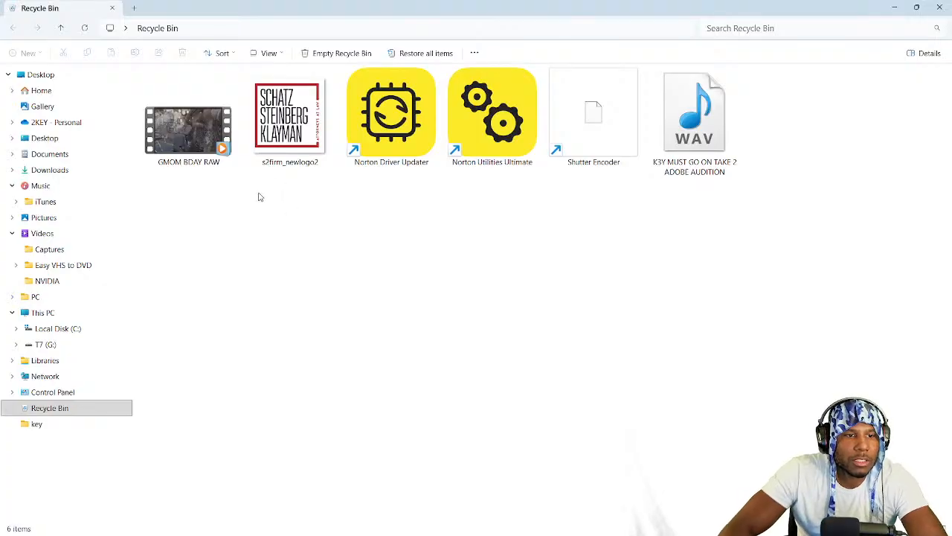
click(190, 123)
click(181, 53)
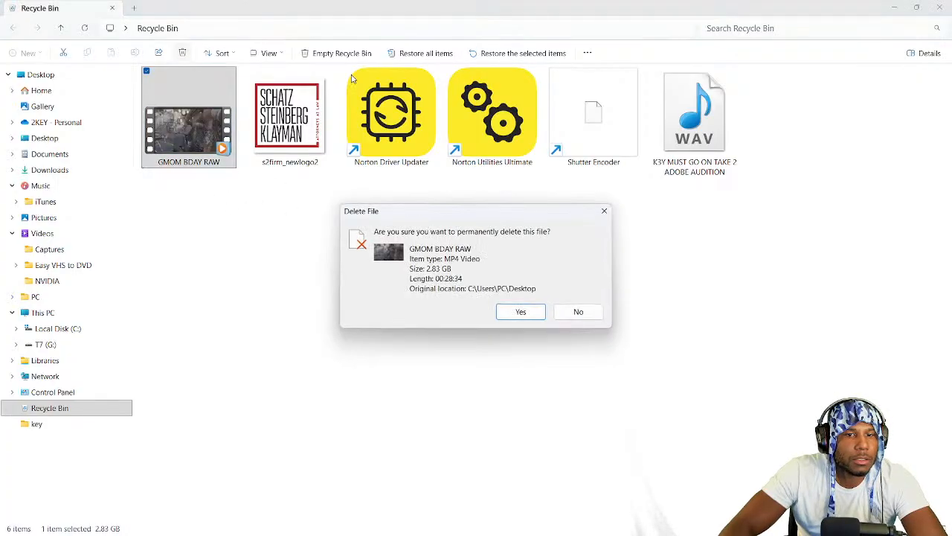
click(520, 312)
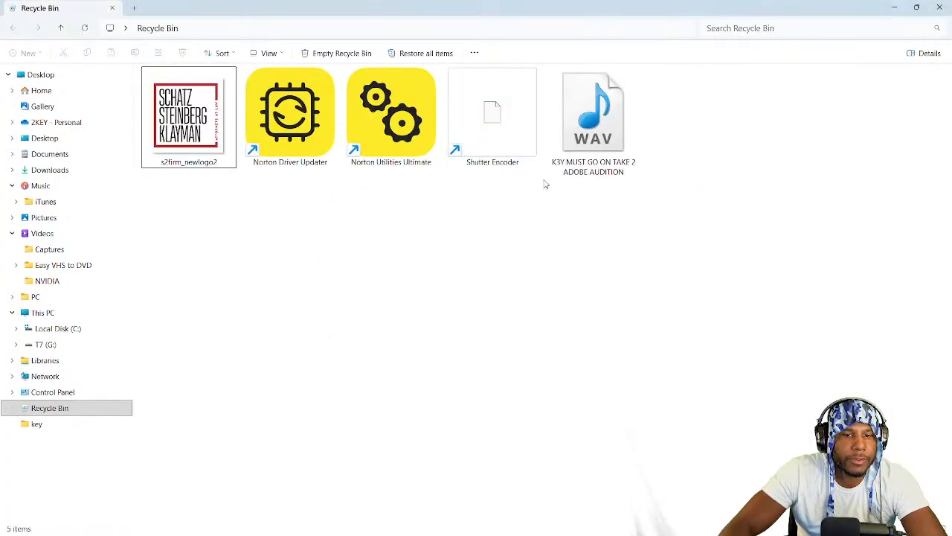
Permanently delete the remaining five Recycle Bin items and close the window to return to Premiere Pro.
drag(593, 202, 206, 142)
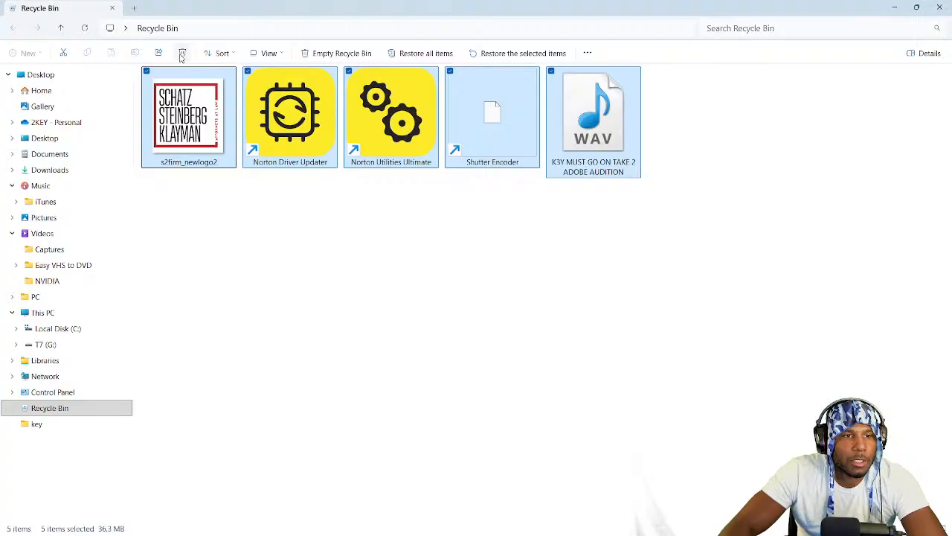
click(182, 54)
click(521, 284)
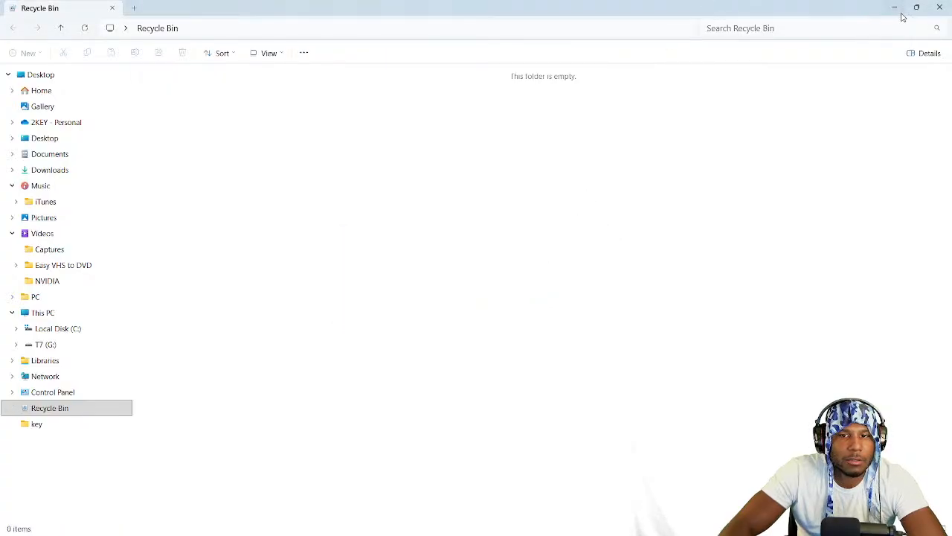
click(939, 7)
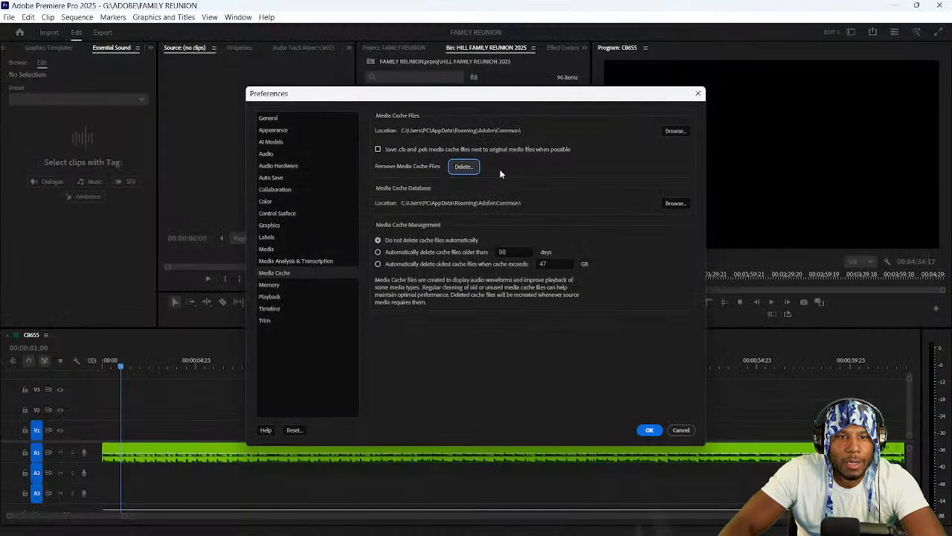
Accept the media cache preferences and play the sequence from its start.
click(641, 430)
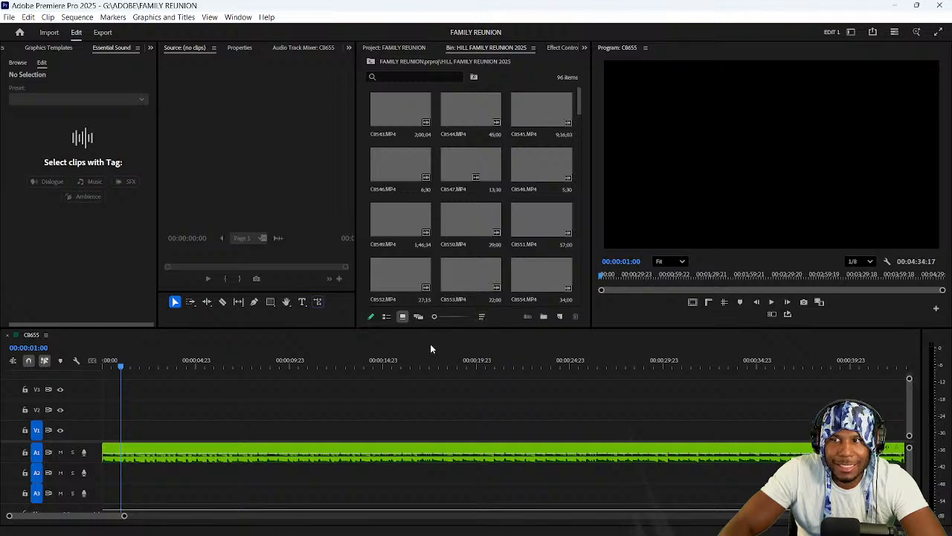
scroll(324, 388, down, 2)
click(131, 362)
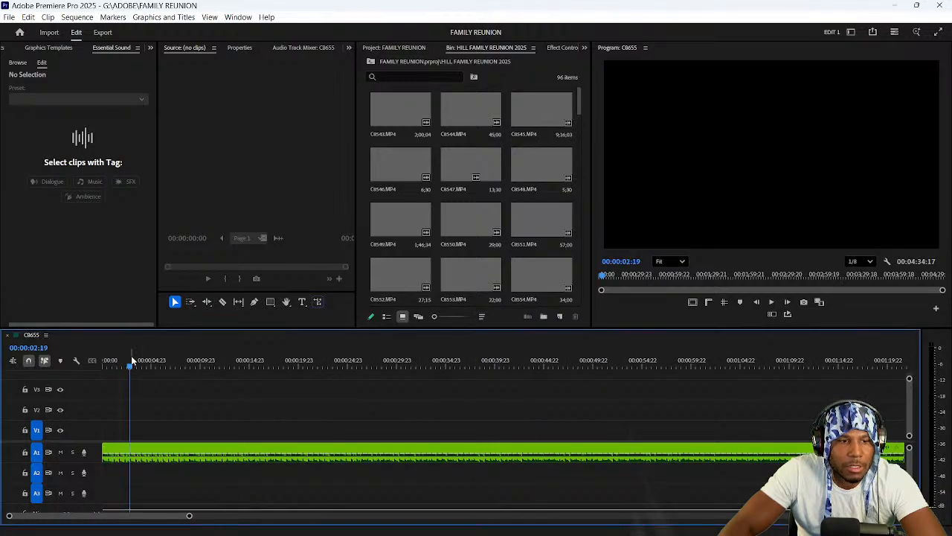
key(Home)
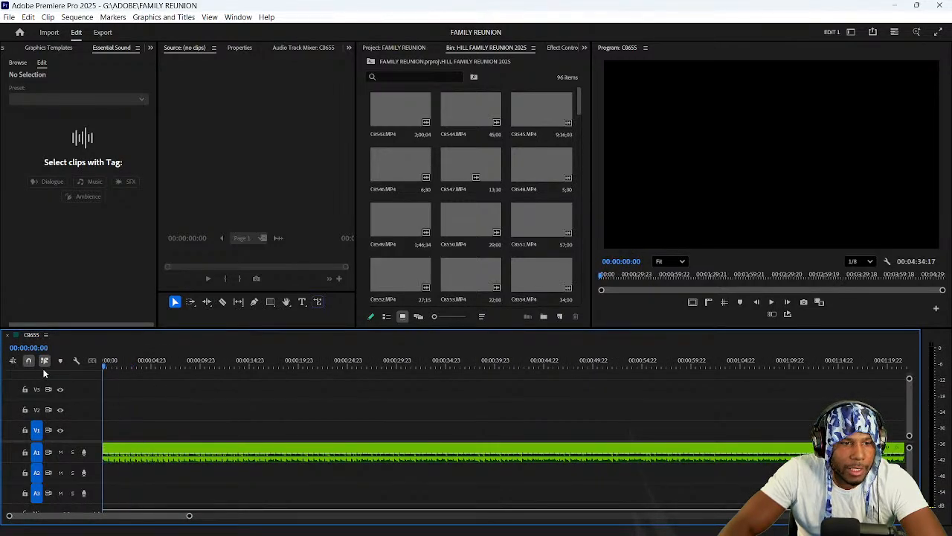
key(space)
Look through the family reunion bin's clips in an enlarged view and open C8543.MP4 in the Source Monitor.
click(437, 148)
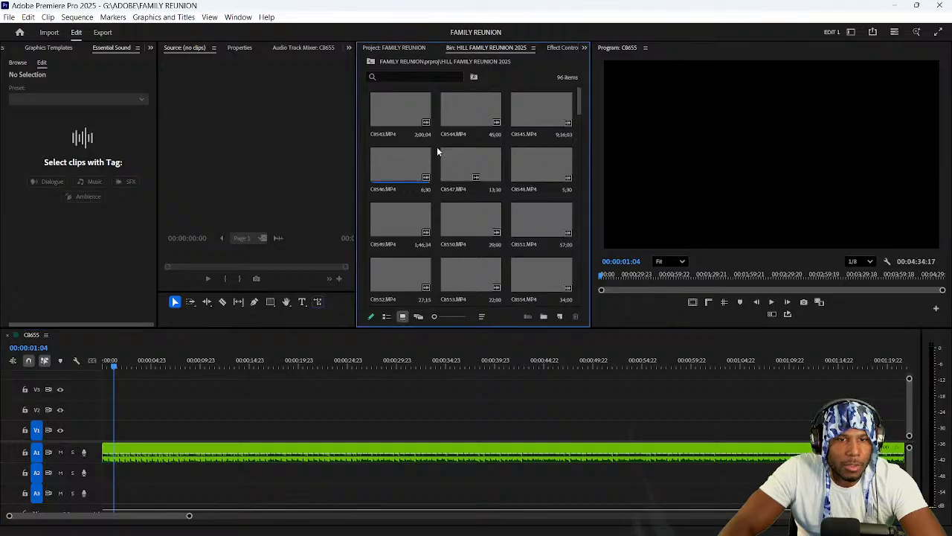
key(grave)
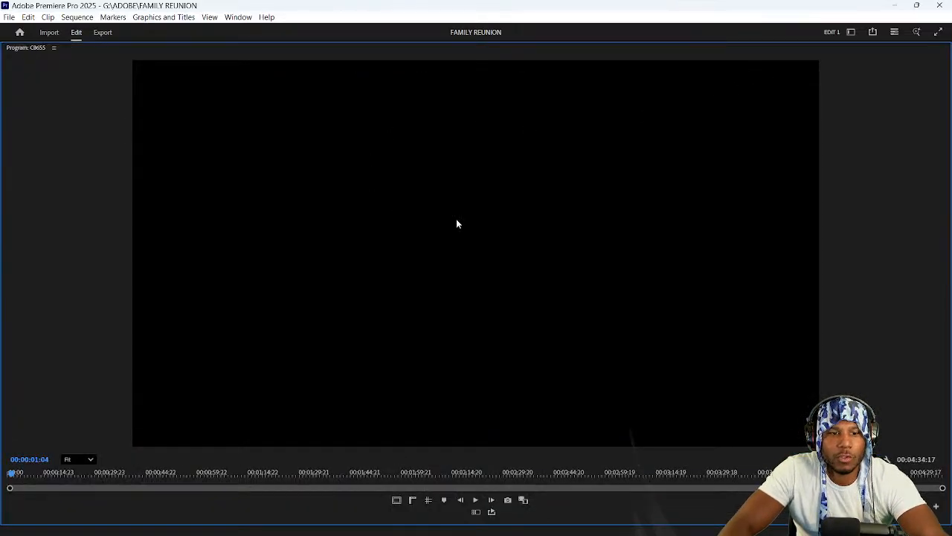
key(grave)
key(grave)
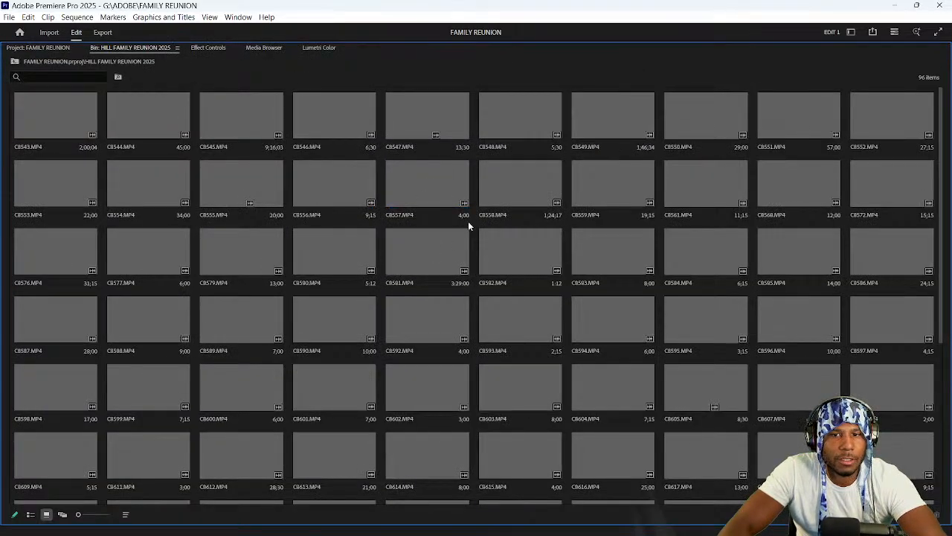
scroll(549, 256, down, 5)
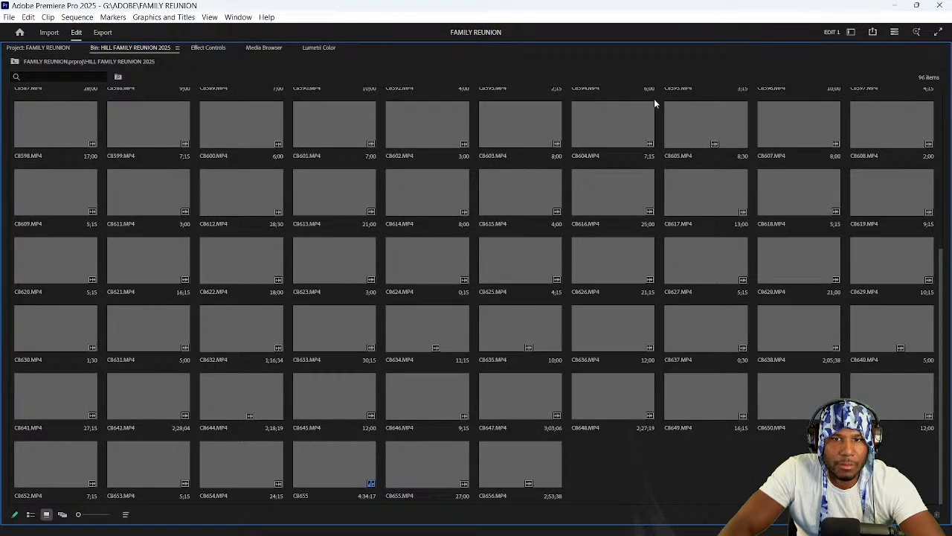
click(543, 123)
key(grave)
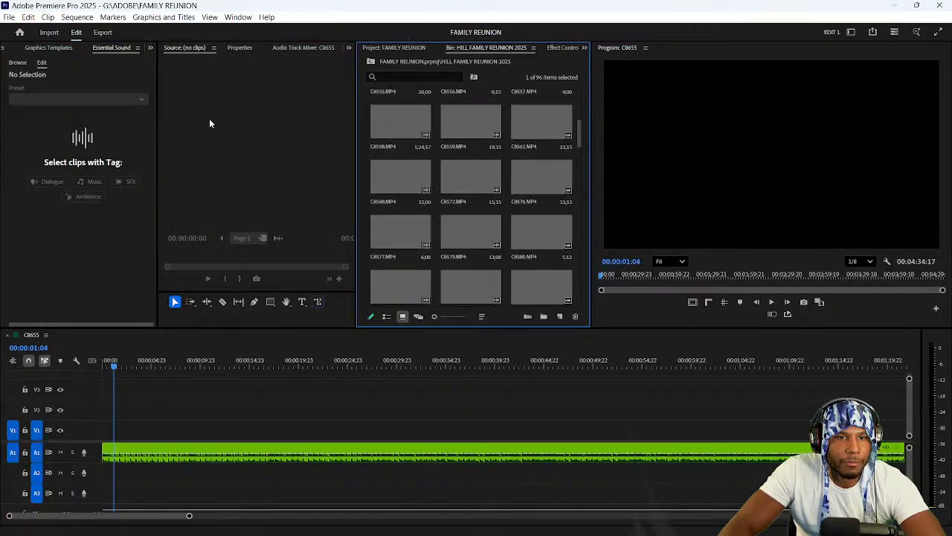
scroll(408, 115, up, 5)
double_click(412, 121)
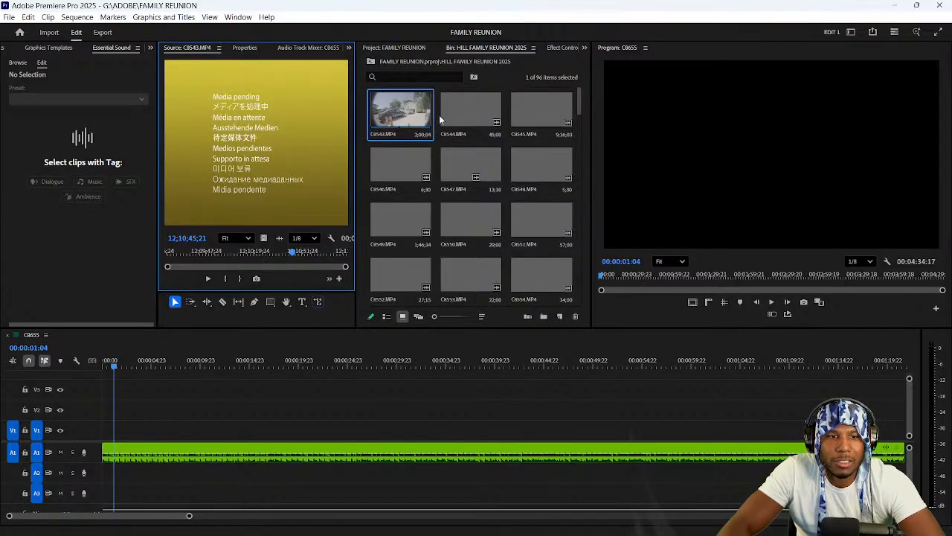
click(77, 17)
mouse_move(28, 20)
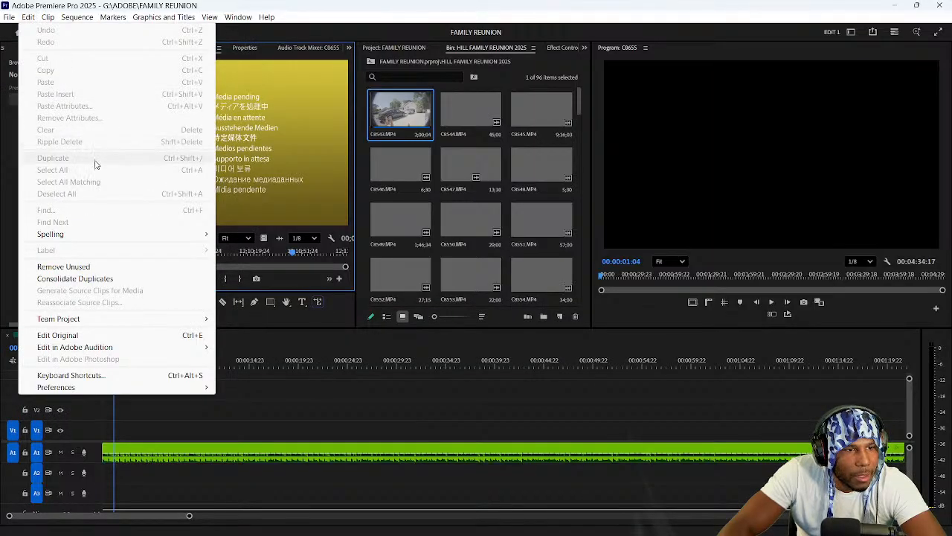
mouse_move(94, 235)
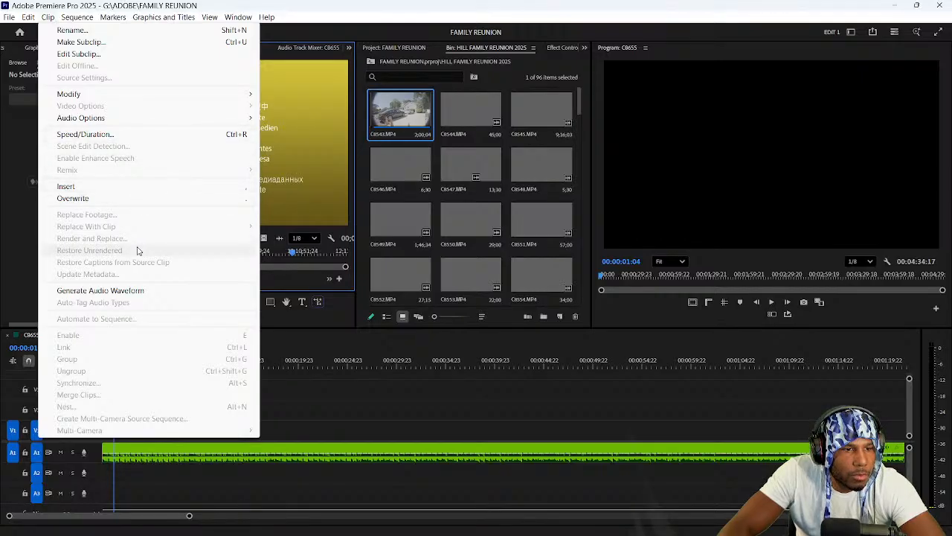
click(78, 17)
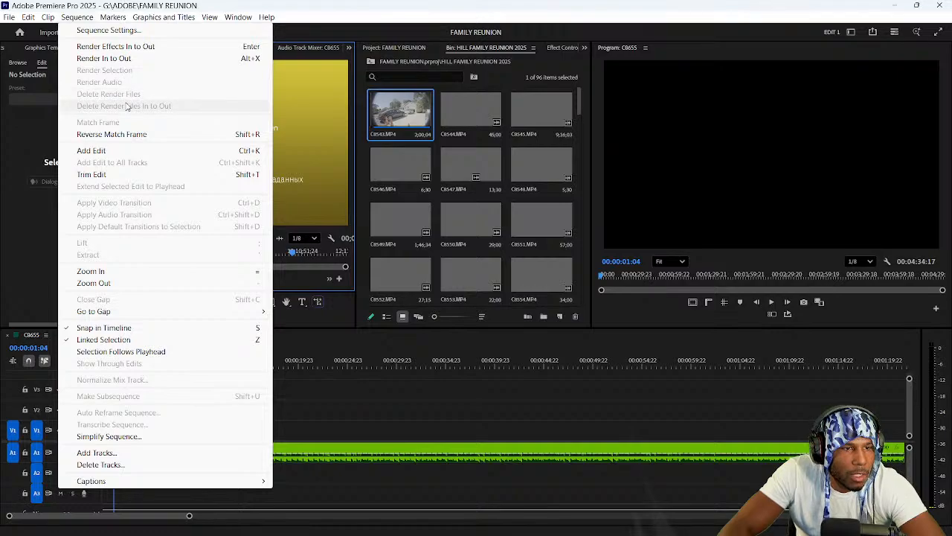
mouse_move(105, 19)
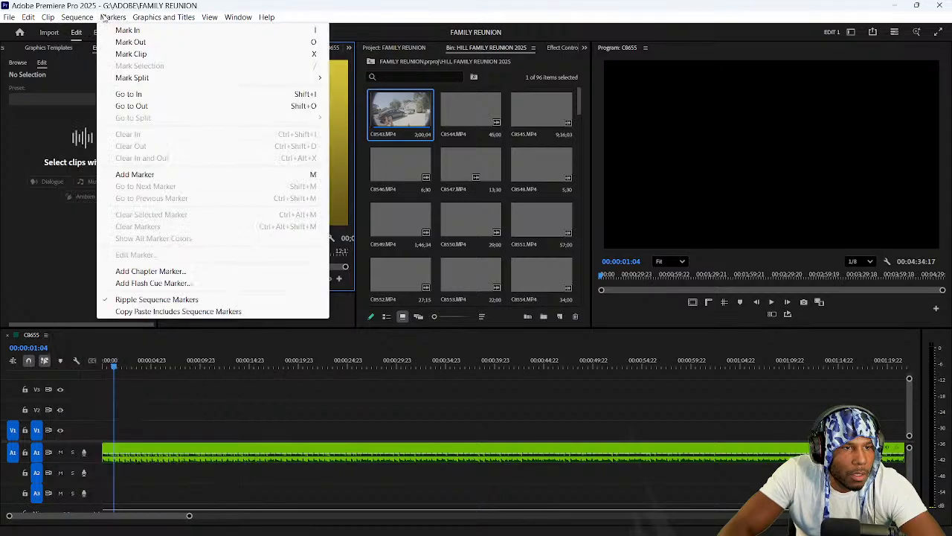
mouse_move(206, 21)
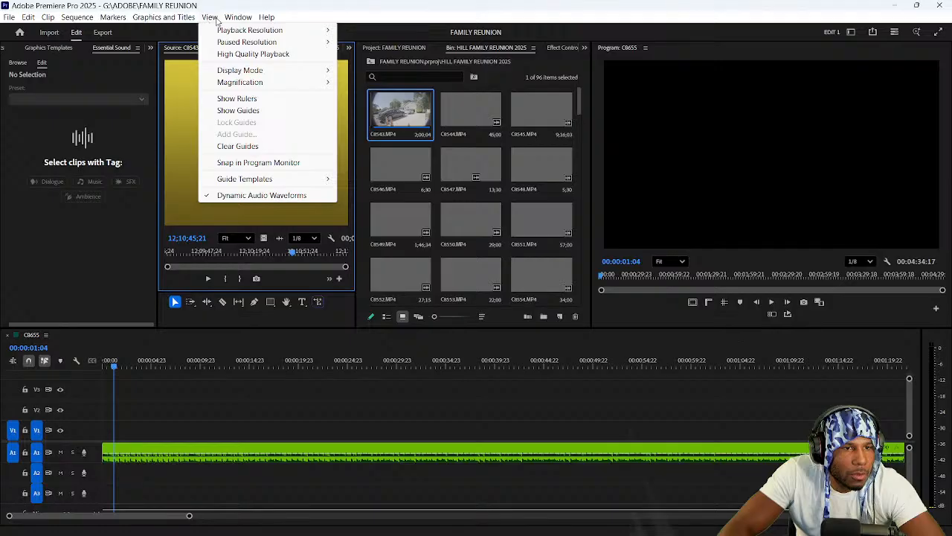
mouse_move(34, 26)
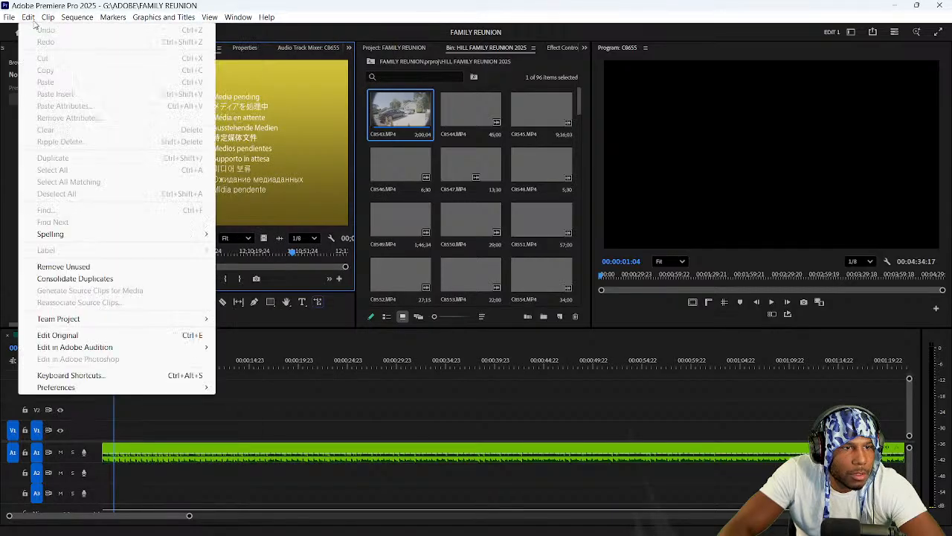
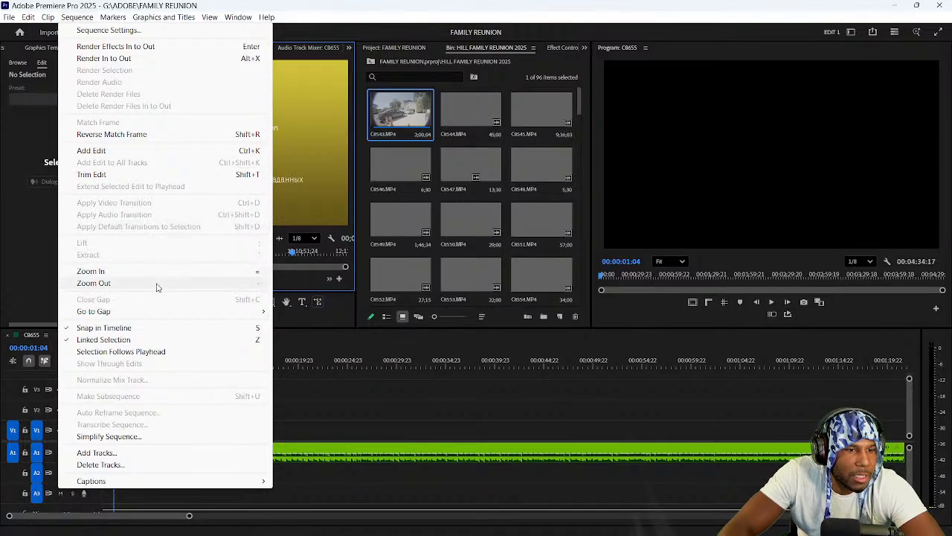
Dismiss the open menu and load C8544.MP4 from the family reunion bin into the Source Monitor.
click(317, 398)
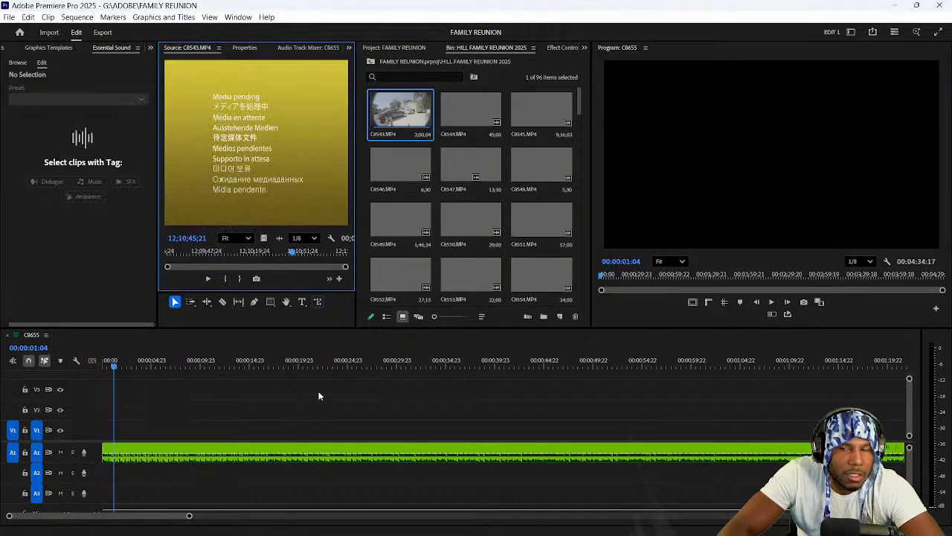
double_click(394, 109)
double_click(454, 107)
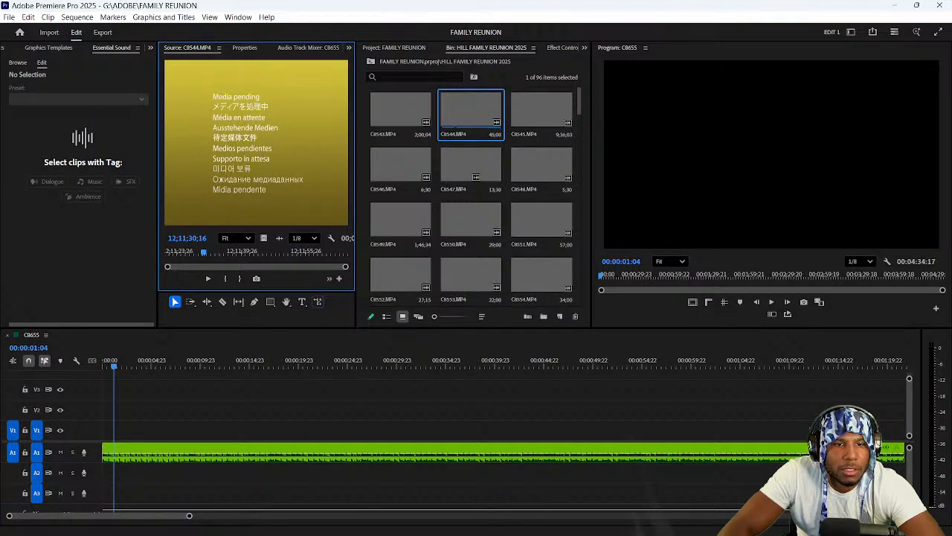
Permanently delete the Untitled Premiere project file and confirm the deletion.
key(shift+Delete)
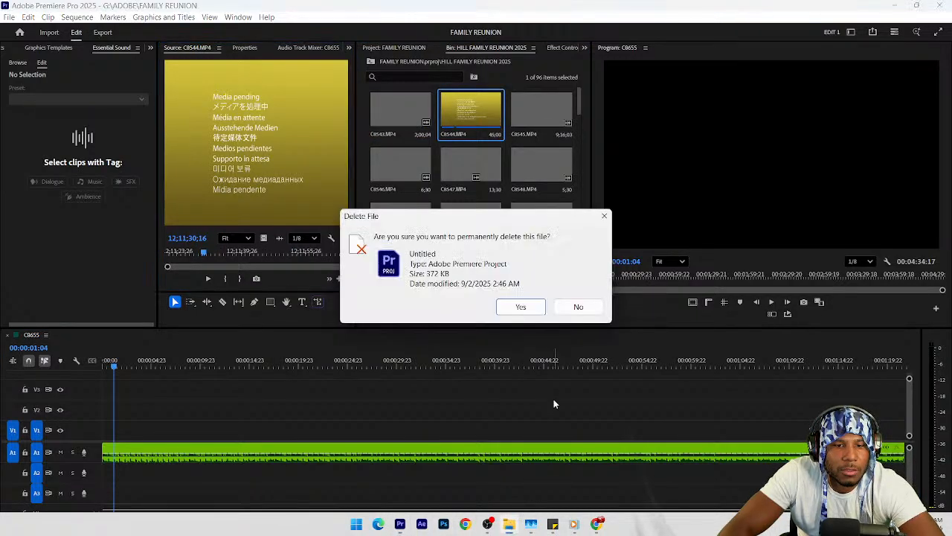
key(Return)
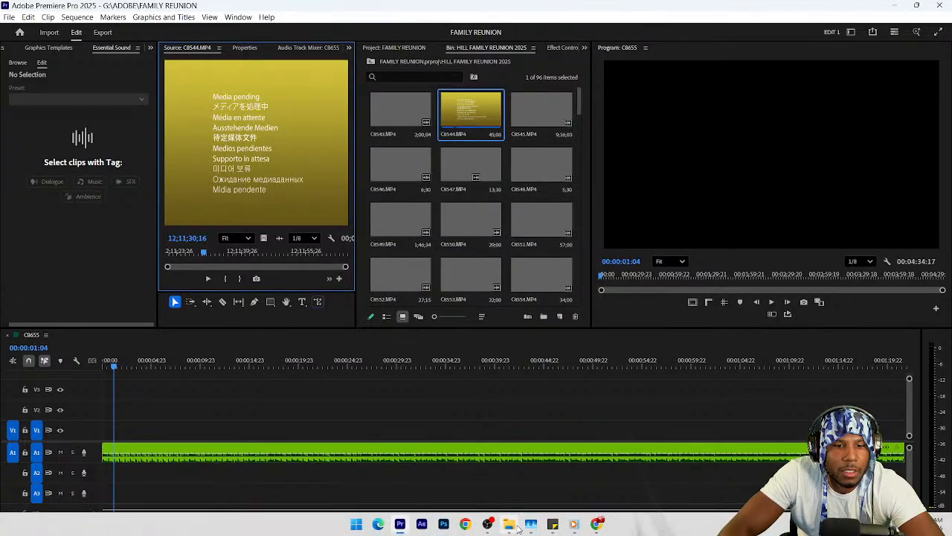
click(551, 247)
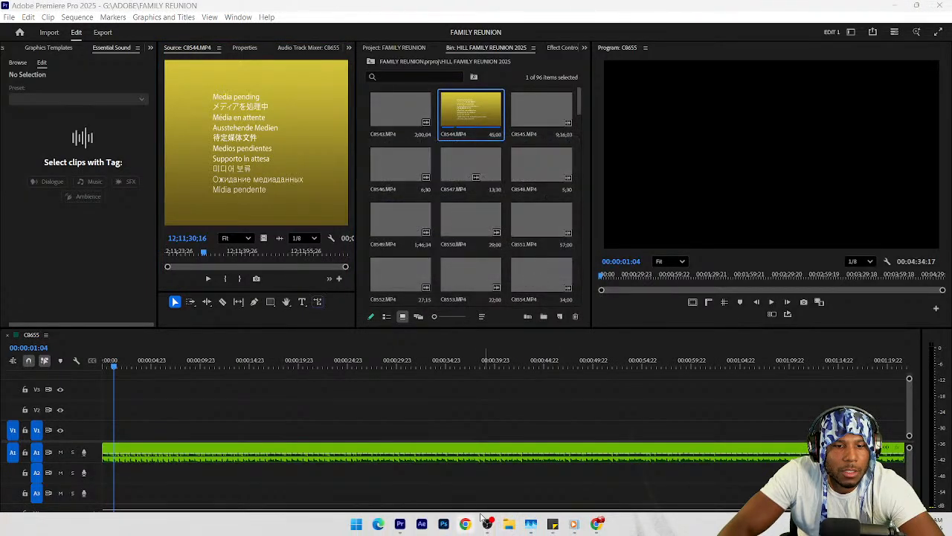
Switch to a new File Explorer window and open the HILL FAMILY REUNION 2025 folder on the T7 (G:) drive.
key(super+e)
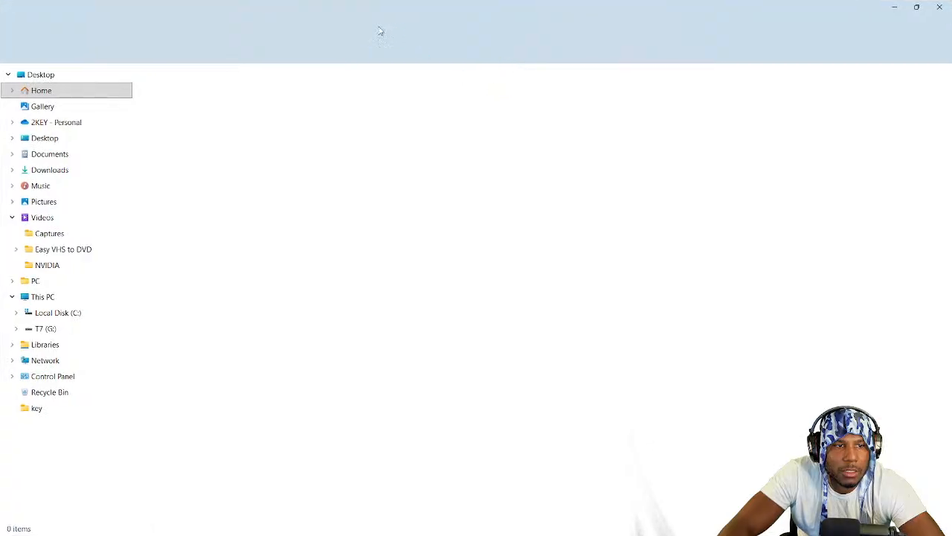
drag(397, 10, 428, 30)
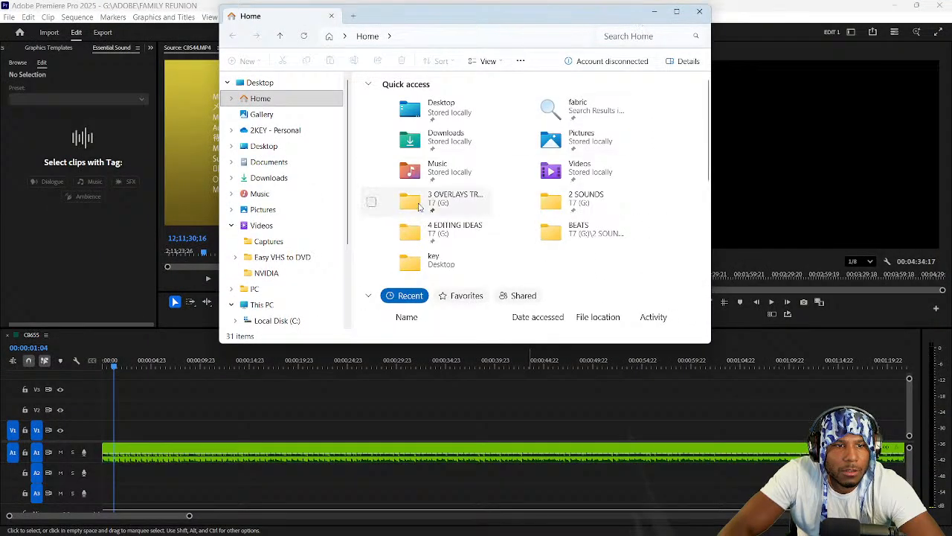
click(304, 211)
click(298, 225)
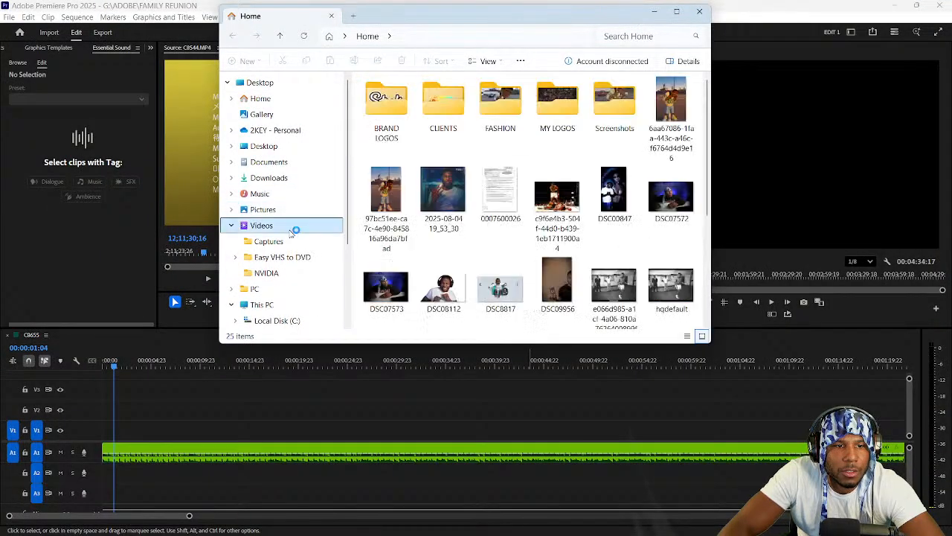
scroll(261, 291, down, 3)
click(264, 238)
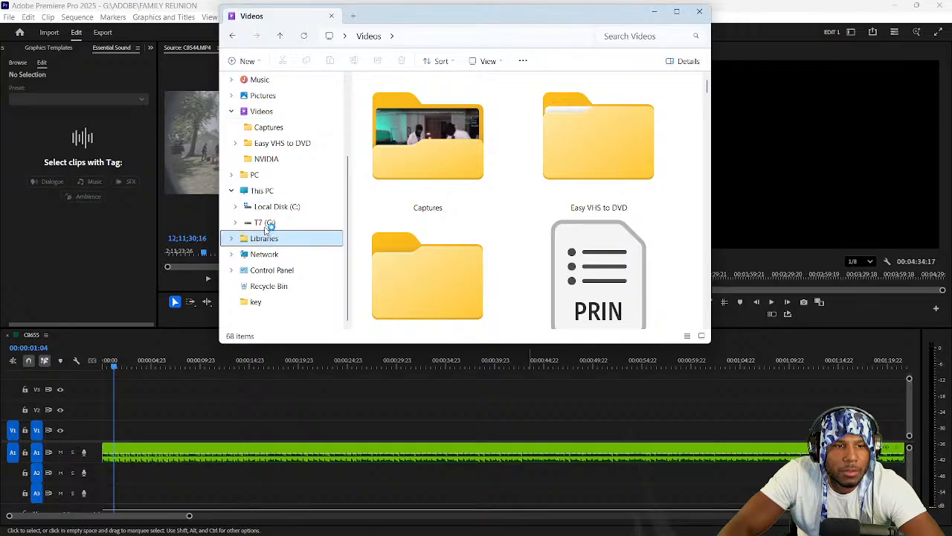
click(262, 223)
scroll(252, 239, down, 3)
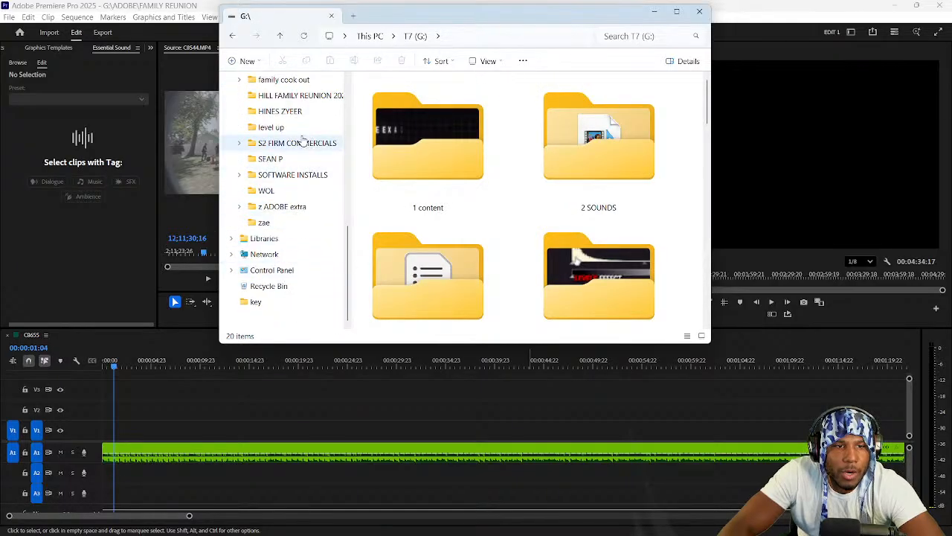
click(309, 98)
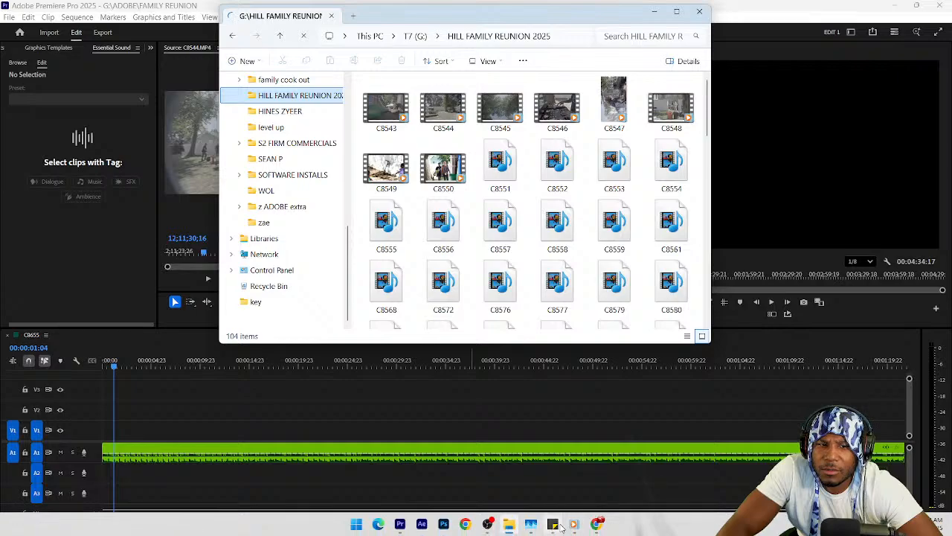
Put the folder window away and examine running processes in Task Manager, sorted by memory use.
click(485, 523)
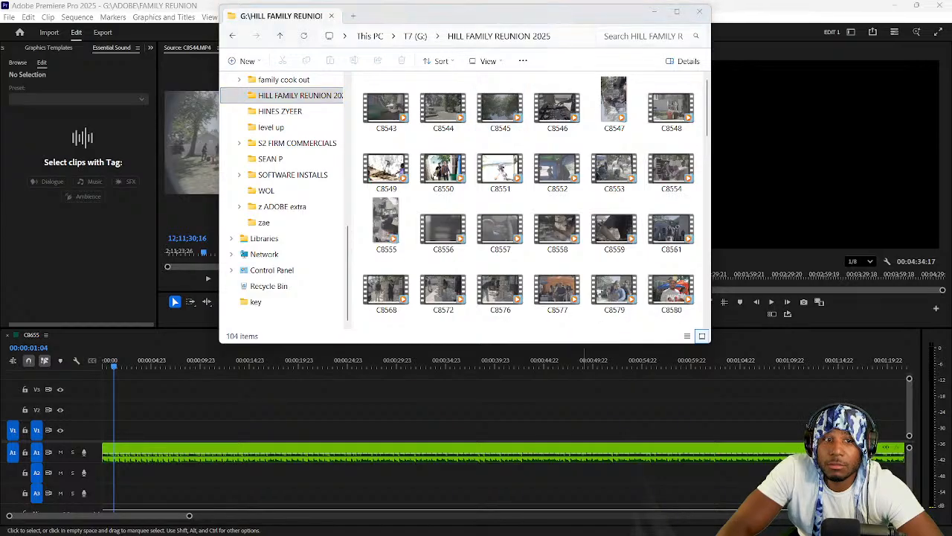
key(ctrl+shift+Escape)
click(667, 18)
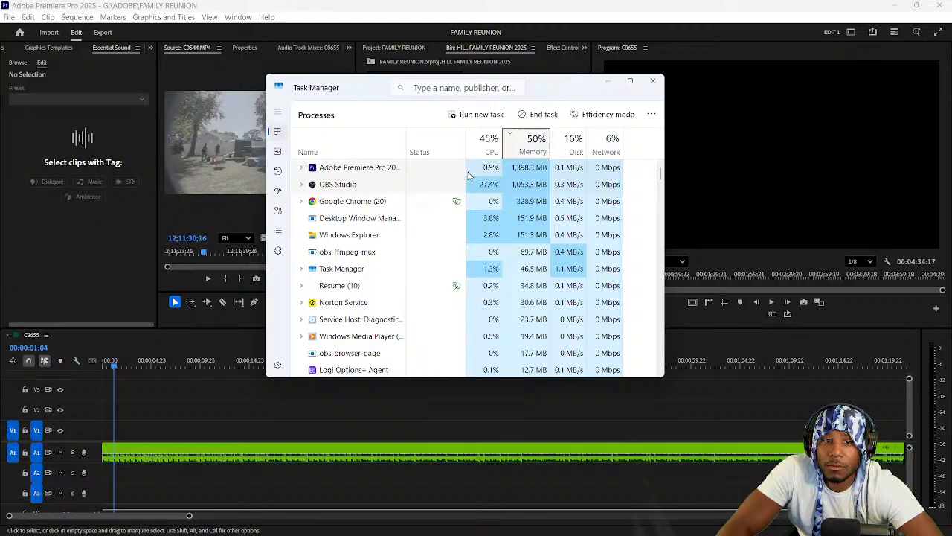
click(525, 149)
click(532, 151)
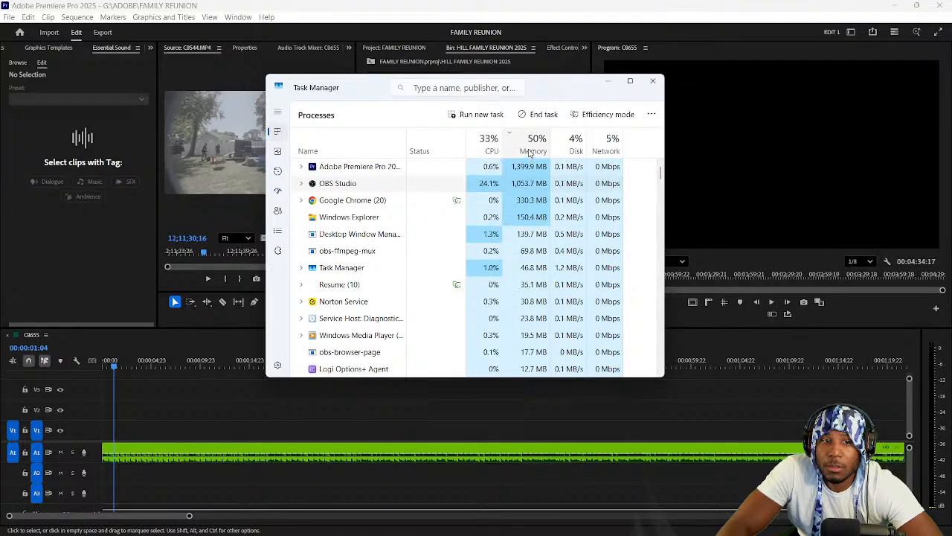
mouse_move(443, 506)
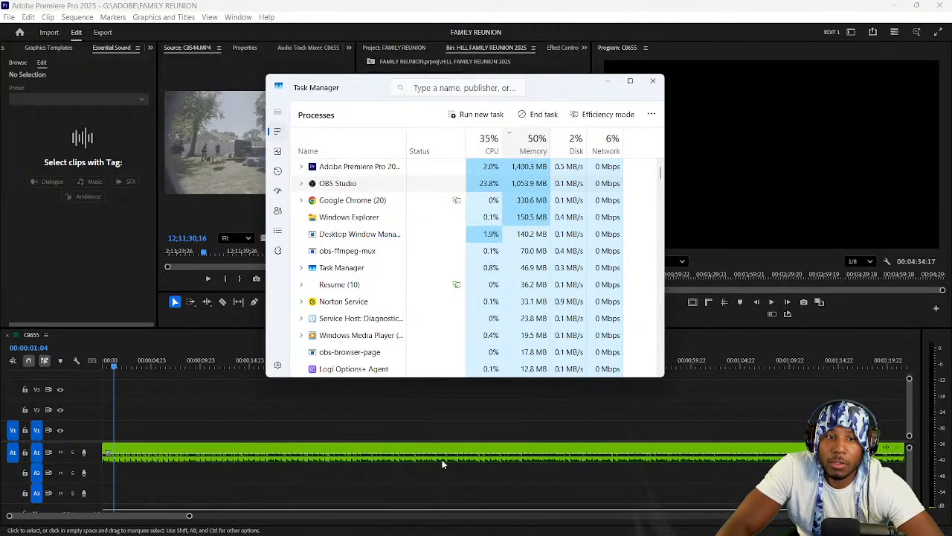
mouse_move(417, 533)
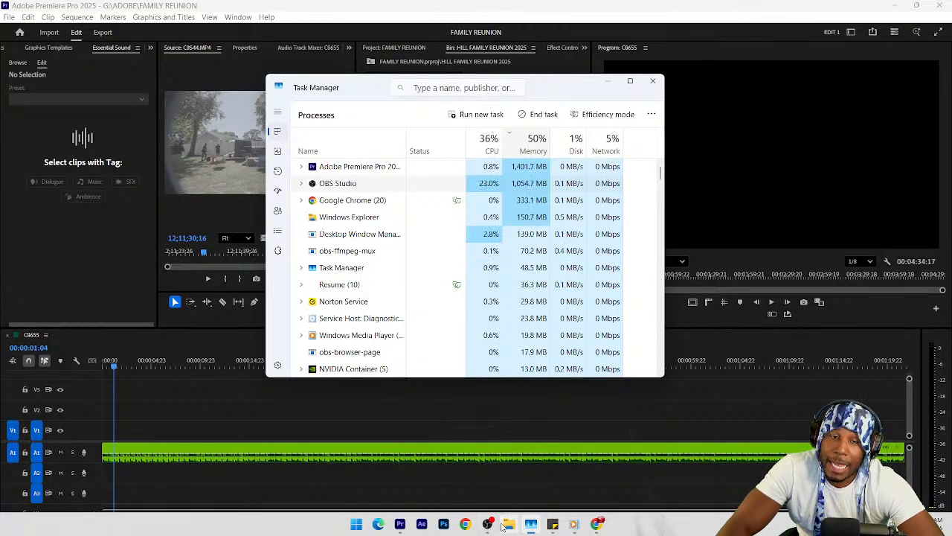
click(530, 525)
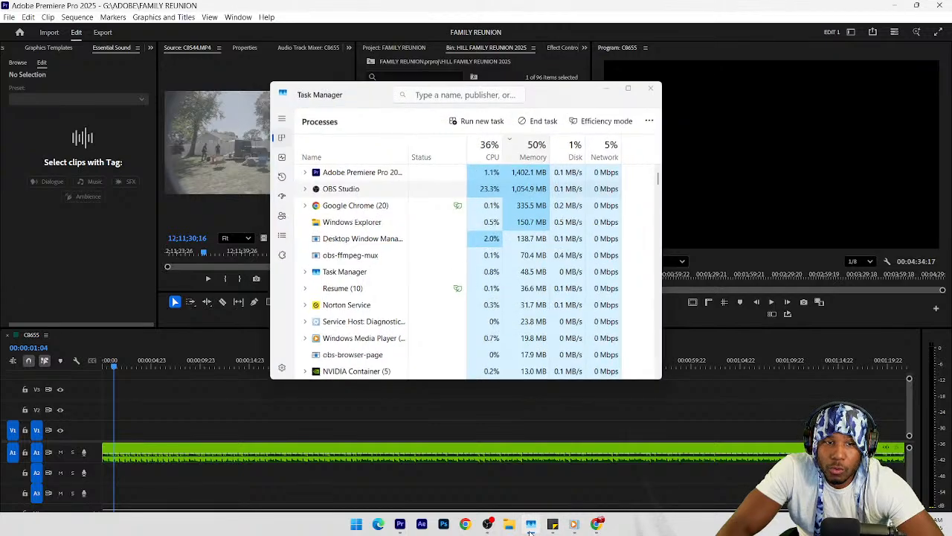
click(530, 526)
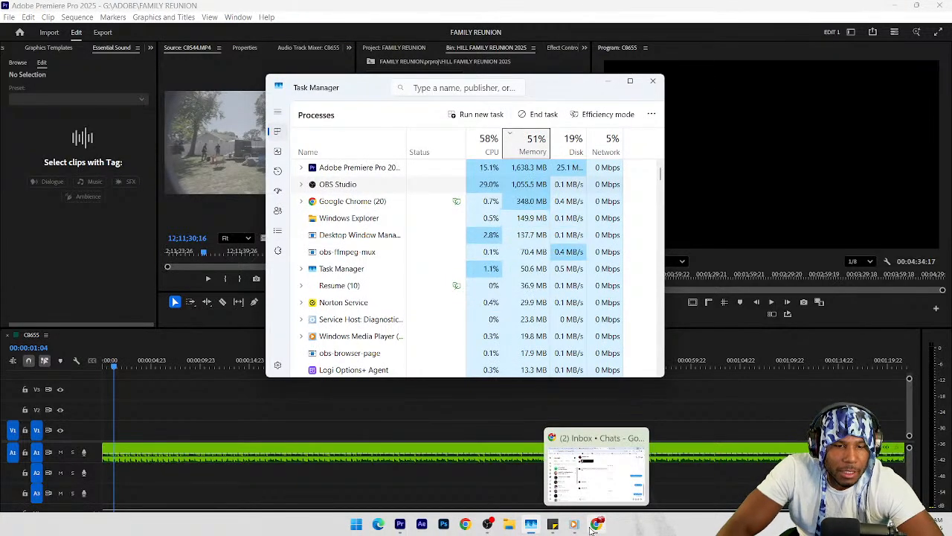
mouse_move(580, 527)
mouse_move(530, 526)
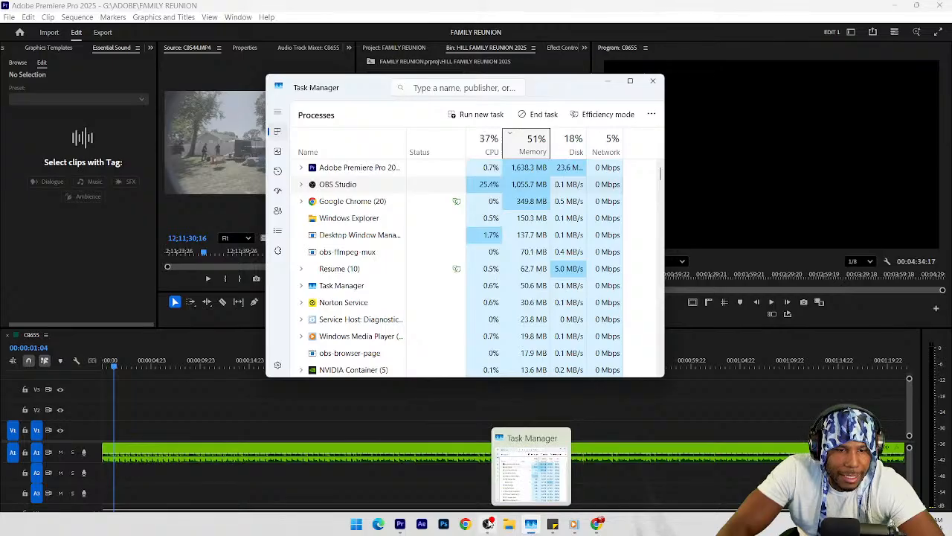
Return to Premiere Pro and look through the family reunion bin's clip thumbnails in an enlarged view.
click(472, 467)
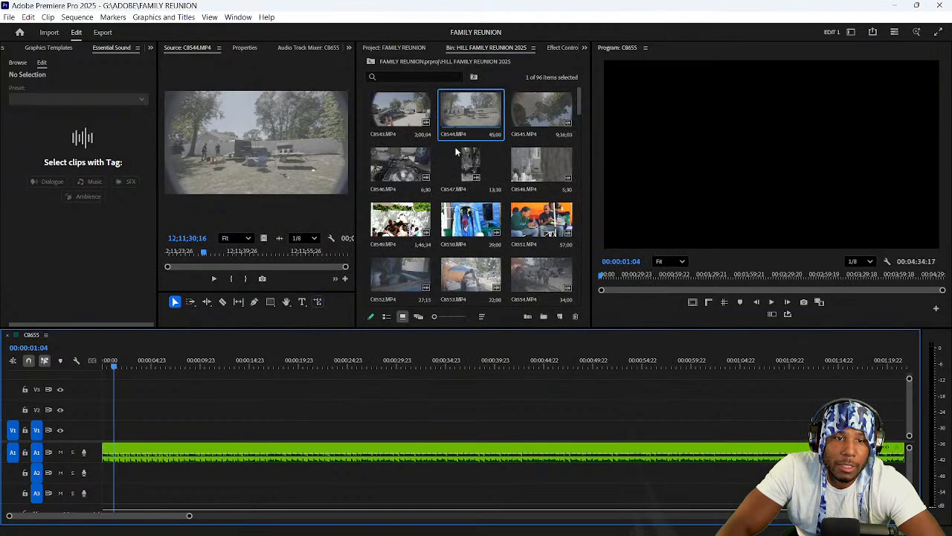
scroll(451, 107, down, 2)
scroll(451, 112, up, 2)
click(452, 116)
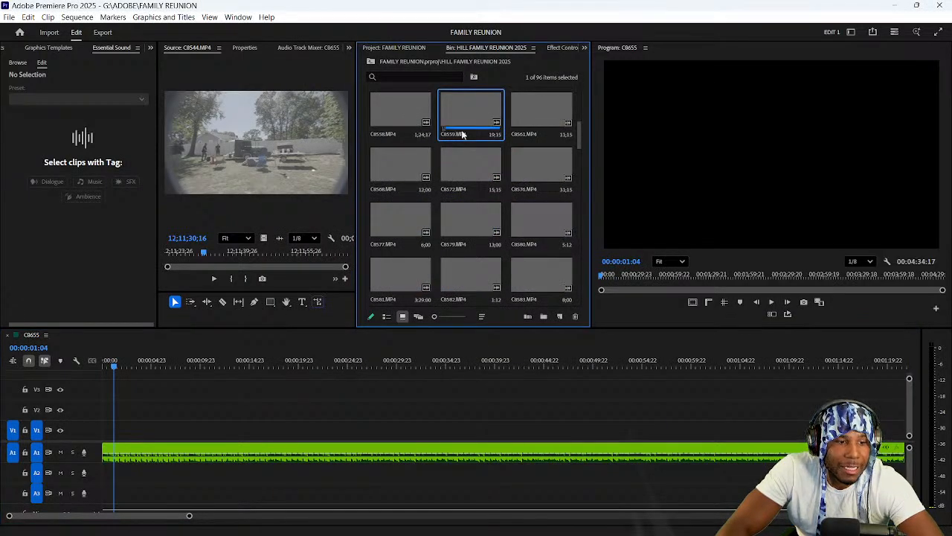
key(grave)
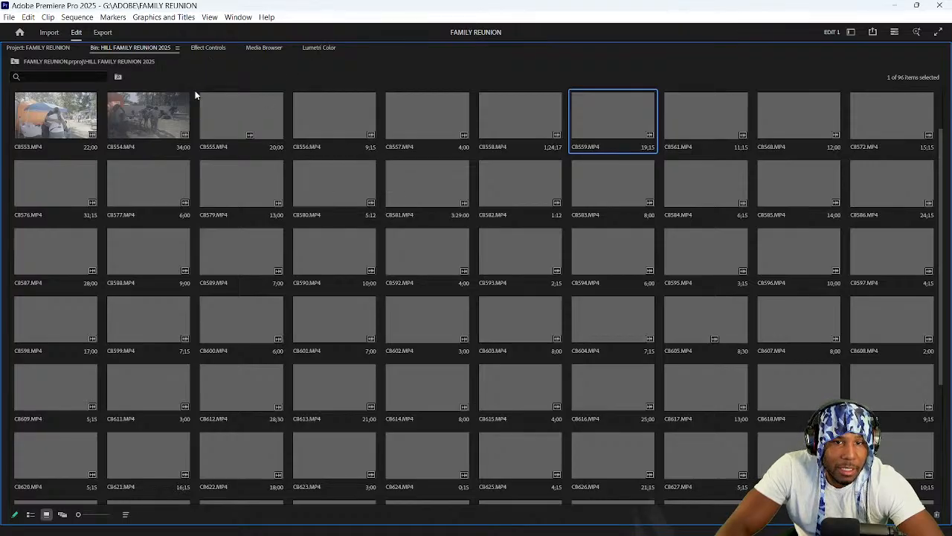
scroll(452, 149, up, 1)
scroll(453, 148, down, 1)
scroll(452, 148, up, 1)
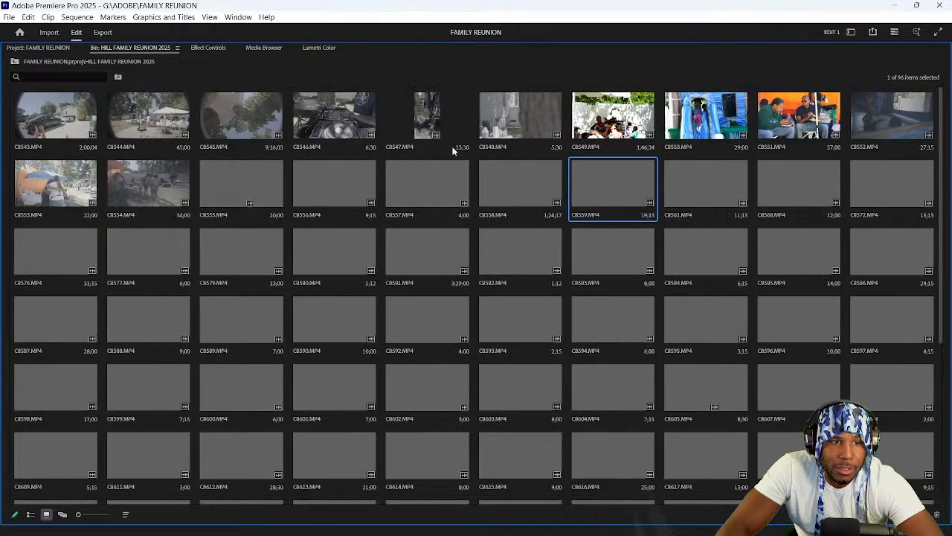
scroll(241, 190, down, 1)
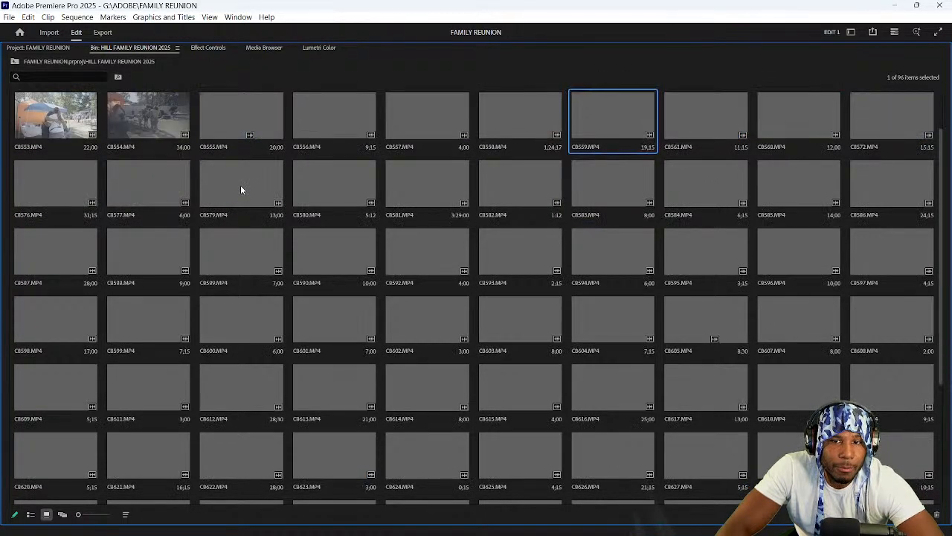
scroll(260, 163, up, 1)
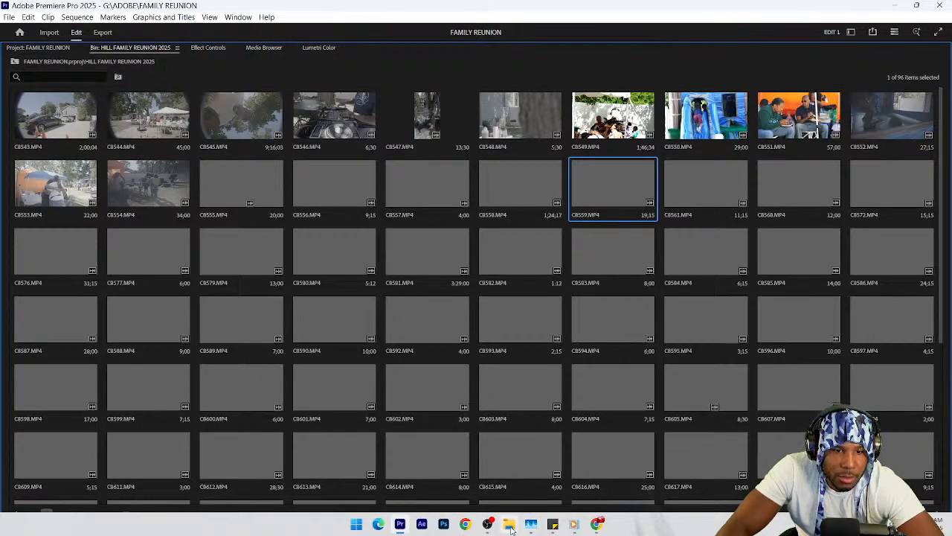
Check the open media player and browser windows, and bring Task Manager back up to examine memory use.
click(574, 524)
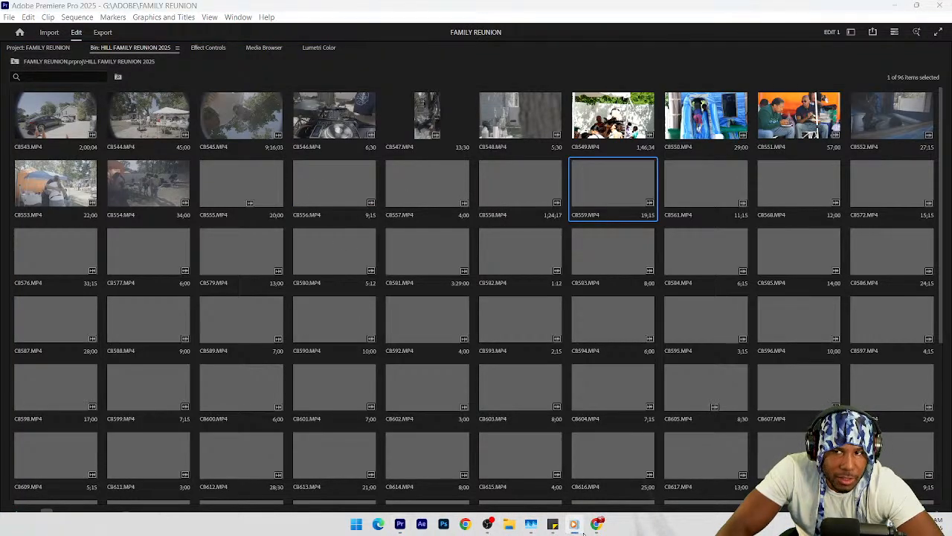
click(600, 523)
click(599, 523)
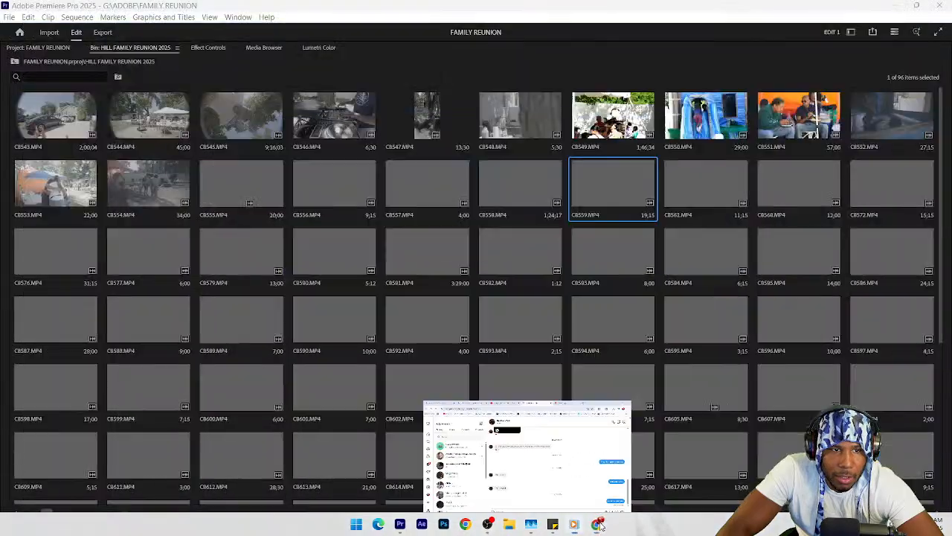
click(600, 524)
click(600, 524)
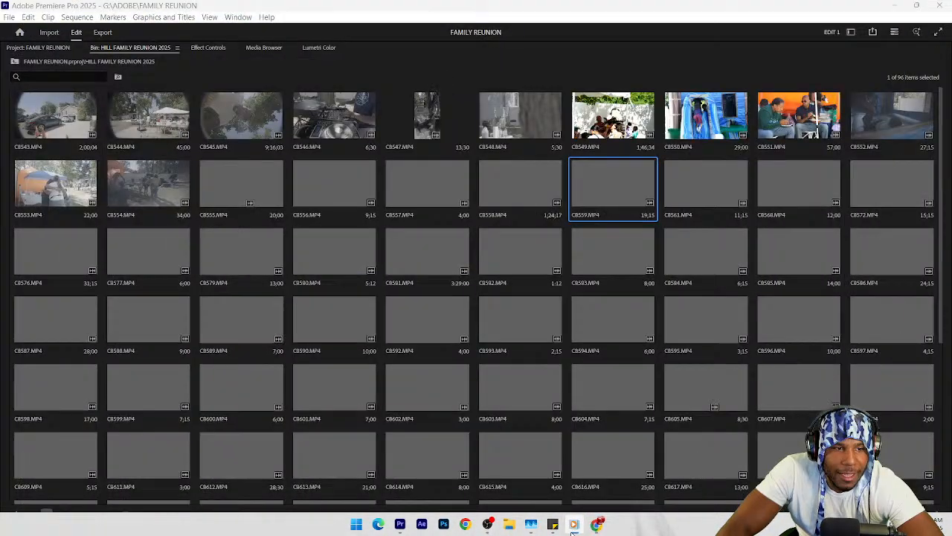
click(531, 523)
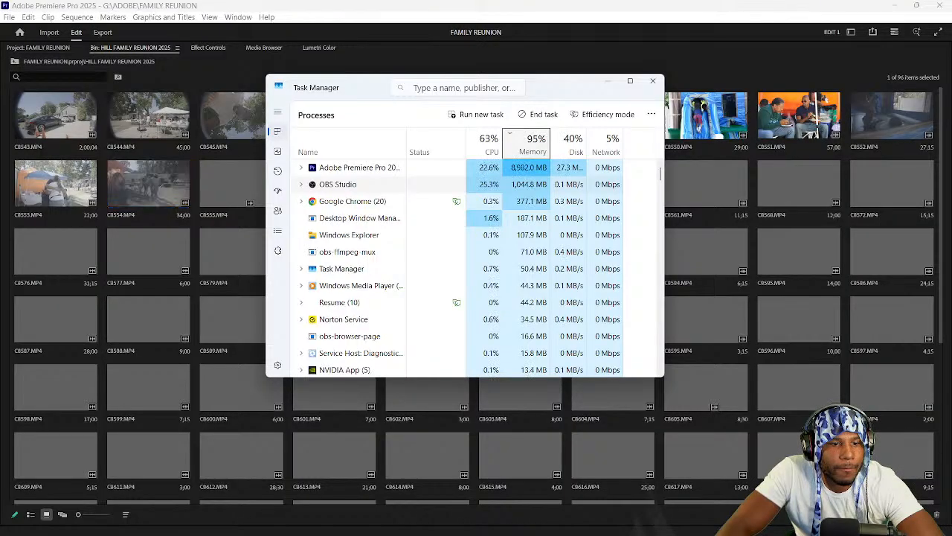
Open the HILL FAMILY REUNION 2025 folder on the T7 (G:) drive in a new File Explorer window.
mouse_move(422, 531)
click(509, 523)
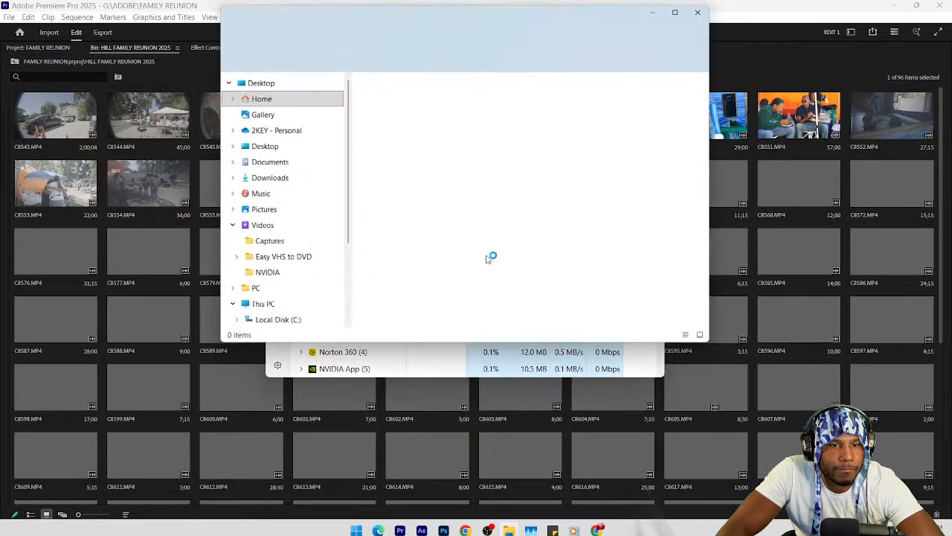
scroll(295, 320, down, 3)
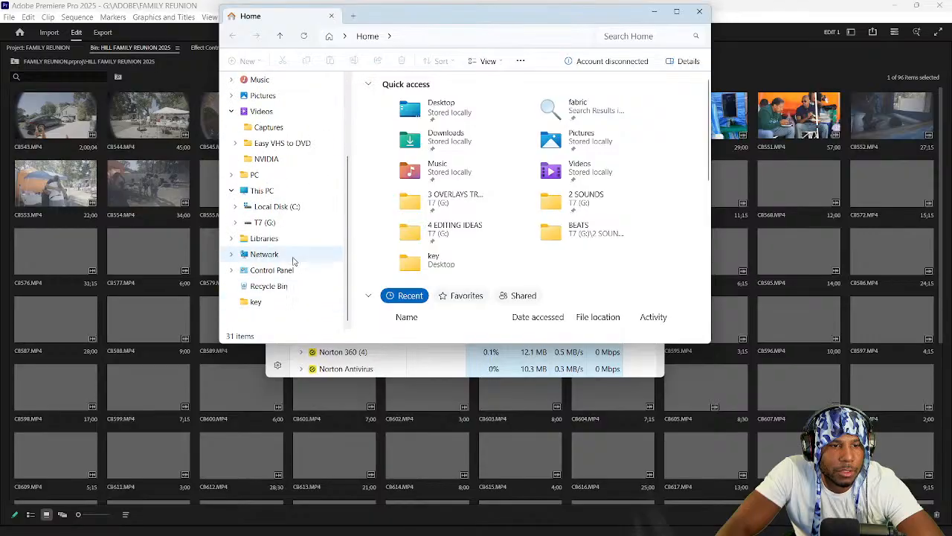
click(257, 222)
scroll(450, 193, down, 8)
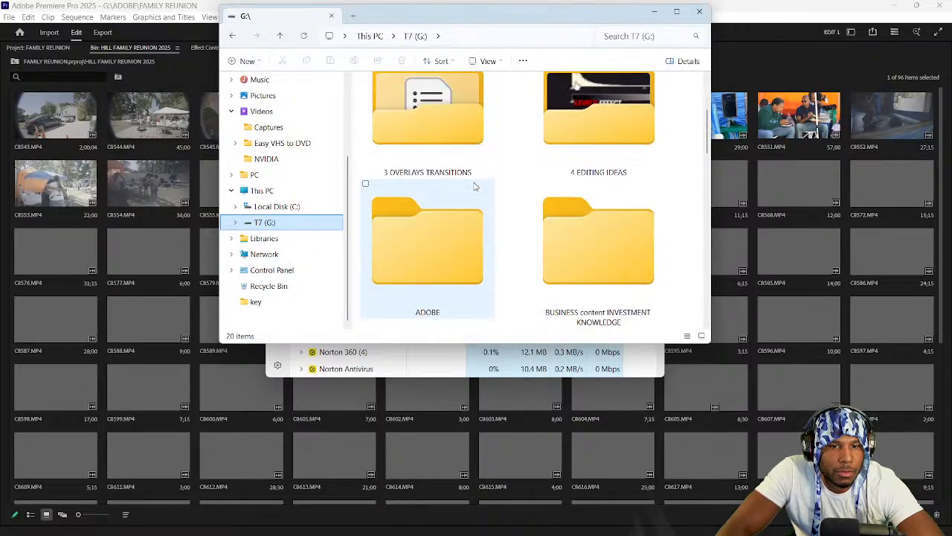
scroll(474, 186, down, 6)
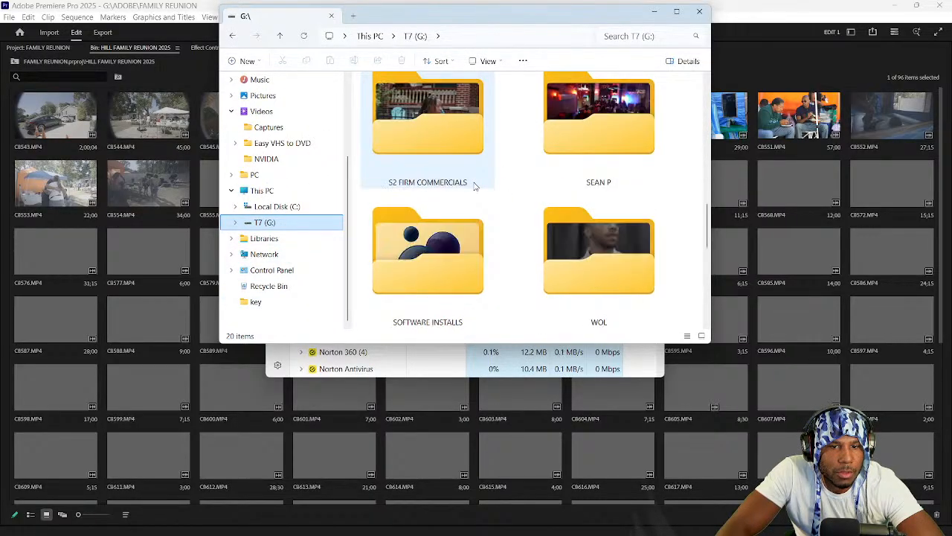
scroll(474, 188, up, 6)
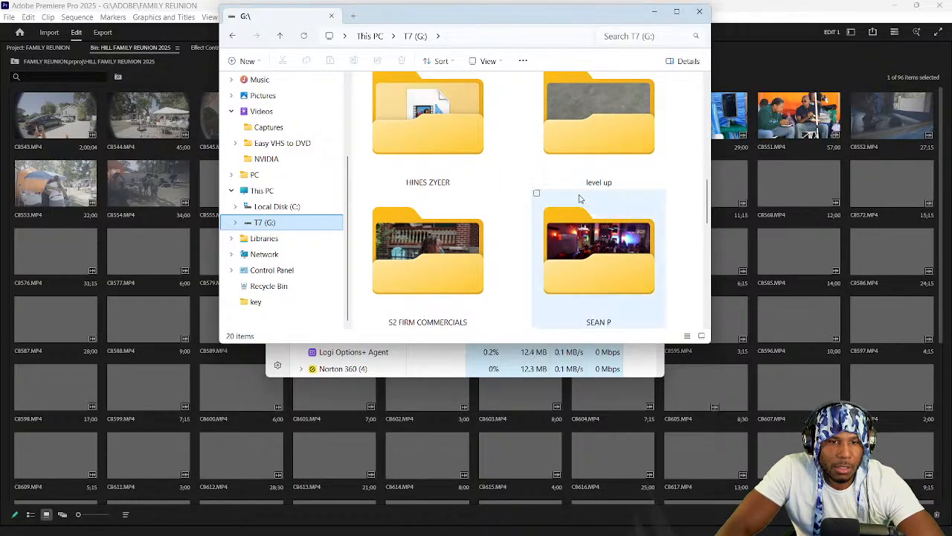
scroll(669, 194, up, 2)
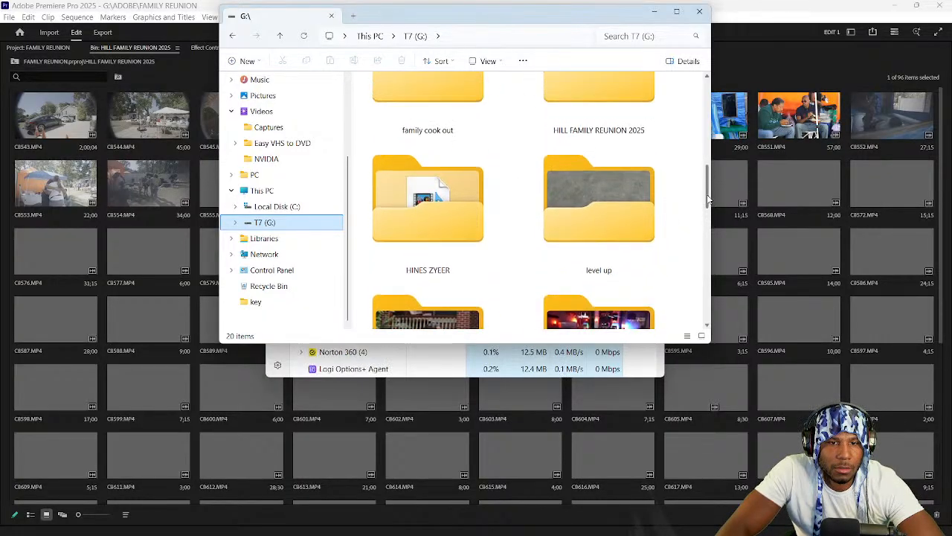
click(630, 165)
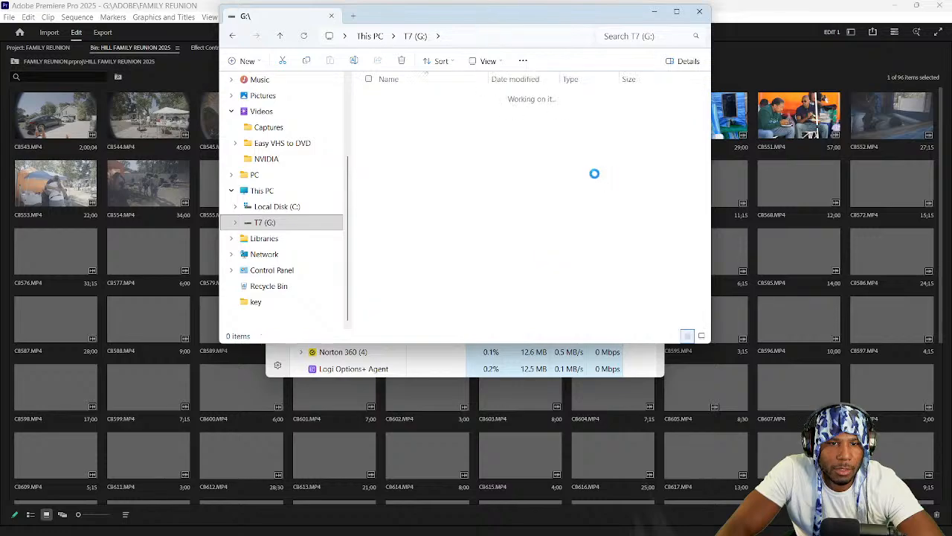
scroll(599, 163, down, 10)
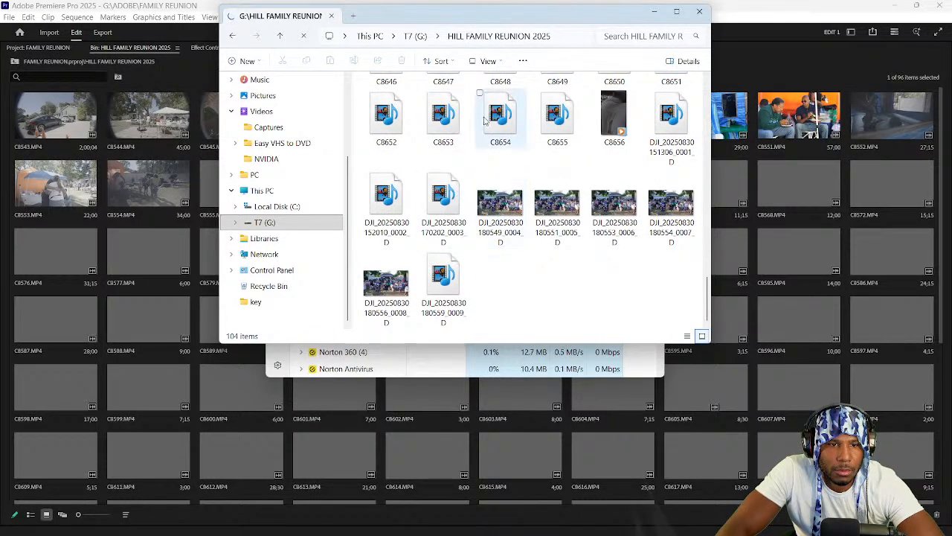
click(671, 123)
shift+click(441, 274)
drag(441, 274, 110, 217)
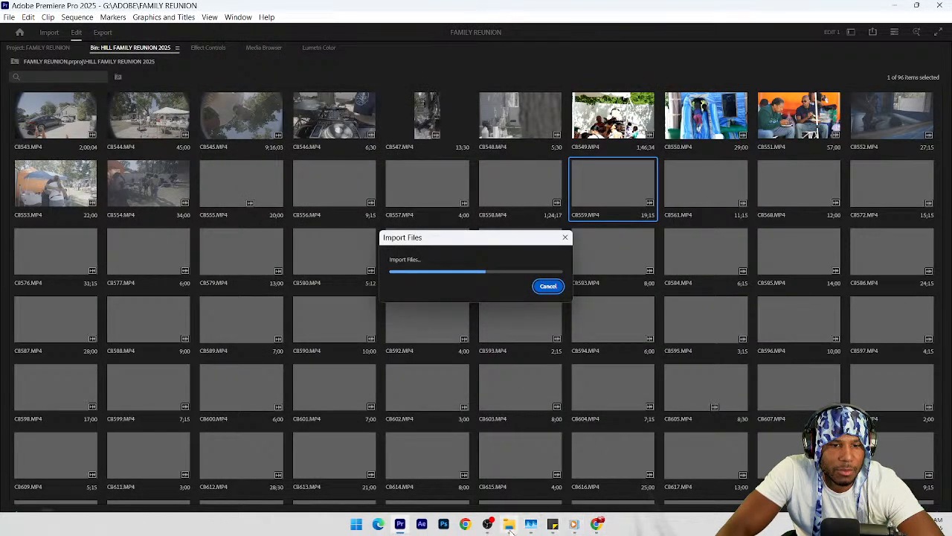
Close the reunion folder window and the Chrome browser window, leaving Task Manager open.
click(529, 524)
click(527, 524)
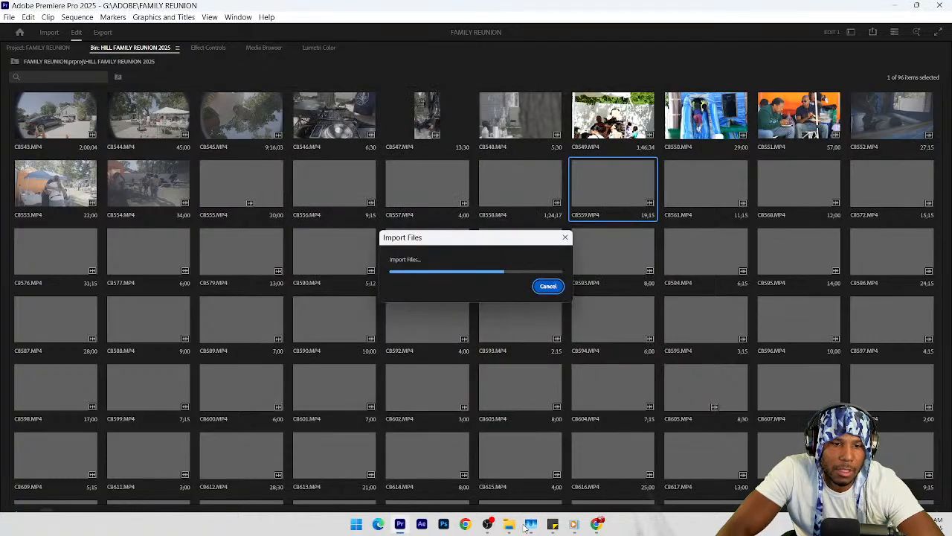
click(527, 524)
click(512, 524)
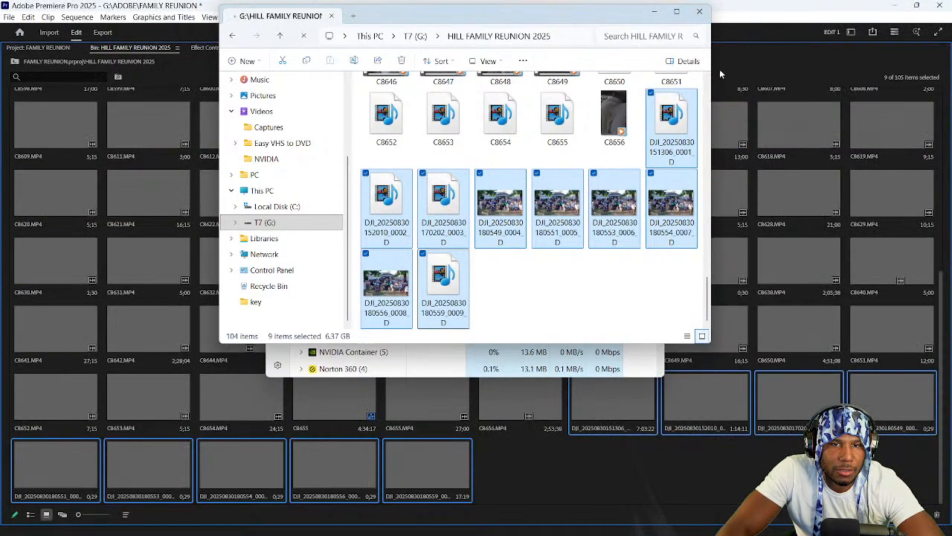
click(699, 12)
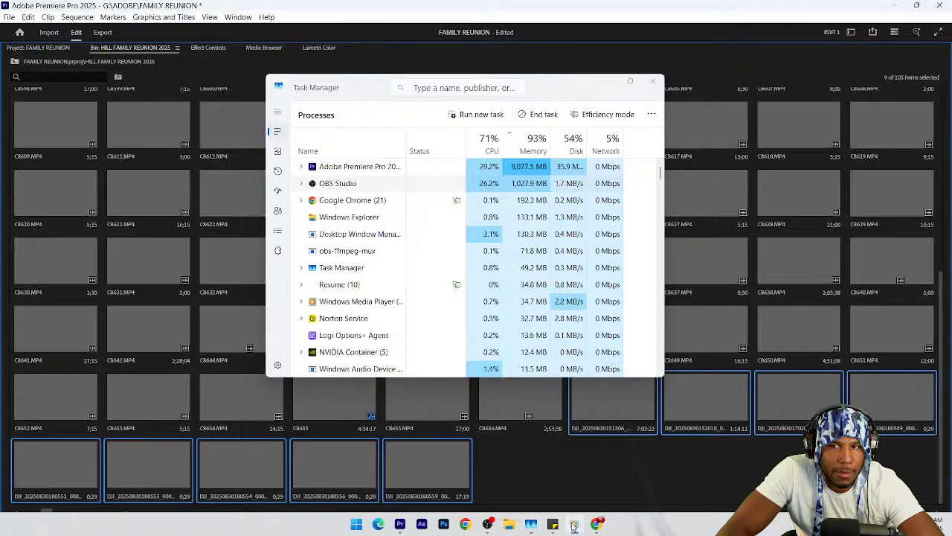
click(598, 524)
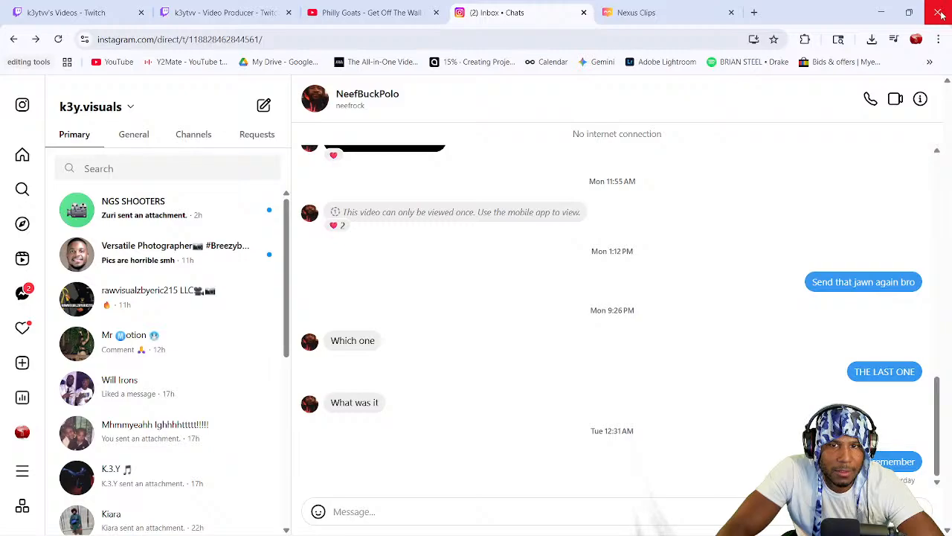
click(941, 12)
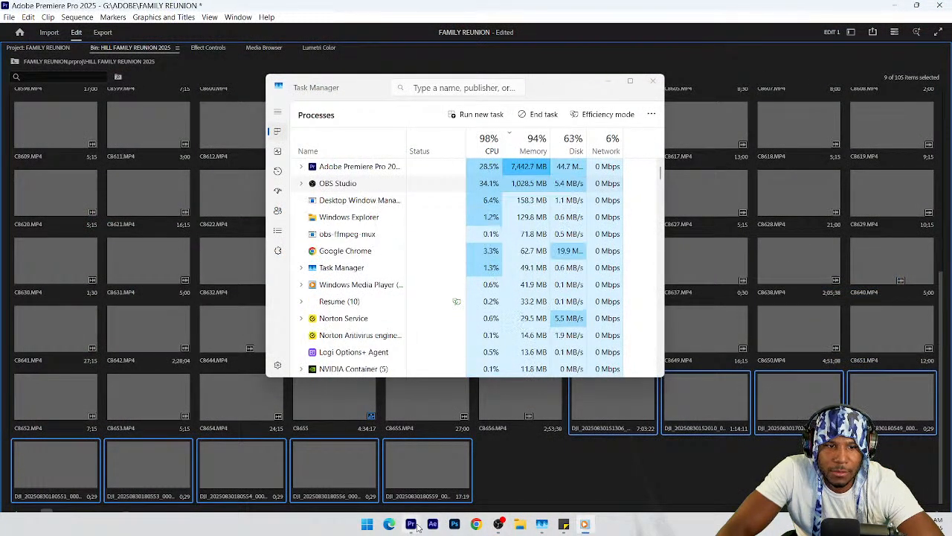
Return to Premiere Pro and open clip C8555.MP4 from the reunion bin in the Source Monitor.
click(414, 525)
click(414, 526)
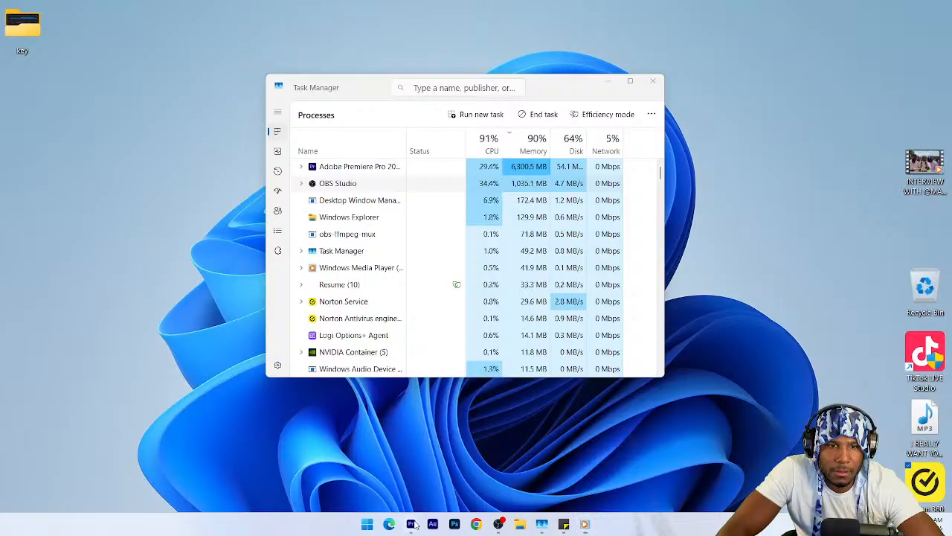
click(413, 526)
scroll(456, 259, up, 5)
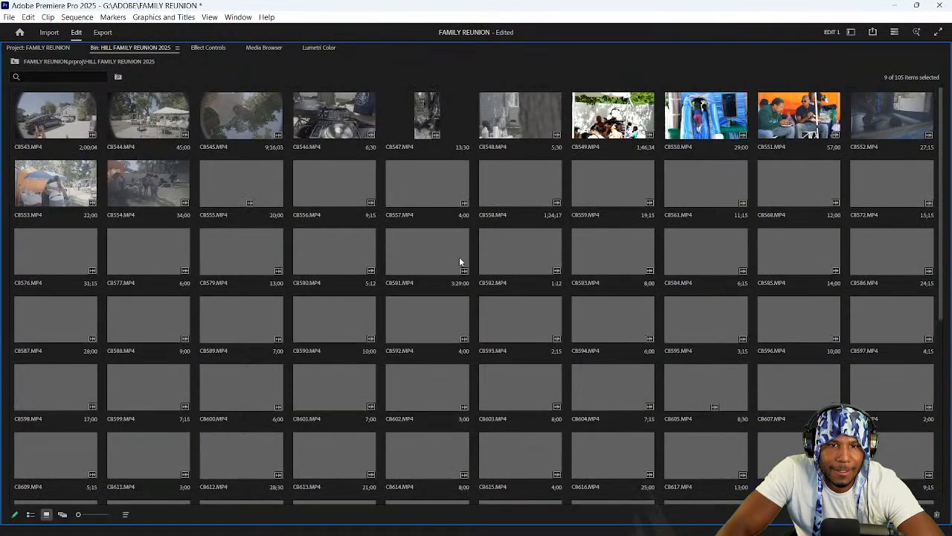
double_click(246, 185)
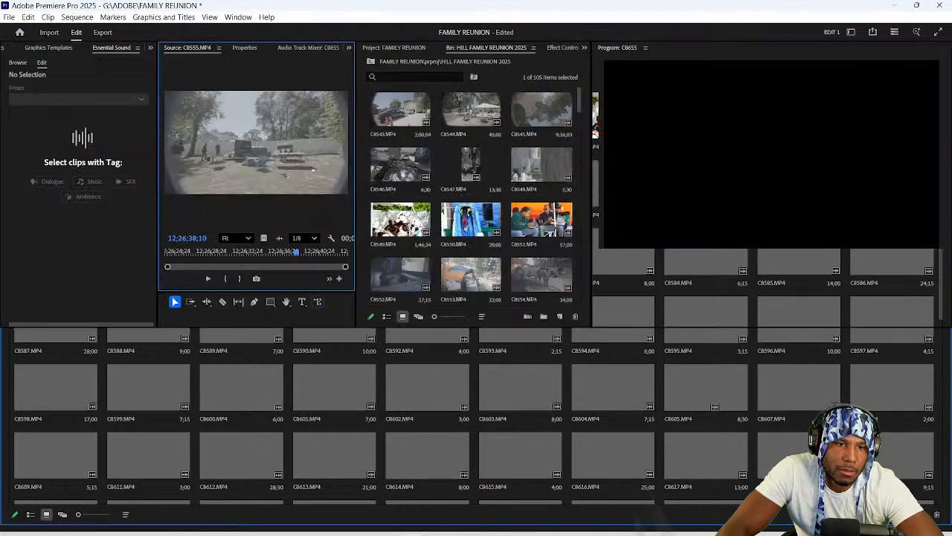
scroll(434, 158, down, 1)
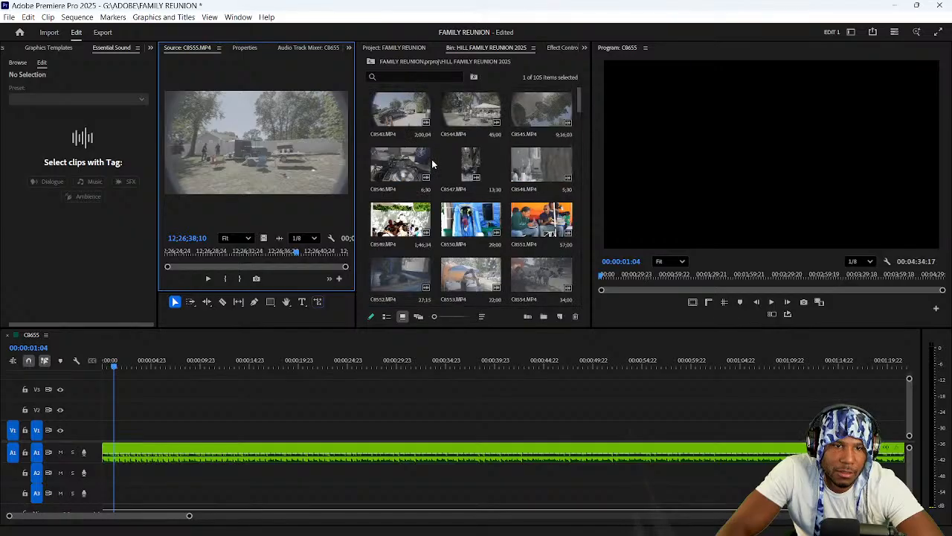
scroll(438, 226, down, 1)
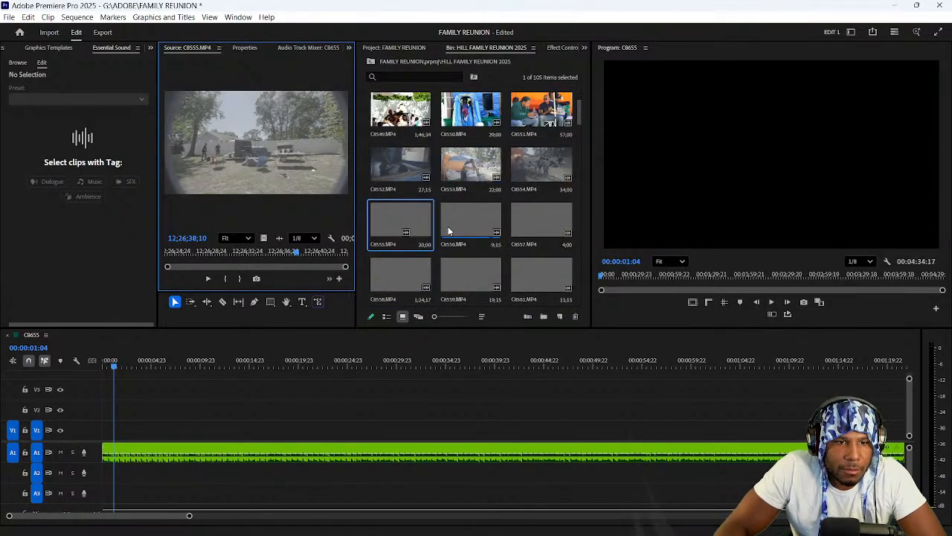
scroll(457, 206, down, 1)
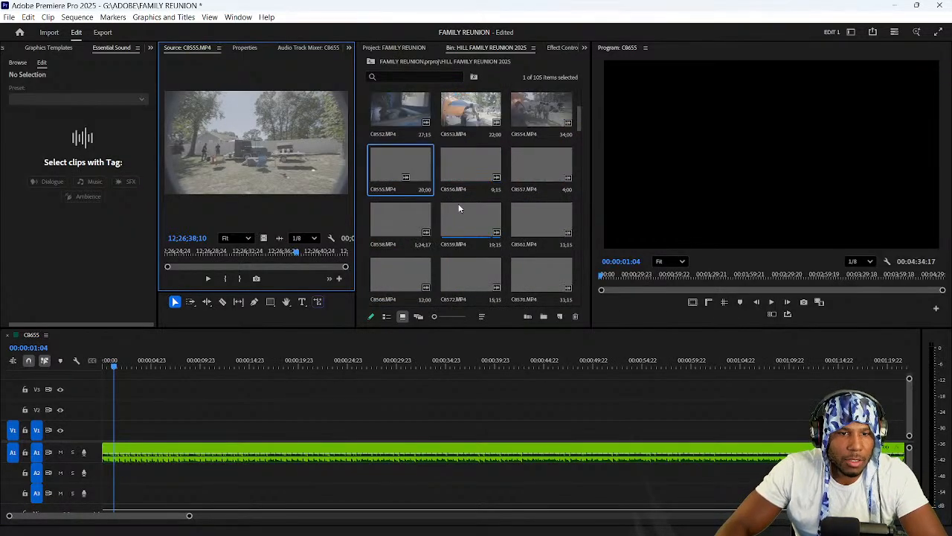
click(459, 213)
scroll(464, 204, down, 20)
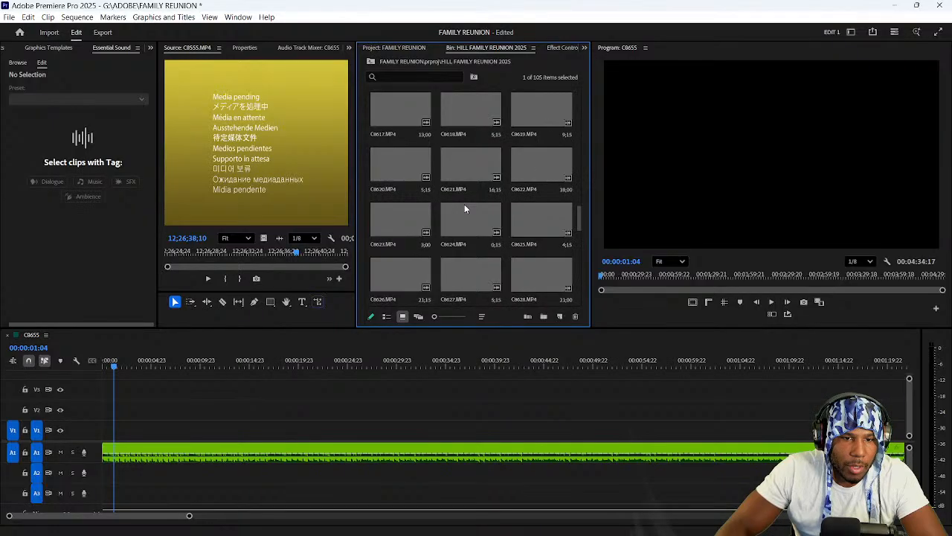
click(458, 270)
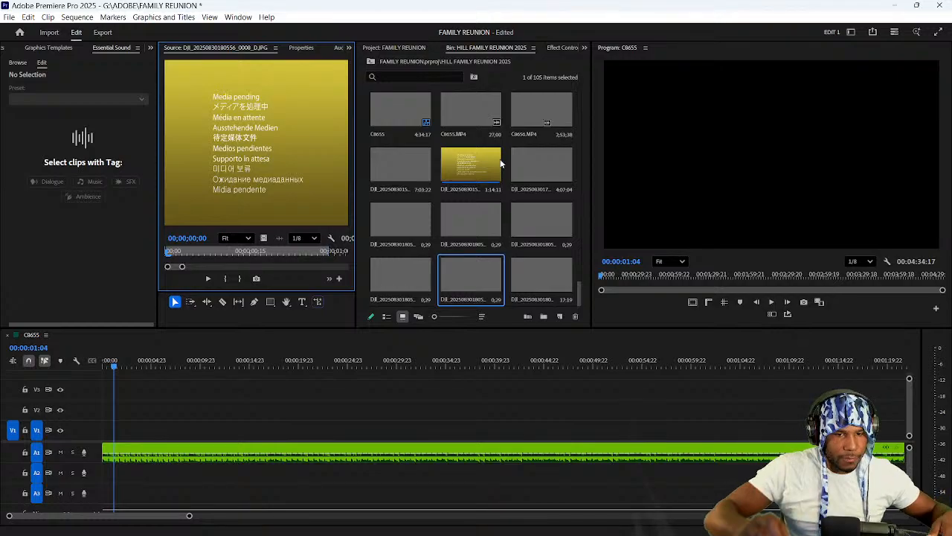
click(558, 185)
key(grave)
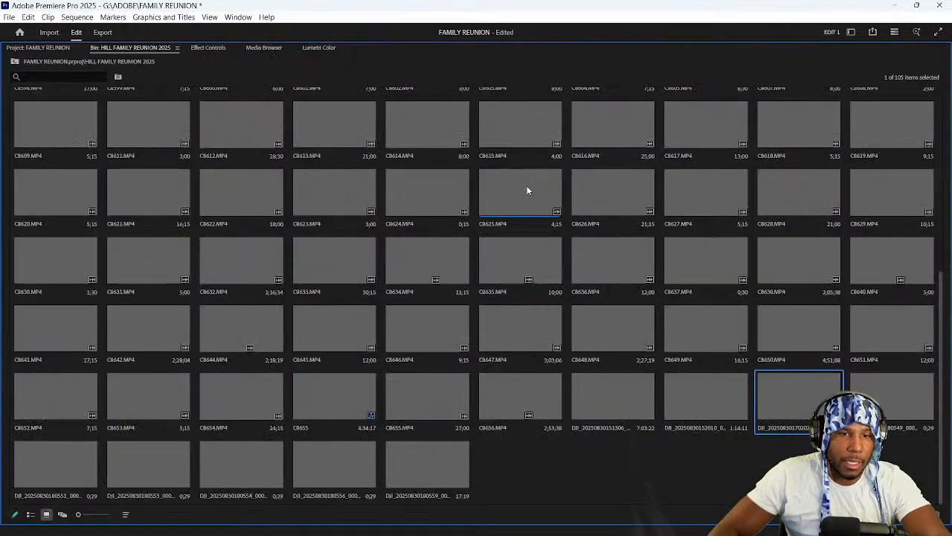
scroll(531, 191, up, 4)
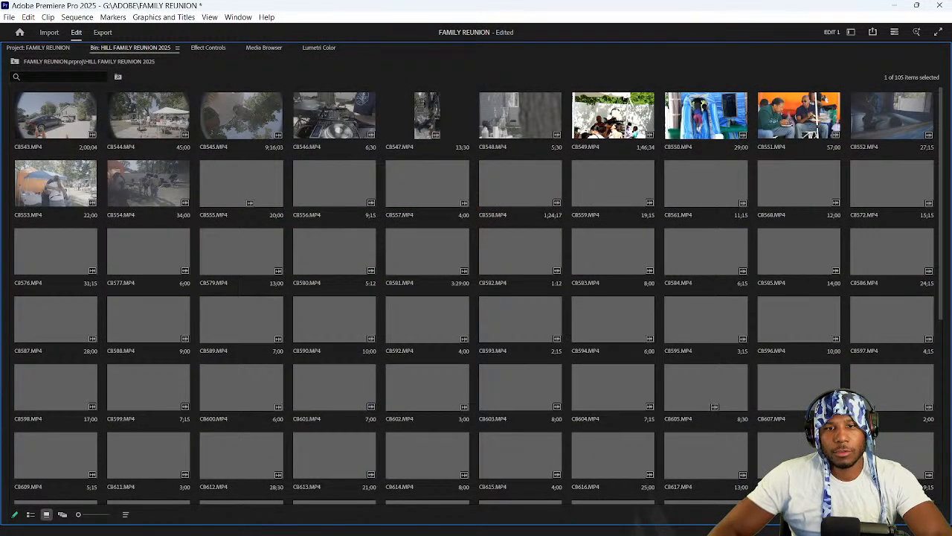
Check the quick export options and the Progress Dashboard, and switch to full-screen video playback.
click(872, 33)
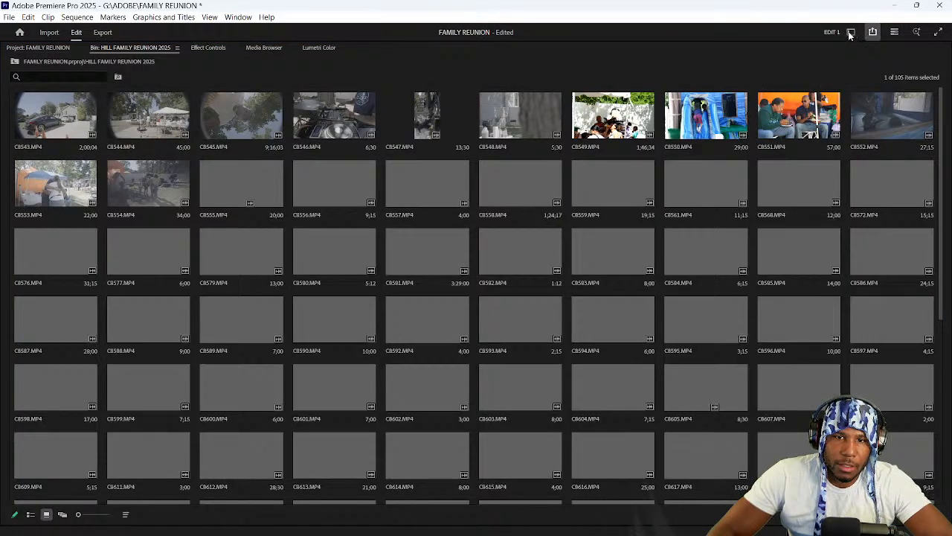
click(804, 32)
click(900, 35)
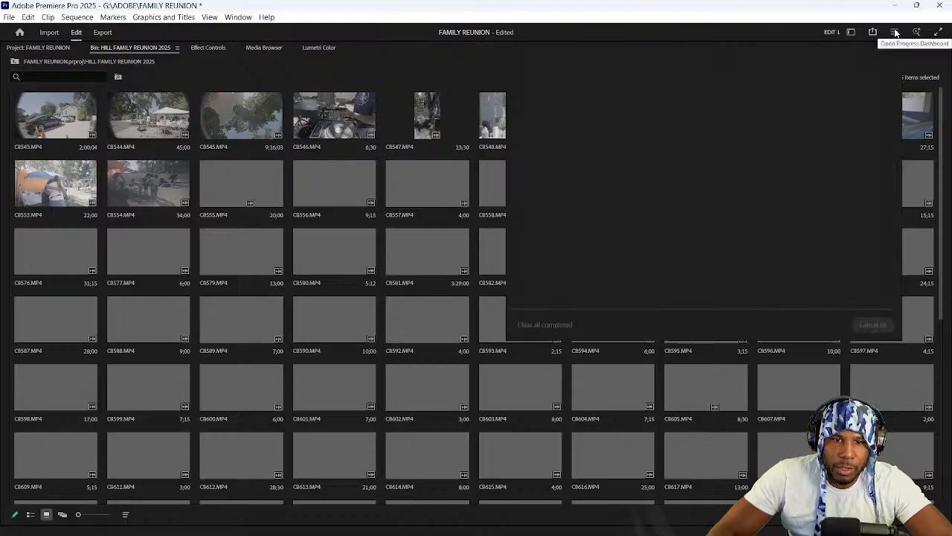
click(799, 37)
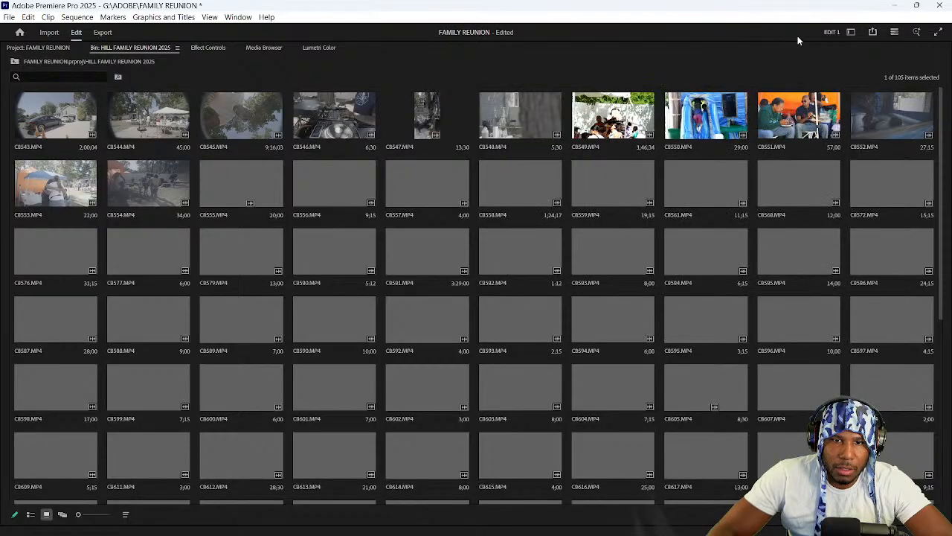
click(935, 34)
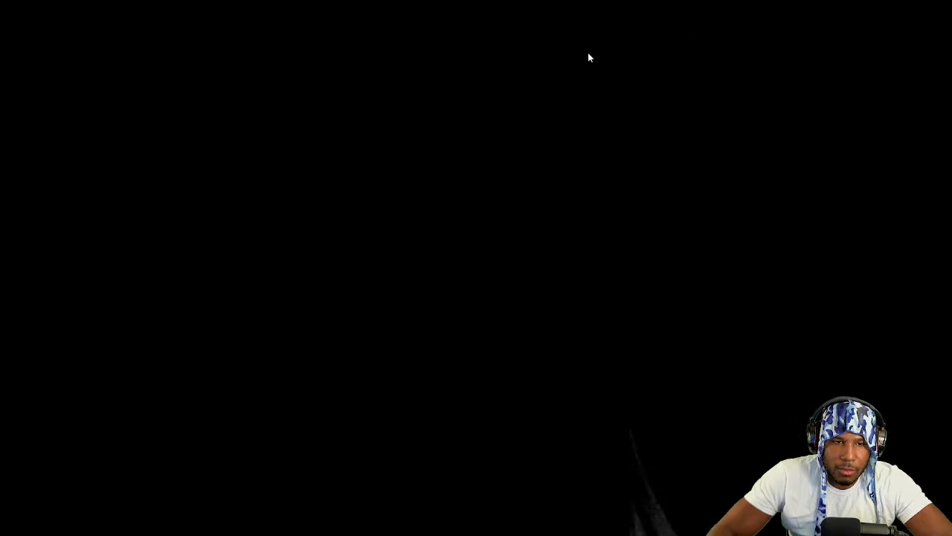